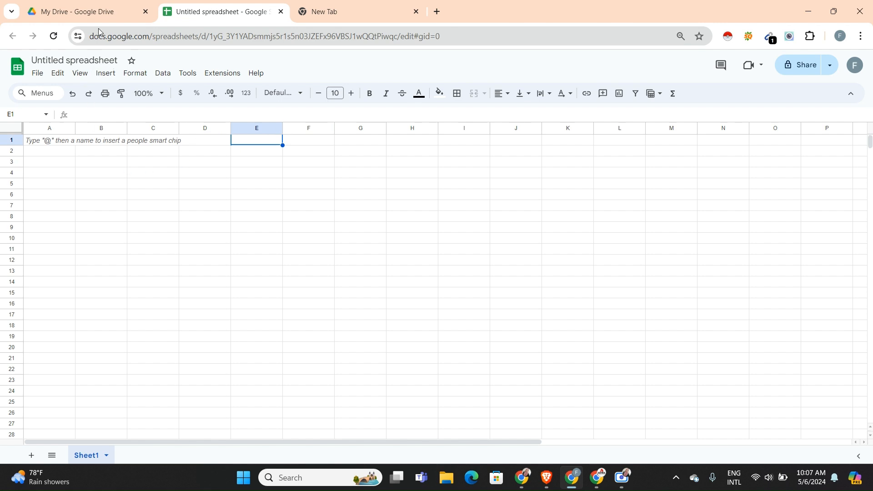
left_click(207, 144)
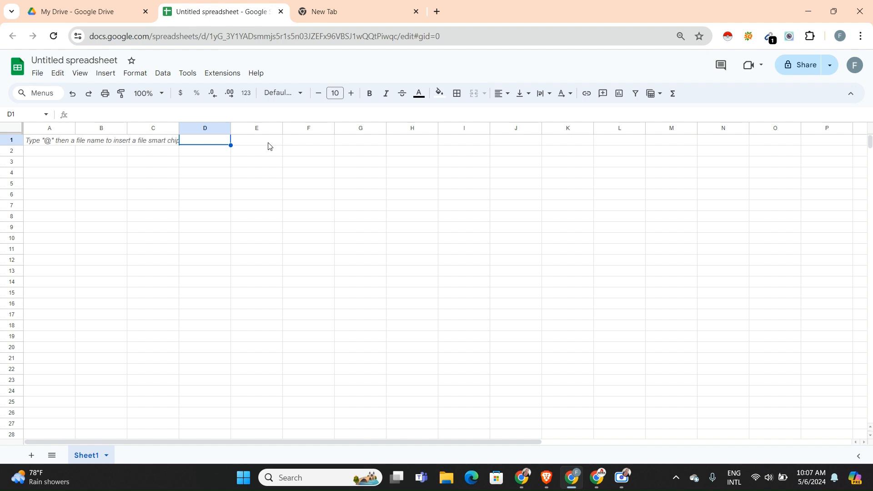
left_click(192, 165)
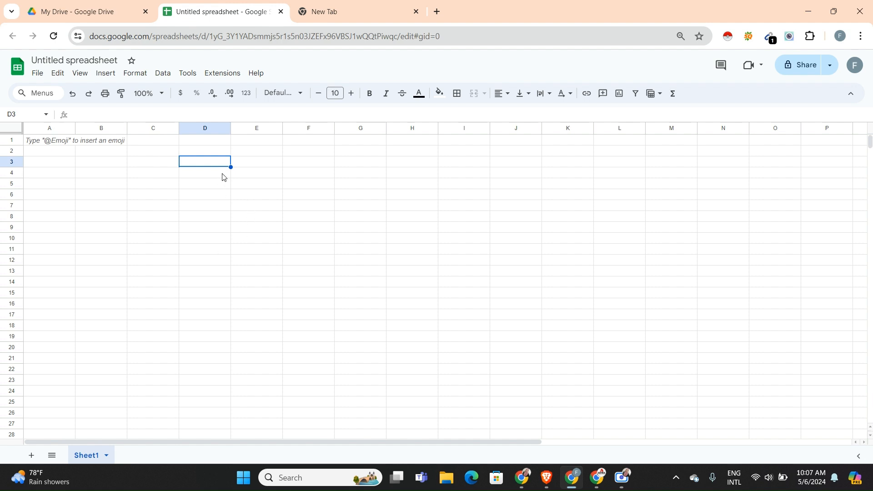
left_click(213, 184)
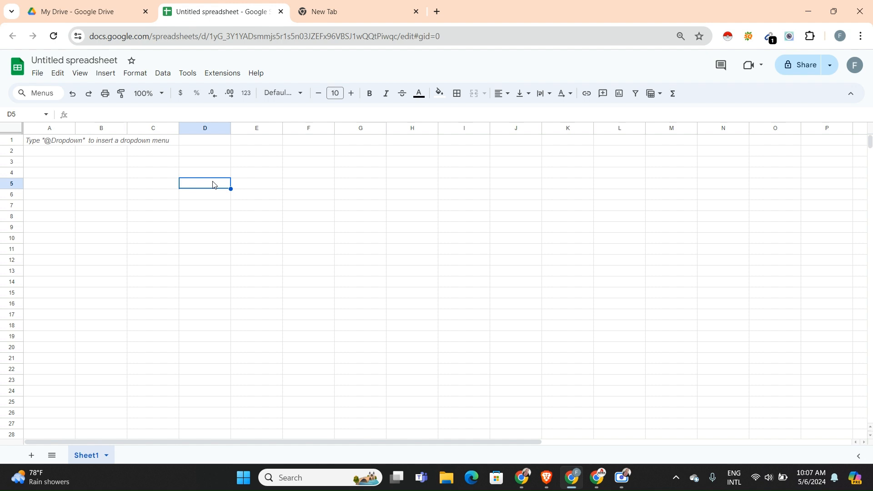
Step: Rename the untitled spreadsheet as Student Admission Form
left_click(119, 62)
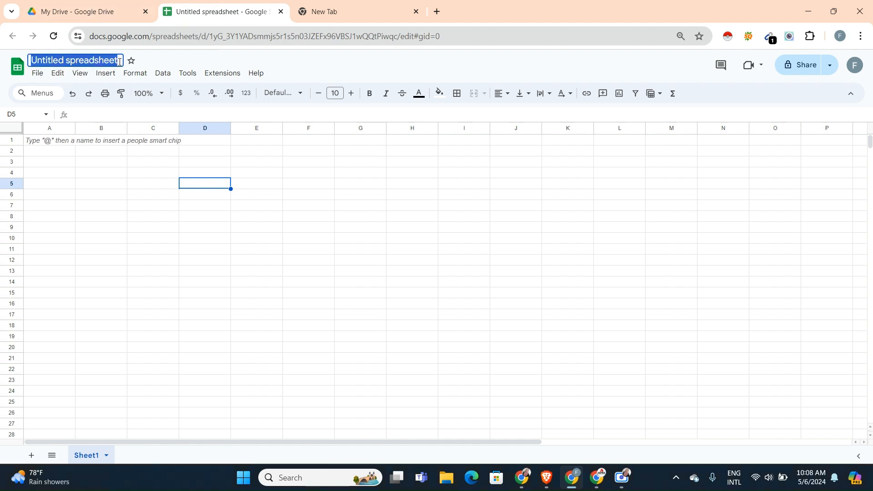
key("BackSpace")
type("St")
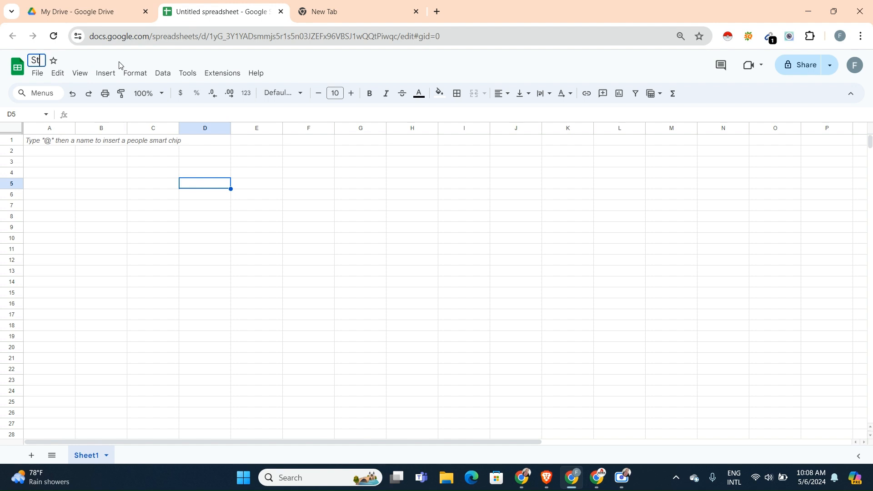
type("udent Admisi")
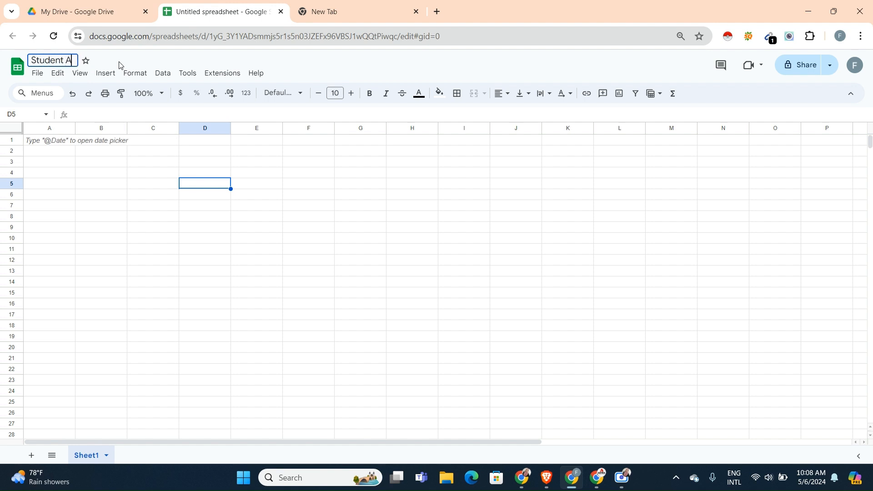
key("BackSpace")
type("sion Form")
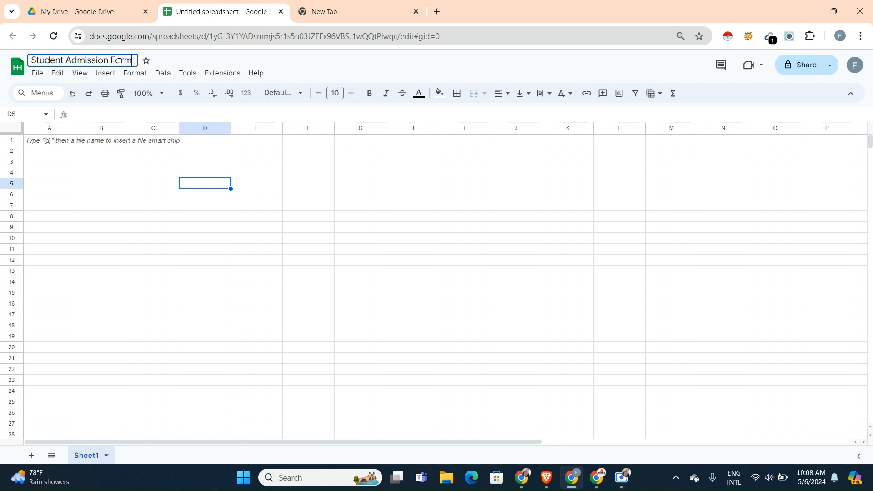
left_click(198, 154)
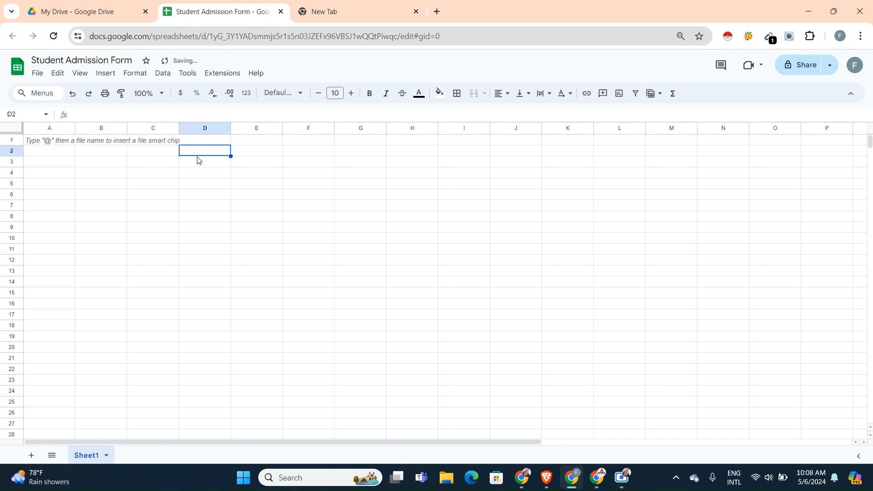
Step: Rename the first sheet as Input
left_click(106, 457)
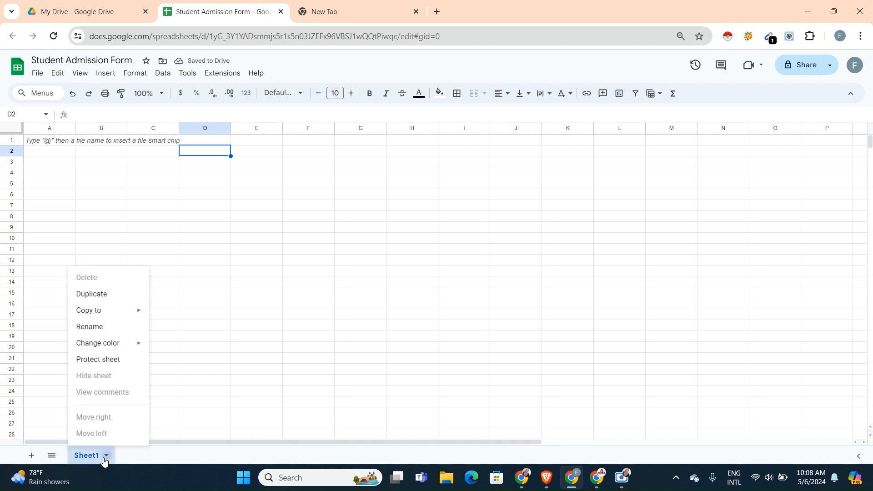
left_click(105, 327)
key("BackSpace")
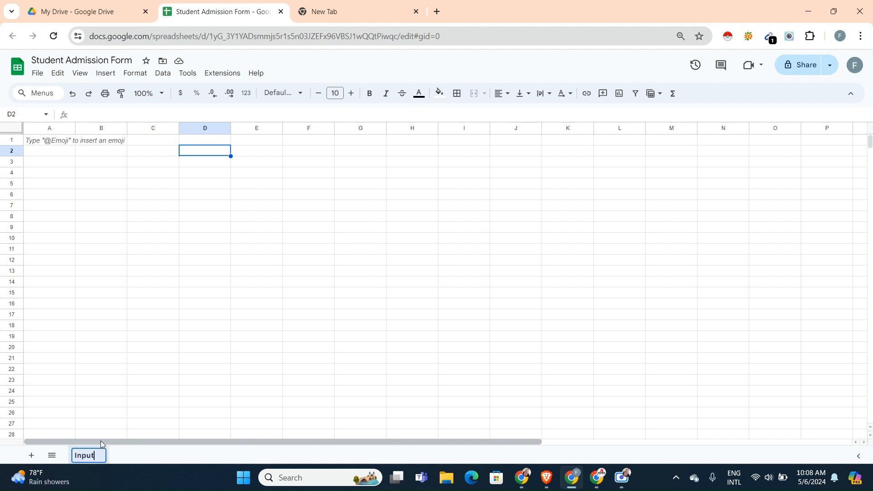
left_click(187, 422)
Step: Add a second sheet to the spreadsheet and name it Data
left_click(31, 455)
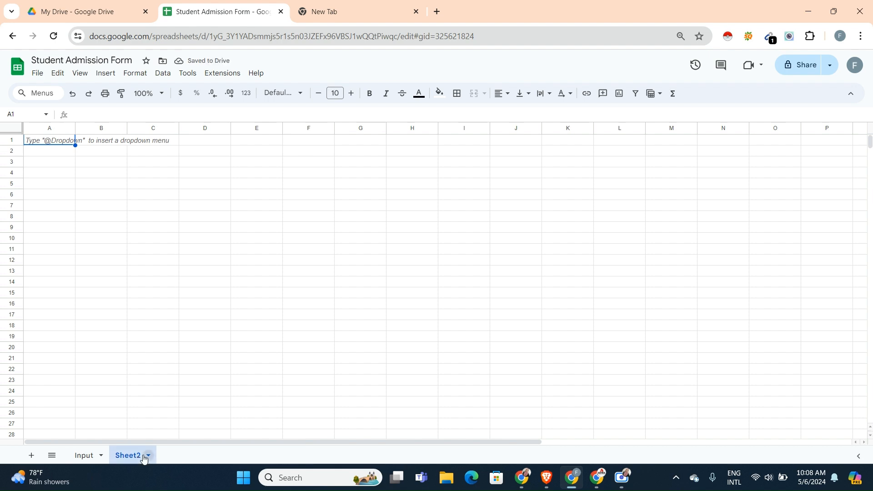
left_click(146, 456)
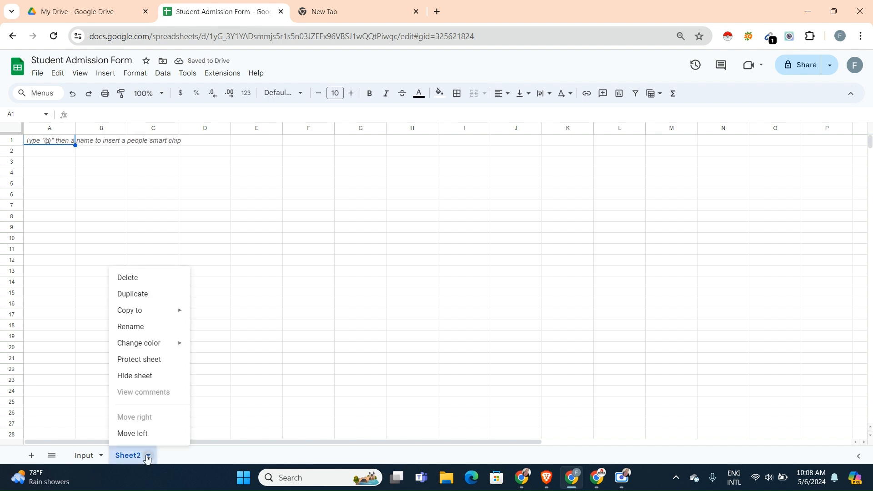
left_click(146, 329)
key("BackSpace")
type("Data")
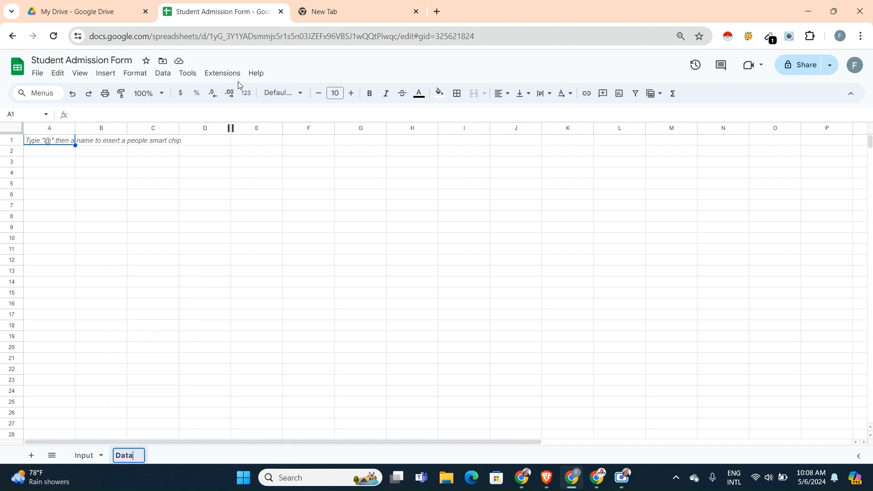
left_click(204, 140)
Step: On the Input sheet, widen columns C, D, E and F, making D the widest
left_click(88, 457)
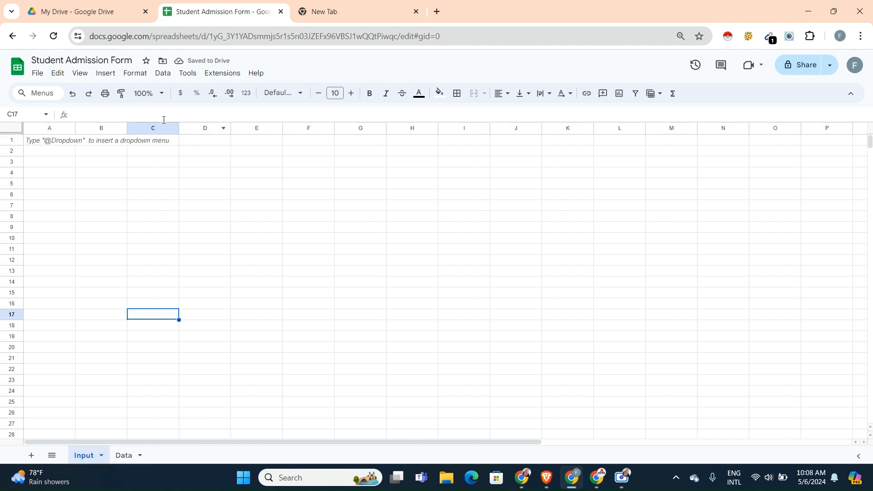
left_click(150, 152)
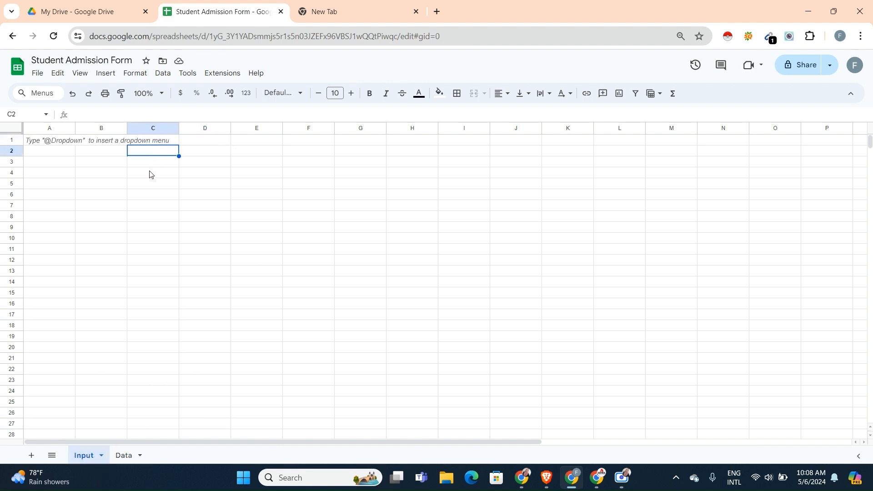
left_click(156, 162)
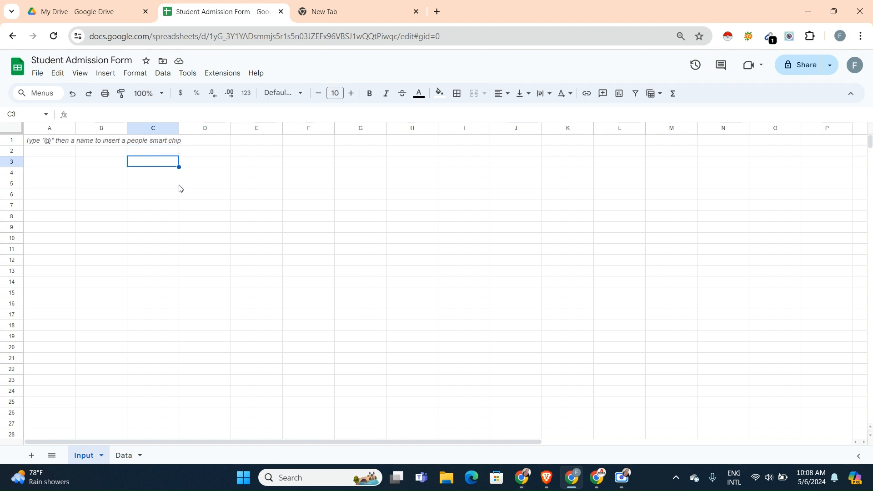
left_click(165, 183)
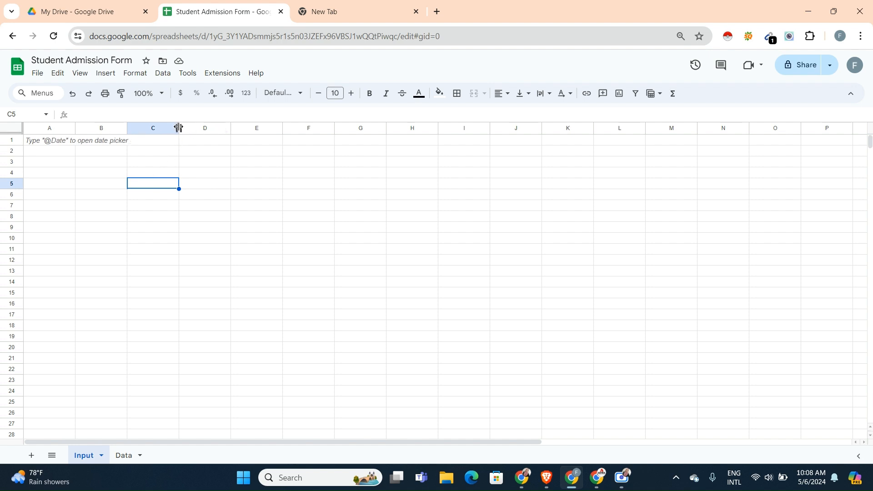
left_click_drag(180, 128, 225, 127)
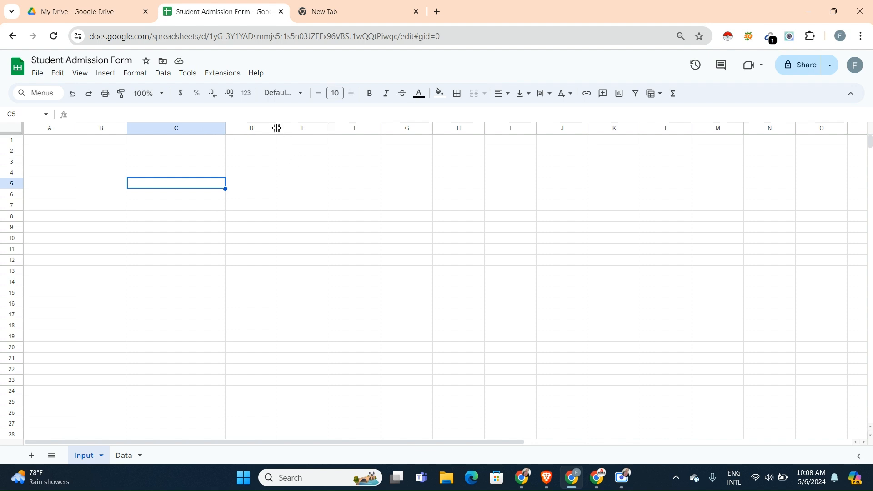
left_click_drag(277, 128, 348, 129)
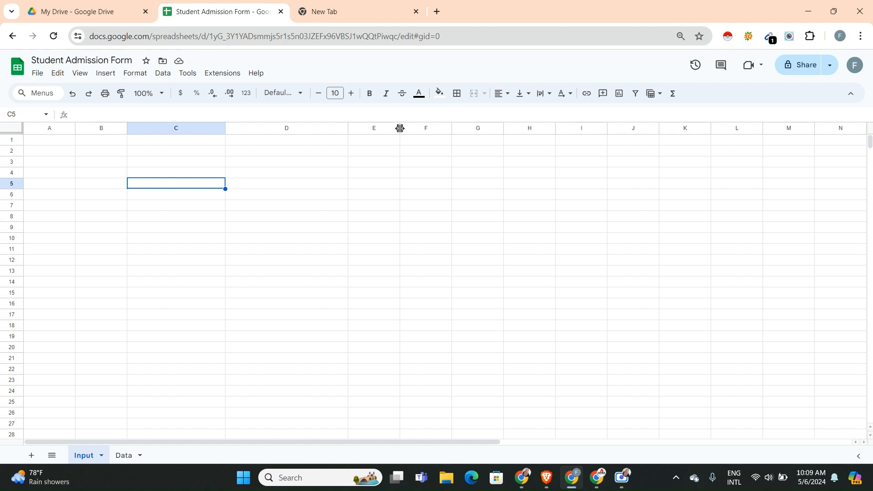
left_click_drag(399, 128, 494, 127)
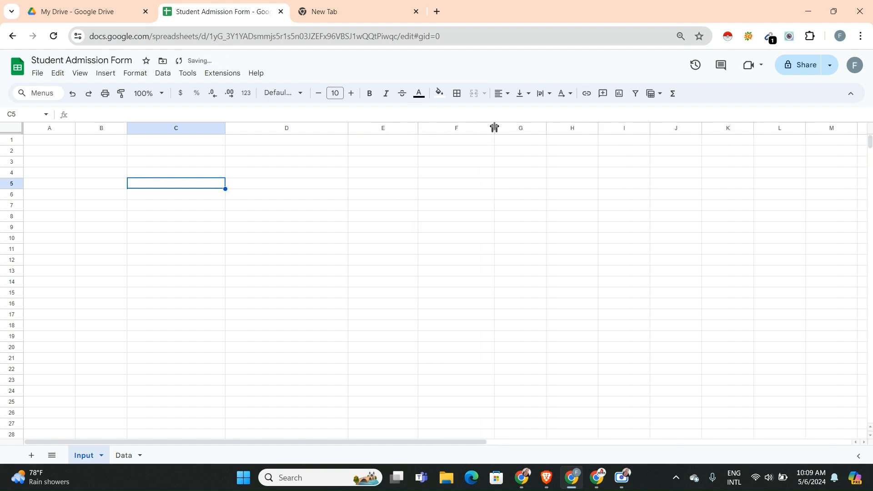
left_click(357, 253)
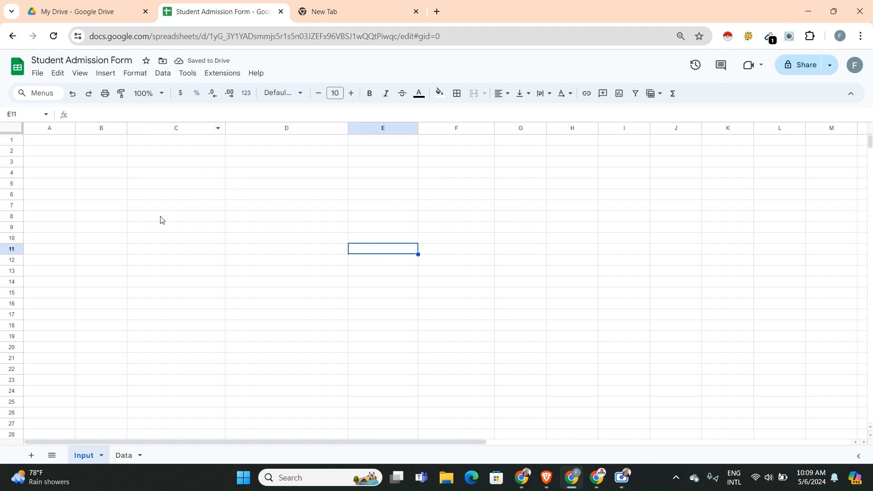
Step: Enter the form labels Roll Number in cell C5 and Name in cell C7
left_click(175, 198)
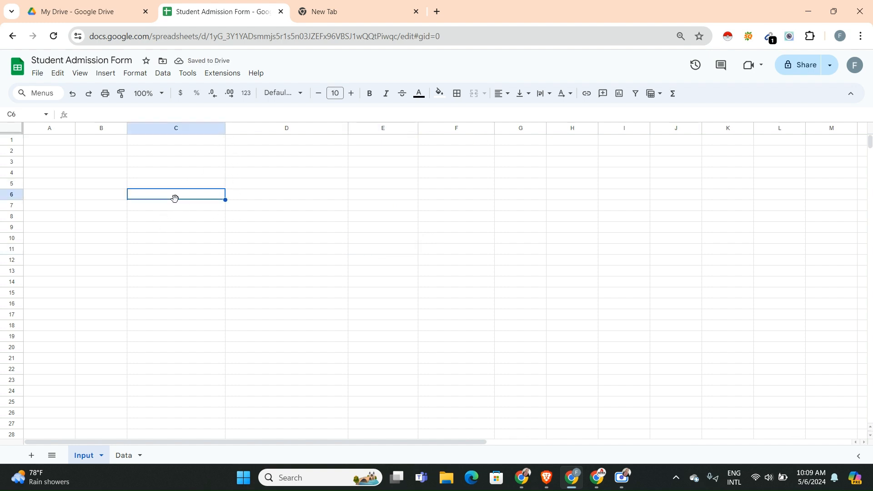
left_click(201, 187)
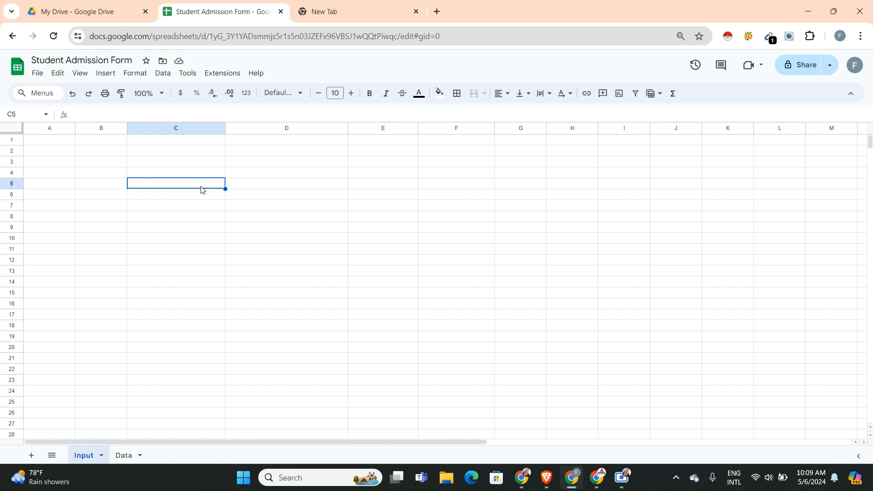
type("Roll Number")
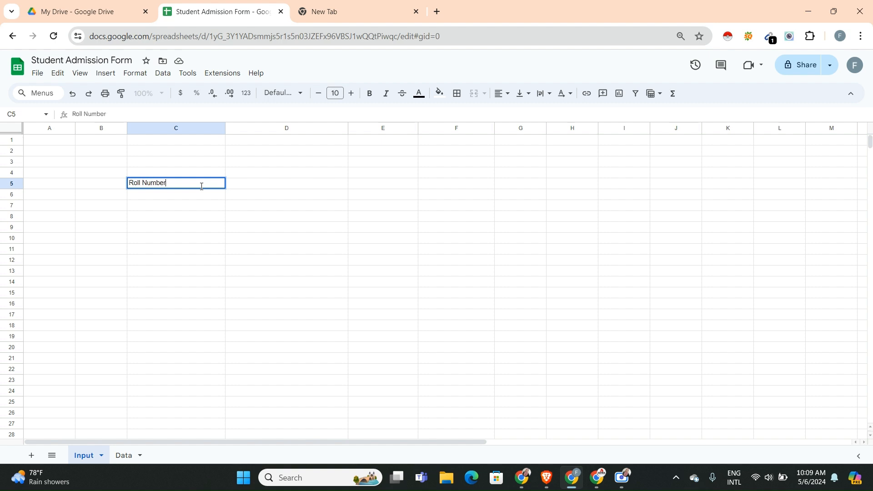
left_click(186, 205)
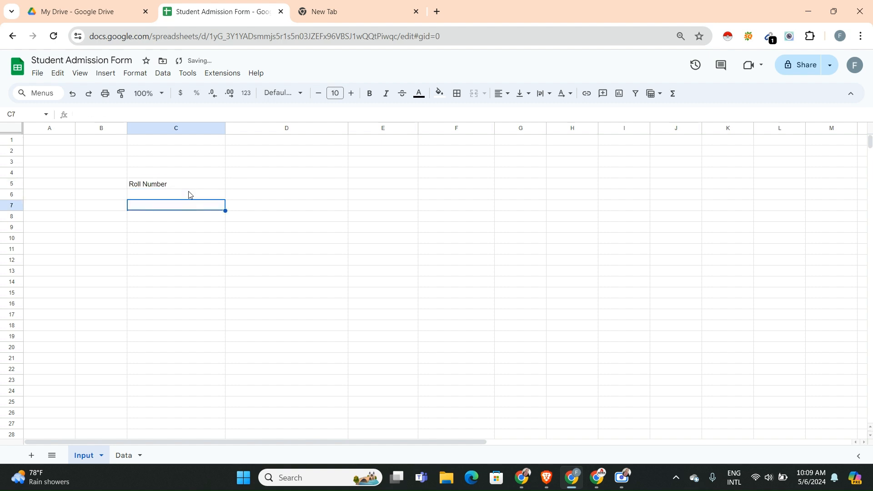
double_click(181, 209)
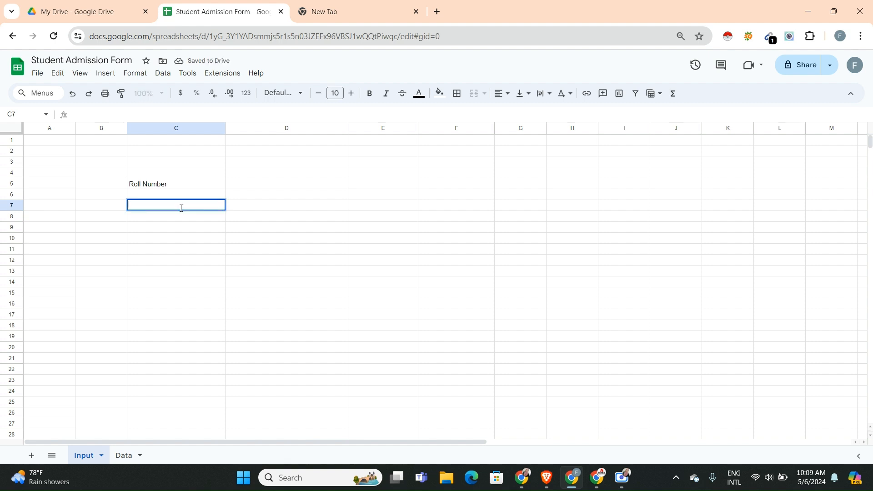
type("Name")
left_click(174, 226)
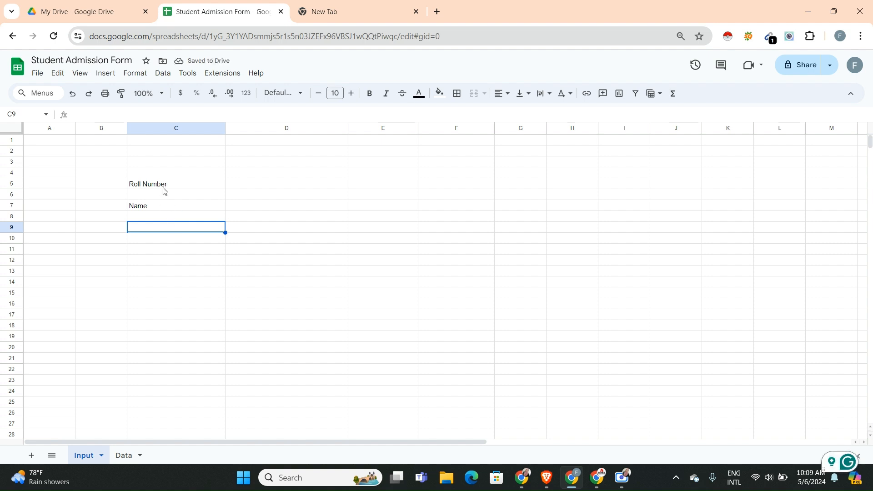
Step: Enter the form labels Grade in cell C9 and Gender in cell C11
left_click(164, 188)
left_click(160, 205)
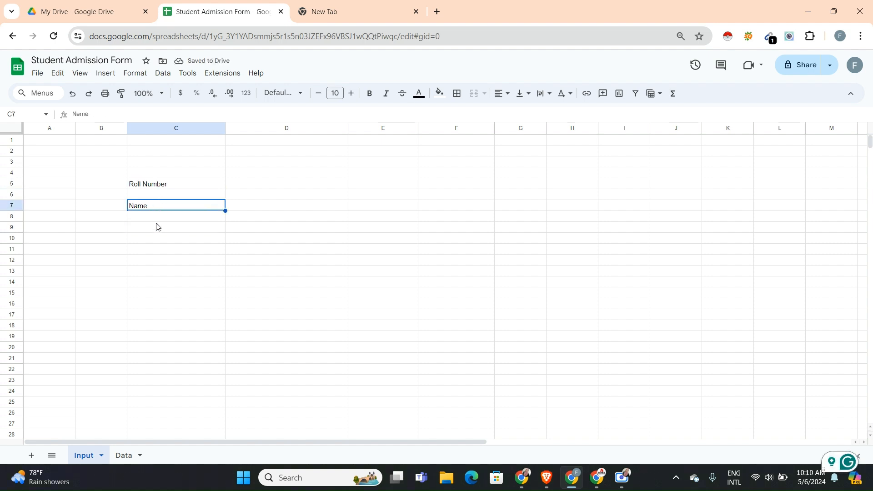
left_click(157, 228)
double_click(157, 231)
type("Grade")
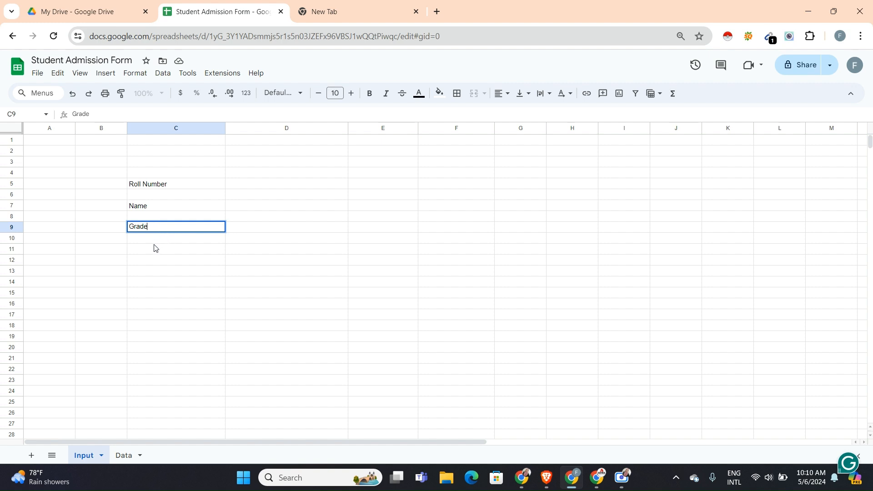
left_click(157, 249)
double_click(156, 249)
type("Gen")
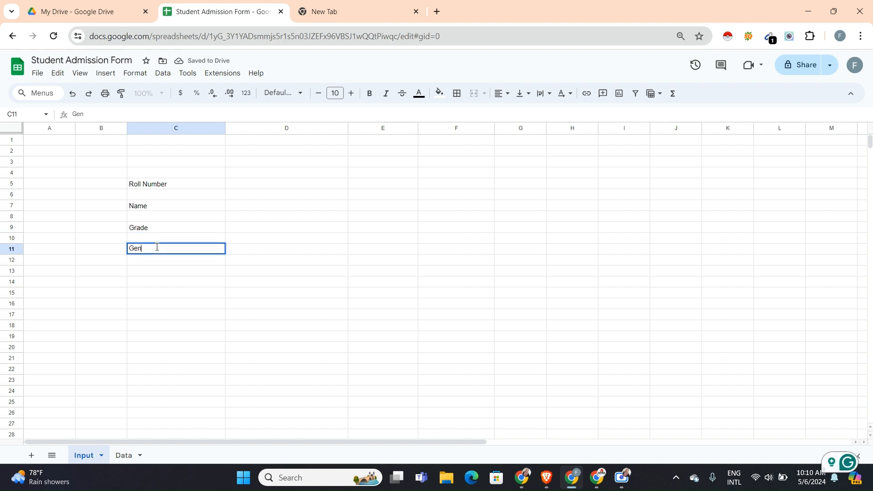
type("der")
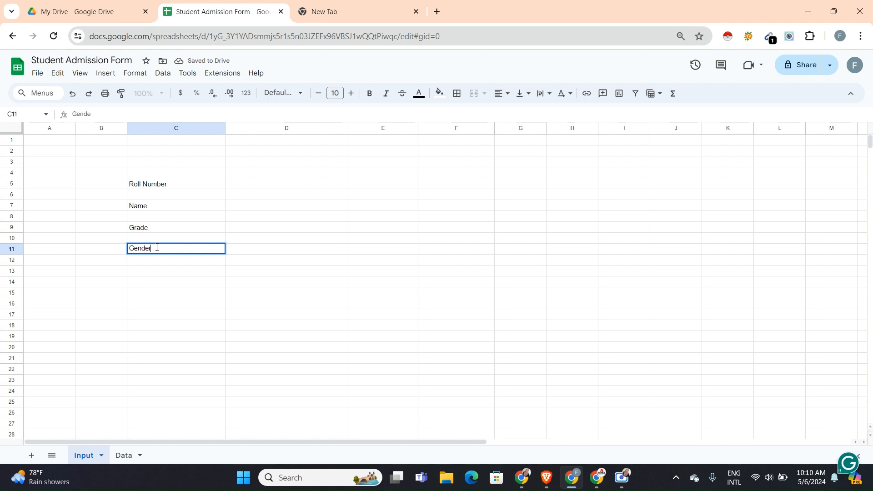
Step: Enter the form labels Date of Admission in cell C13 and Remarks in cell C15
left_click(164, 275)
double_click(163, 273)
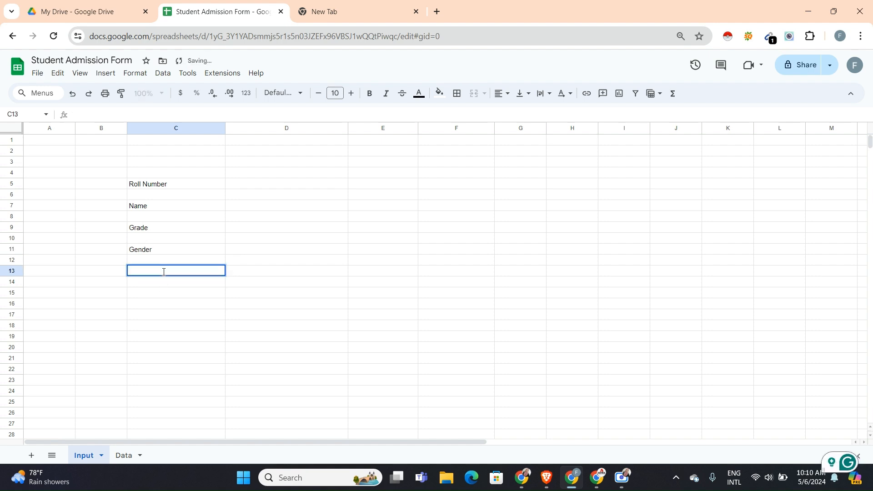
type("Date of Admission")
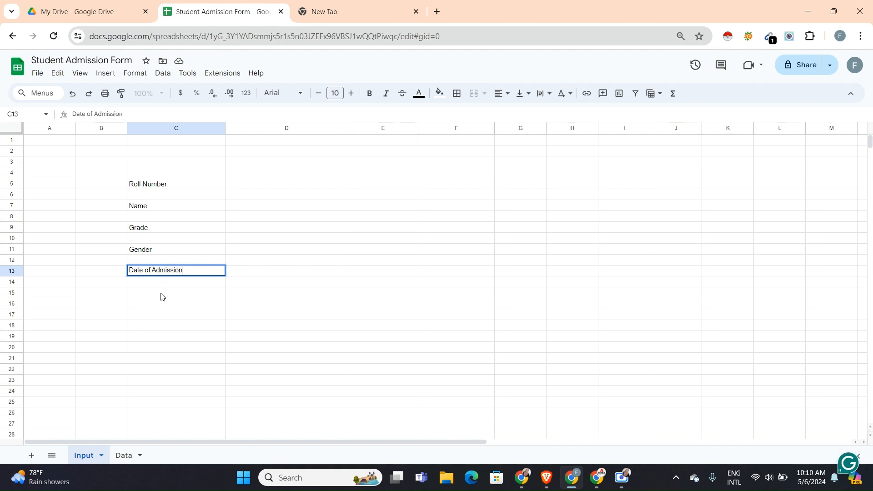
left_click(162, 293)
type("Re")
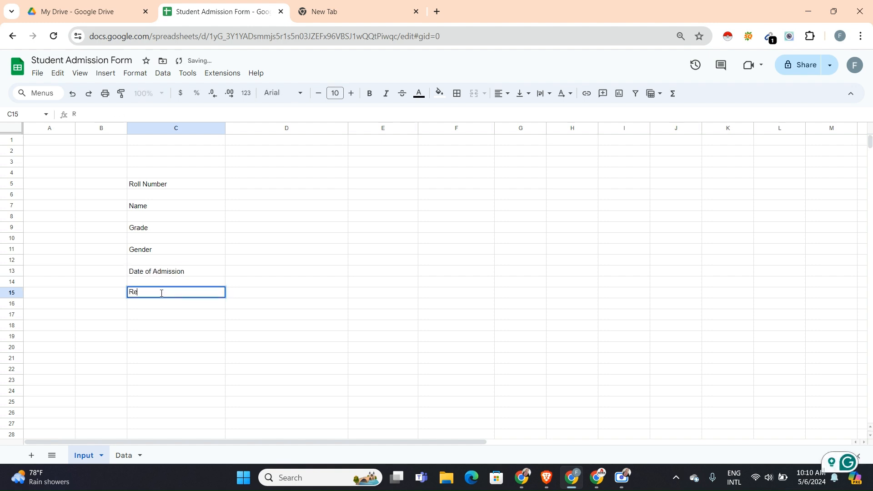
type("marks")
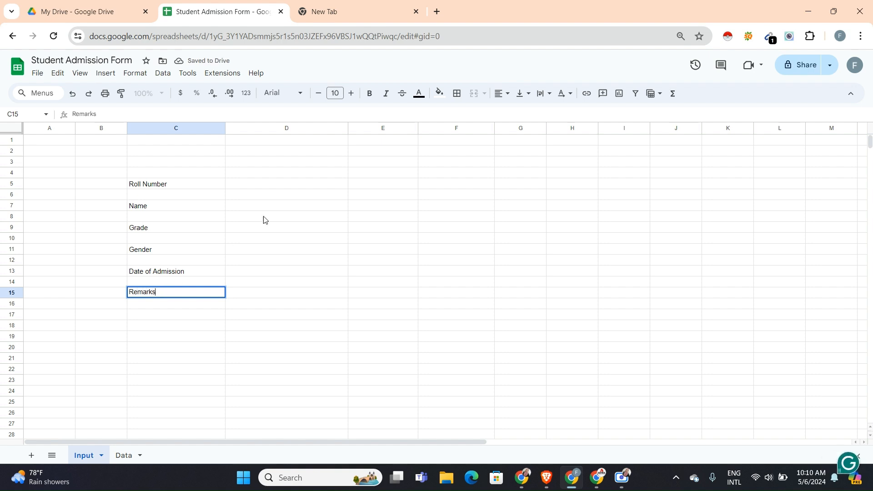
Step: Enter the label Operator in cell E3 of the Input sheet
left_click(277, 186)
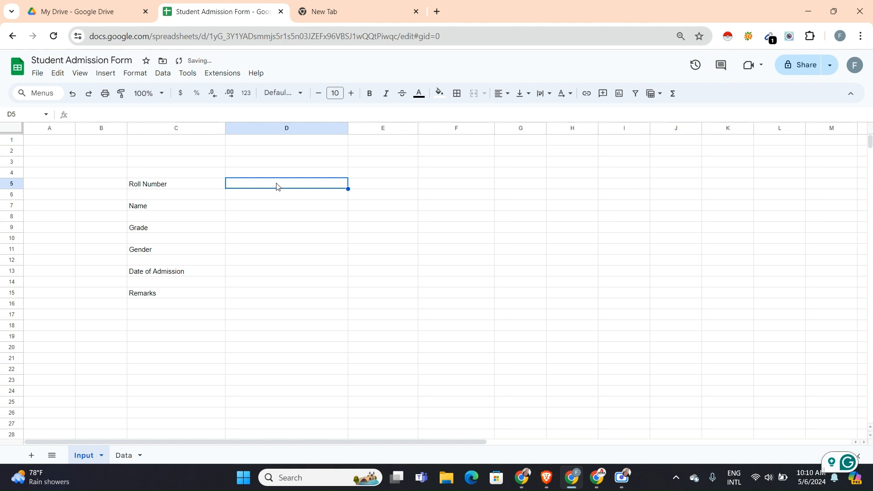
left_click(384, 157)
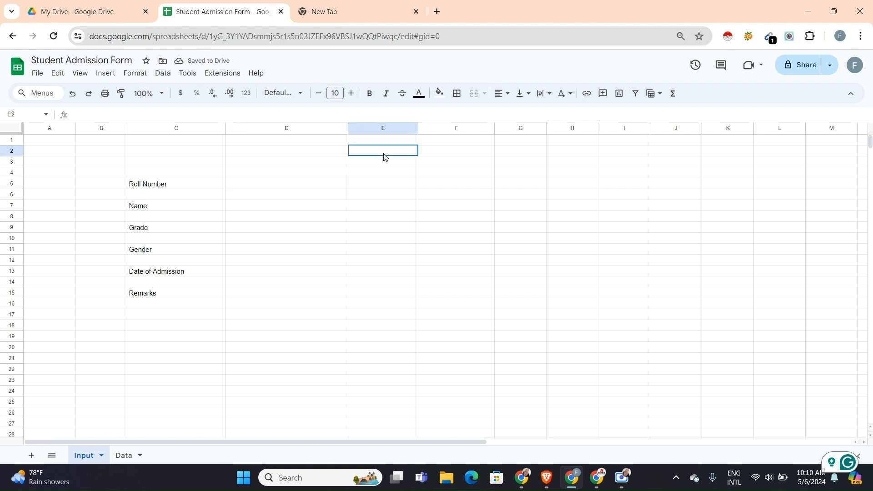
left_click(384, 164)
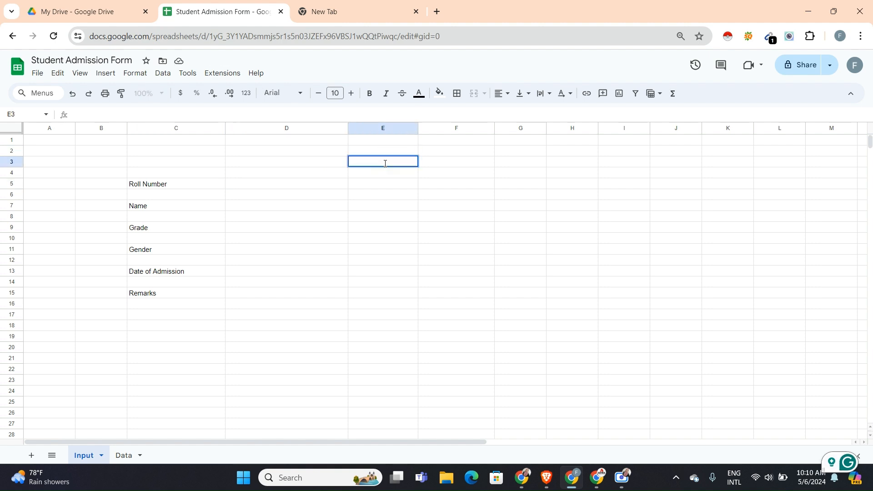
type("Operator")
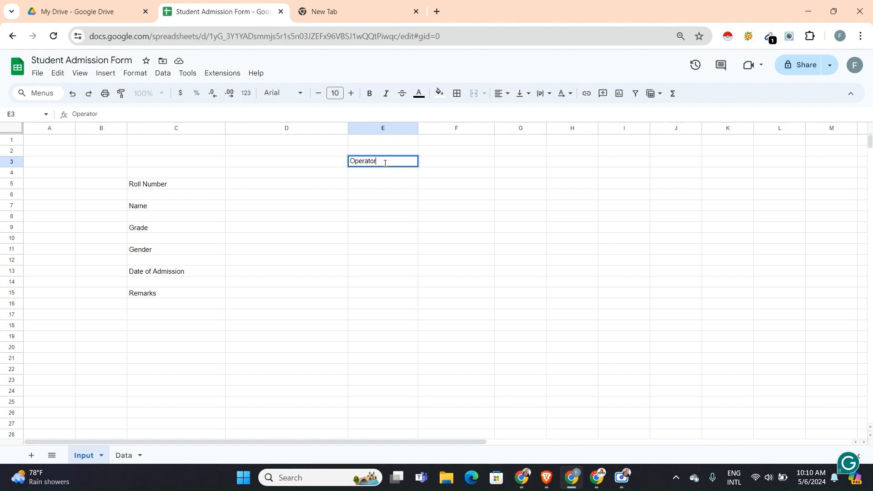
left_click(447, 164)
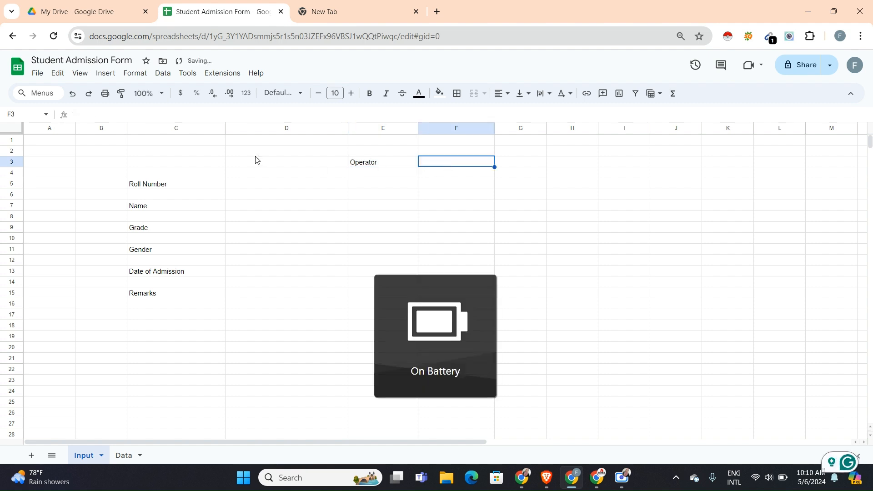
Step: Merge the cells C1:D2 above the form labels into a single title cell
left_click(186, 152)
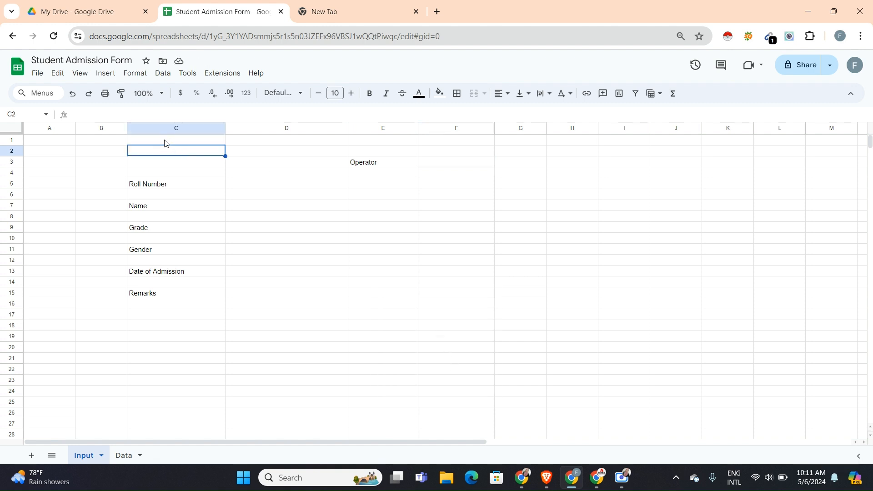
left_click(144, 164)
left_click(145, 152)
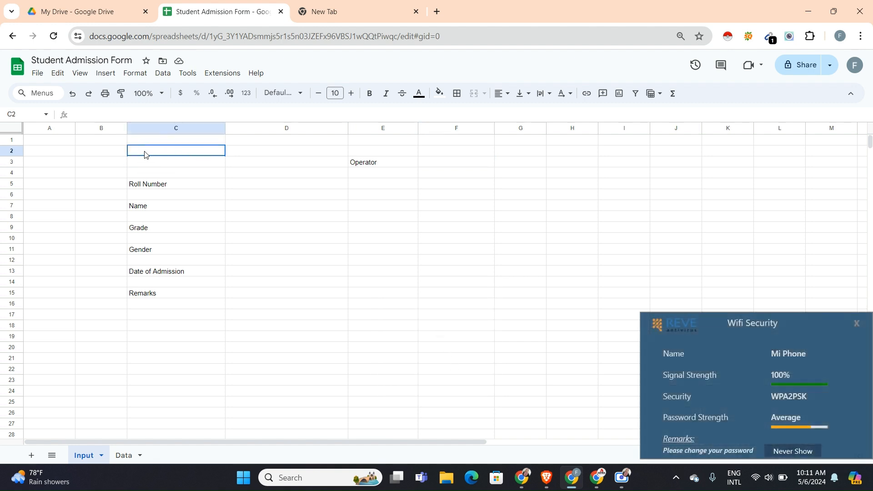
left_click(856, 323)
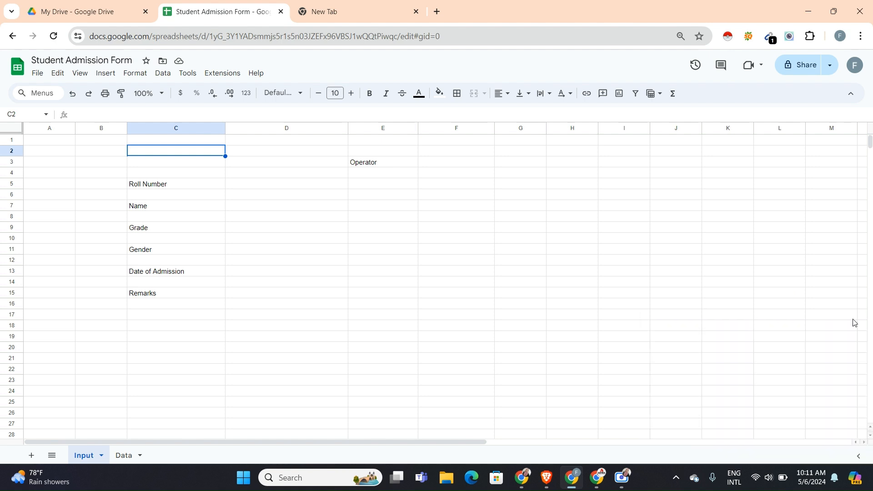
left_click(140, 143)
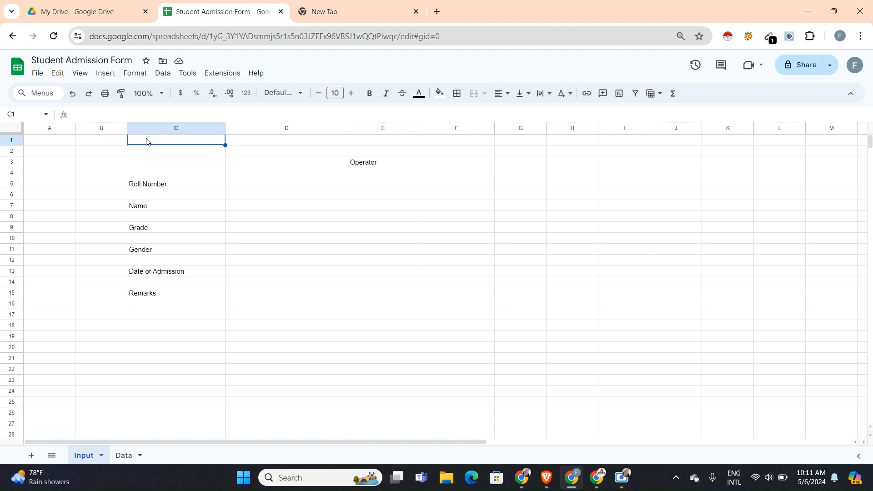
left_click_drag(147, 141, 300, 159)
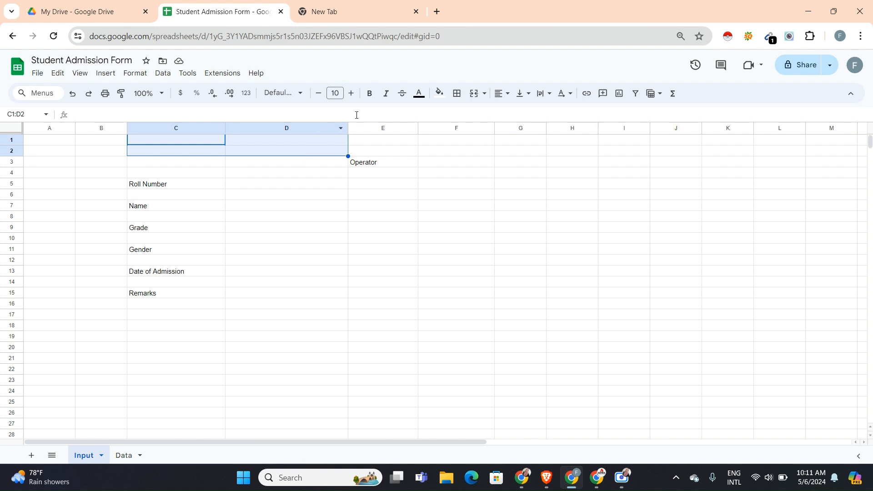
left_click(474, 96)
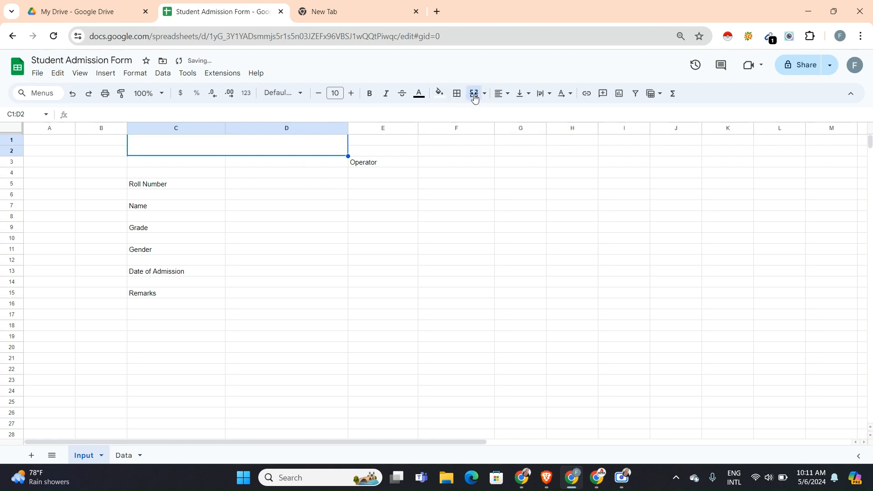
Step: Enter the title New Student Admission Entry Form in the merged cell C1:D2
double_click(256, 153)
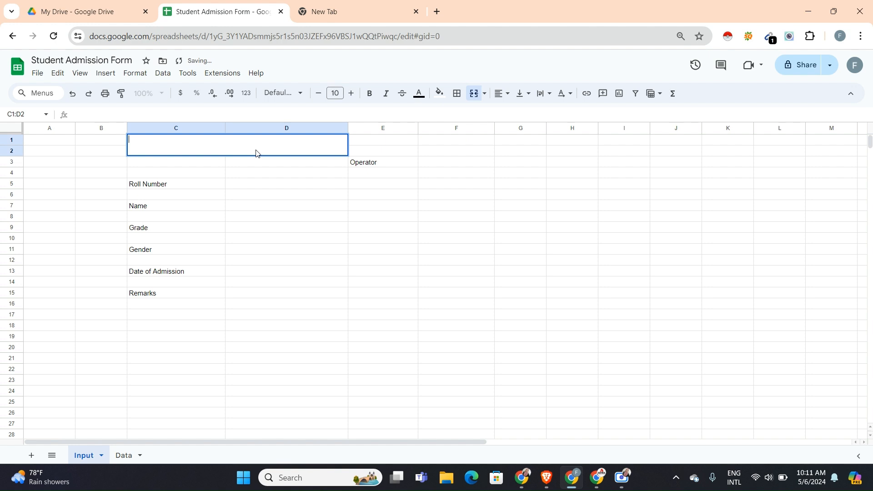
type("New Studee")
key("BackSpace")
type("nt ")
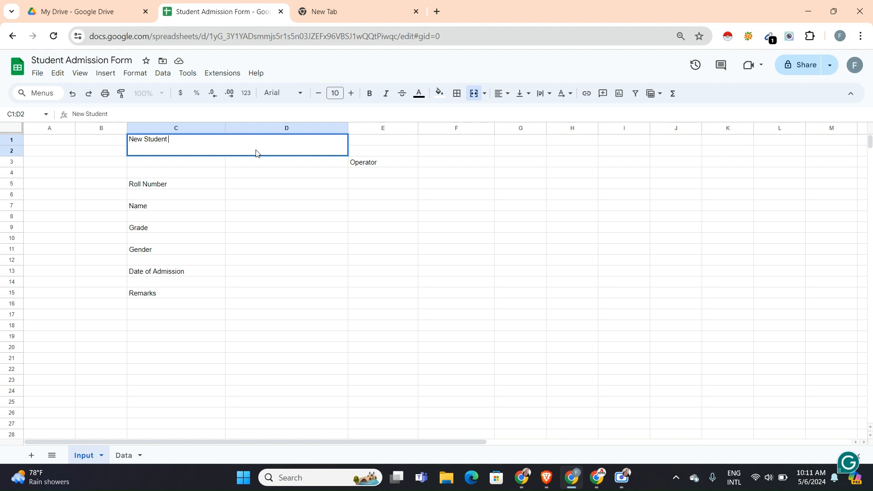
type("Admission En")
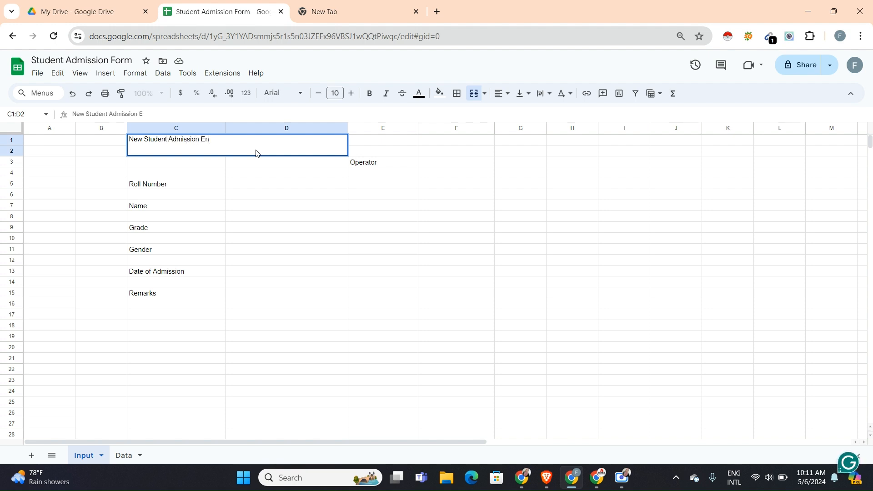
type("try Form")
left_click(261, 175)
Step: Center the form title horizontally and align it to the middle vertically in its merged cell
left_click(228, 154)
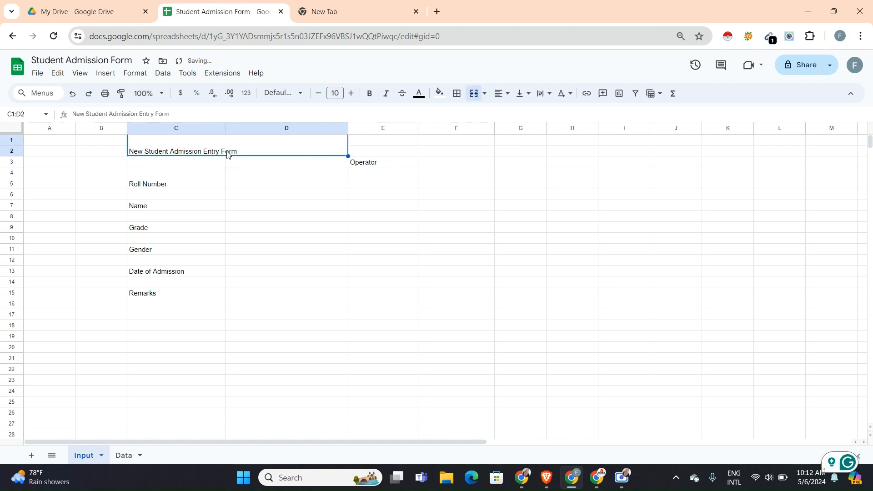
left_click(501, 93)
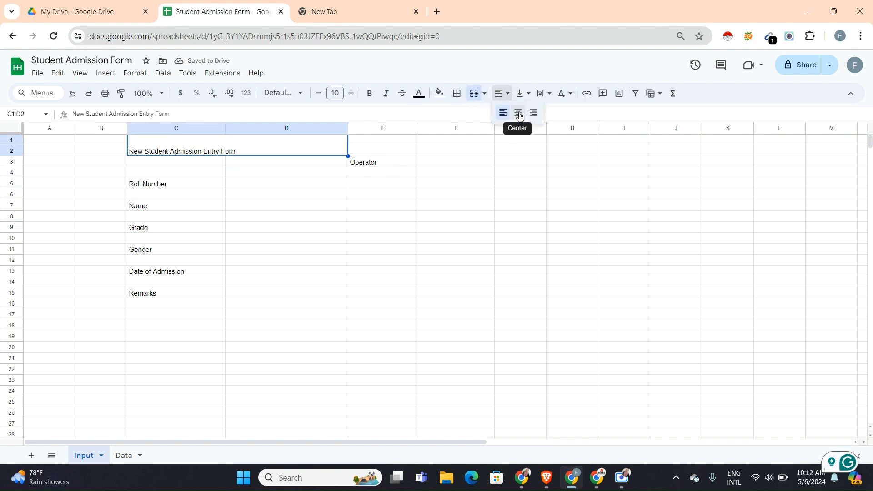
left_click(519, 114)
left_click(523, 94)
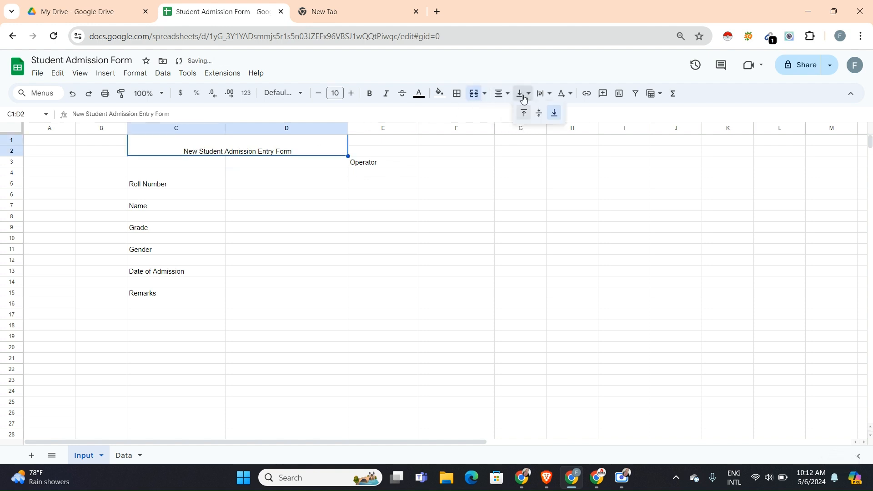
left_click(539, 112)
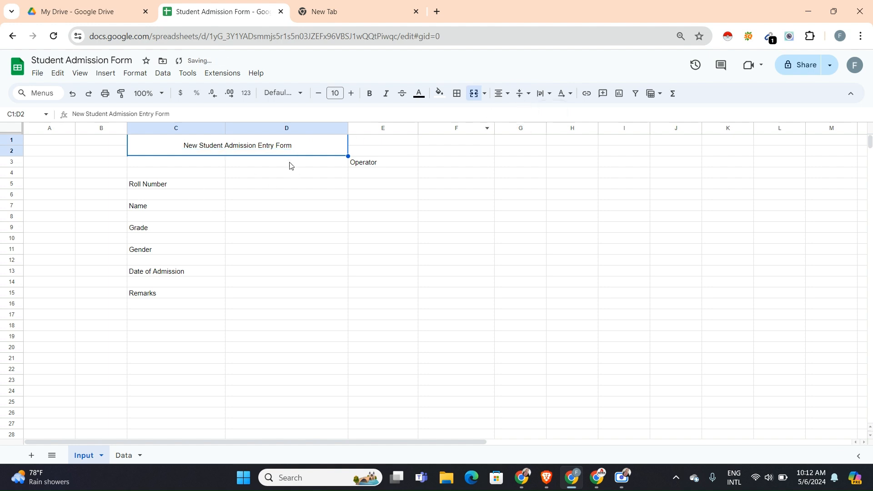
left_click(247, 172)
left_click(196, 174)
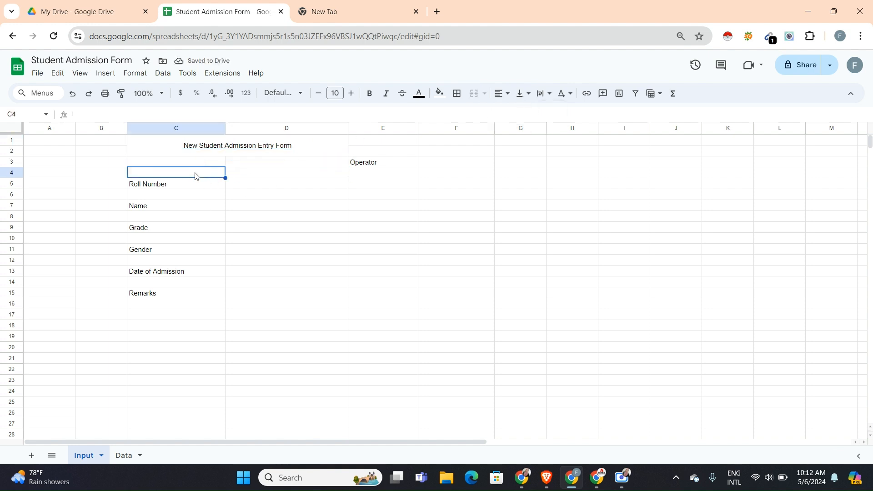
left_click(375, 164)
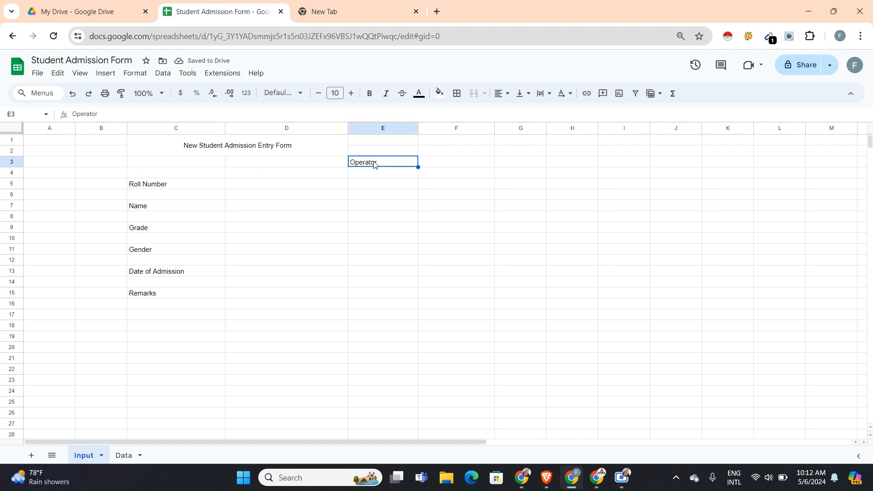
Step: Fill the form area A1:F20 with a dark cornflower blue background
left_click(44, 142)
left_click_drag(45, 142, 473, 345)
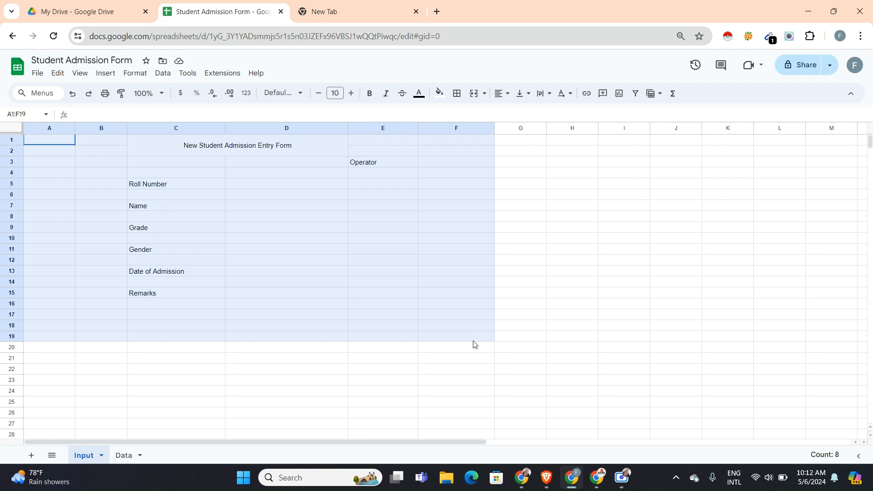
left_click_drag(473, 344, 473, 347)
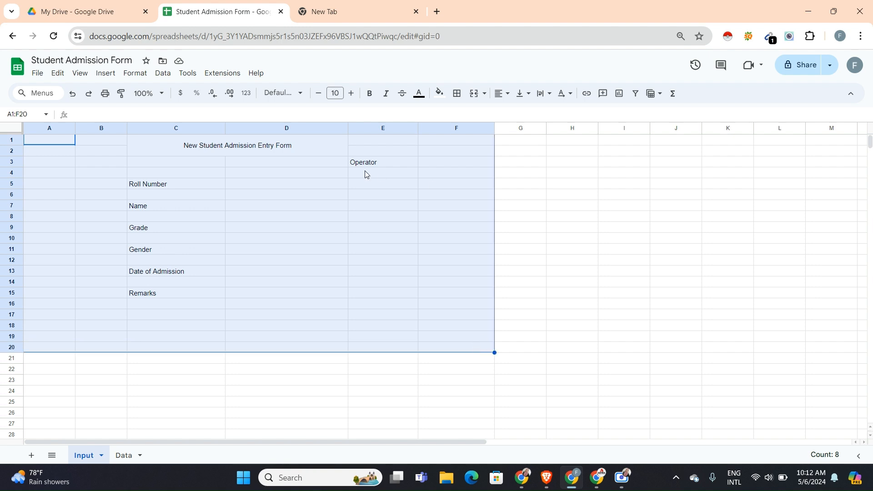
left_click(440, 95)
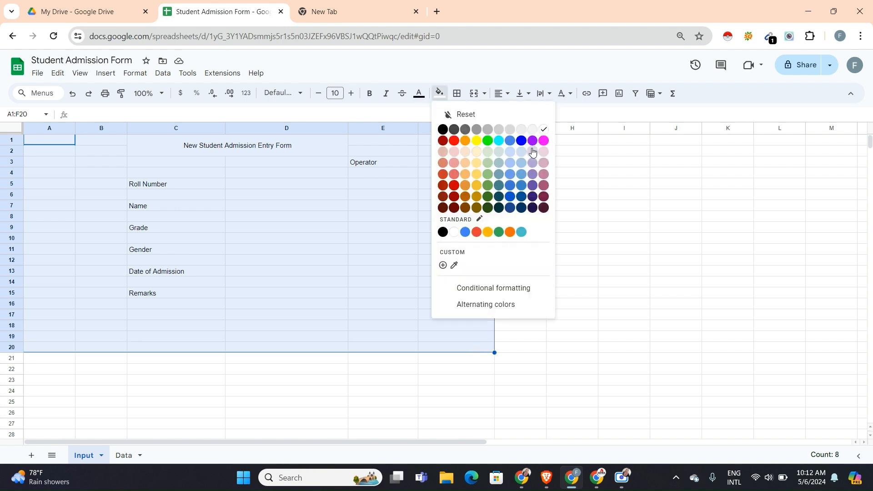
left_click(513, 177)
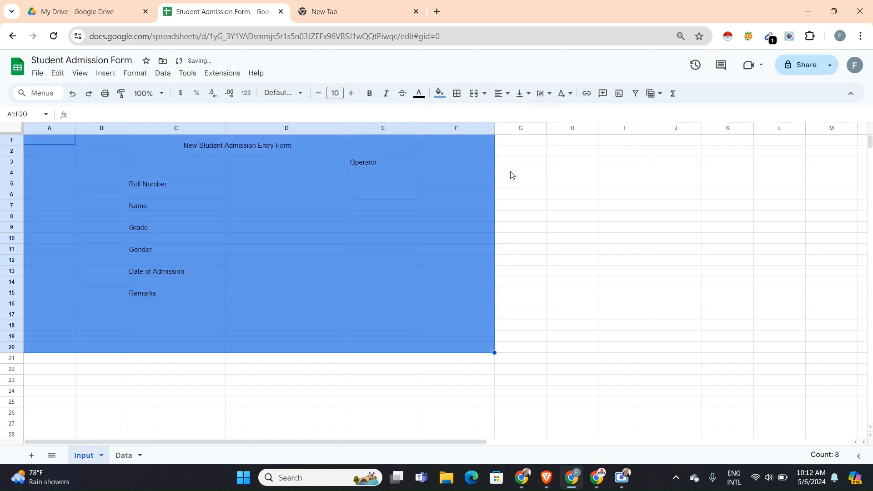
left_click(439, 96)
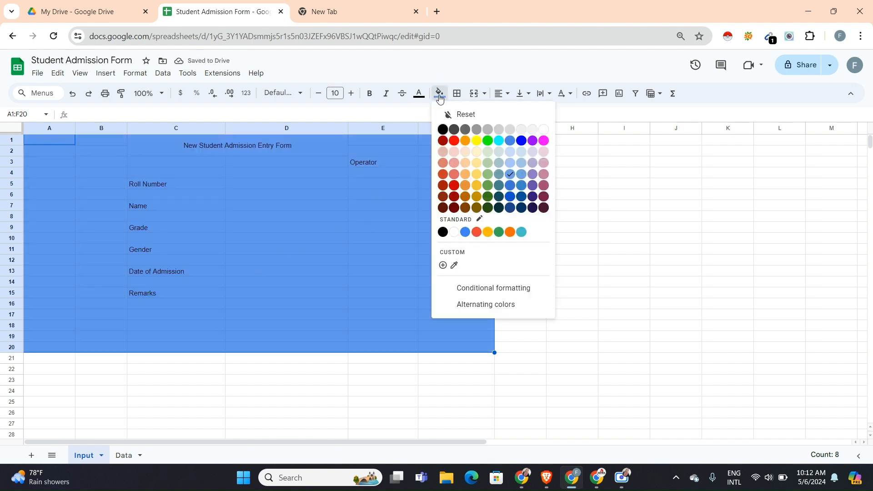
left_click(510, 186)
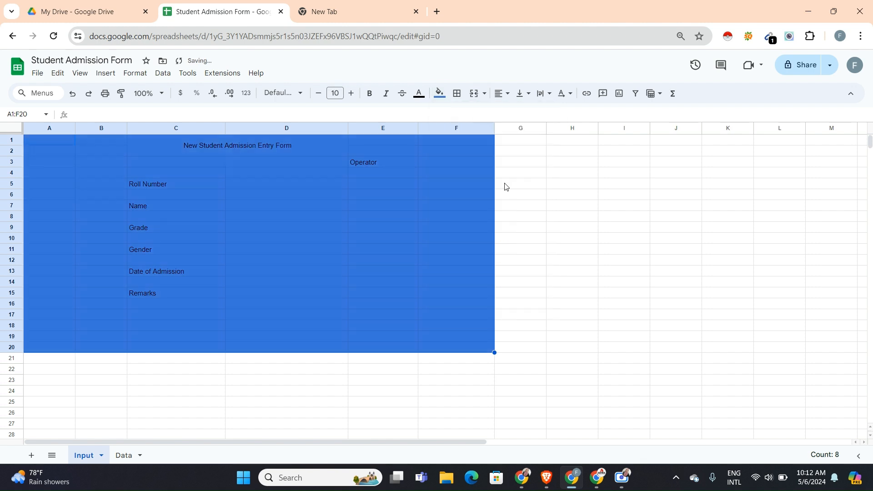
Step: Set the text color of the title, the Operator label and the six form labels in column C to white
left_click(253, 146)
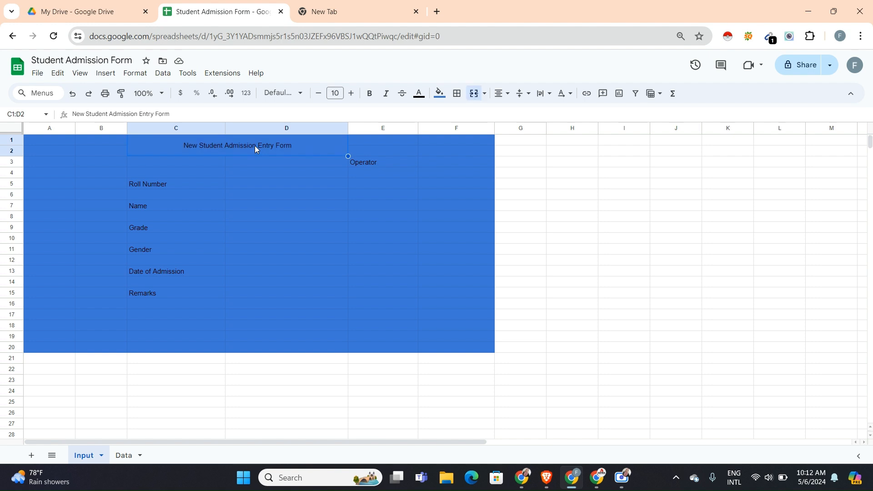
left_click(374, 162, "ctrl")
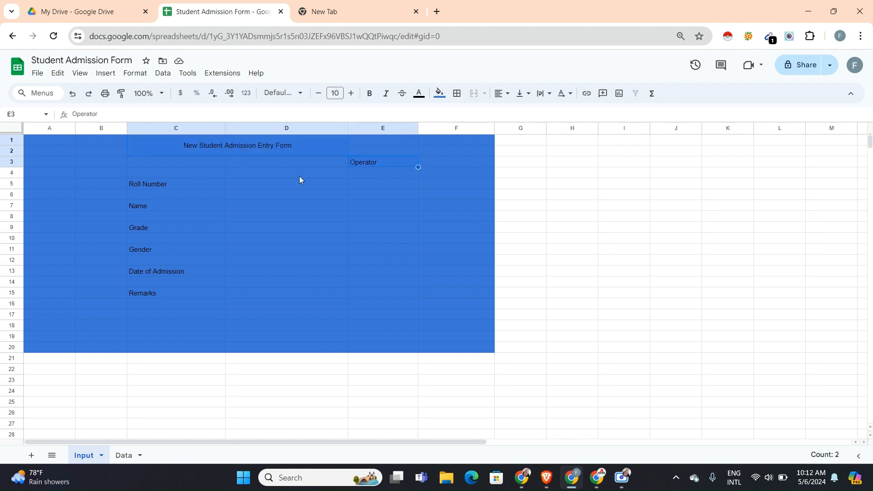
left_click(188, 188, "ctrl")
left_click(177, 204, "ctrl")
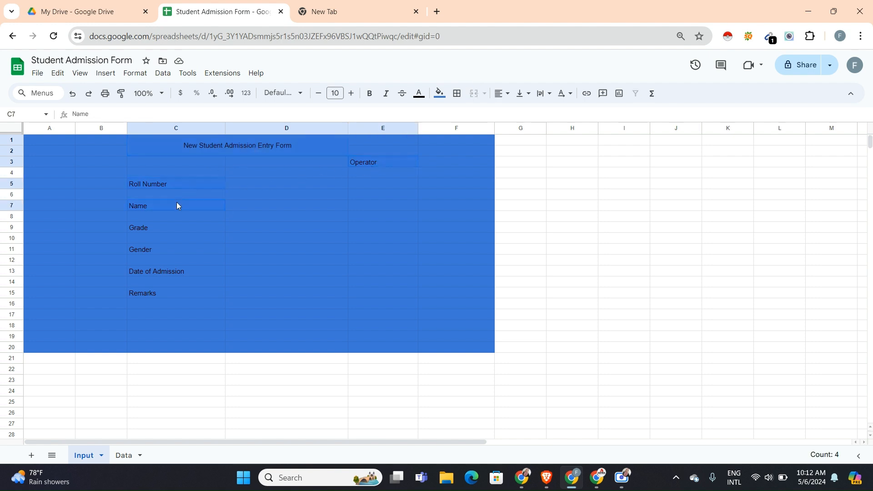
left_click(166, 229, "ctrl")
left_click(159, 250, "ctrl")
left_click(169, 275, "ctrl")
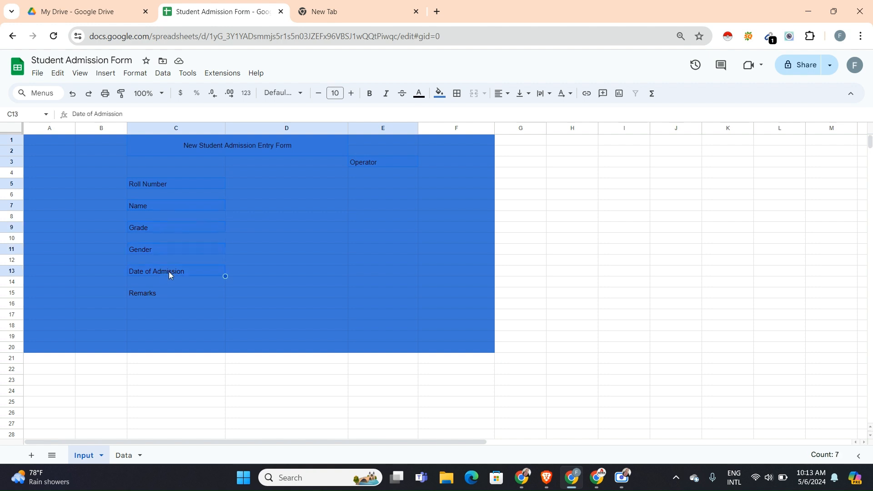
left_click(157, 294, "ctrl")
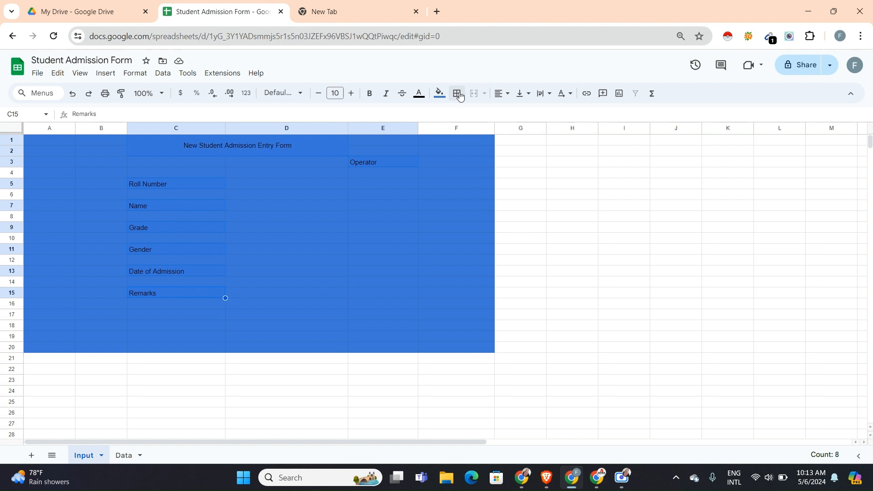
left_click(419, 93)
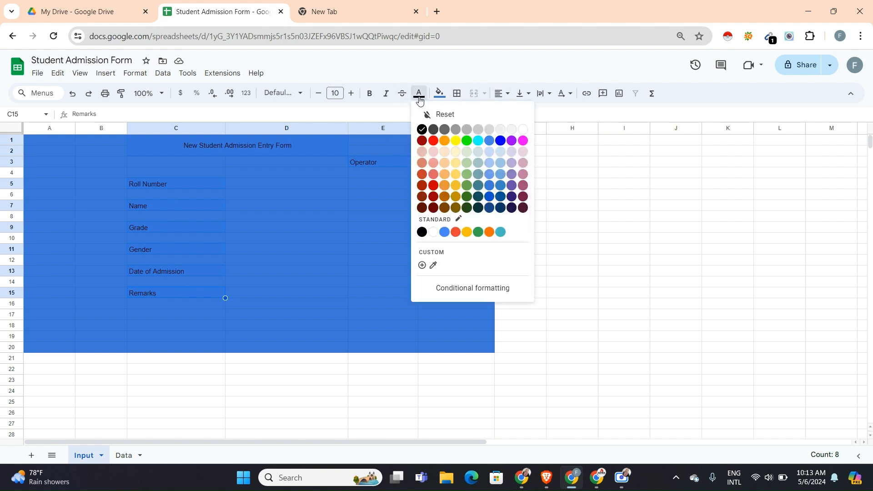
left_click(524, 133)
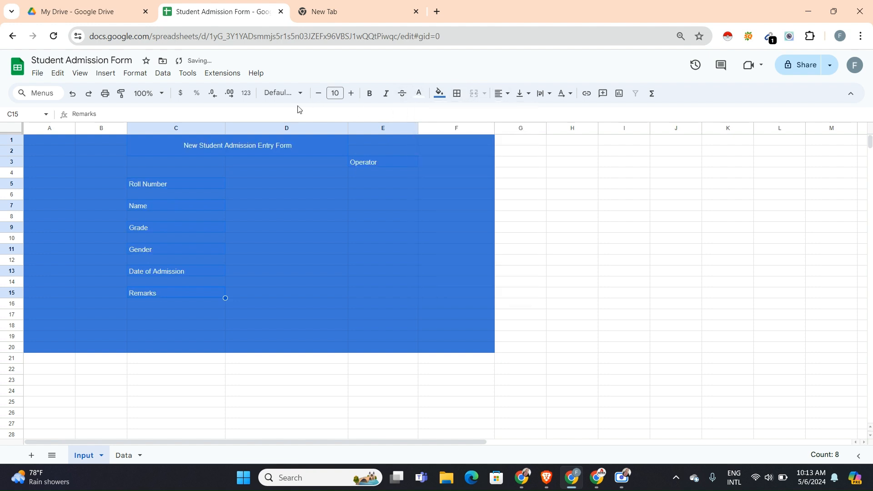
Step: Format the form title, the Operator label and the six field labels in column C as bold Arial at font size 11
left_click(243, 156)
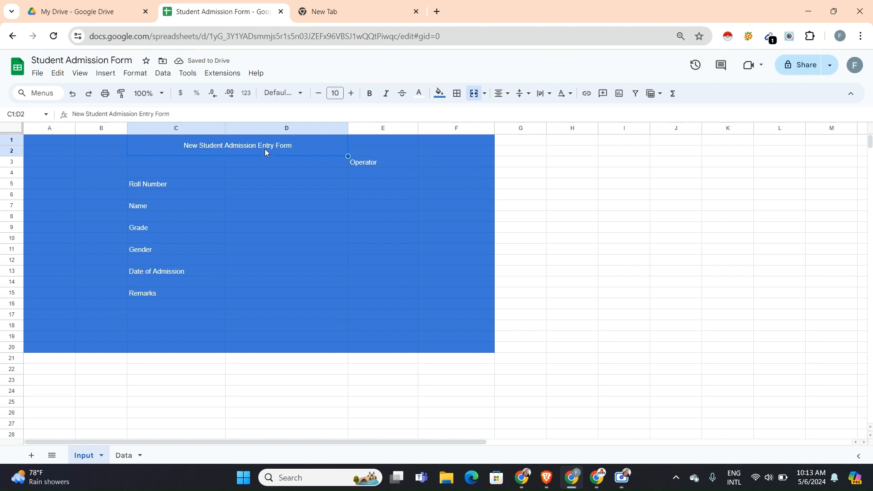
left_click(368, 163)
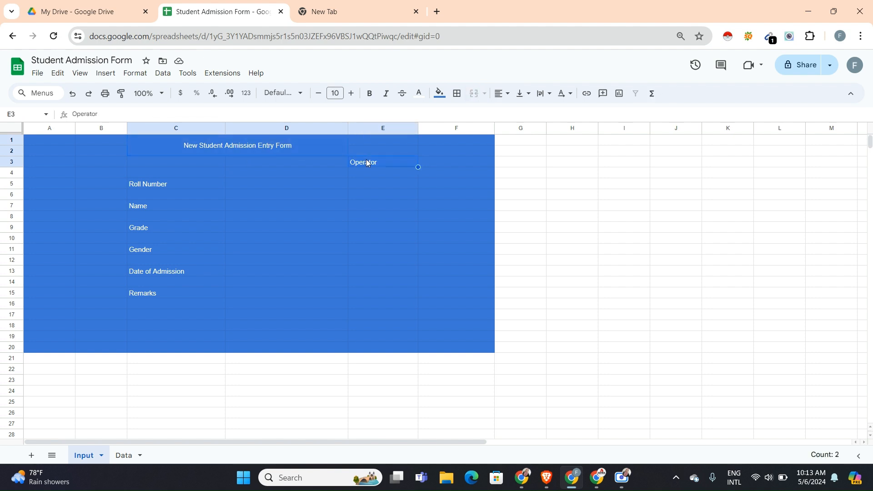
left_click(164, 186, "ctrl")
left_click(154, 206, "ctrl")
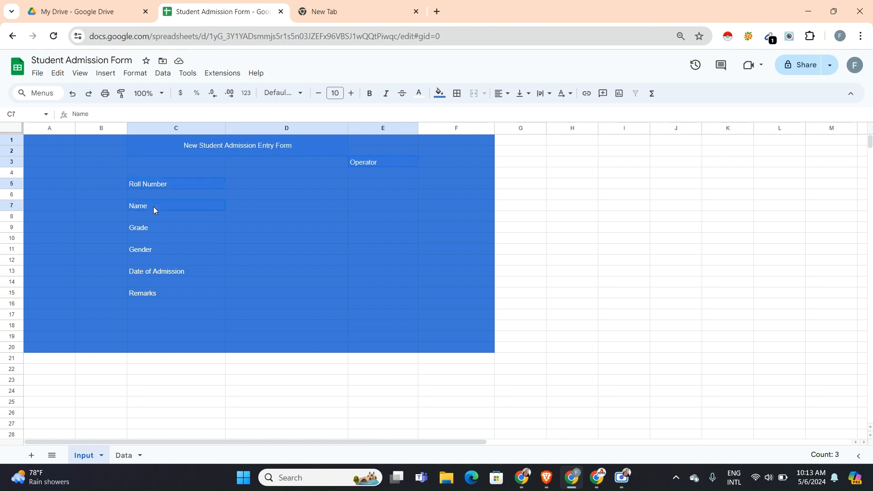
left_click(148, 231, "ctrl")
left_click(147, 250, "ctrl")
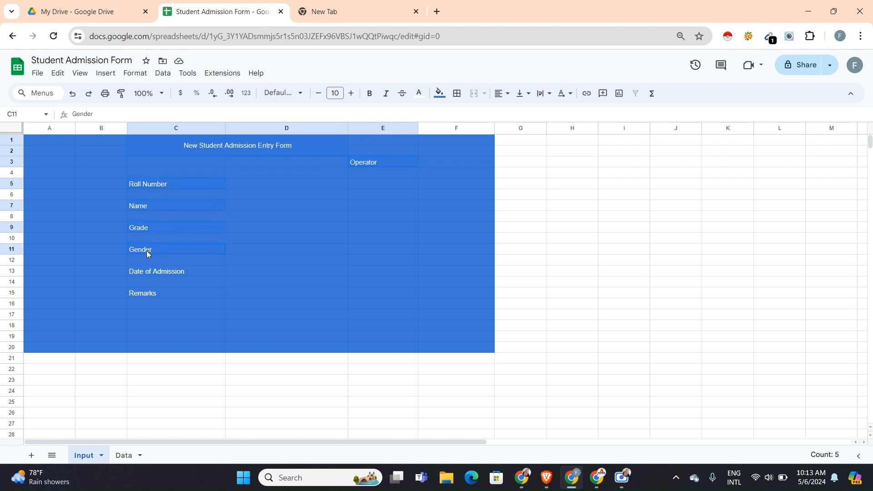
left_click(158, 274, "ctrl")
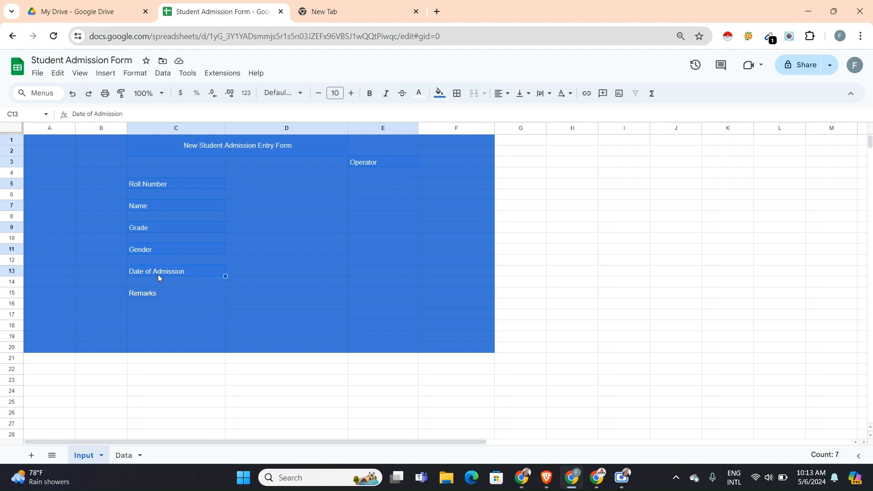
left_click(152, 293, "ctrl")
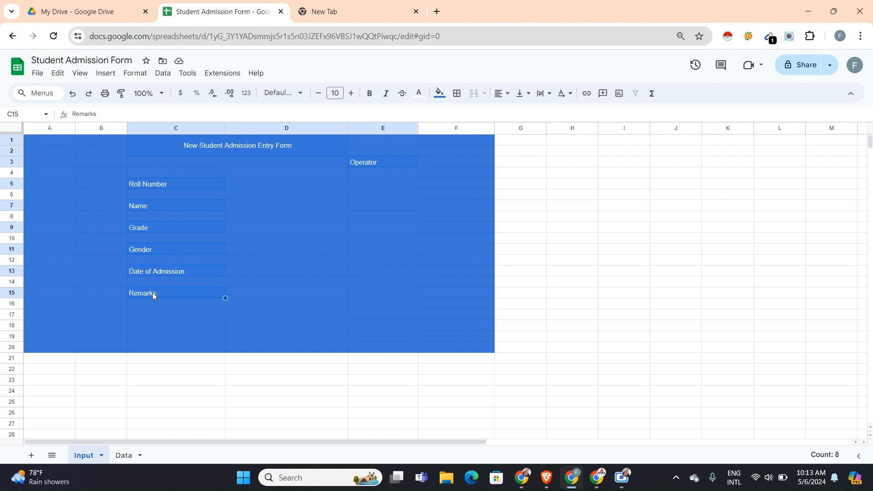
left_click(291, 92)
left_click(291, 201)
left_click(369, 98)
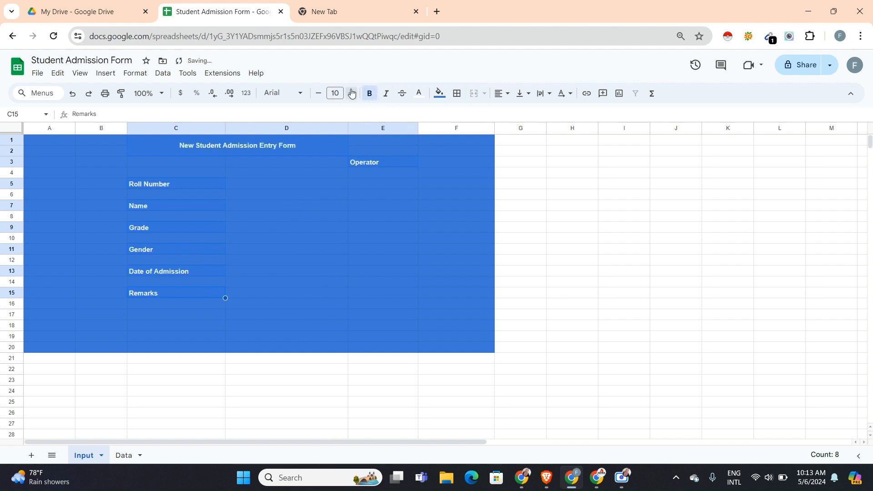
left_click(351, 93)
Step: Increase the font size of the form title in C1:D2 to 13
left_click(308, 139)
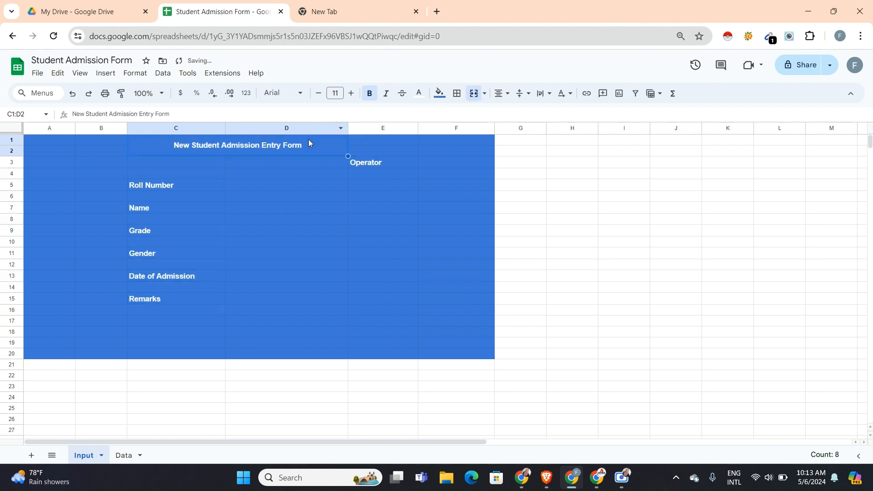
left_click(352, 93)
left_click(352, 94)
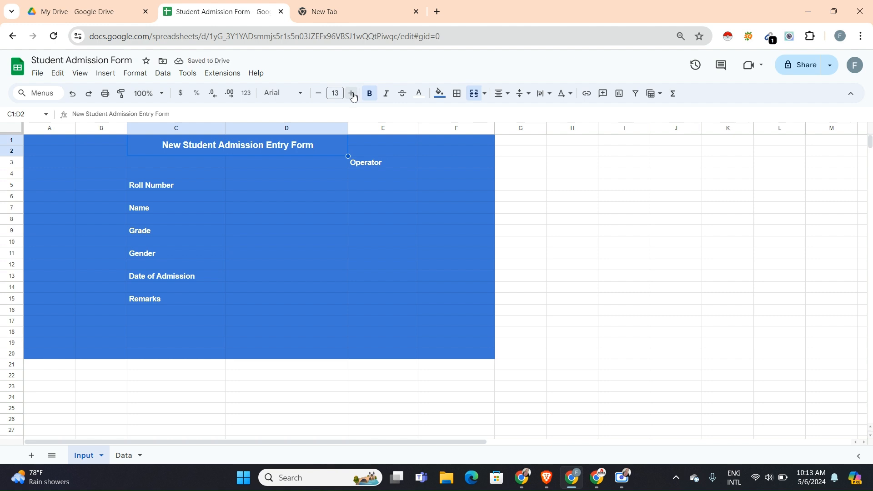
left_click(324, 191)
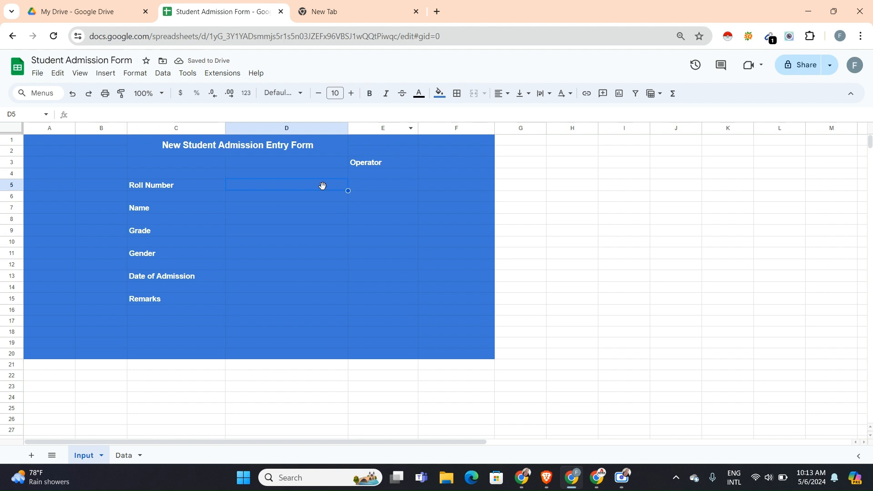
Step: Fill the title cell C1:D2 with light green 2, and darken it one shade to light green 1
left_click(318, 143)
left_click(439, 93)
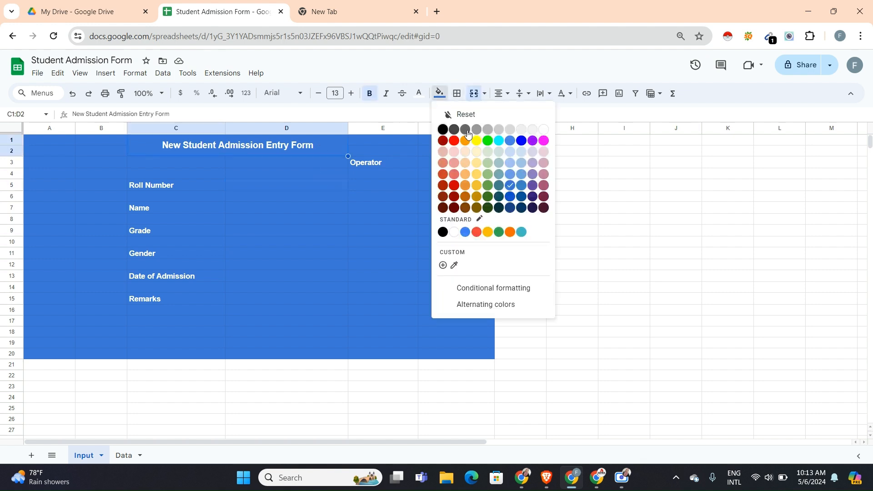
left_click(487, 163)
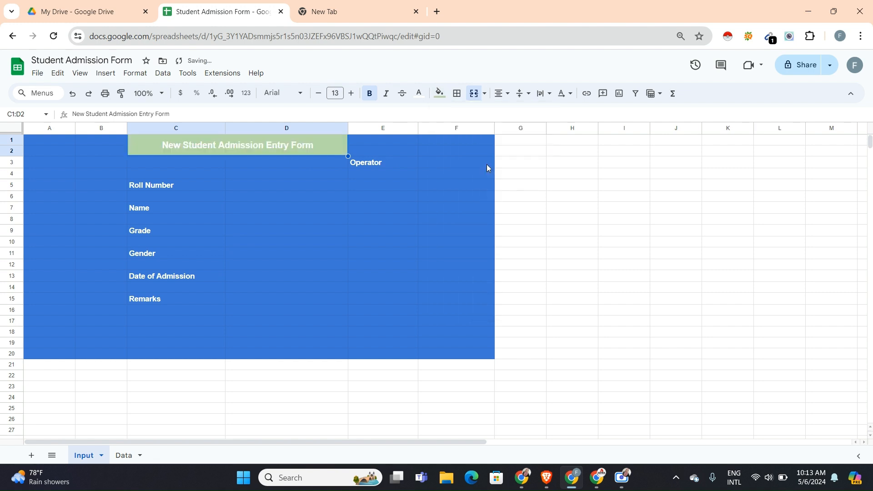
left_click(439, 93)
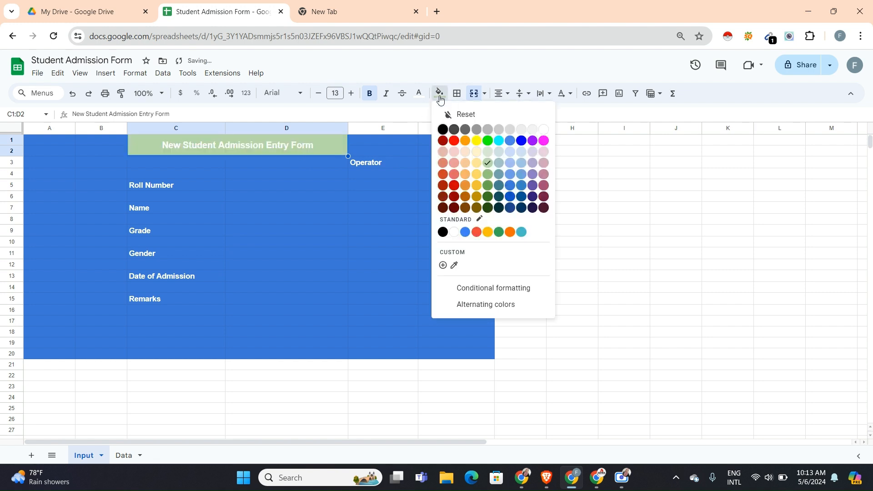
left_click(489, 174)
left_click(463, 204)
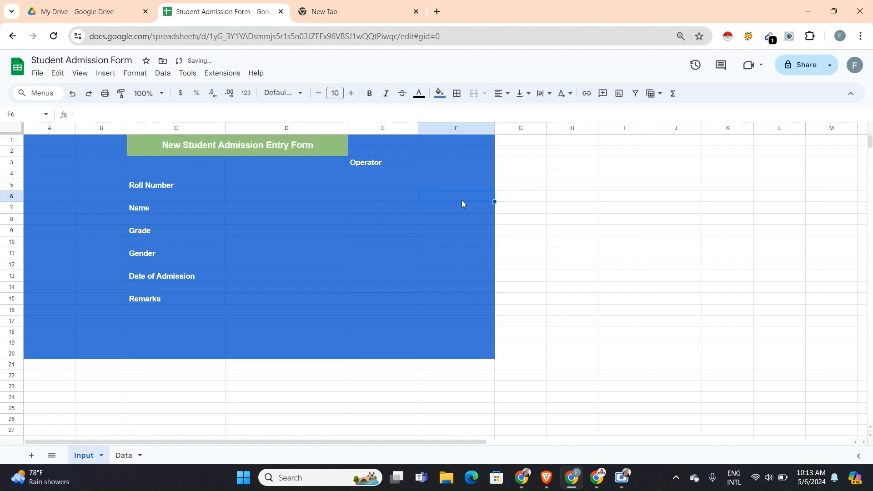
left_click(304, 148)
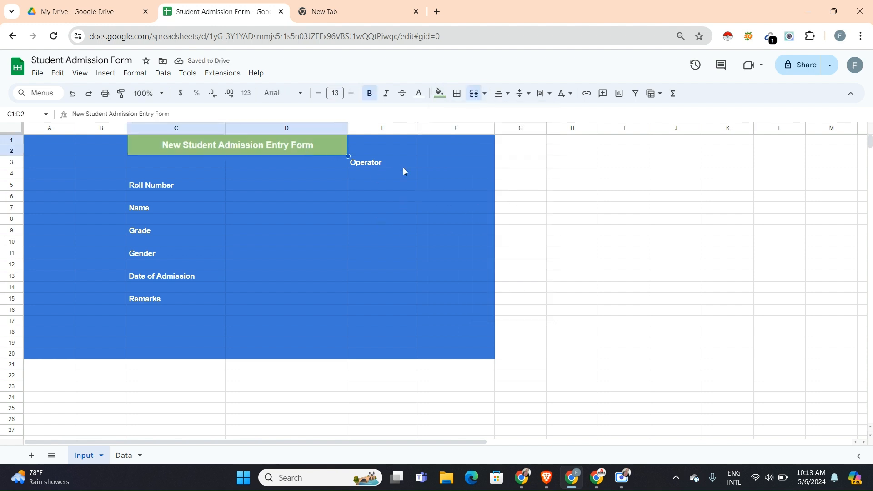
Step: Fill the input cells D5, D7, D9, D11, D13, D15 and the operator cell F3 with dark green 1
left_click(238, 188)
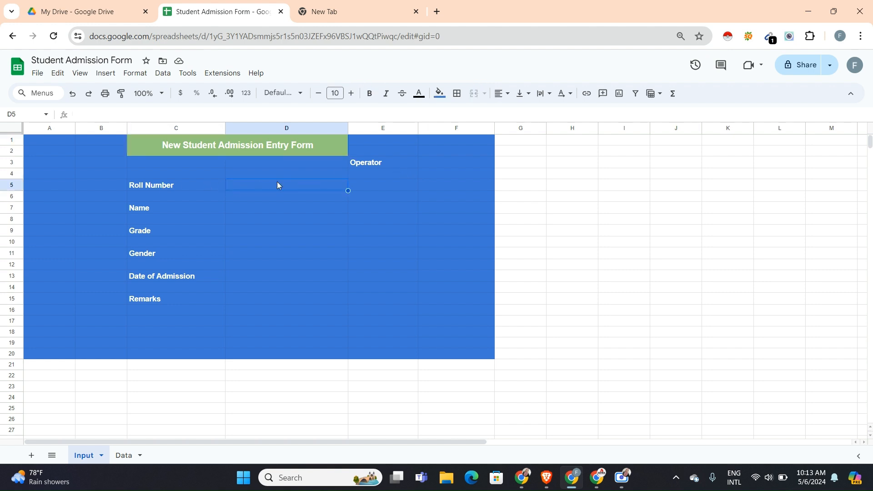
left_click(295, 212)
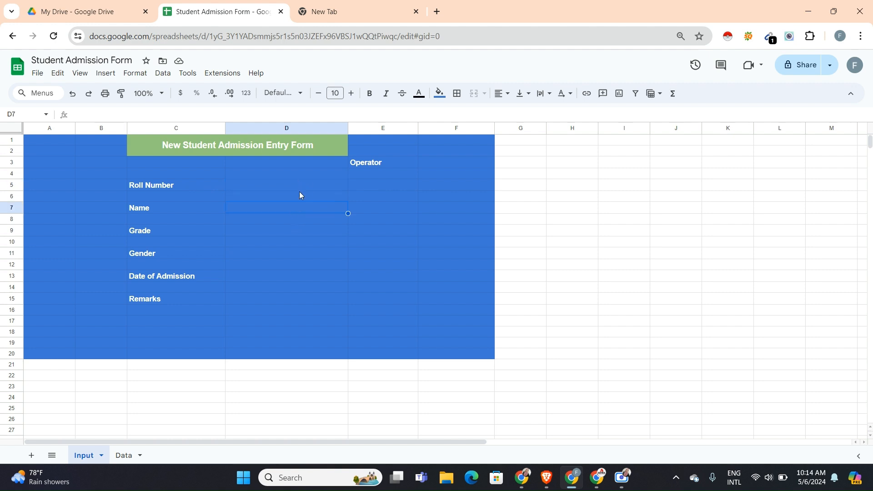
left_click(300, 187)
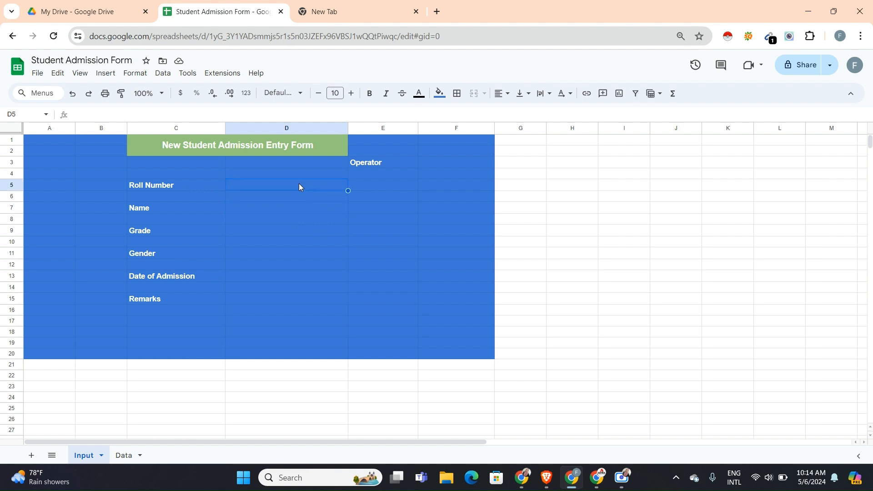
left_click(279, 211)
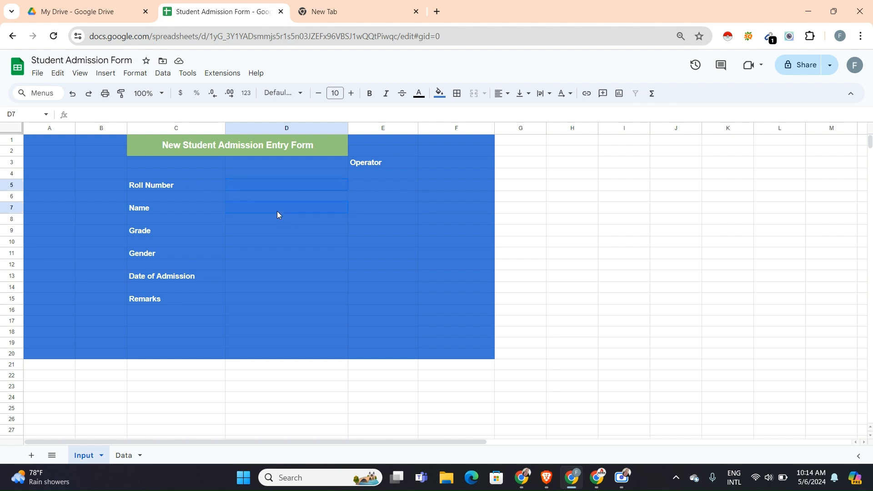
left_click(266, 236)
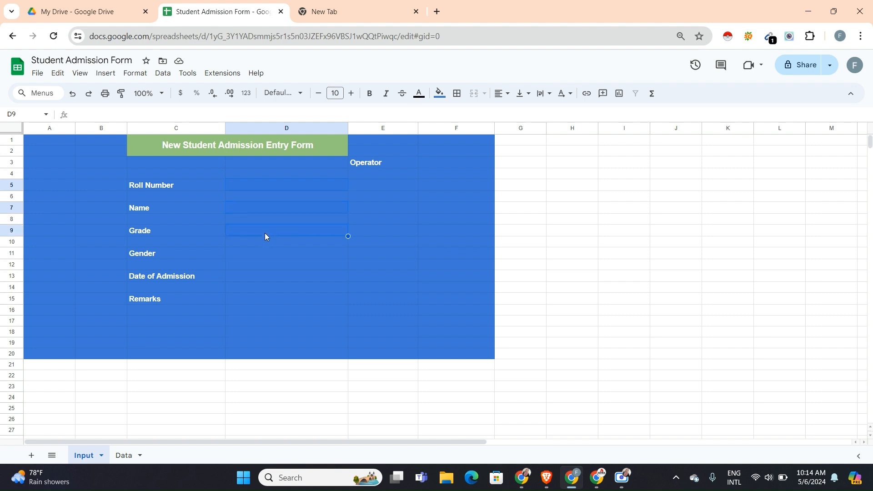
left_click(257, 256)
left_click(254, 278)
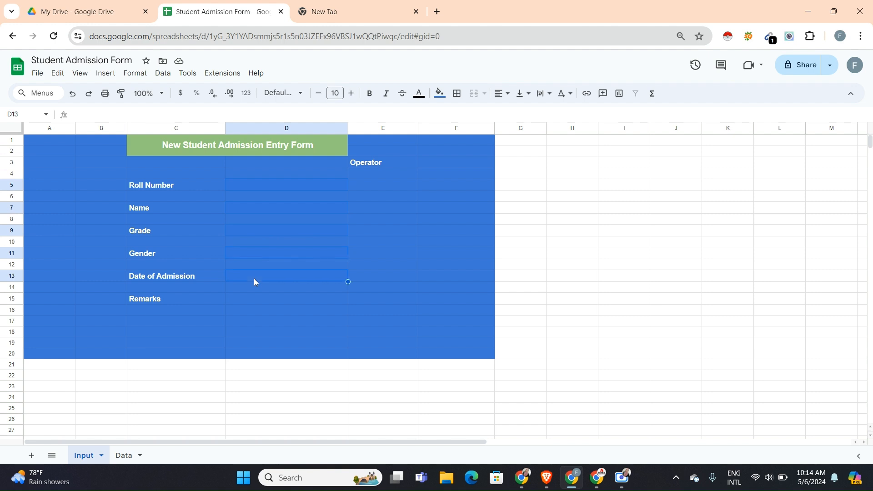
left_click(256, 301)
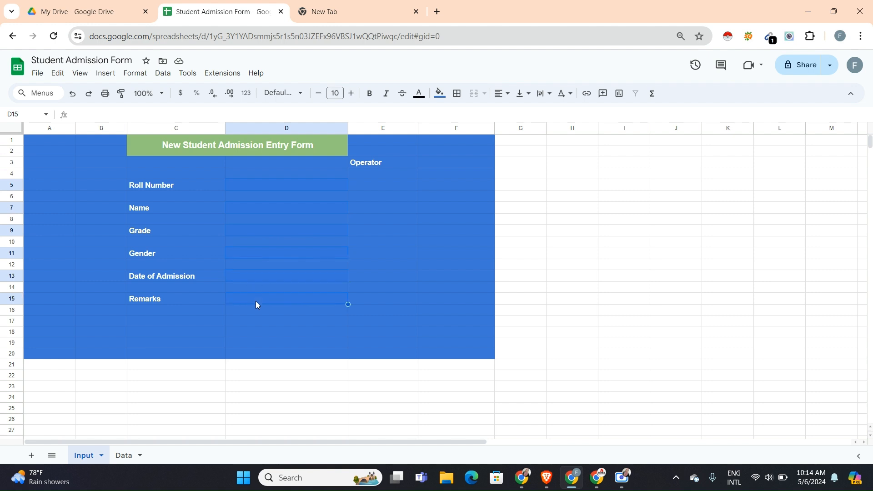
left_click(463, 167)
left_click(439, 95)
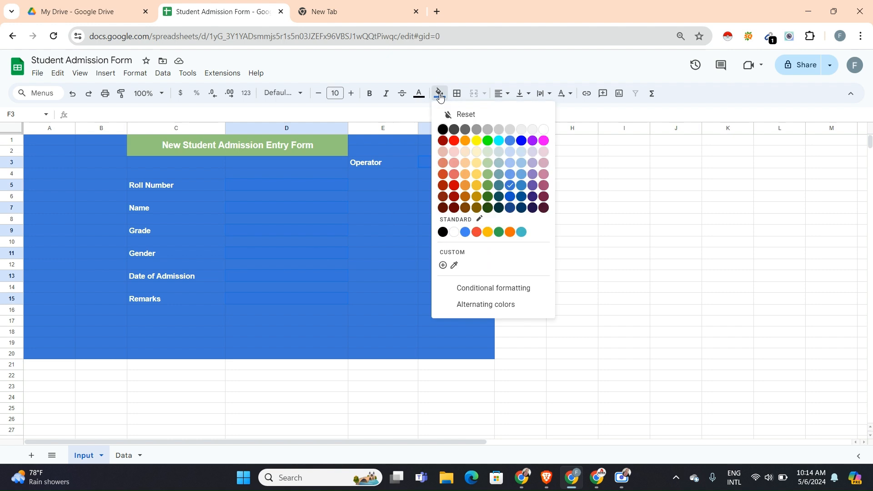
left_click(488, 188)
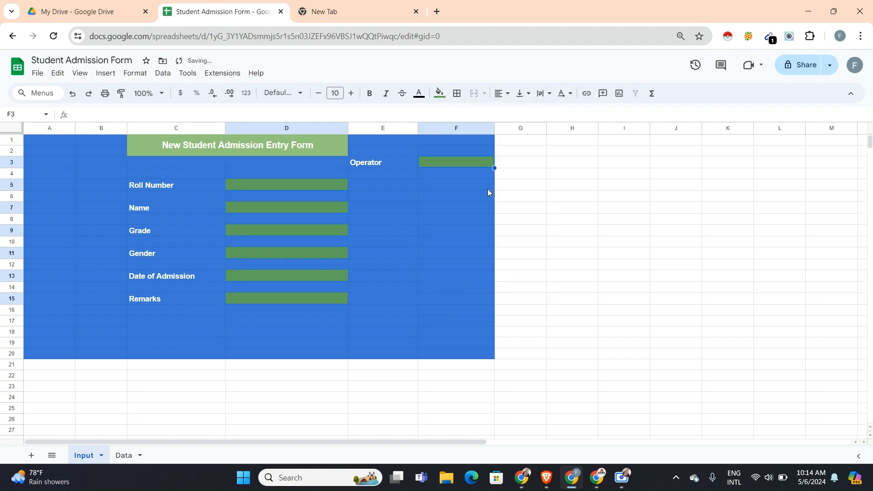
Step: Recolor the selected input cells, trying light green 1 before settling on a white fill
left_click(441, 96)
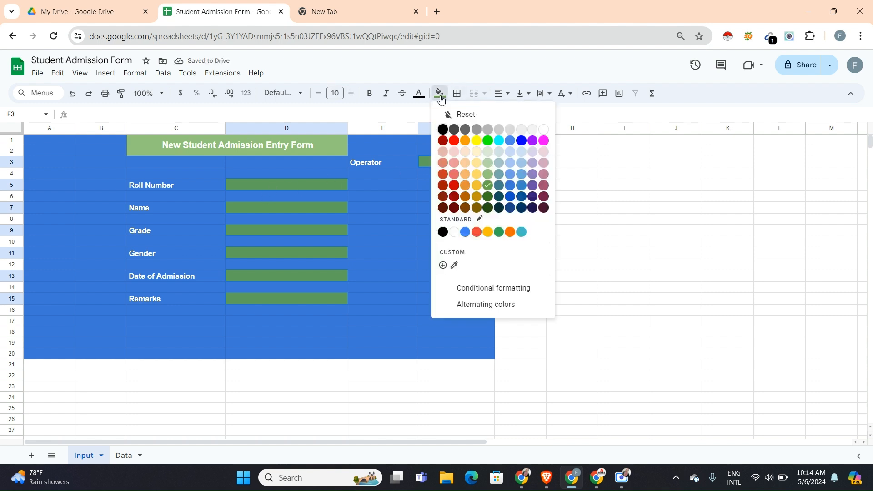
left_click(491, 176)
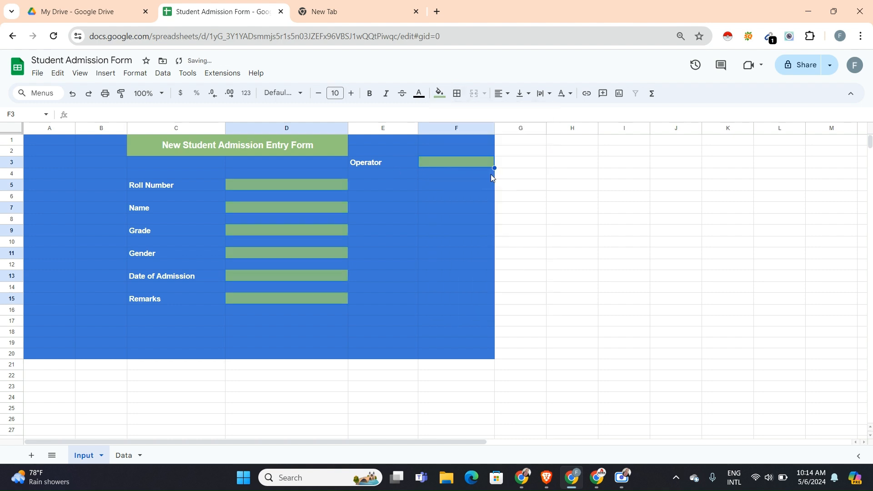
left_click(437, 94)
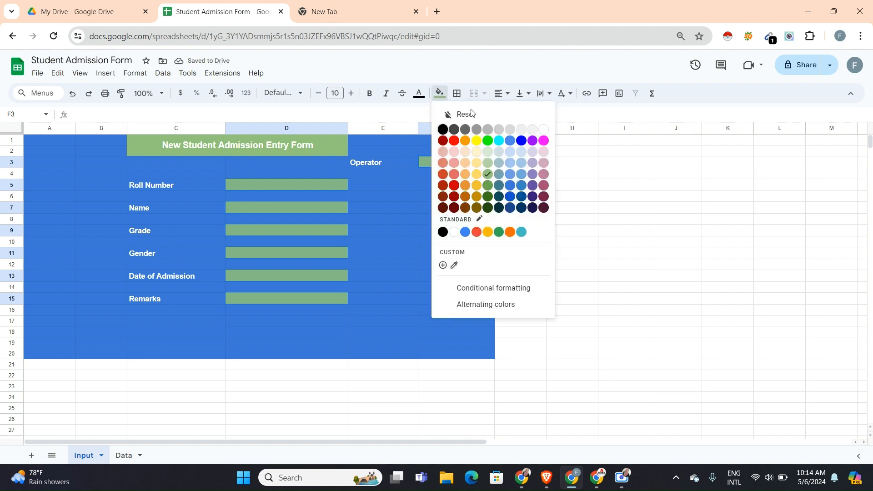
left_click(545, 131)
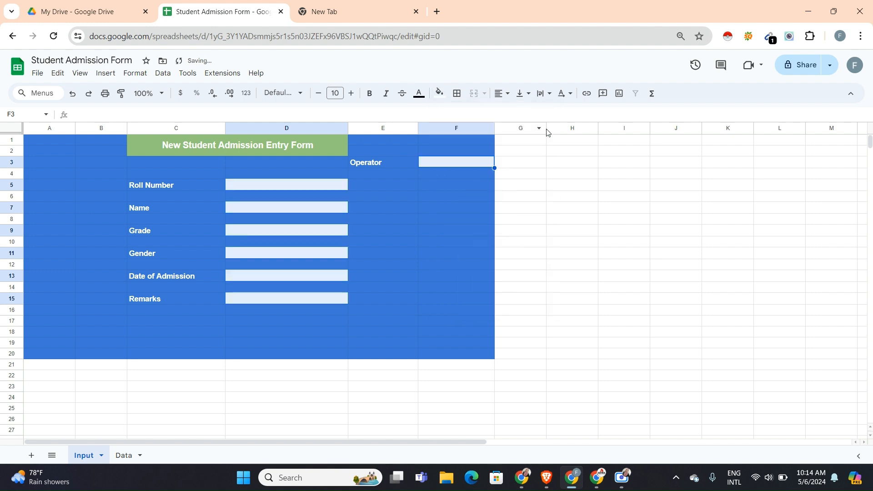
Step: Apply all borders to the title C1:D2, the field labels and input cells in rows 5 to 15, and the operator cells E3:F3
left_click(350, 150)
left_click(332, 154)
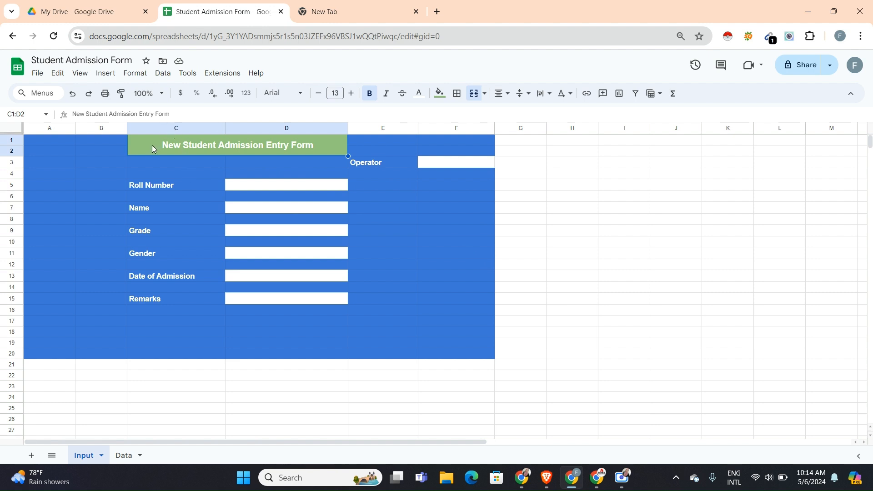
left_click(162, 190)
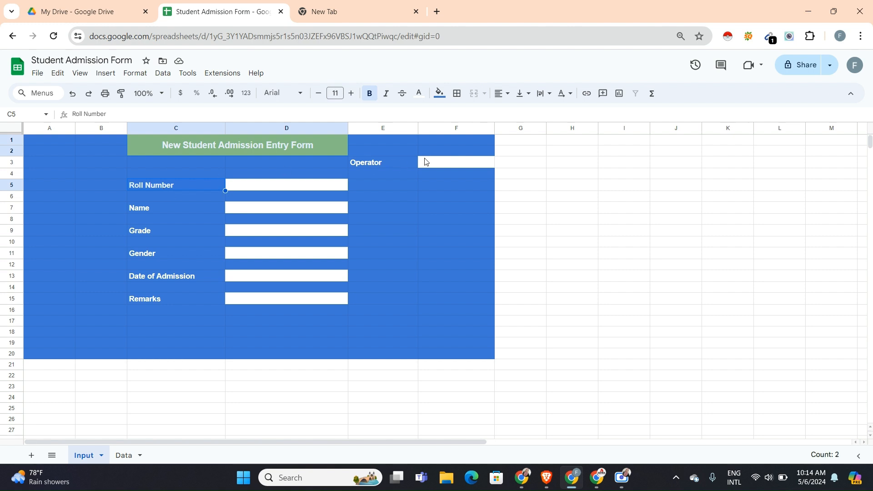
left_click(408, 170)
left_click(152, 209)
left_click(159, 232, "ctrl")
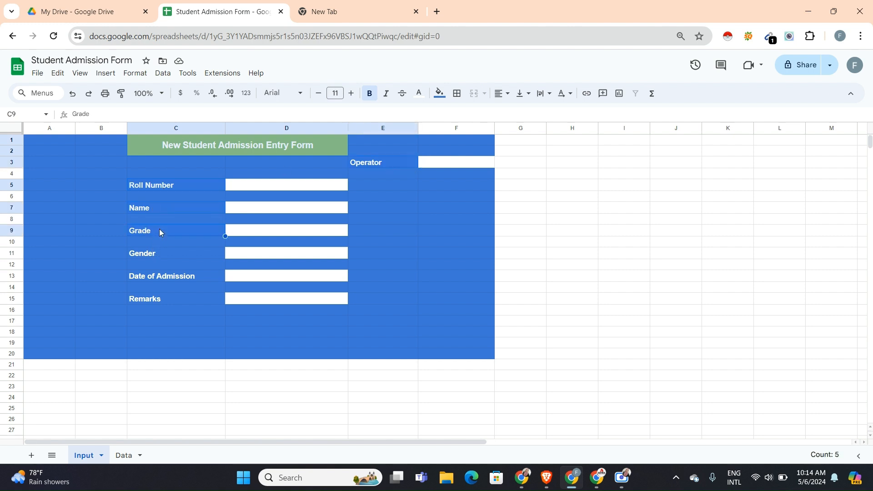
left_click(165, 256, "ctrl")
left_click(179, 278, "ctrl")
left_click(168, 301, "ctrl")
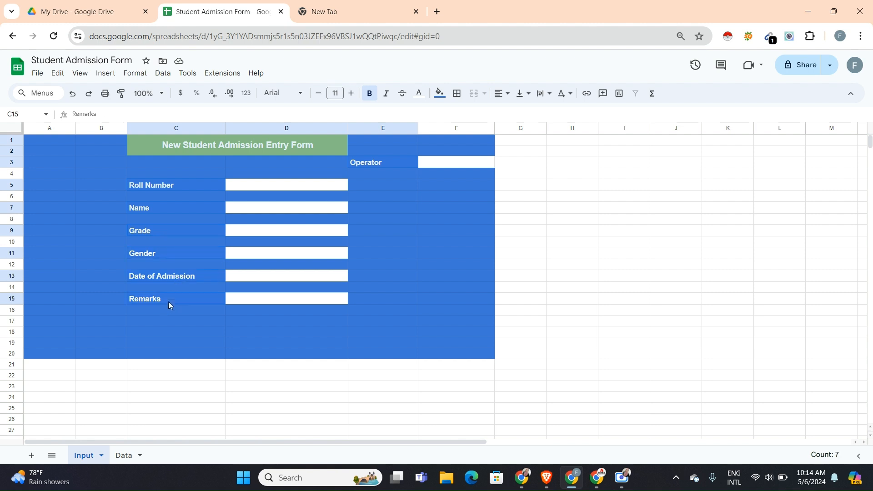
left_click(292, 186, "ctrl")
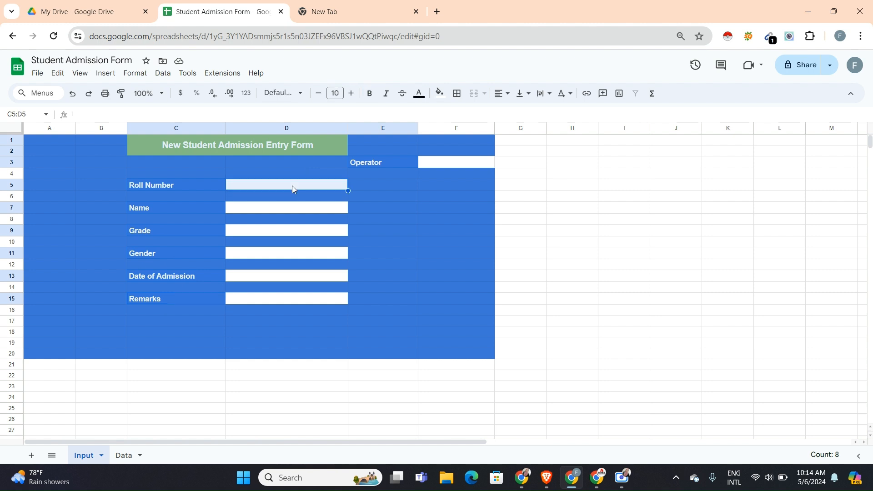
left_click(292, 212, "ctrl")
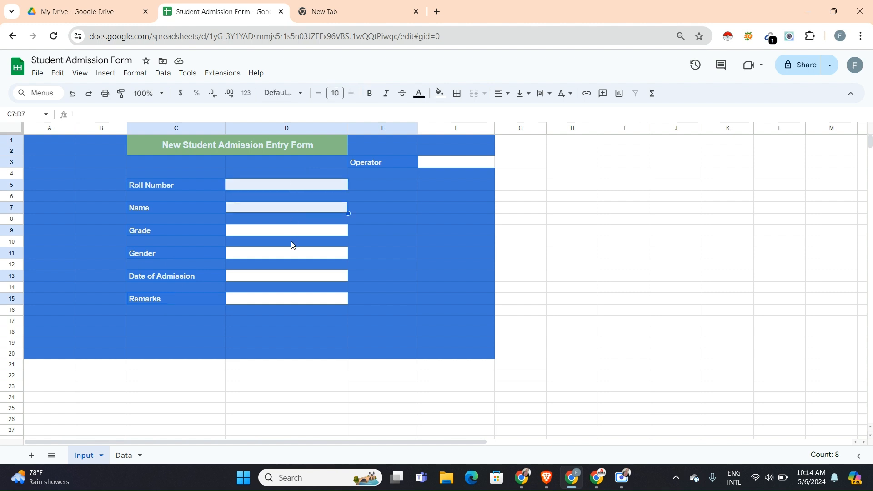
left_click(292, 234, "ctrl")
left_click(295, 253, "ctrl")
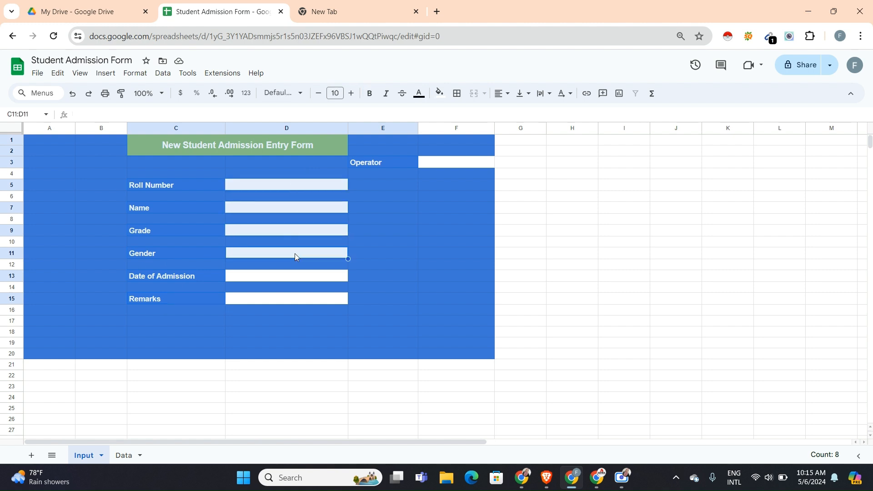
left_click(292, 274, "ctrl")
left_click(297, 297, "ctrl")
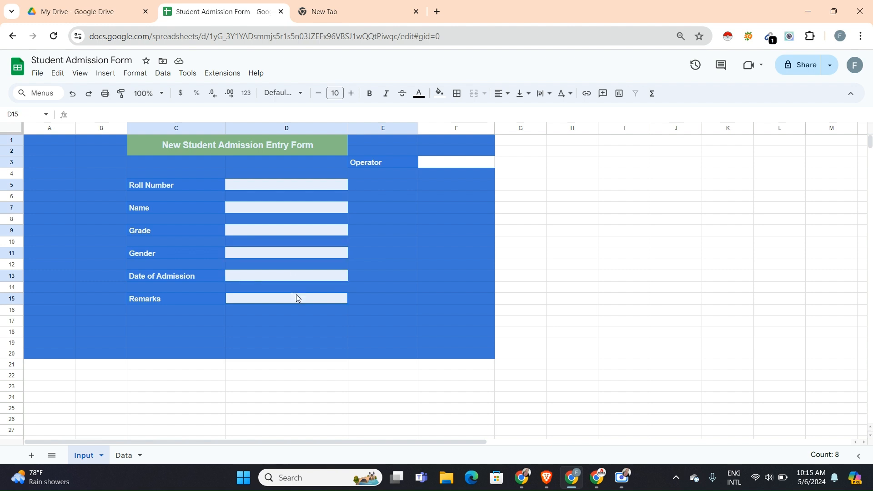
left_click(453, 164, "ctrl")
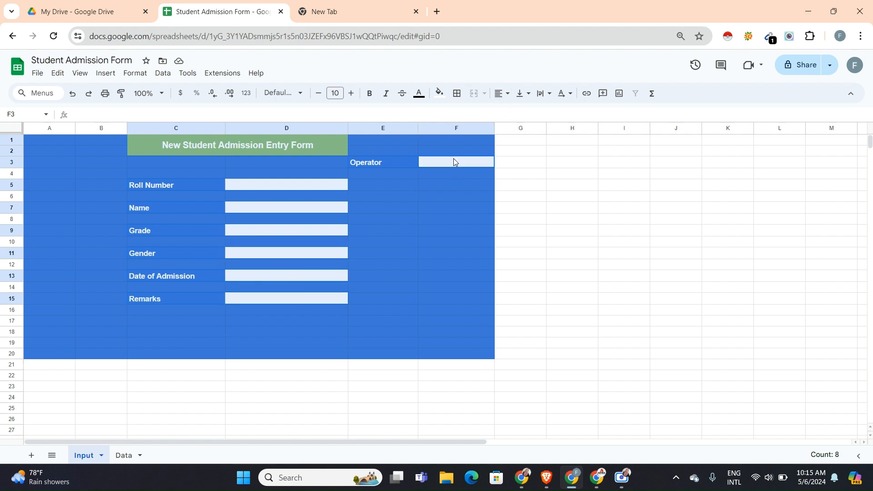
left_click(300, 156, "ctrl")
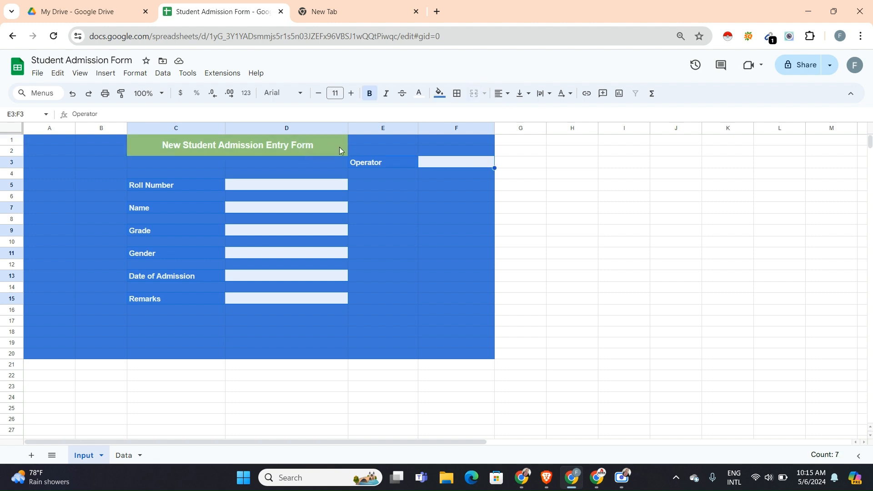
left_click(457, 92)
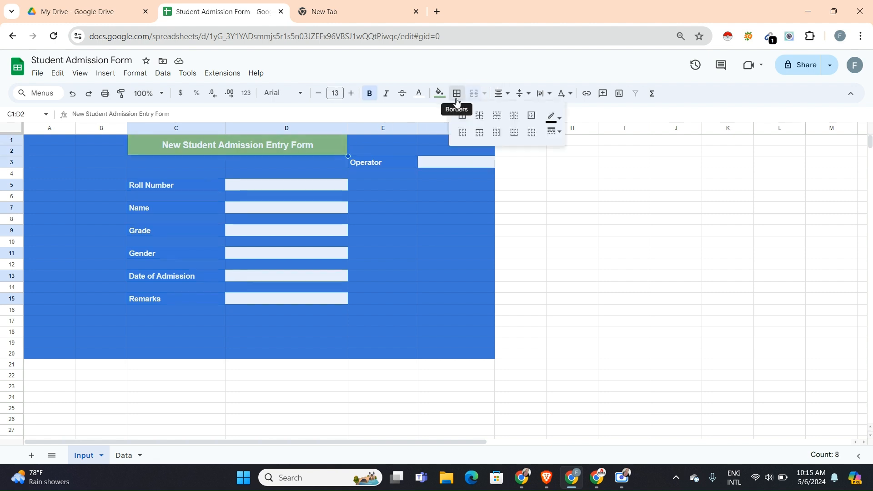
left_click(462, 118)
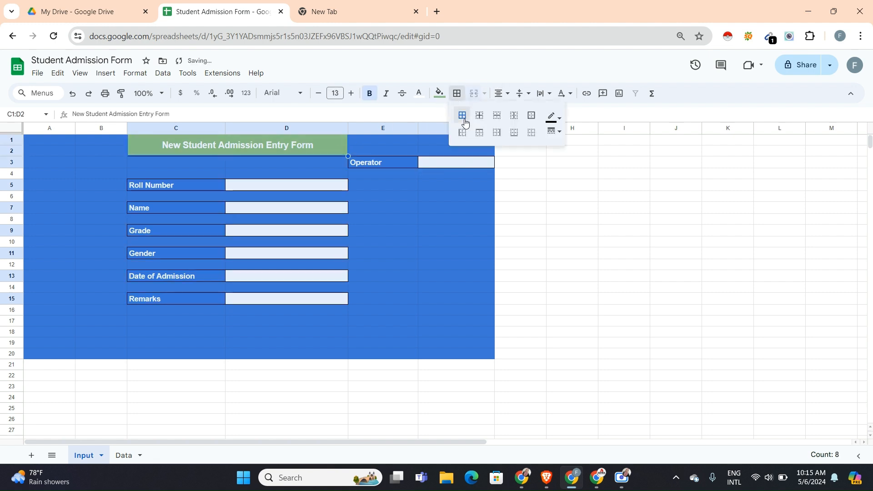
left_click(423, 268)
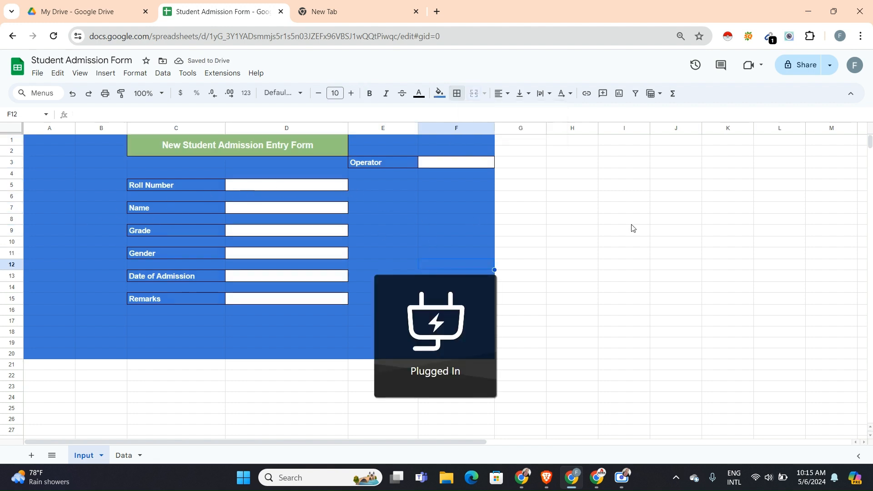
left_click(452, 248)
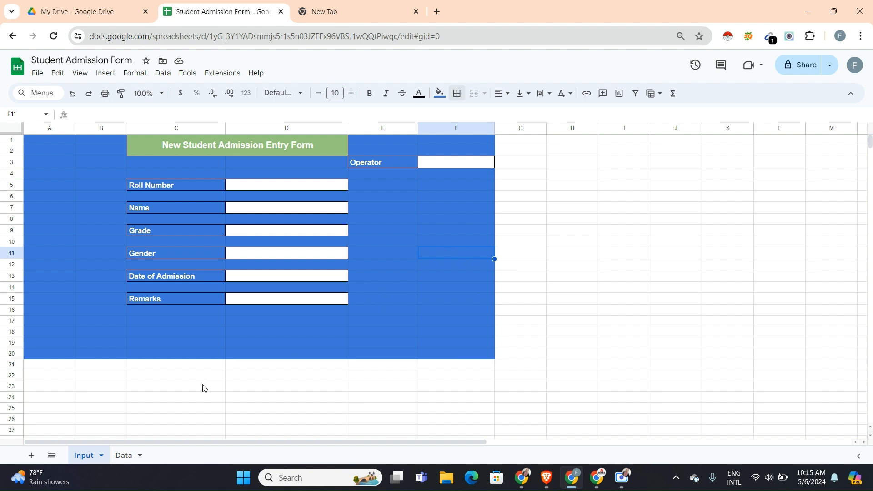
left_click(295, 357)
left_click(165, 345)
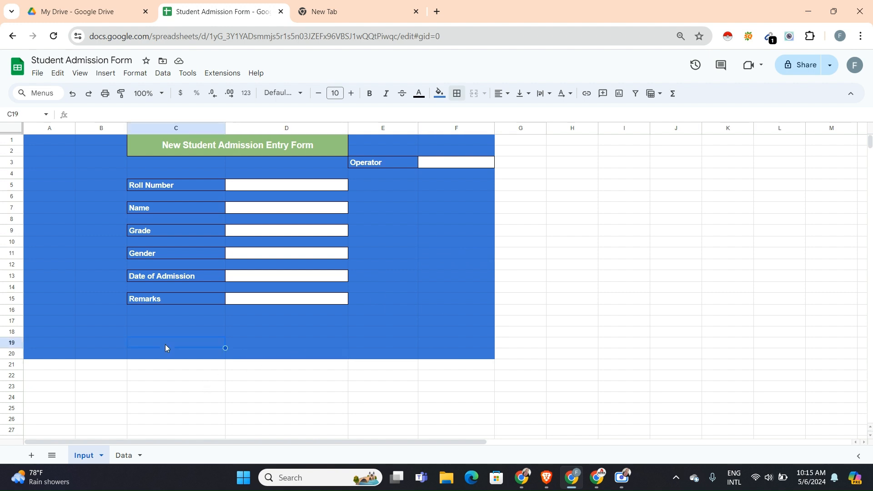
Step: Start a new drawing from cell F14 and draw a small, wide rectangle in it as a button shape
left_click(462, 291)
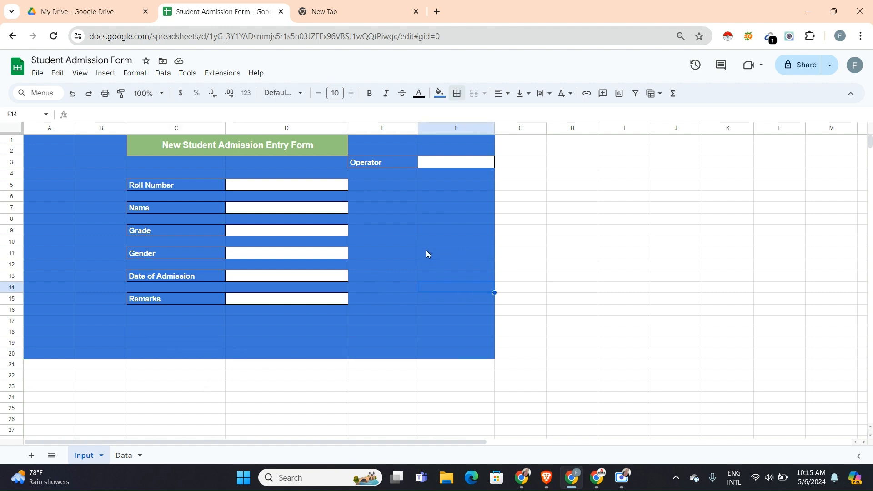
left_click(107, 74)
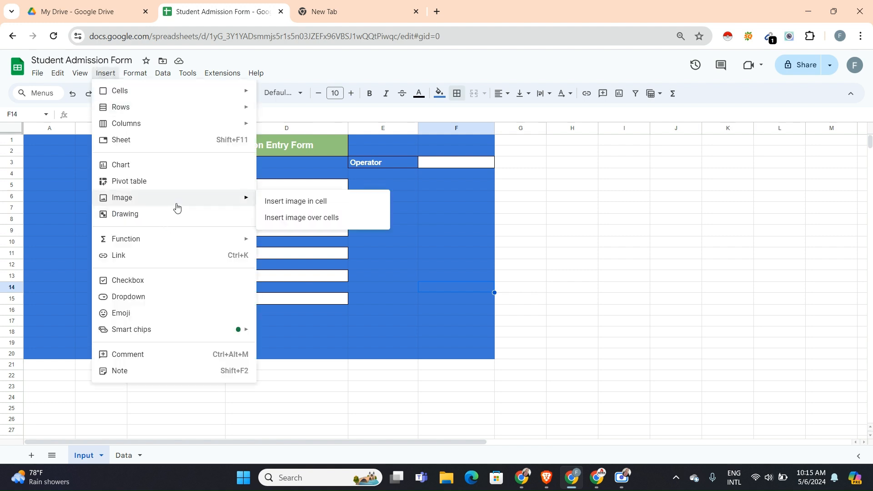
left_click(176, 219)
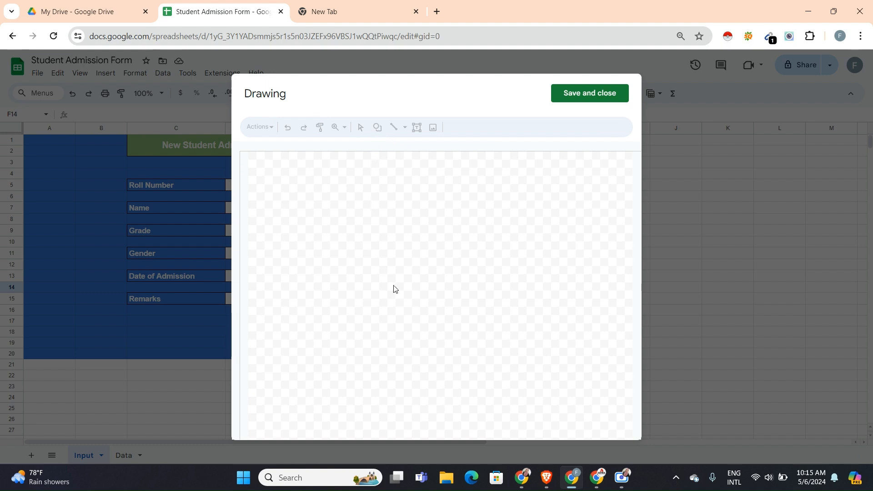
left_click(378, 128)
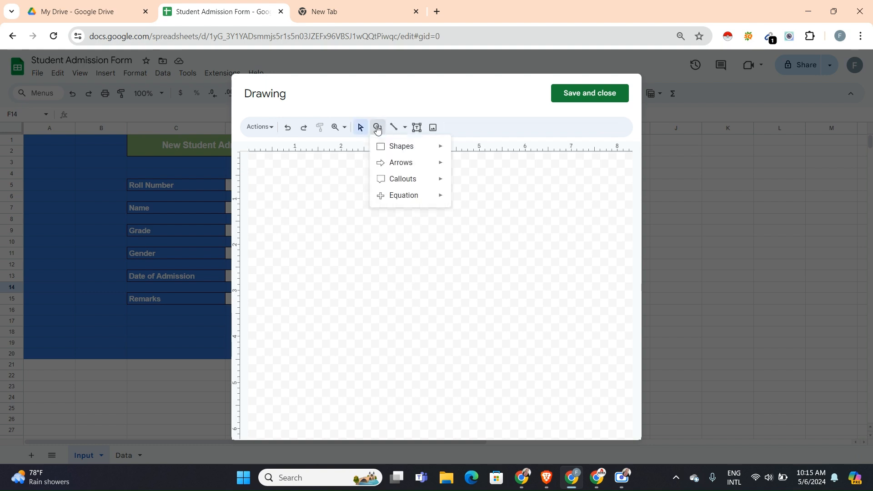
mouse_move(395, 148)
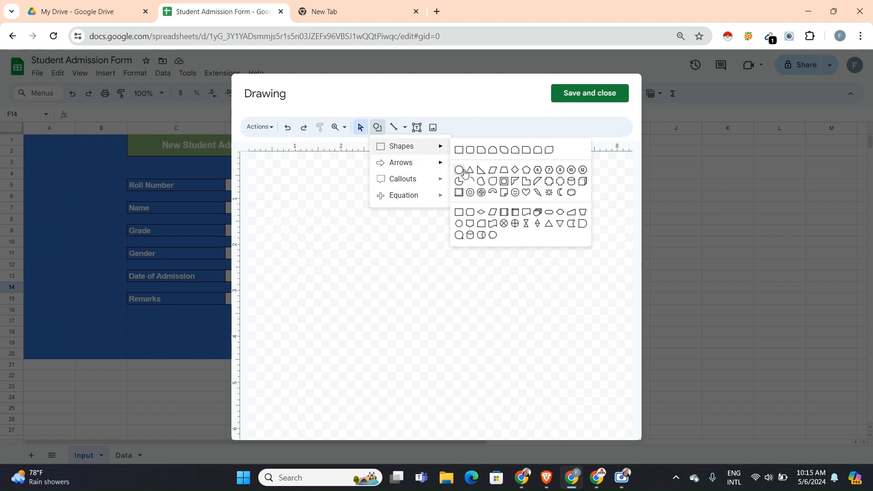
left_click(456, 152)
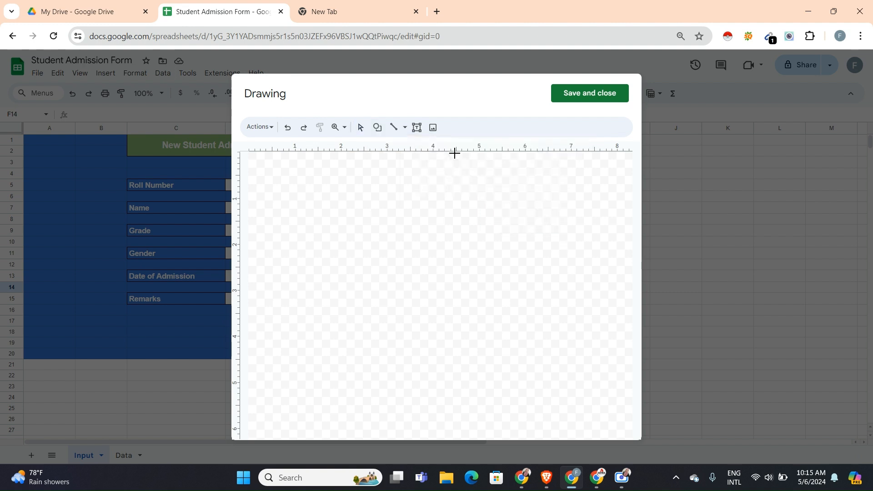
mouse_move(320, 181)
left_mouse_down()
mouse_move(354, 200)
mouse_move(377, 195)
left_mouse_up()
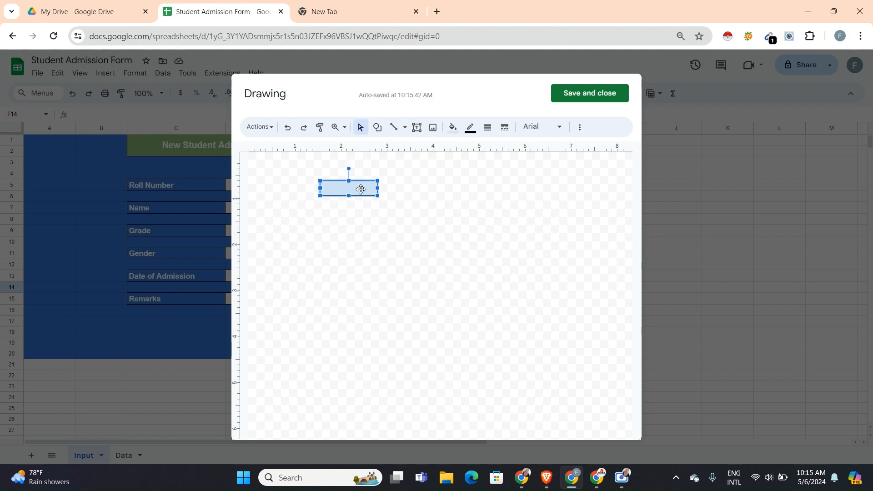
Step: Label the rectangle "Enter" with a white fill and save the drawing onto the Input sheet
left_click(362, 193)
type("Enter")
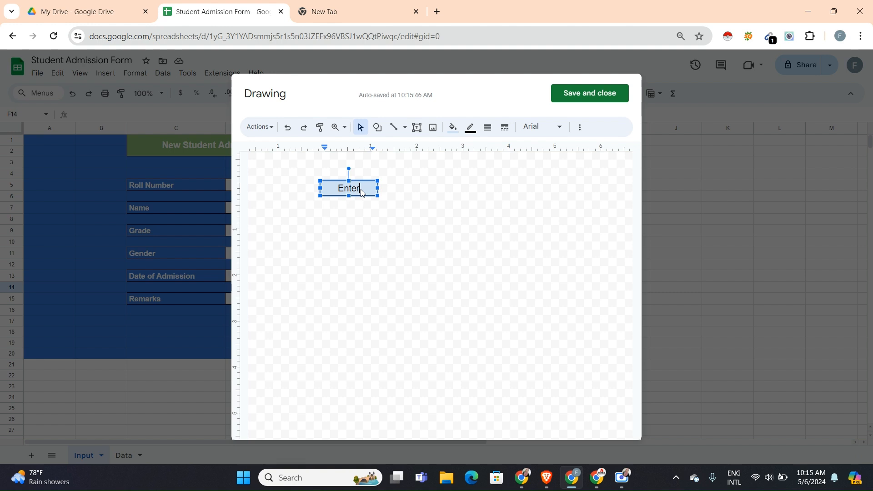
left_click(453, 127)
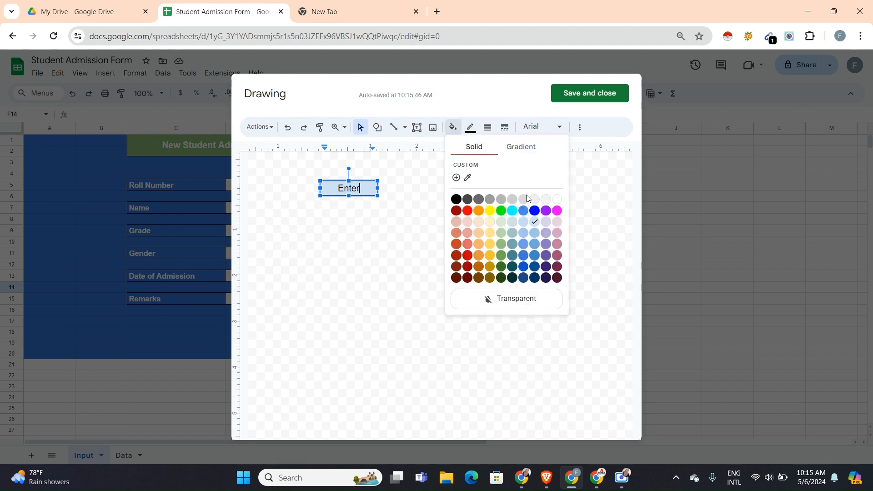
left_click(559, 205)
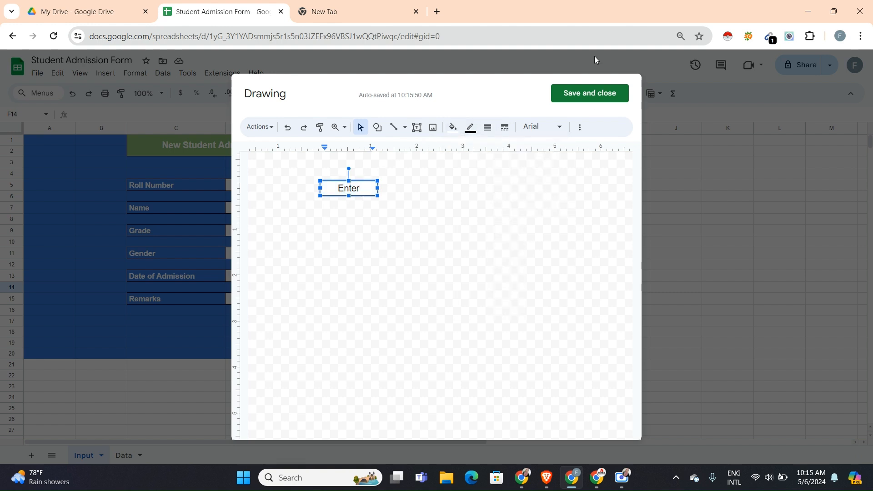
left_click(586, 93)
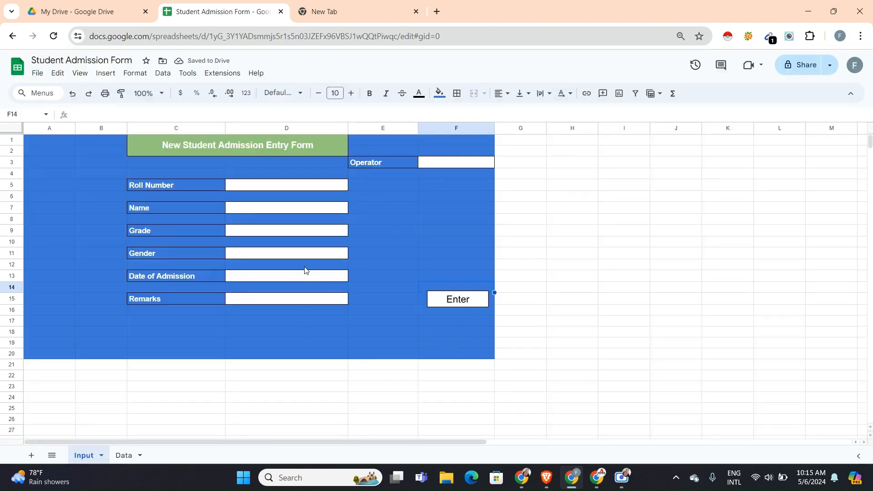
Step: Start a second drawing and draw another small, wide rectangle in it for the next form button
left_click(115, 77)
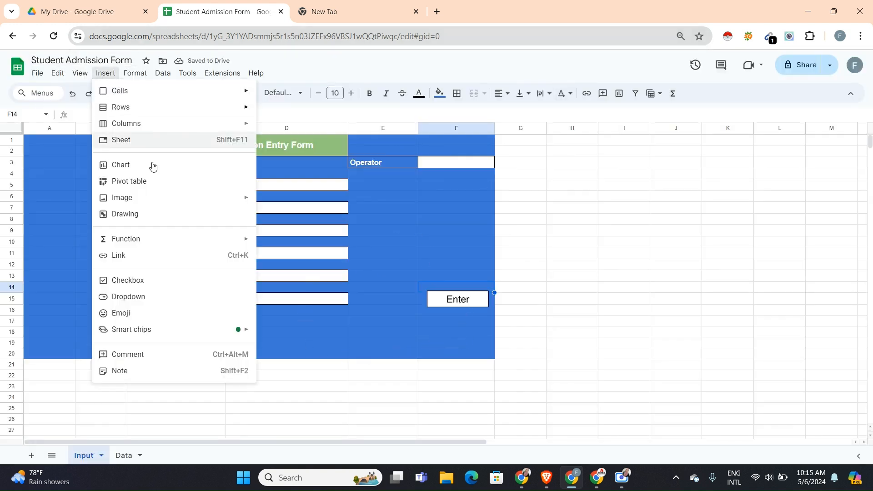
left_click(164, 218)
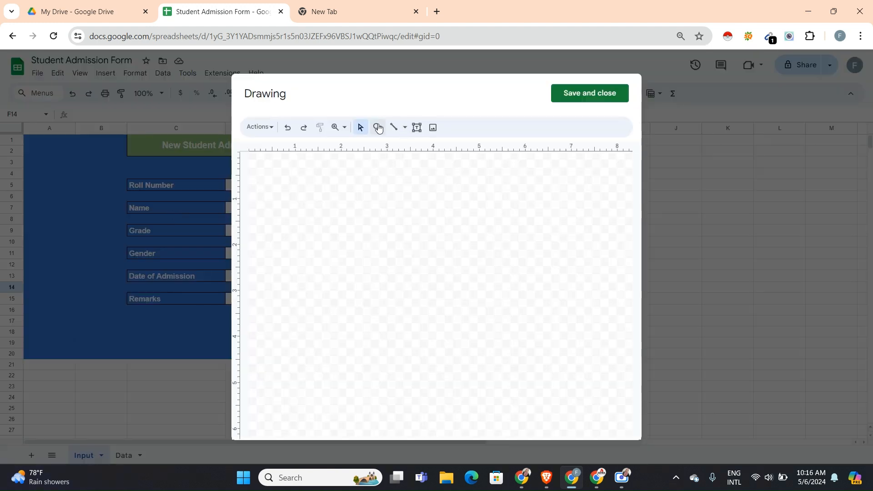
left_click(378, 127)
mouse_move(411, 161)
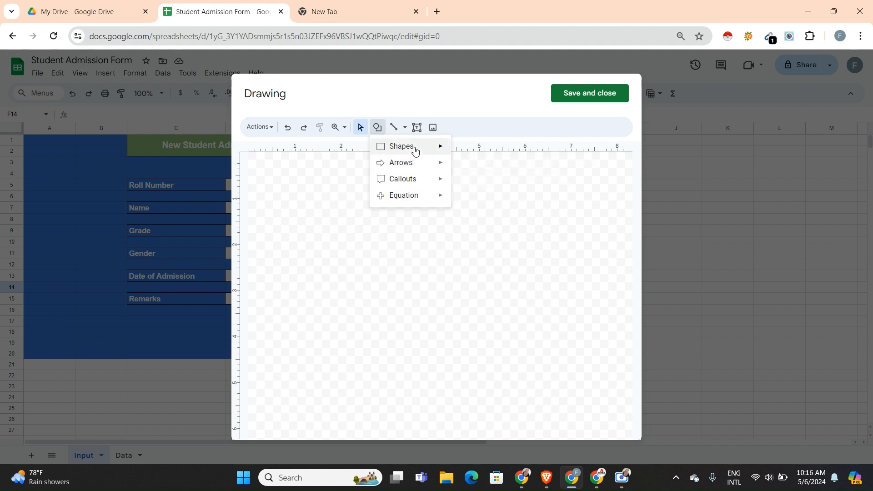
left_click(461, 150)
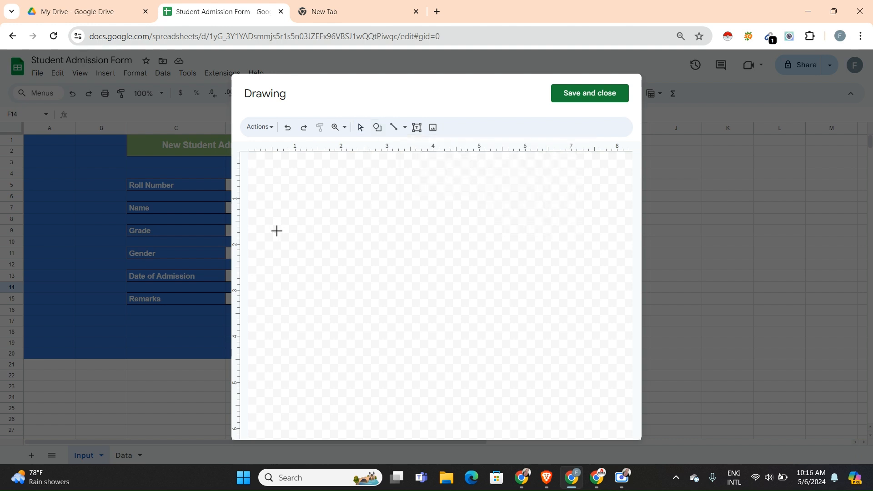
left_click_drag(308, 204, 366, 220)
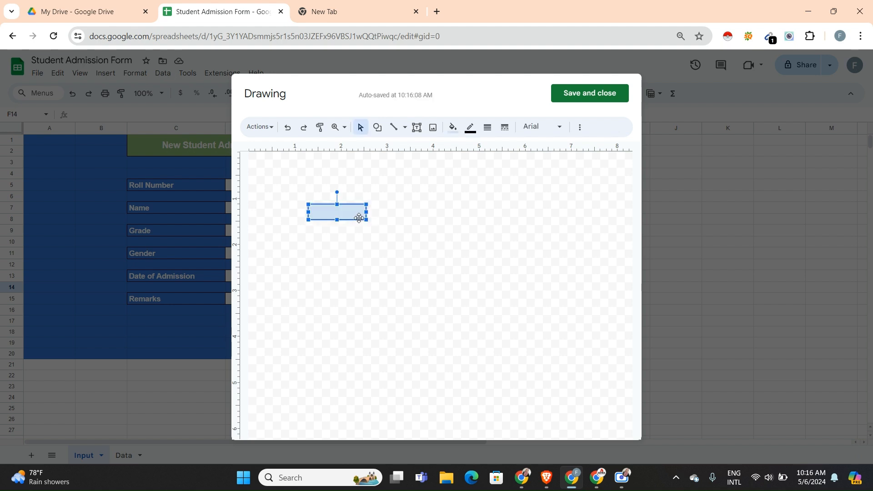
Step: Label the new rectangle "Search" with a white fill and save the drawing onto the Input sheet
left_click(361, 219)
type("Search")
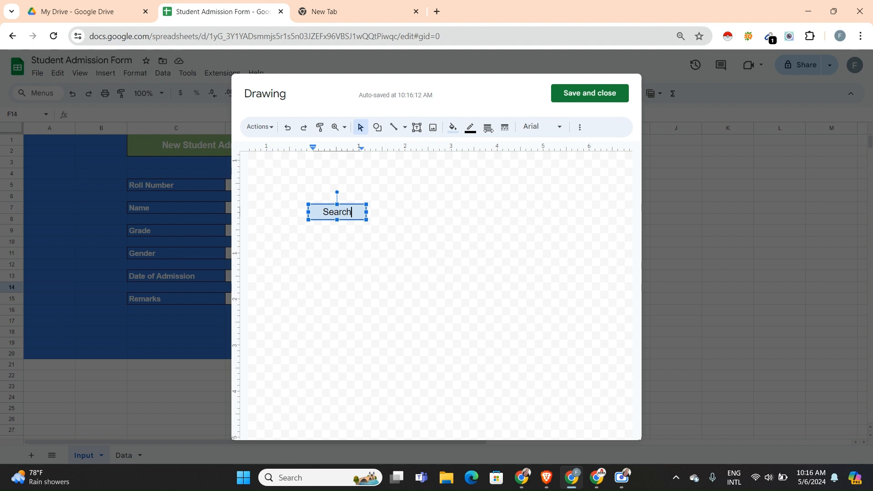
left_click(453, 128)
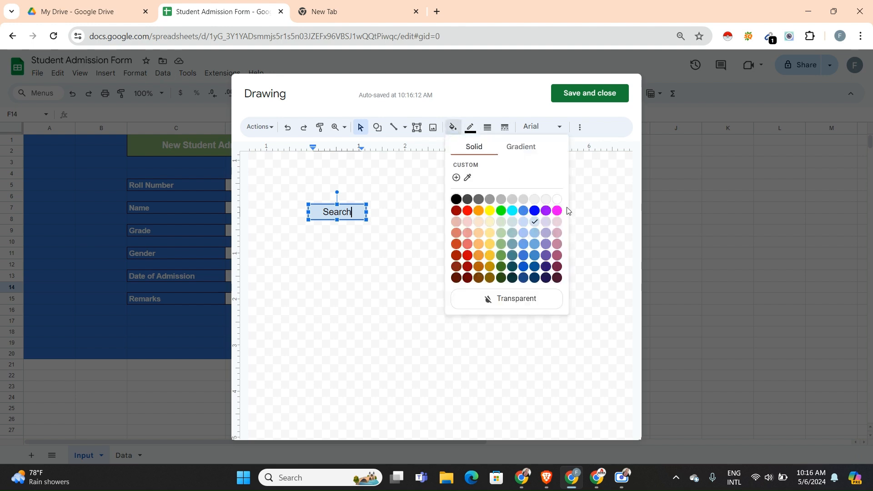
left_click(556, 201)
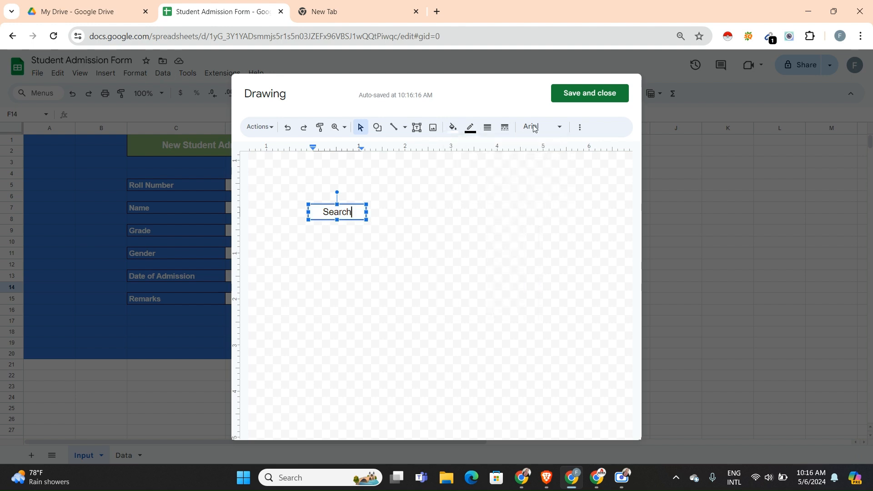
left_click(576, 99)
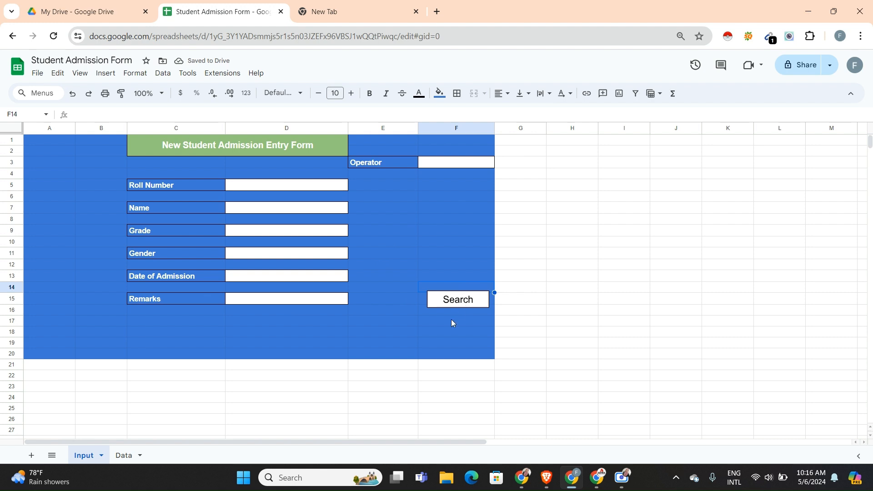
Step: Move the Search button down so it sits just below the Enter button
left_click_drag(455, 308, 456, 325)
left_click(414, 259)
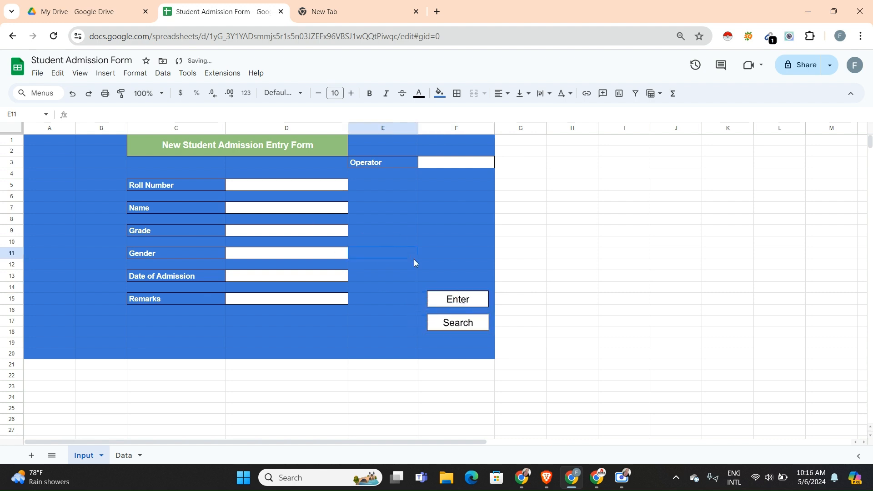
Step: Start a new drawing from cell E11, draw a small, wide rectangle in it and label it "Edit"
left_click(104, 73)
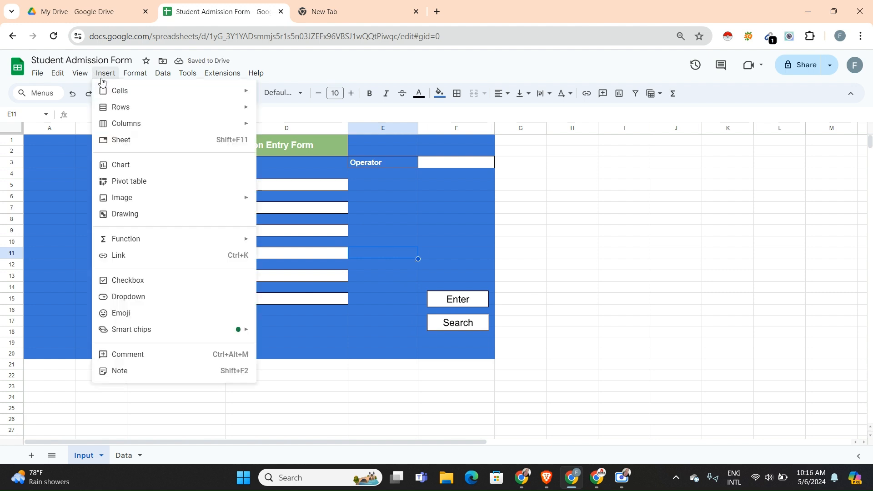
left_click(143, 214)
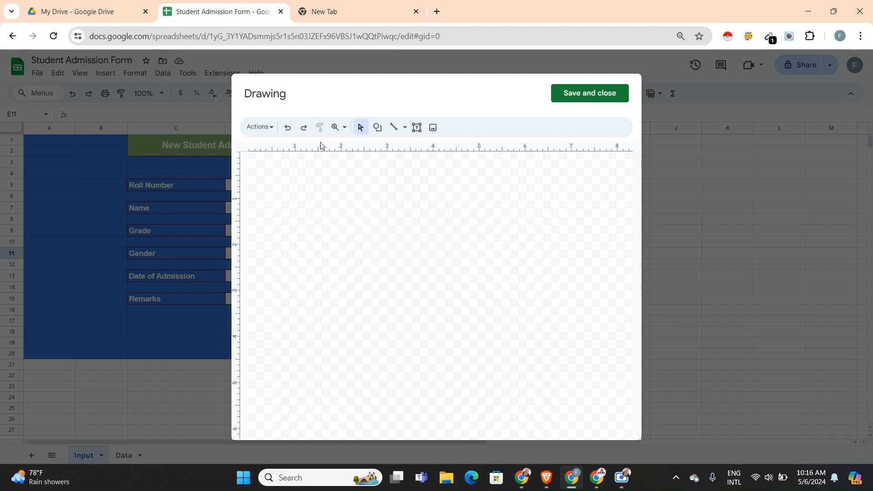
left_click(377, 127)
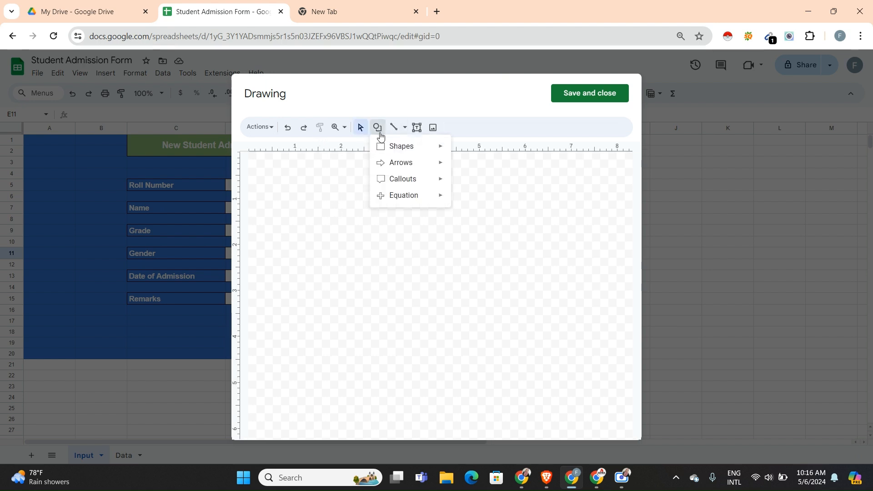
mouse_move(397, 147)
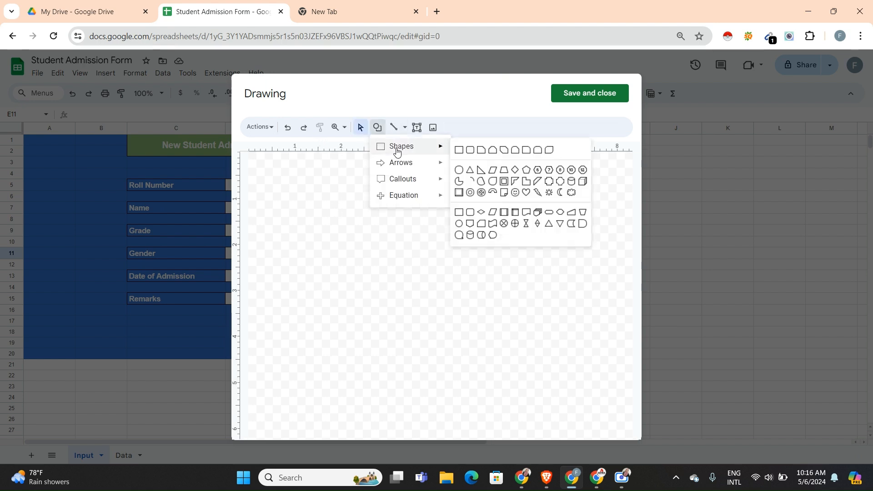
left_click(460, 150)
left_click_drag(332, 193, 388, 212)
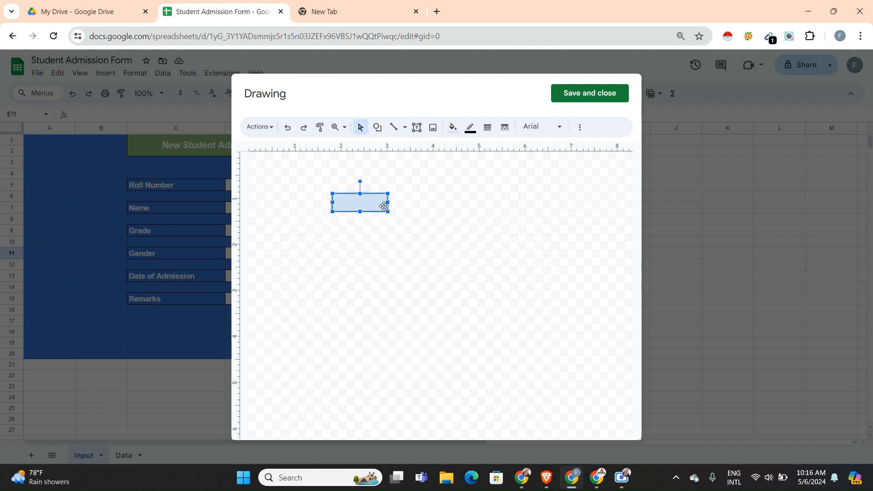
double_click(377, 203)
type("Edit")
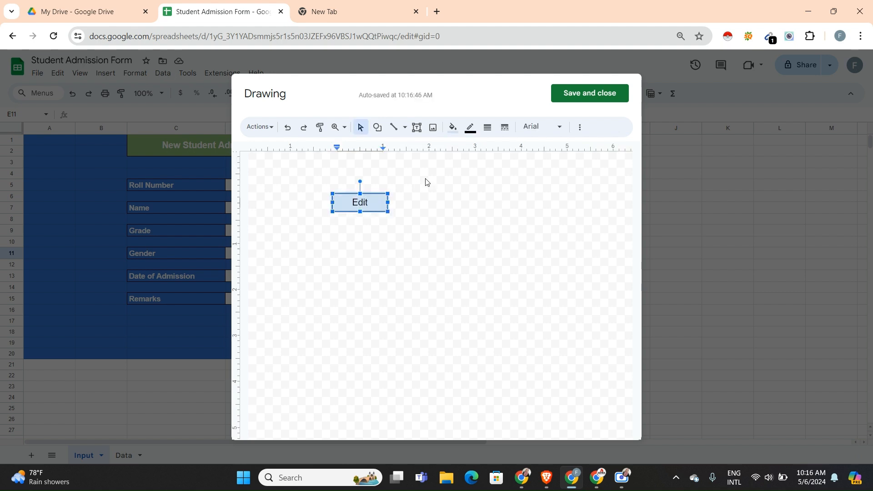
Step: Fill the Edit rectangle white and place the saved drawing in column F above the Enter button
left_click(453, 127)
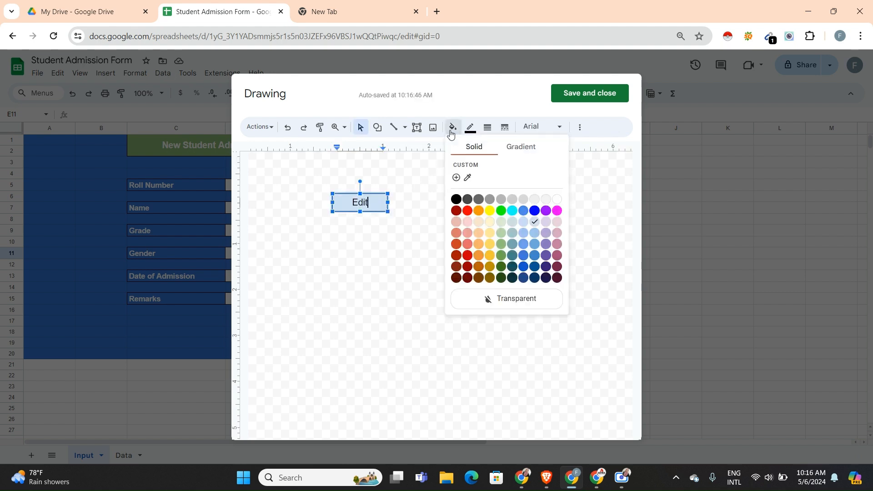
left_click(558, 200)
left_click(601, 94)
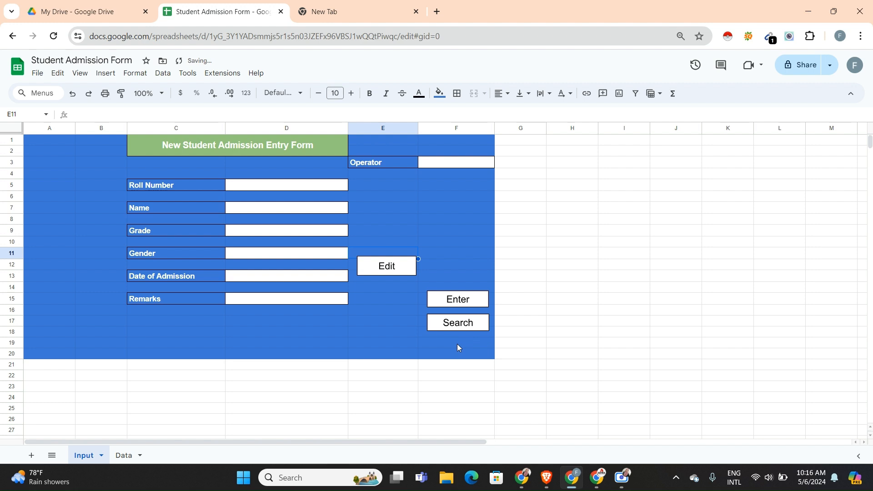
mouse_move(397, 272)
left_mouse_down()
mouse_move(474, 268)
mouse_move(466, 271)
left_mouse_up()
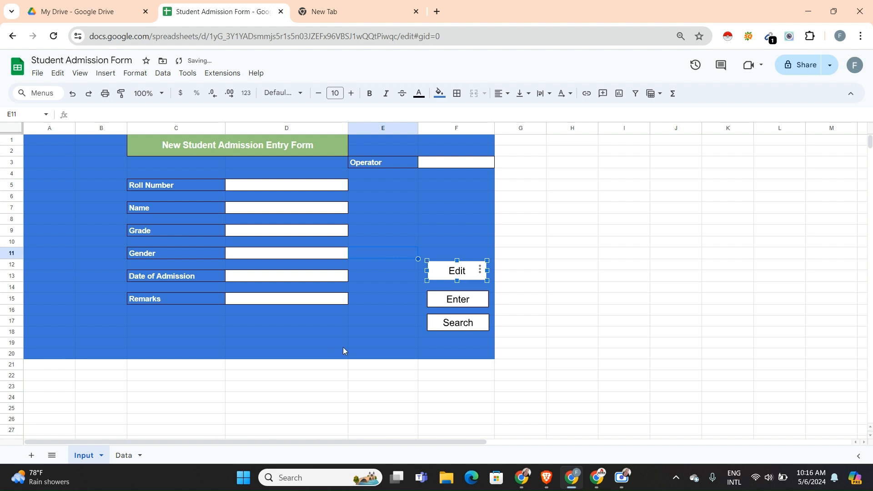
left_click(382, 332)
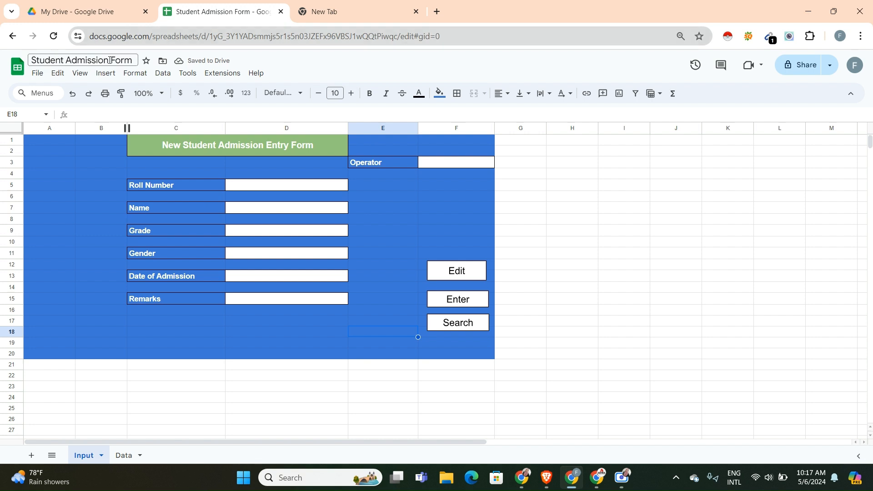
Step: Start another drawing from cell E18, draw a small, wide rectangle in it and label it "Clear"
left_click(105, 73)
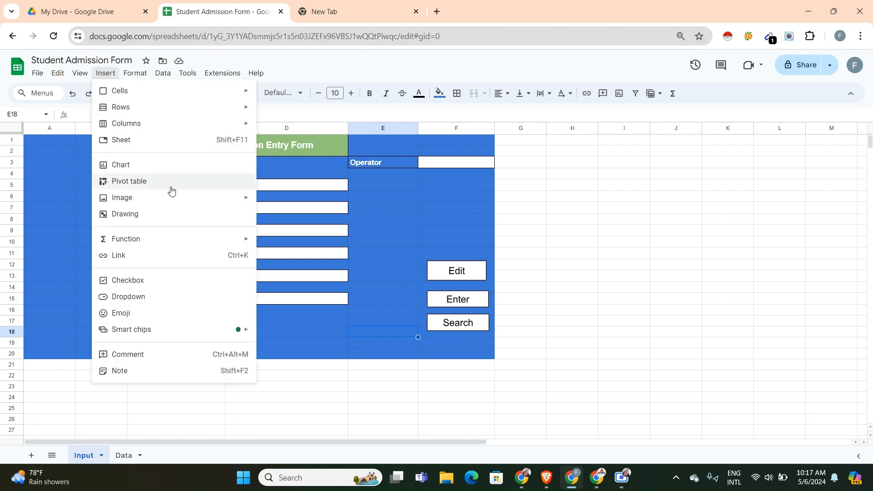
left_click(178, 213)
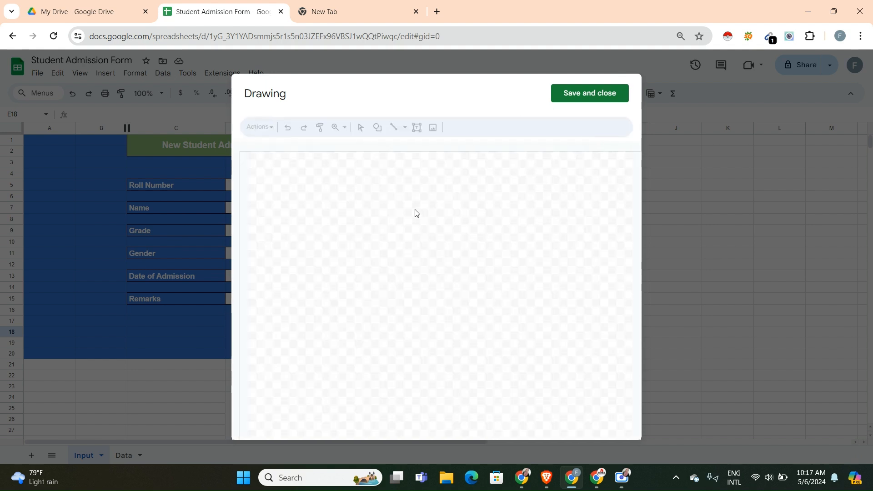
left_click(377, 127)
mouse_move(391, 146)
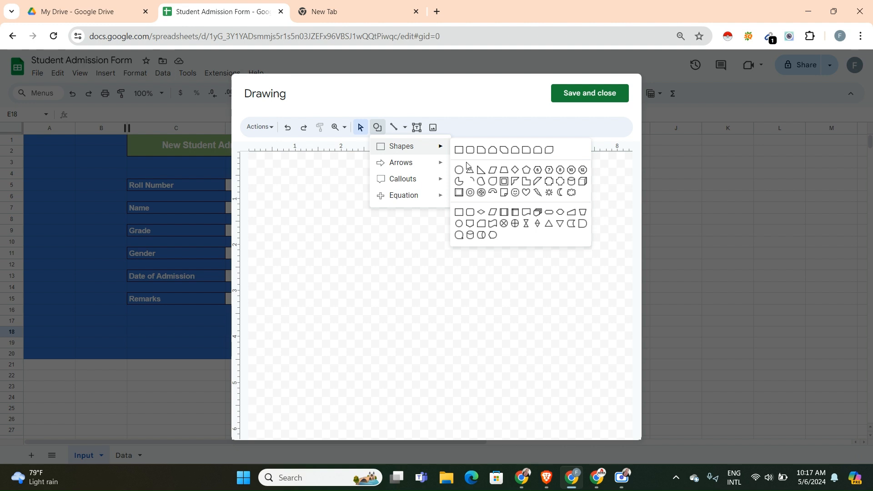
left_click(461, 150)
left_click_drag(344, 185, 396, 203)
type("Clear")
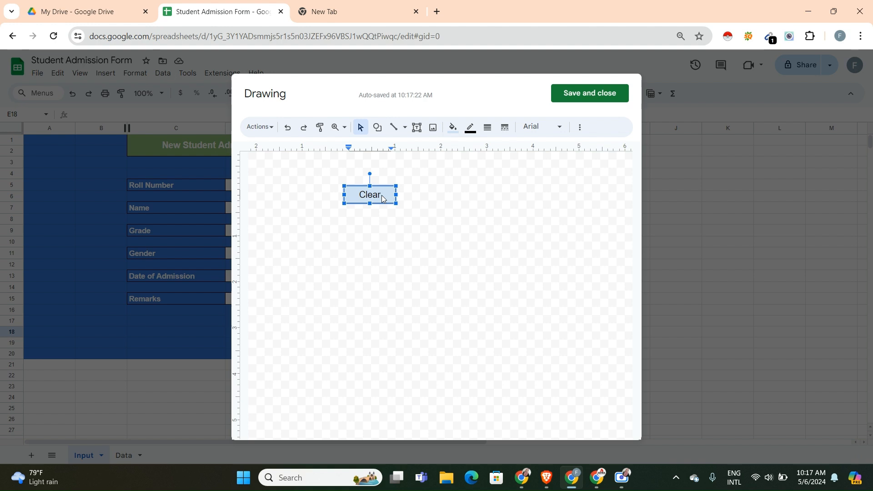
Step: Fill the Clear rectangle white and place the saved drawing in column F above the Edit button
left_click(453, 128)
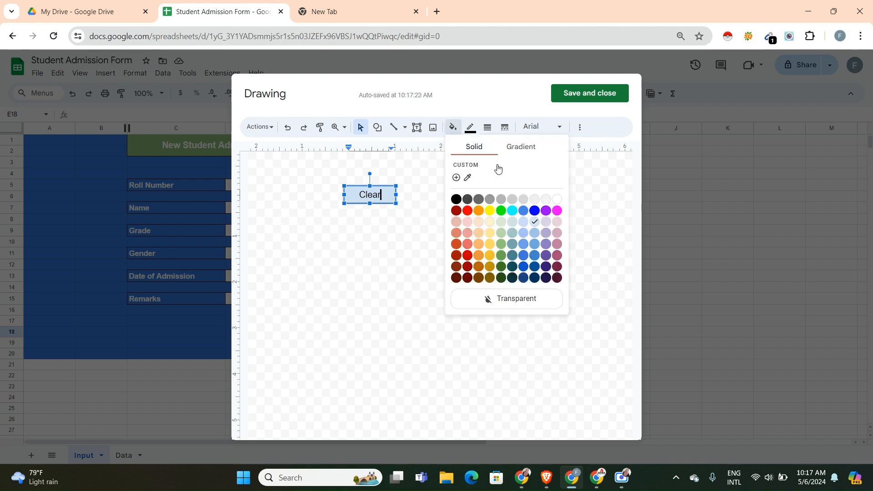
left_click(557, 203)
left_click(598, 93)
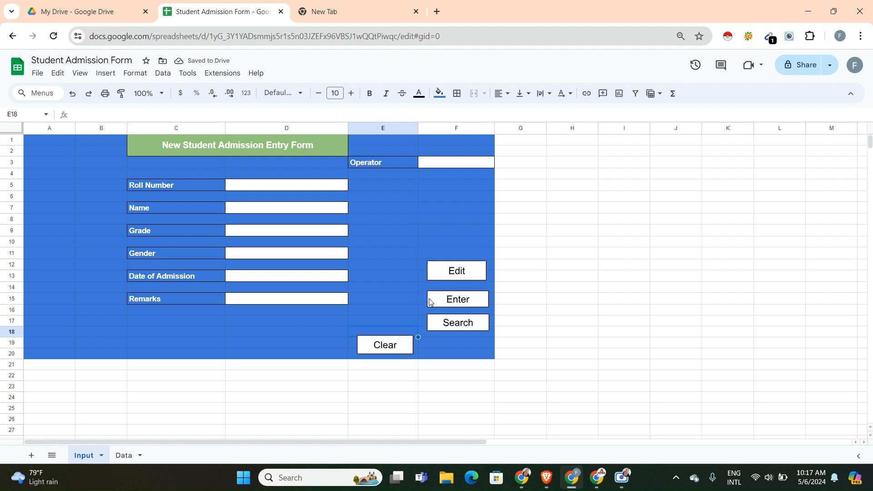
left_click(382, 344)
left_click_drag(383, 345, 452, 241)
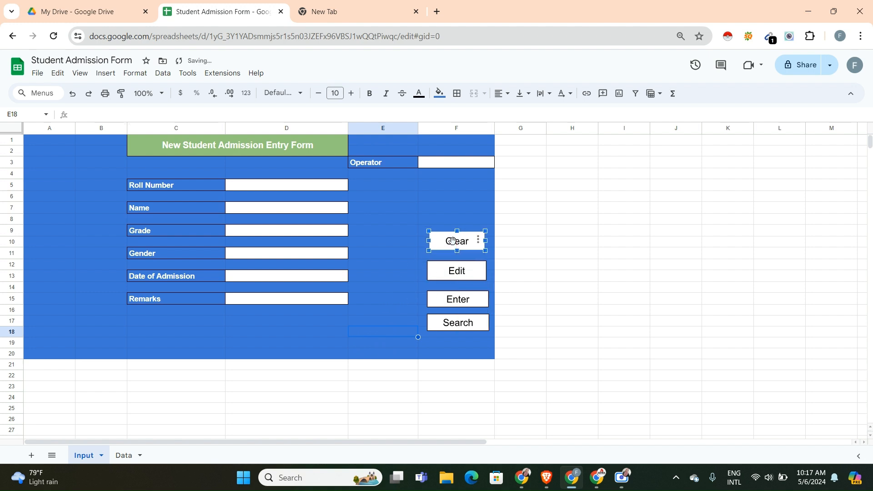
left_click(570, 304)
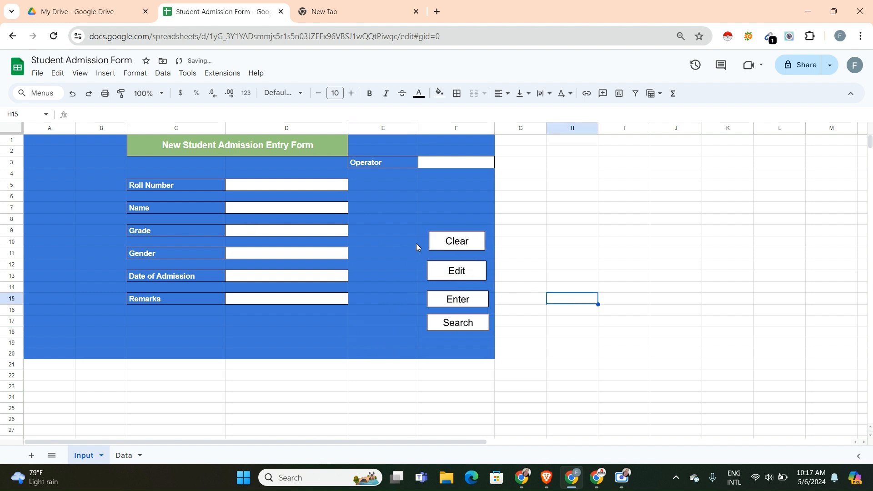
Step: Widen the Clear button slightly so its left edge lines up with the buttons below it
left_click(449, 247)
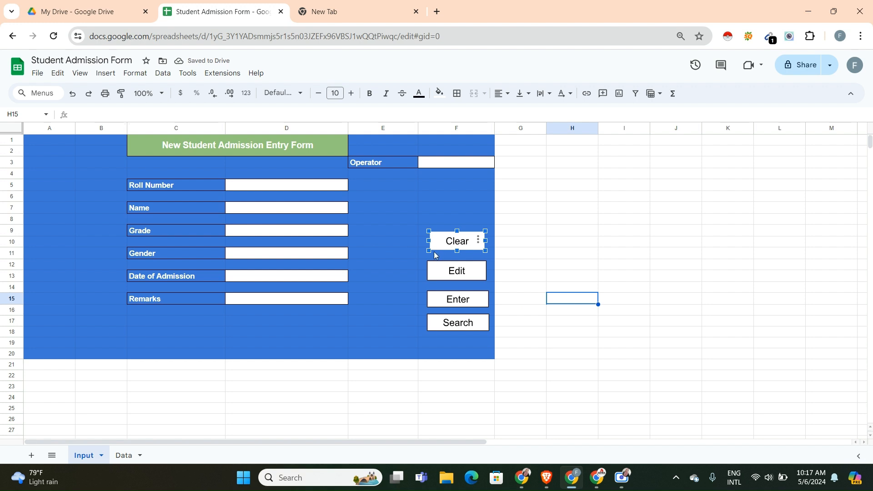
left_click_drag(431, 251, 427, 251)
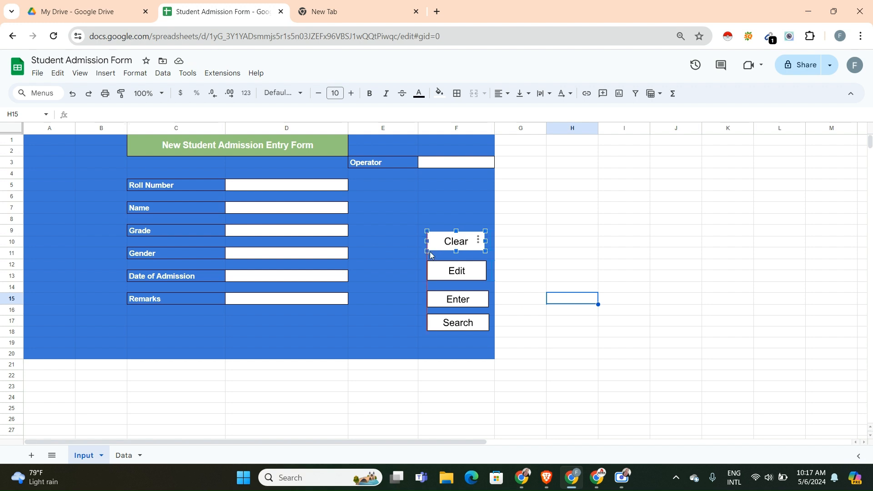
left_click(395, 309)
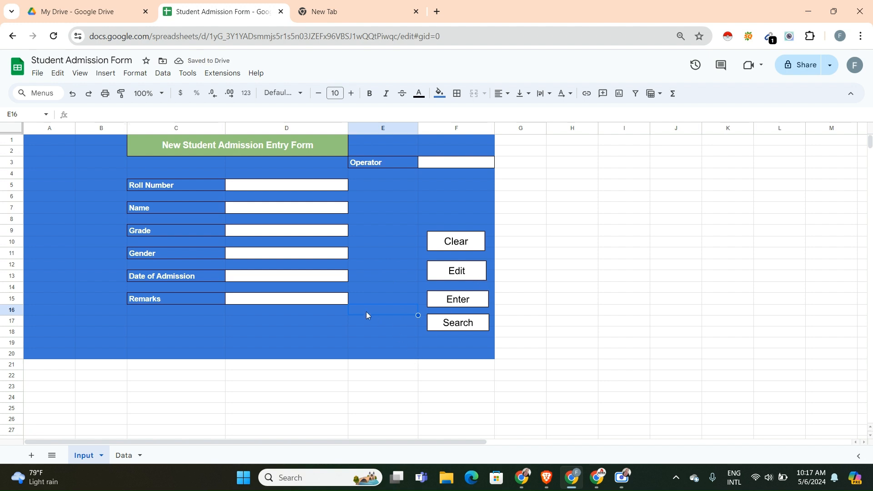
Step: Add a dropdown data validation rule to the Grade field in cell D9
left_click(302, 211)
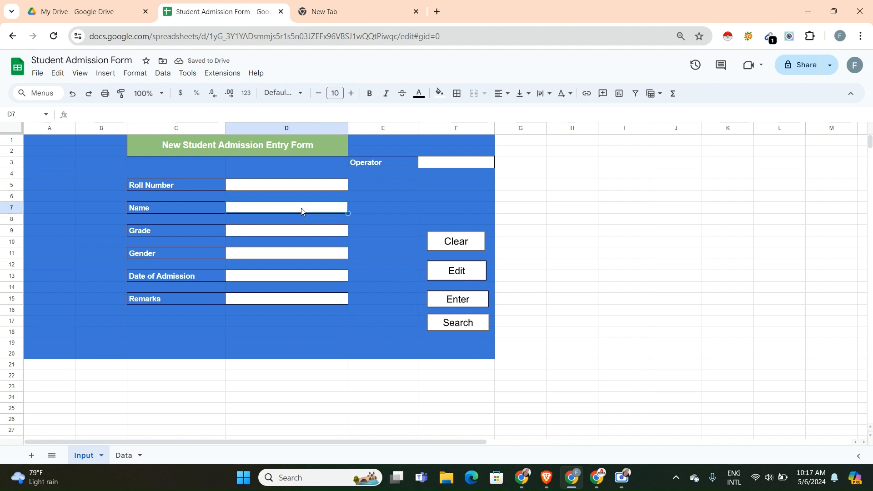
left_click(293, 235)
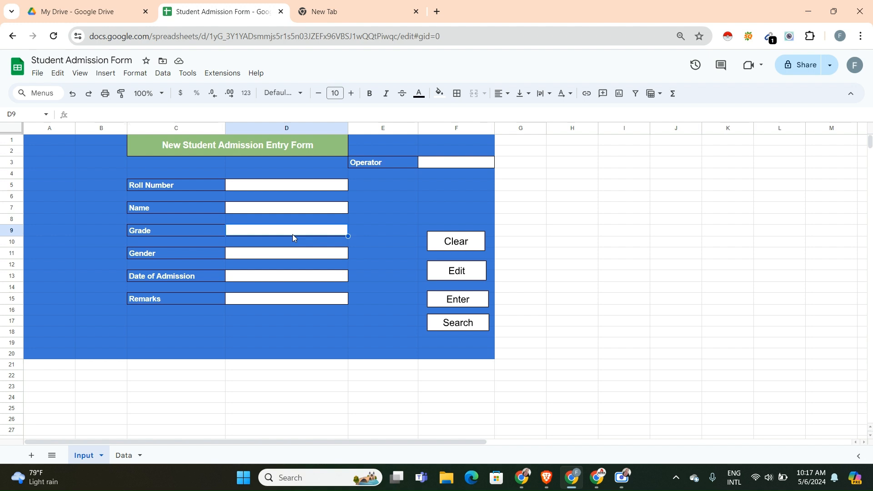
mouse_move(621, 478)
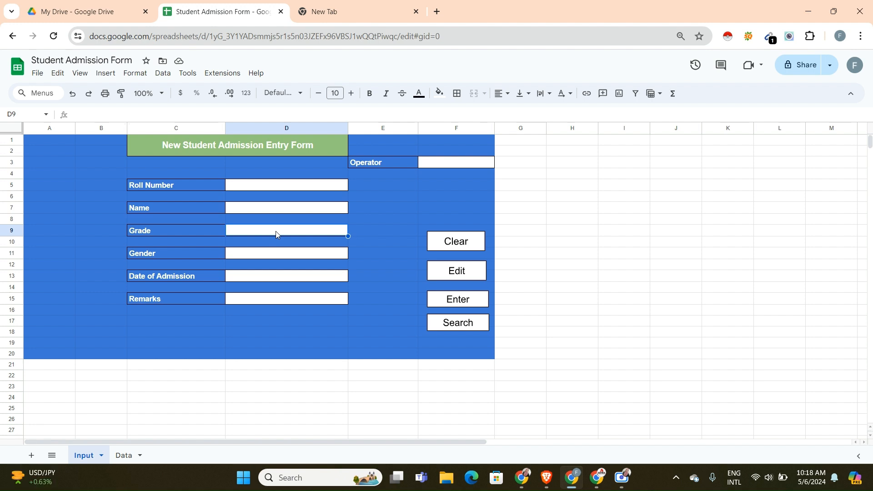
left_click(162, 74)
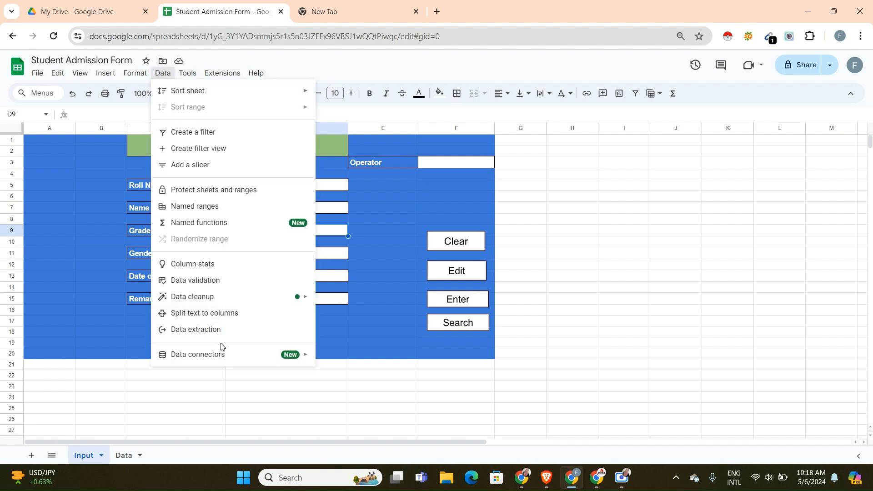
left_click(233, 282)
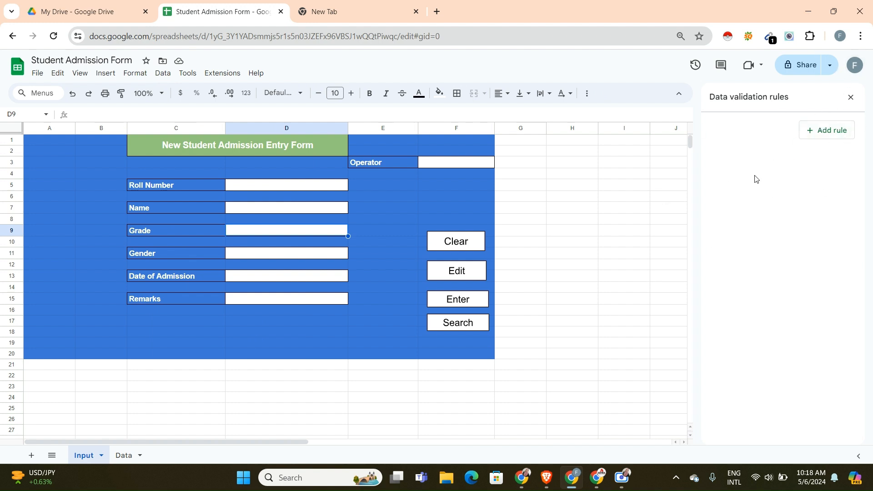
left_click(833, 137)
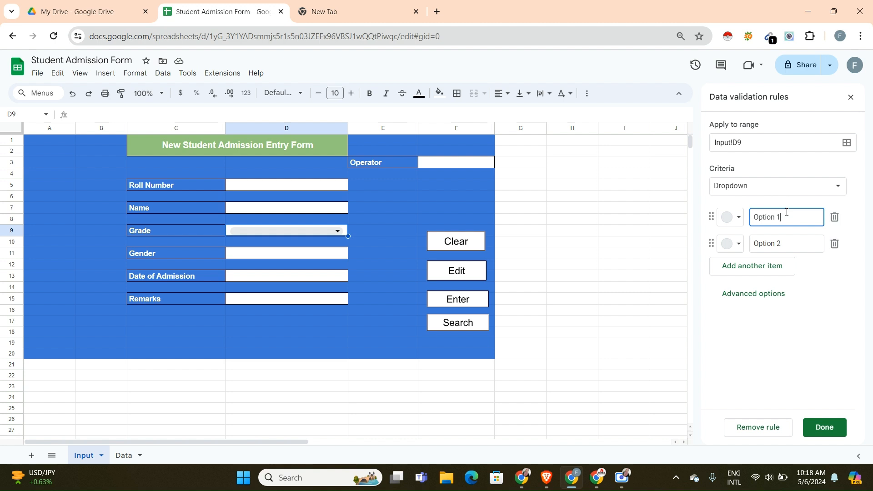
Step: Replace the Grade dropdown's two default options with "1st" and "2nd"
key("BackSpace")
key("BackSpace")
key("BackSpace")
key("BackSpace")
key("BackSpace")
key("BackSpace")
key("BackSpace")
type("1")
left_click(783, 247)
key("BackSpace")
key("BackSpace")
key("BackSpace")
key("BackSpace")
key("BackSpace")
key("BackSpace")
key("BackSpace")
key("BackSpace")
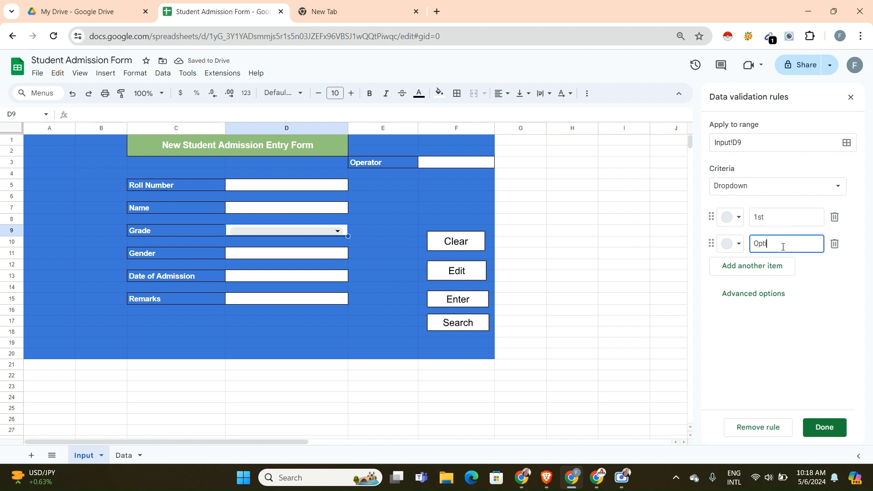
type("2nd")
Step: Add the options "3rd", "4th" and "5th" to the Grade dropdown
left_click(768, 267)
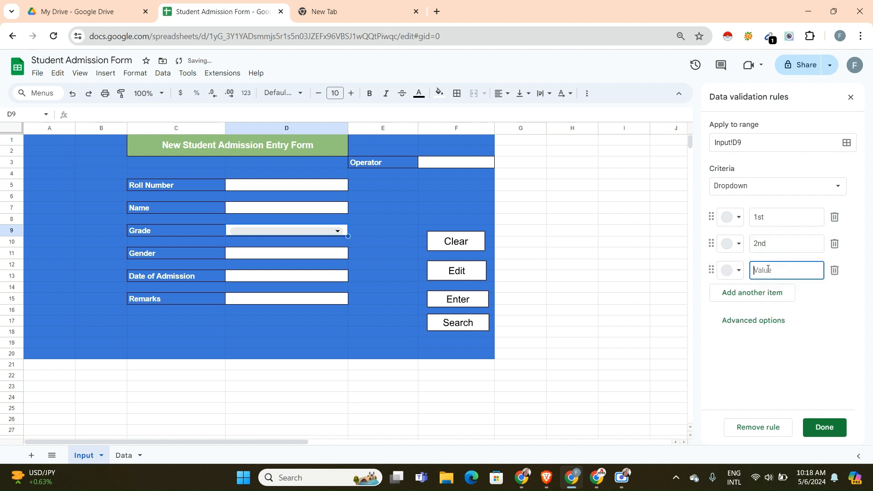
type("3rd")
left_click(760, 291)
type("4th")
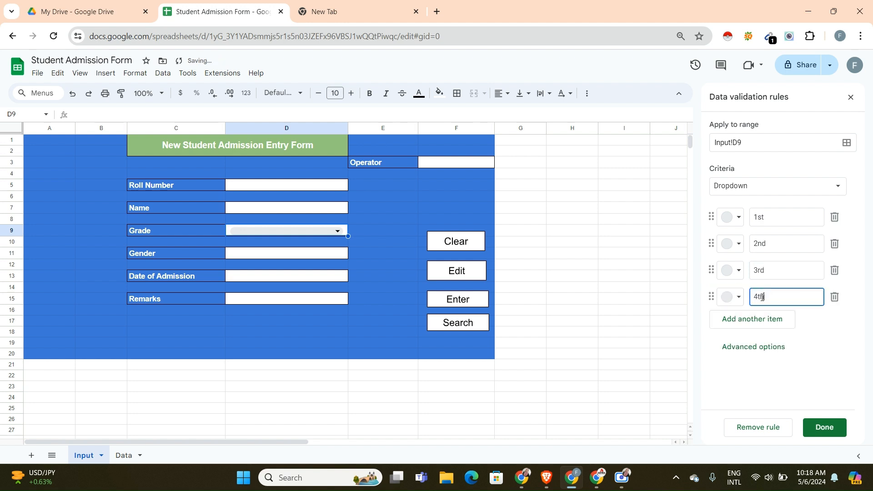
left_click(764, 318)
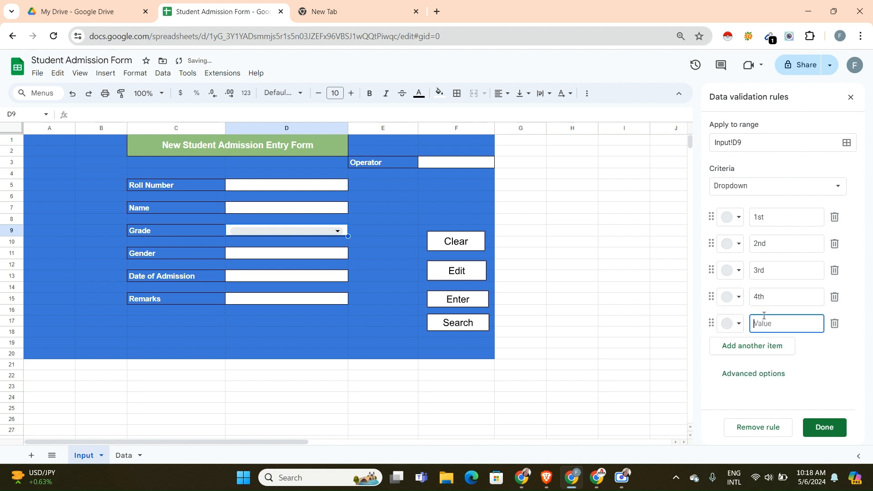
type("5th")
Step: Color the Grade dropdown's options: 1st dark green, 2nd light green and 3rd light orange
left_click(732, 221)
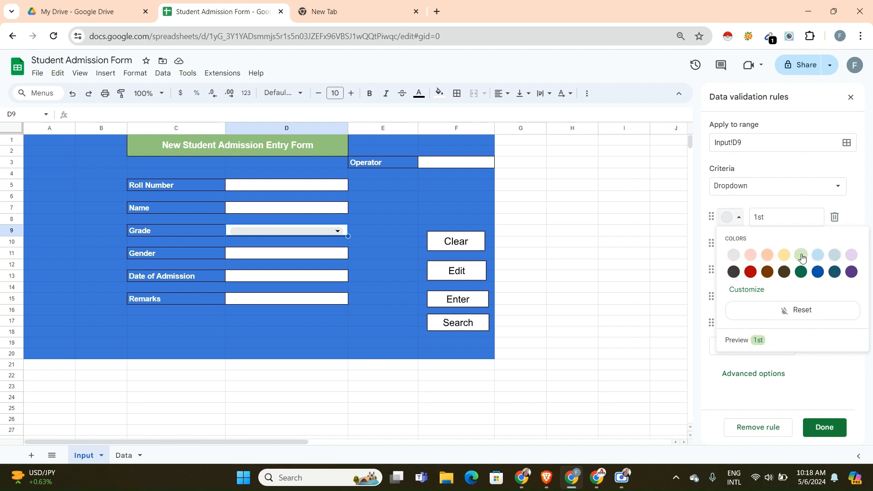
left_click(801, 273)
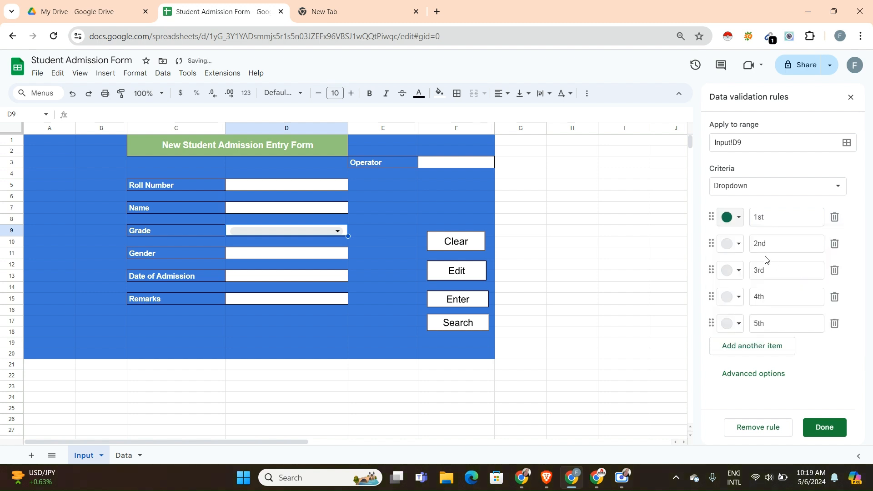
left_click(733, 248)
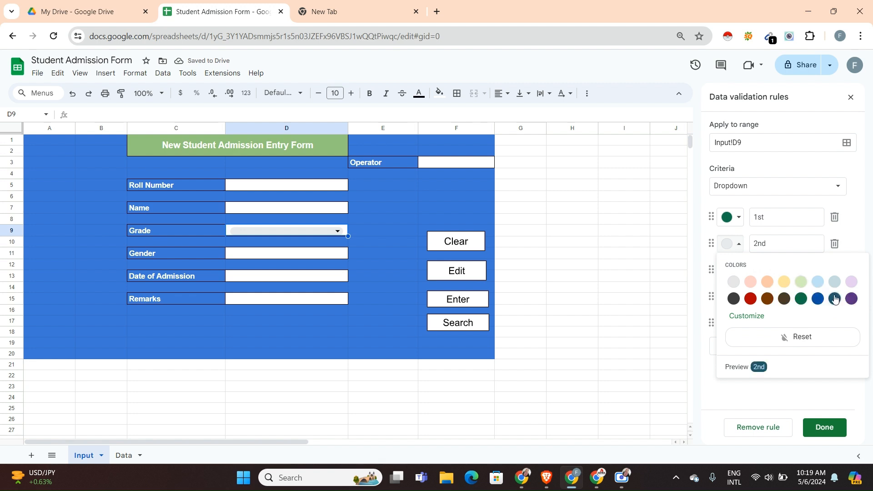
left_click(800, 282)
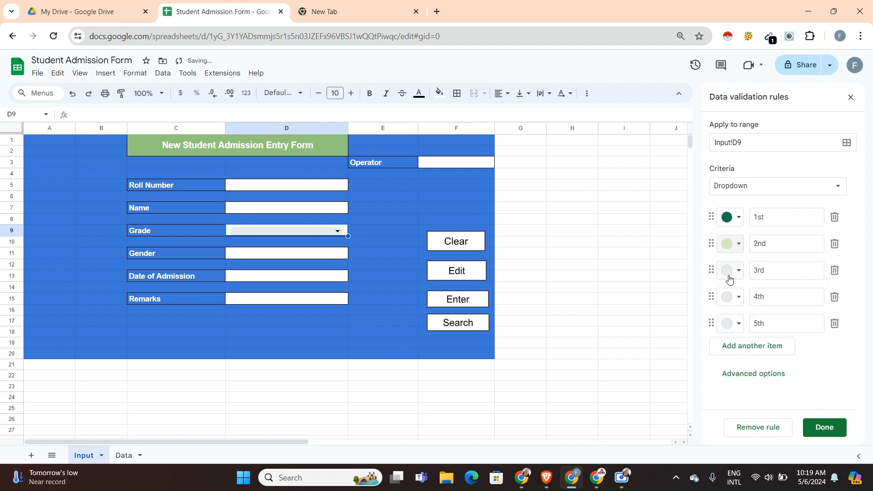
left_click(730, 271)
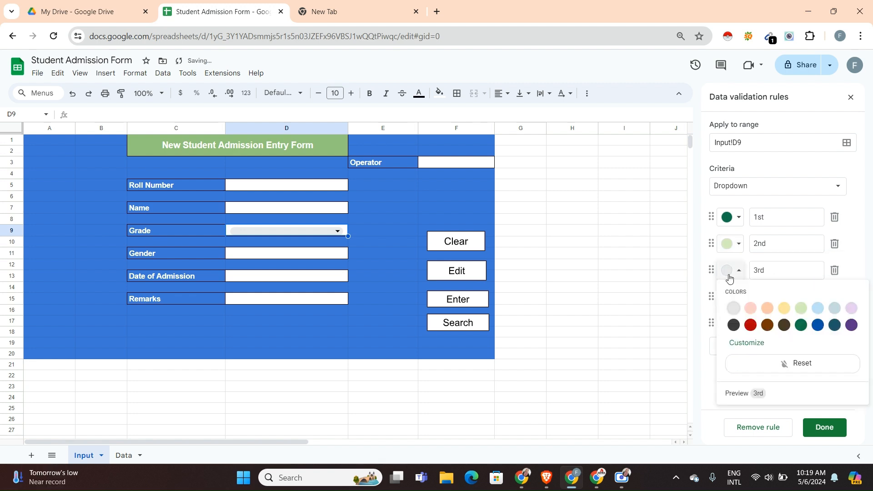
left_click(768, 311)
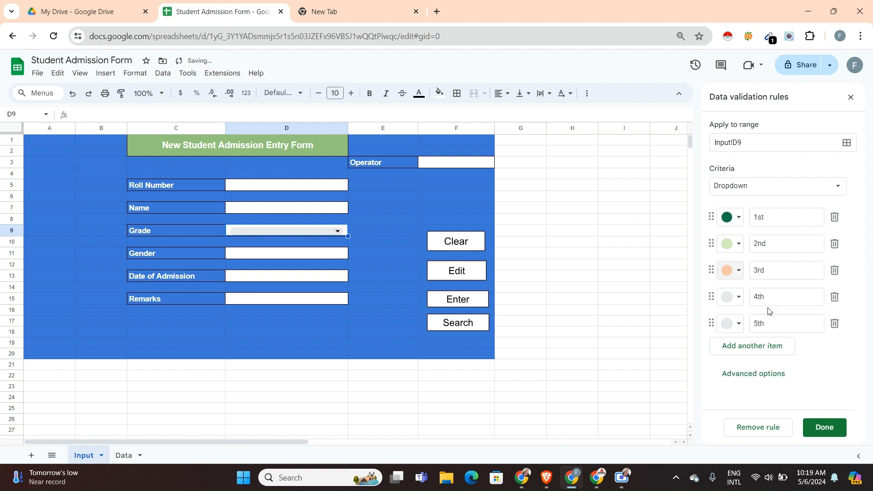
Step: Color the Grade option 4th light blue-gray and 5th light purple, save the rule and check the dropdown list
left_click(733, 298)
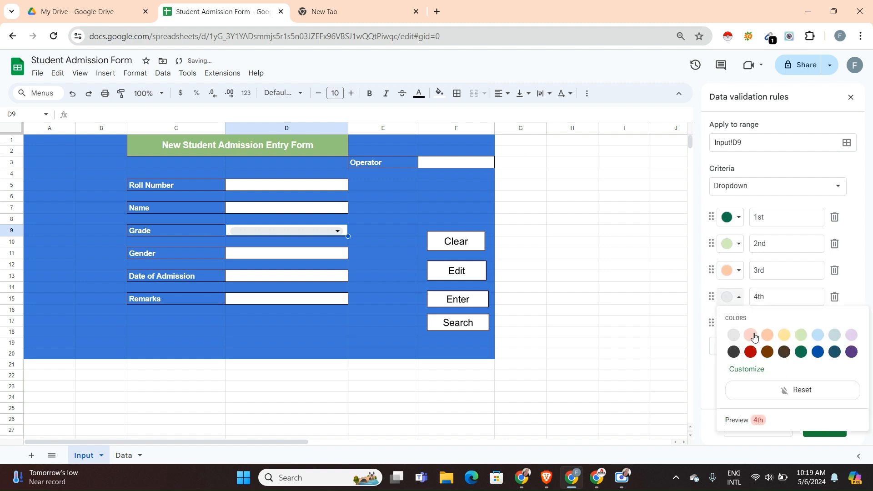
left_click(835, 335)
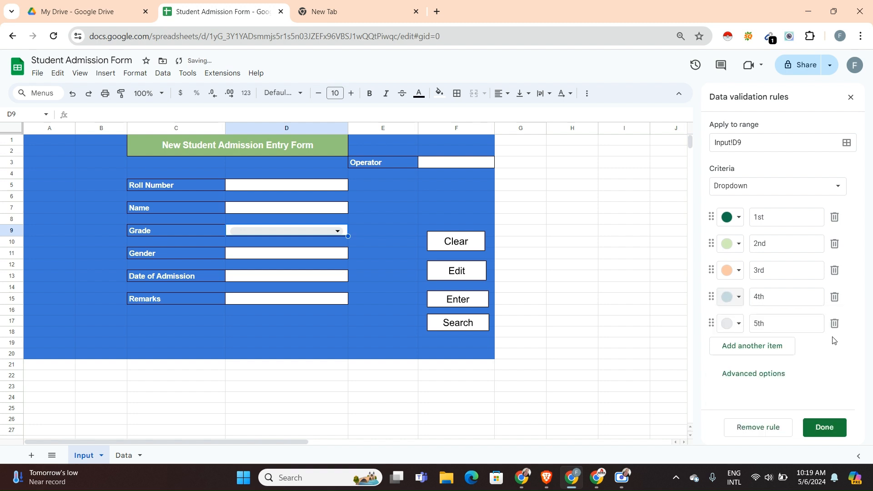
left_click(733, 325)
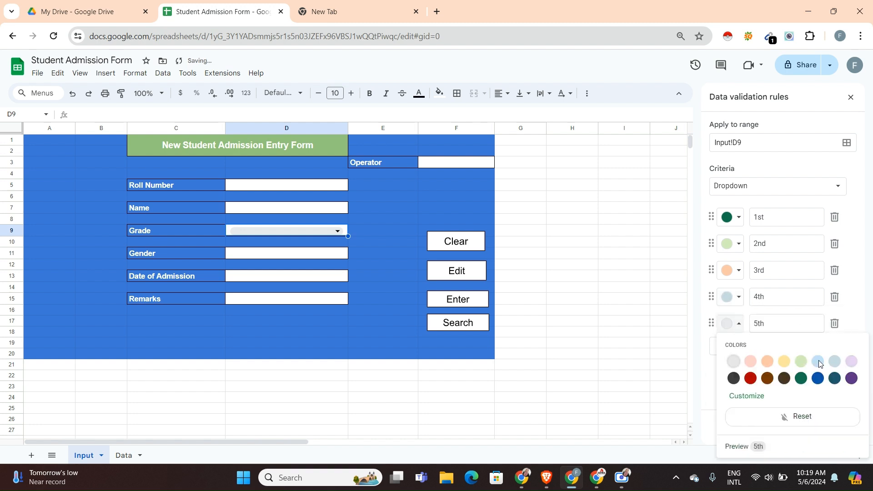
left_click(847, 362)
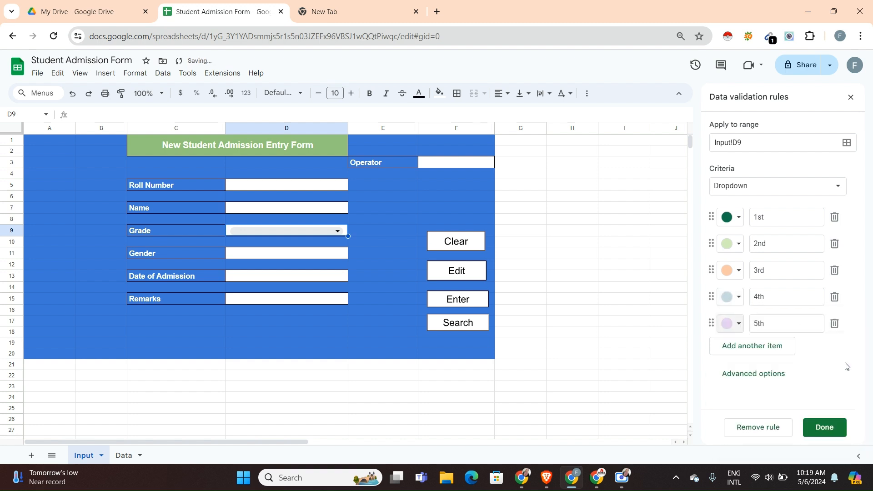
left_click(823, 428)
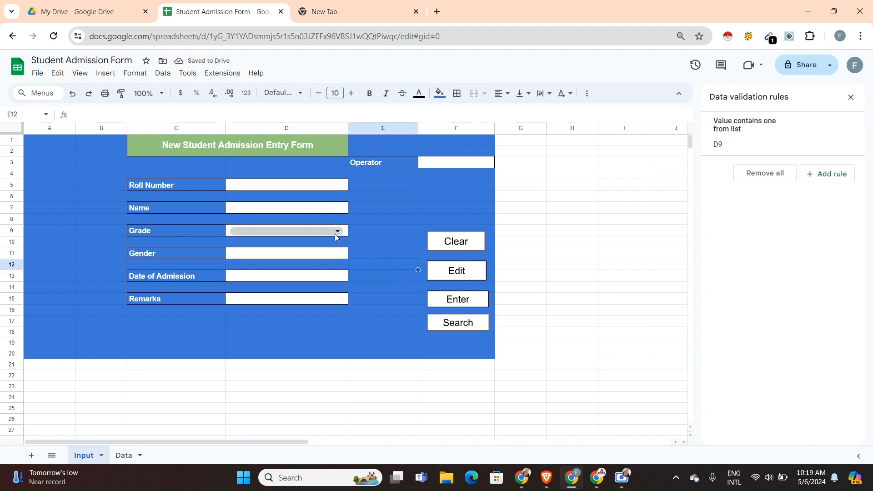
left_click(337, 231)
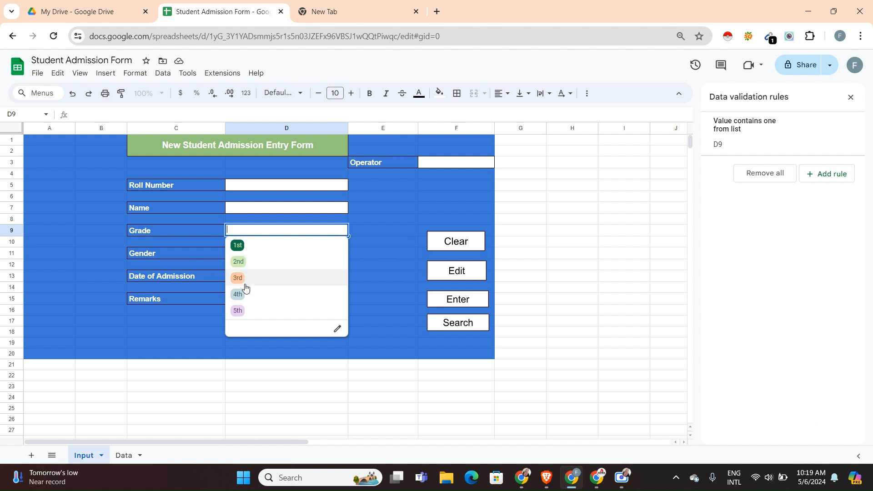
left_click(365, 246)
Step: Add a dropdown rule to the Gender field in cell D11 with "Male" as its first option
left_click(313, 254)
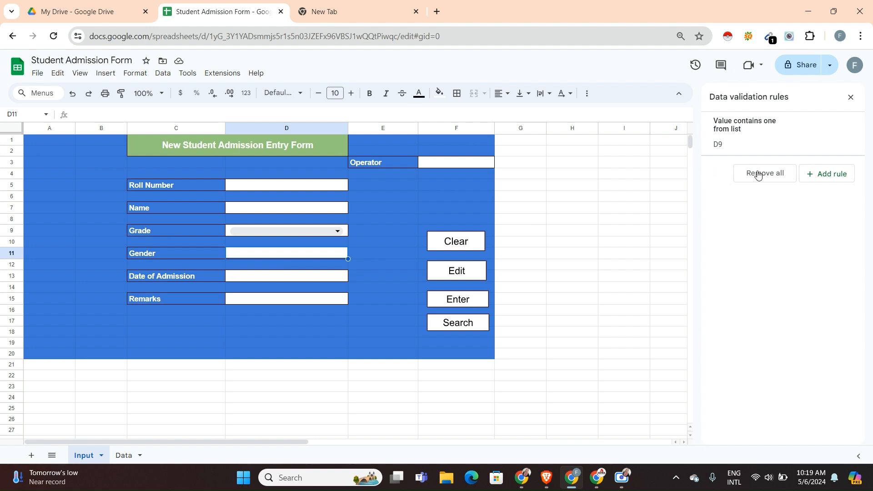
mouse_move(777, 122)
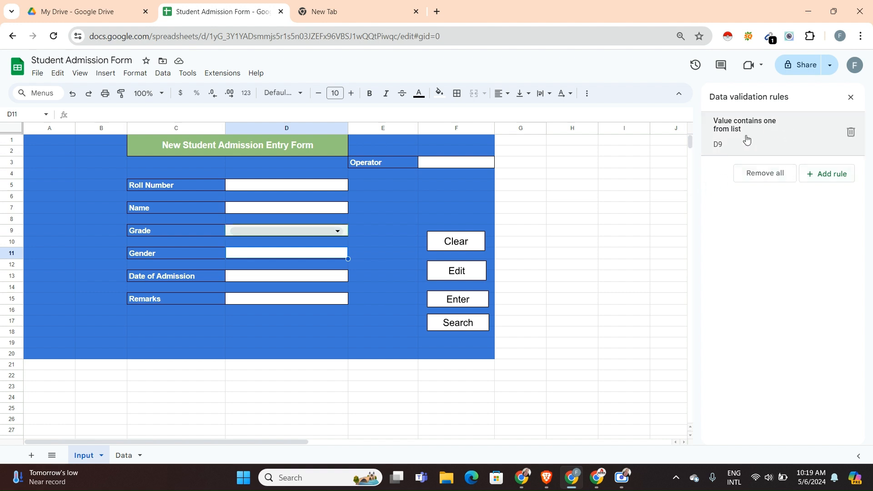
left_click(826, 180)
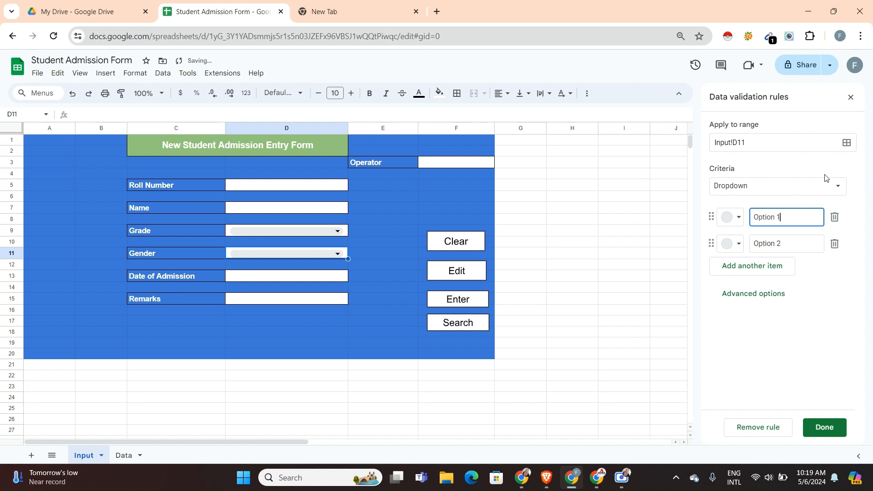
key("BackSpace")
key("BackSpace")
key("BackSpace")
key("BackSpace")
key("BackSpace")
type("Gende")
key("BackSpace")
key("BackSpace")
key("BackSpace")
key("BackSpace")
key("BackSpace")
type("Male")
Step: Replace the Gender dropdown's second default option with "Female"
left_click(784, 248)
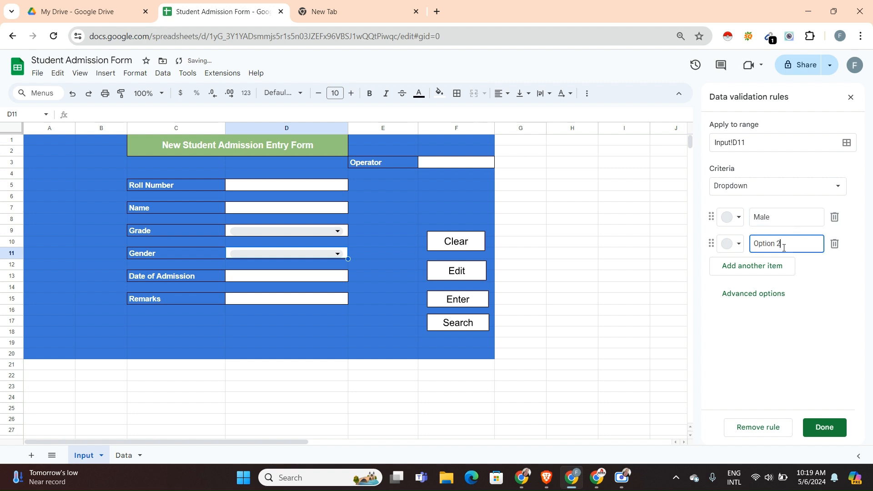
key("BackSpace")
key("BackSpace")
key("BackSpace")
key("BackSpace")
key("BackSpace")
key("BackSpace")
key("BackSpace")
type("Fema")
Step: Color the Male option light blue and the Female option light red, and save the Gender rule
left_click(731, 217)
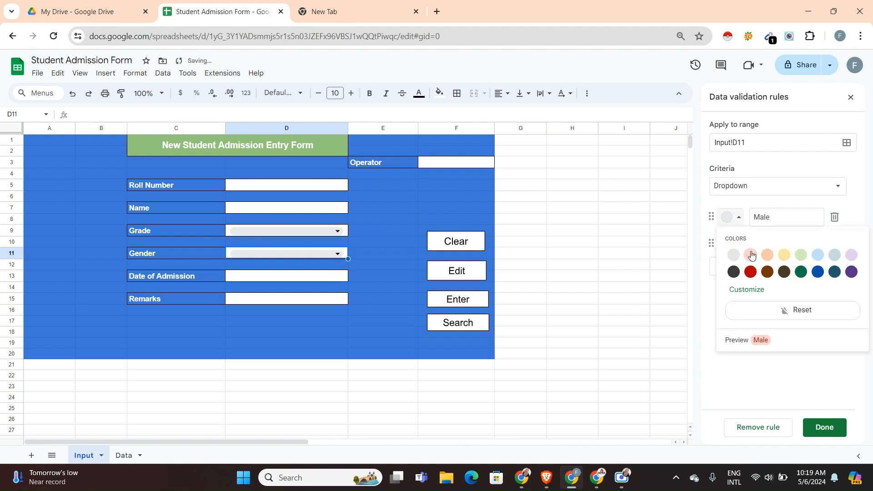
left_click(817, 255)
left_click(731, 243)
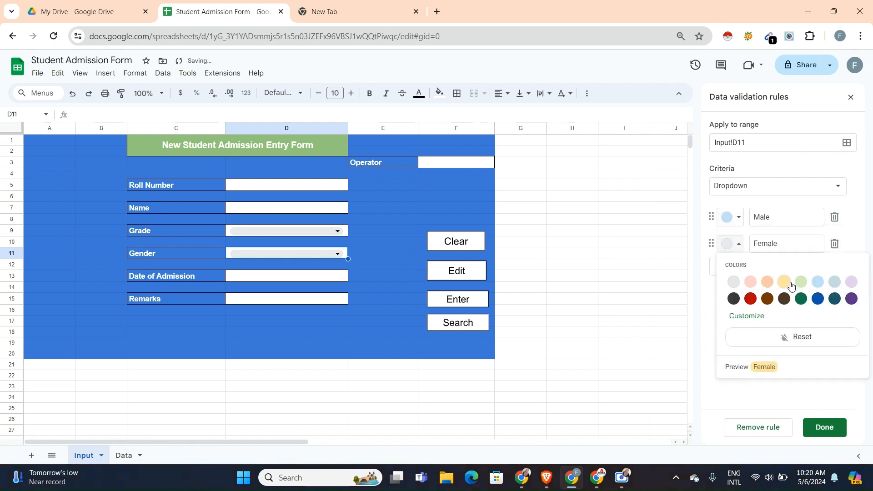
left_click(753, 291)
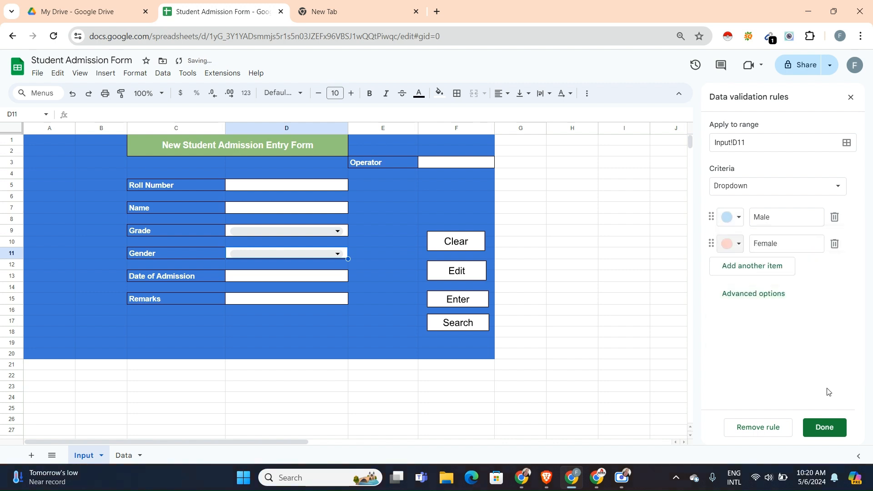
left_click(822, 426)
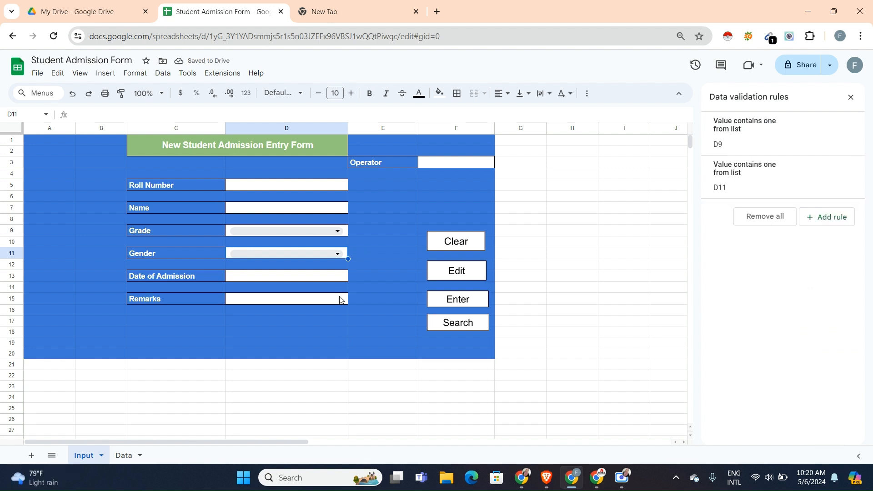
Step: Add an "Is valid date" rule that rejects invalid input to the Date of Admission cell D13, and check its date picker
left_click(318, 281)
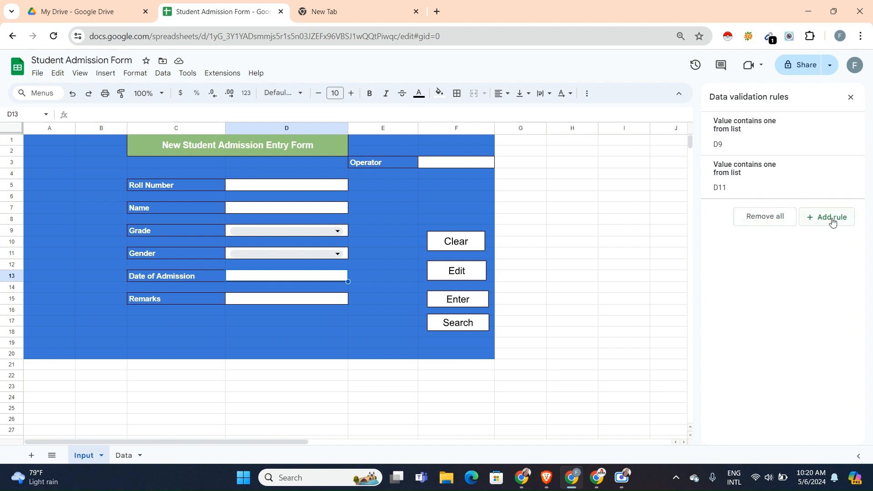
left_click(832, 222)
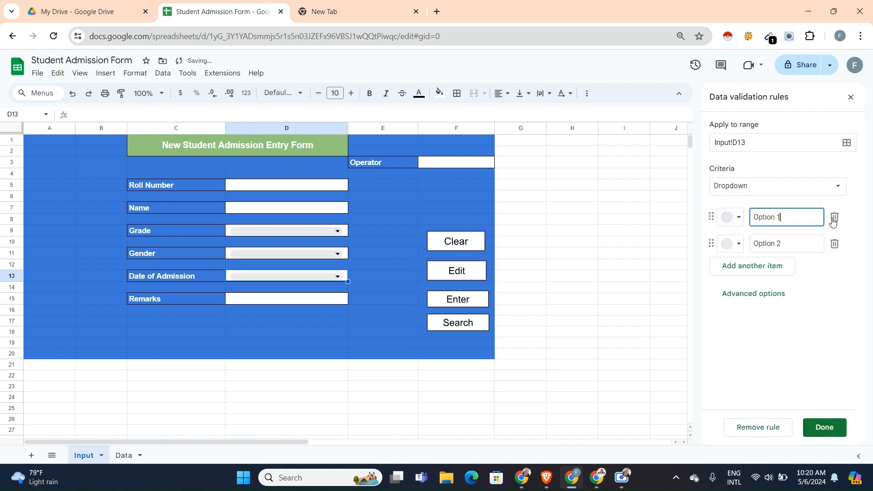
left_click(764, 190)
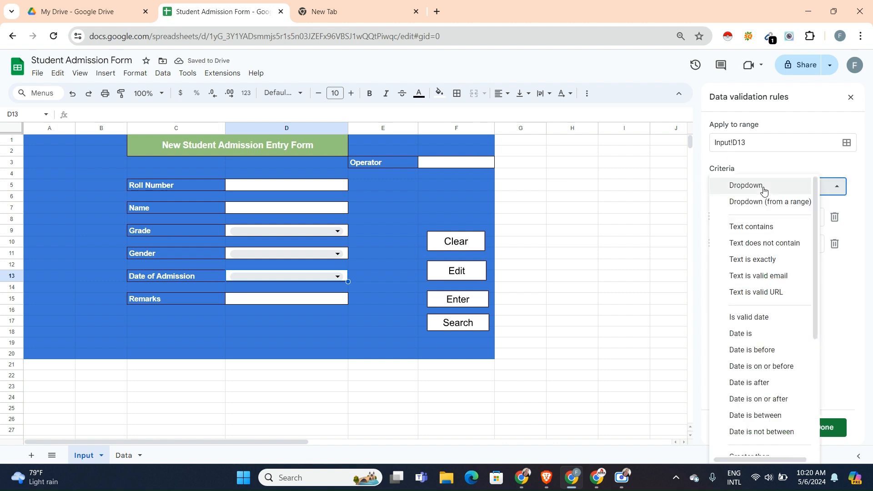
left_click(764, 322)
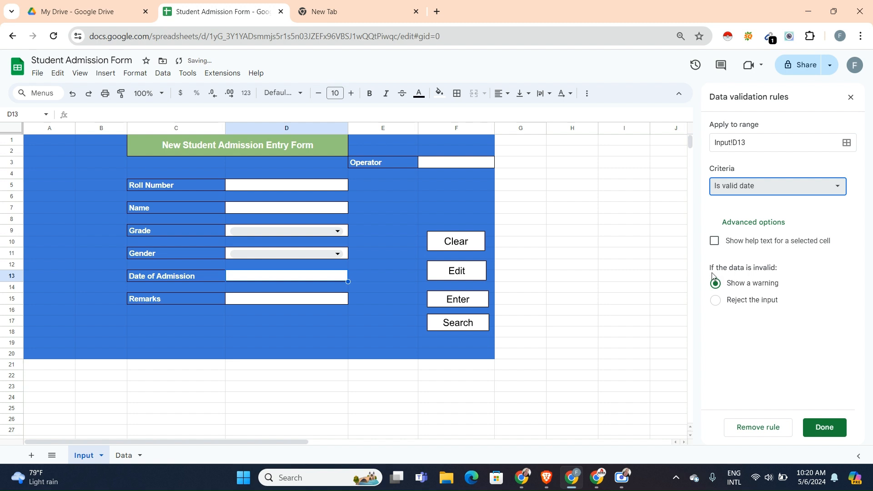
left_click(715, 301)
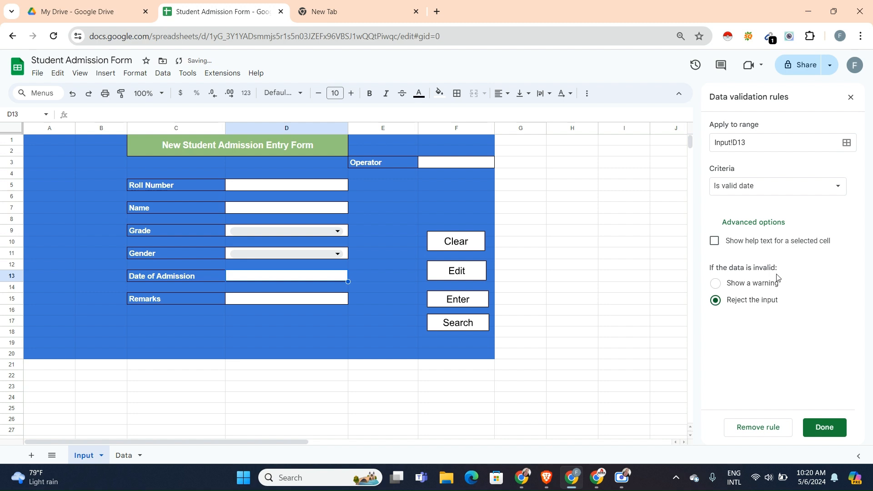
left_click(817, 437)
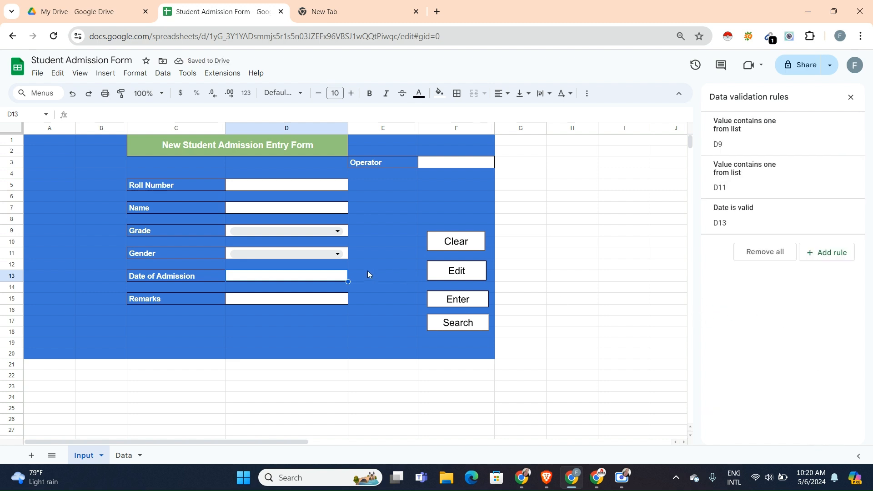
double_click(328, 279)
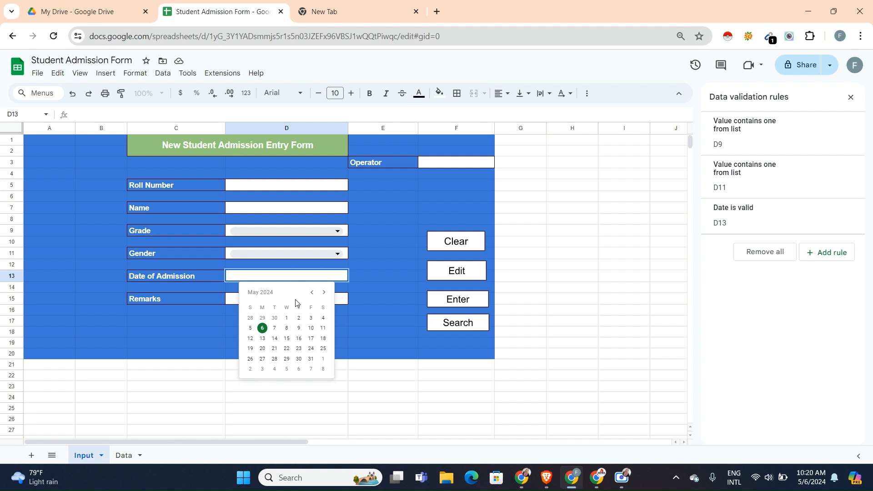
left_click(477, 386)
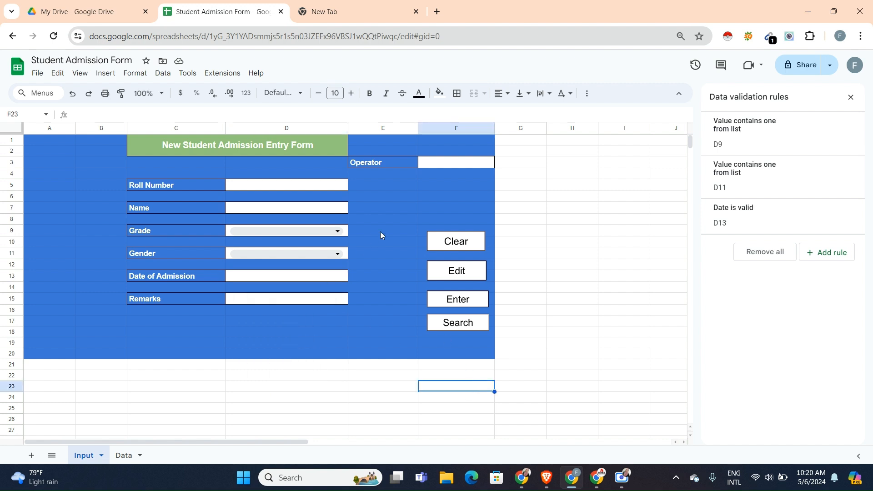
Step: Add a dropdown rule to the Operator field in cell F3 and replace its first default option with an operator's name
left_click(448, 163)
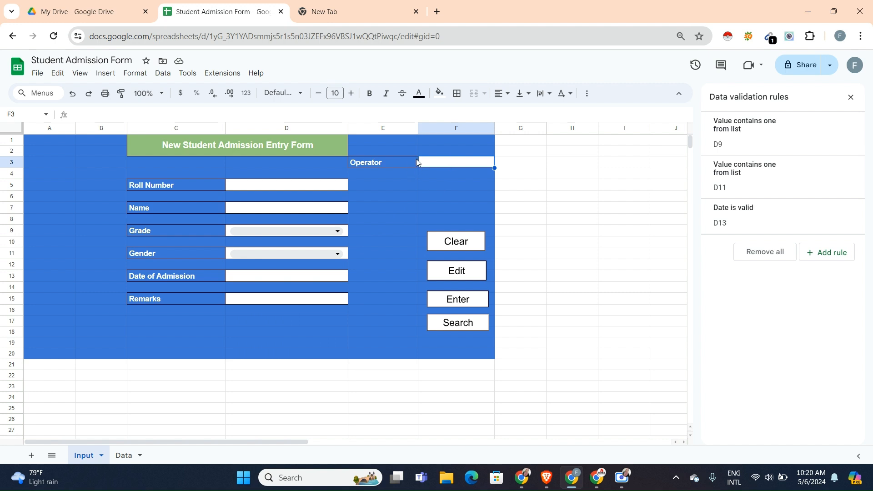
left_click(413, 159)
left_click(430, 162)
left_click(832, 255)
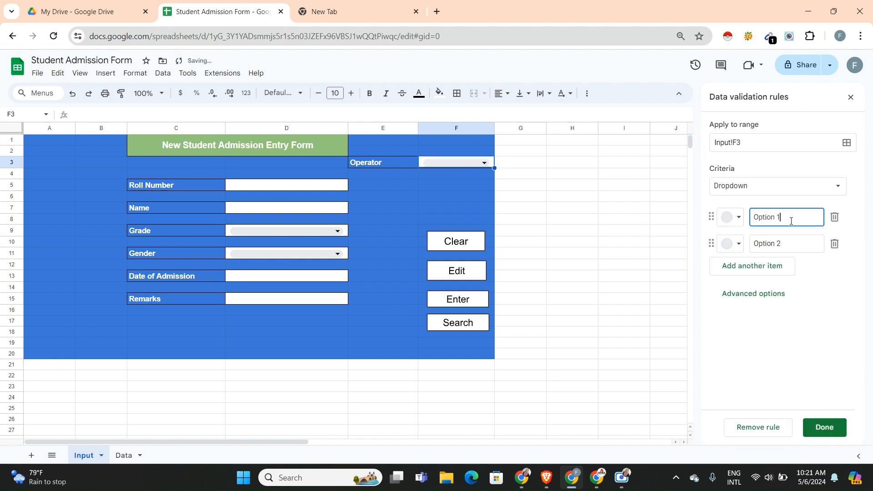
key("BackSpace")
key("BackSpace")
key("BackSpace")
key("BackSpace")
key("BackSpace")
key("BackSpace")
key("BackSpace")
key("BackSpace")
type("Asi")
Step: Replace the Operator dropdown's second default option with another operator's name
left_click(787, 241)
key("BackSpace")
key("BackSpace")
key("BackSpace")
key("BackSpace")
key("BackSpace")
key("BackSpace")
key("BackSpace")
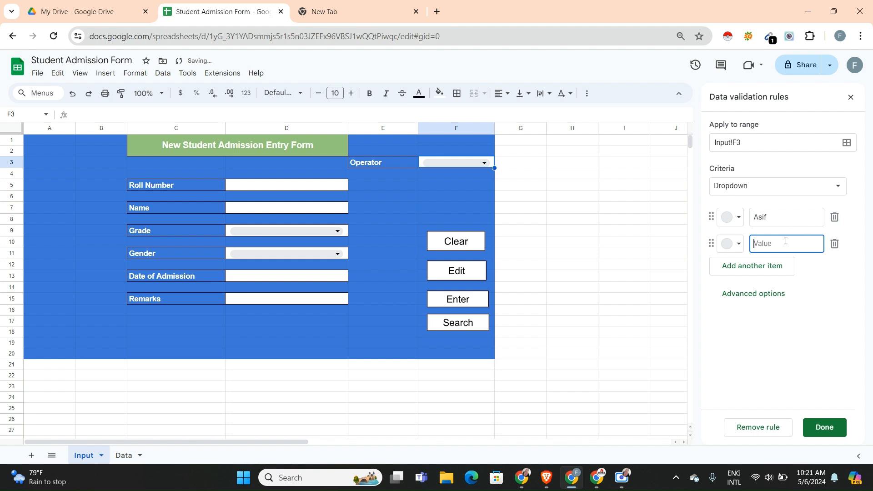
type("Tarin")
Step: Add two more operator names as the third and fourth options of the Operator dropdown
left_click(775, 266)
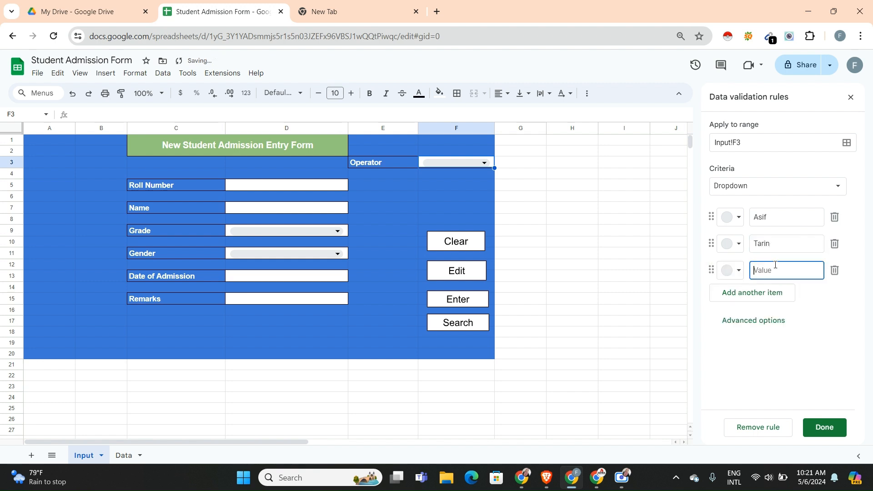
type("Ra")
left_click(763, 287)
type("Jarnatul")
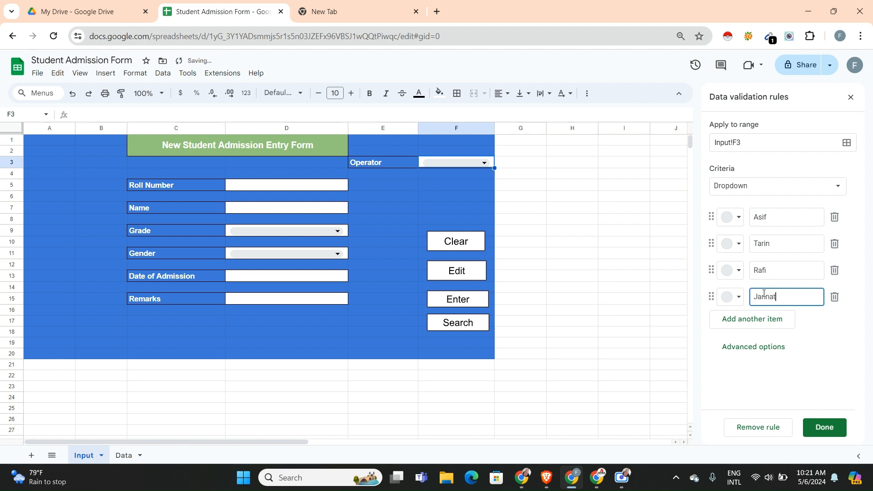
Step: Color the four Operator dropdown options dark gray, brown, dark olive and dark teal in order, and save the rule
left_click(737, 218)
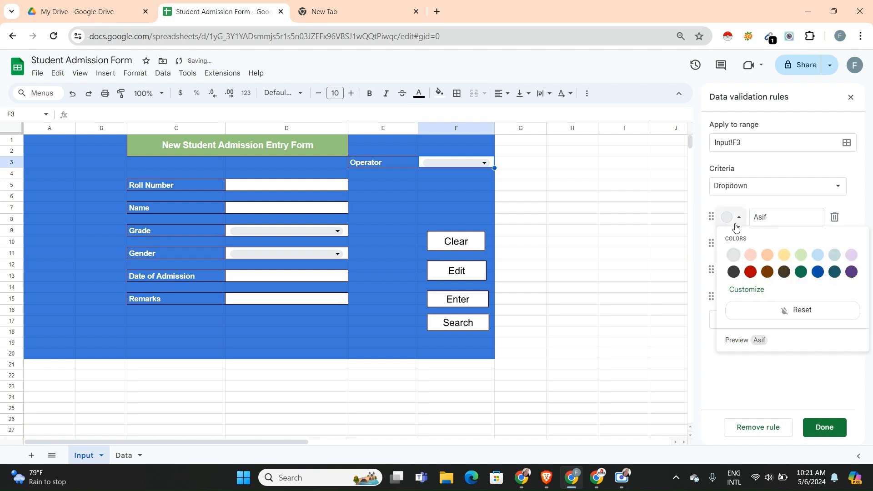
left_click(733, 272)
left_click(728, 250)
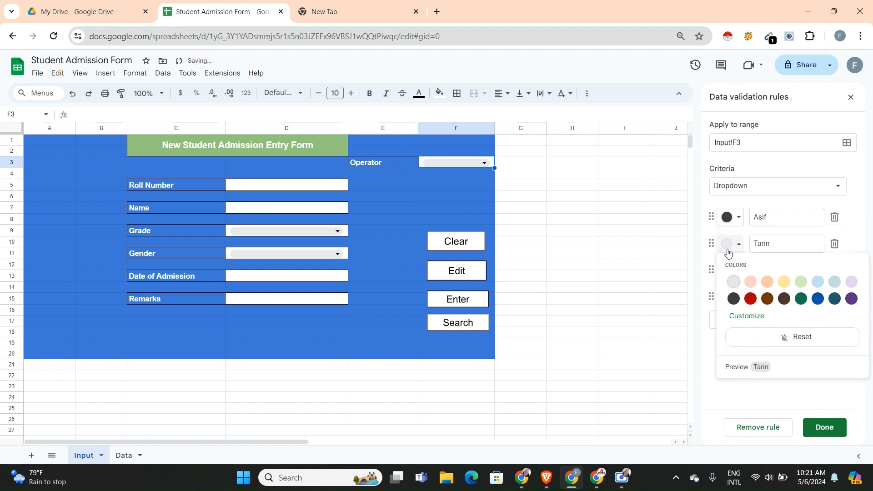
left_click(759, 297)
left_click(742, 276)
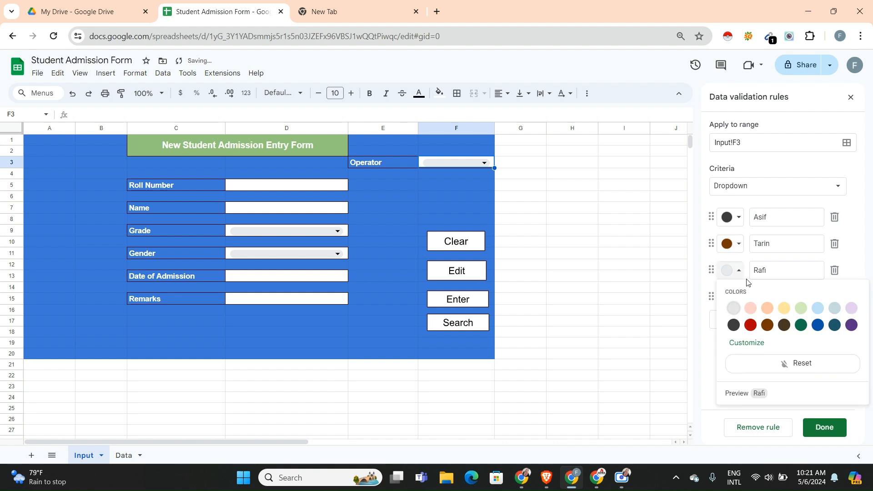
left_click(787, 324)
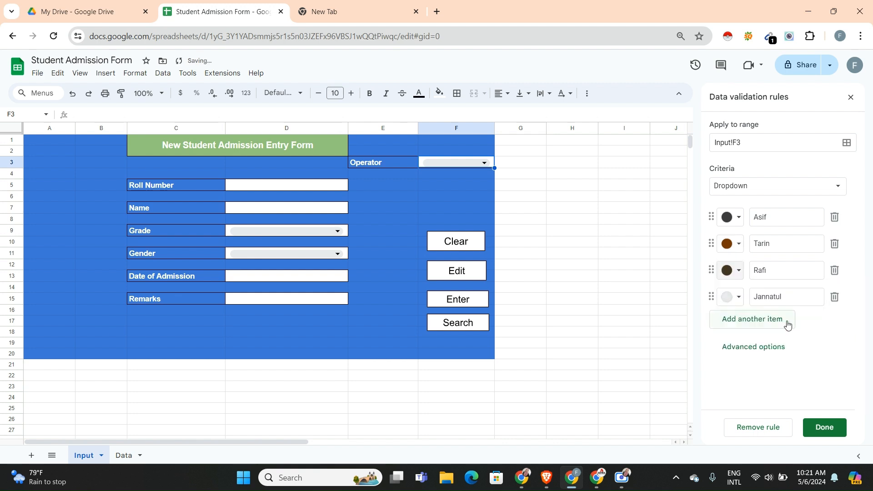
left_click(736, 298)
left_click(838, 353)
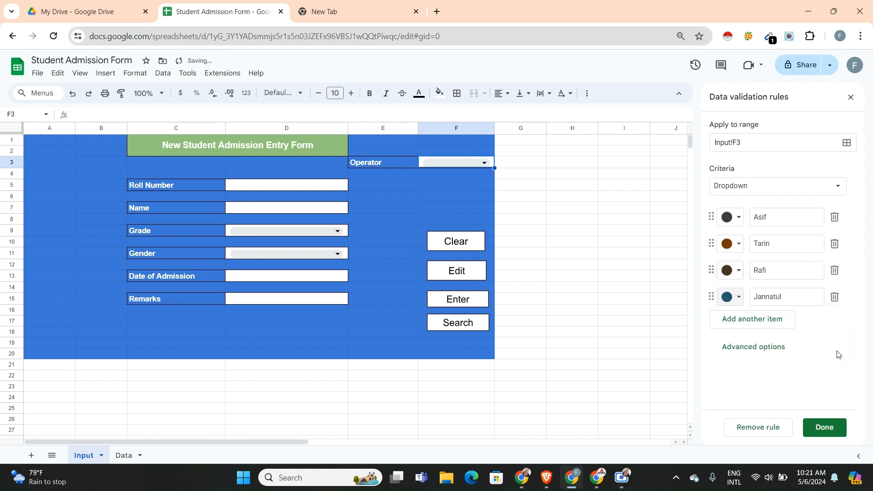
left_click(836, 423)
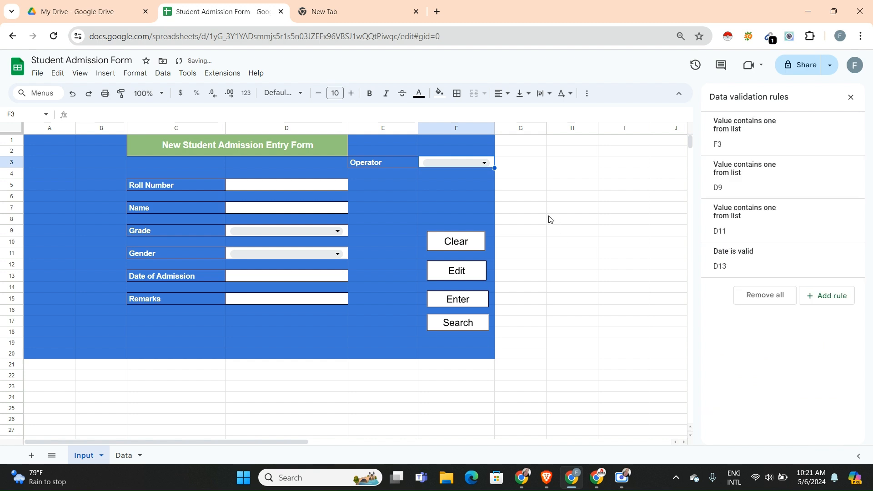
Step: Check the colored name options in the Operator dropdown in cell F3
left_click(483, 163)
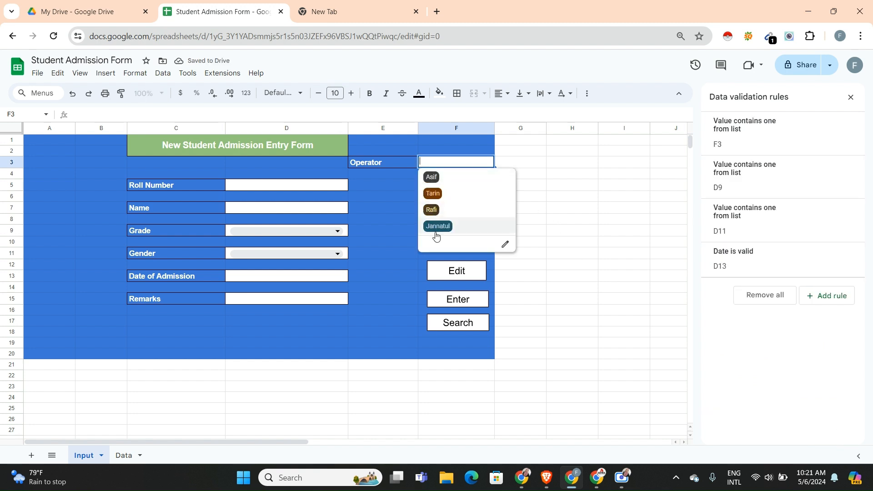
left_click(384, 251)
left_click(570, 219)
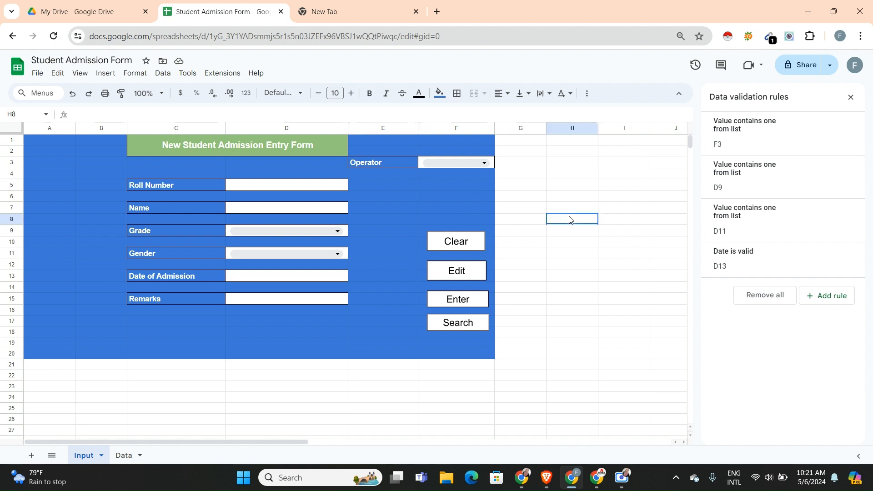
Step: Widen columns A and B on the Data sheet
left_click(123, 455)
left_click(59, 145)
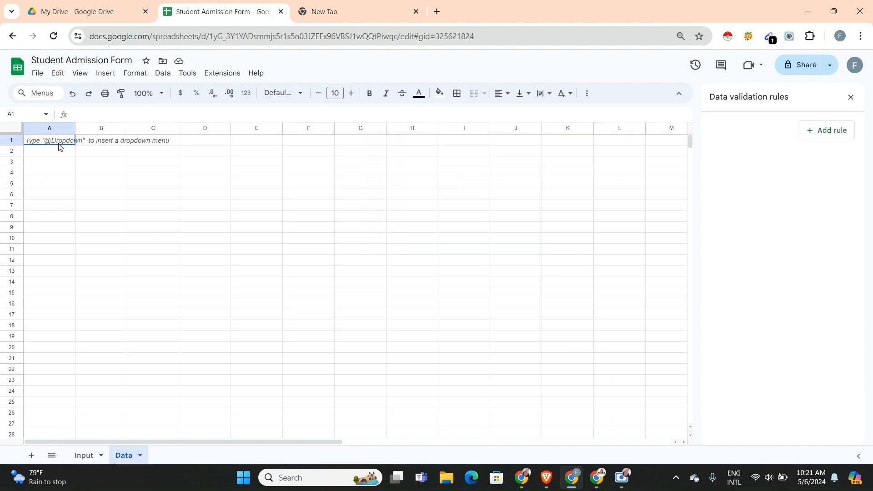
left_click_drag(75, 127, 201, 128)
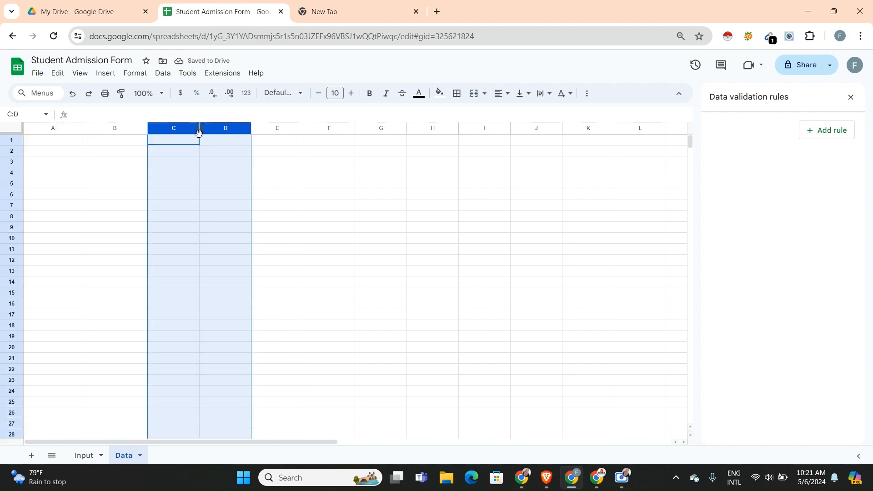
left_click(132, 155)
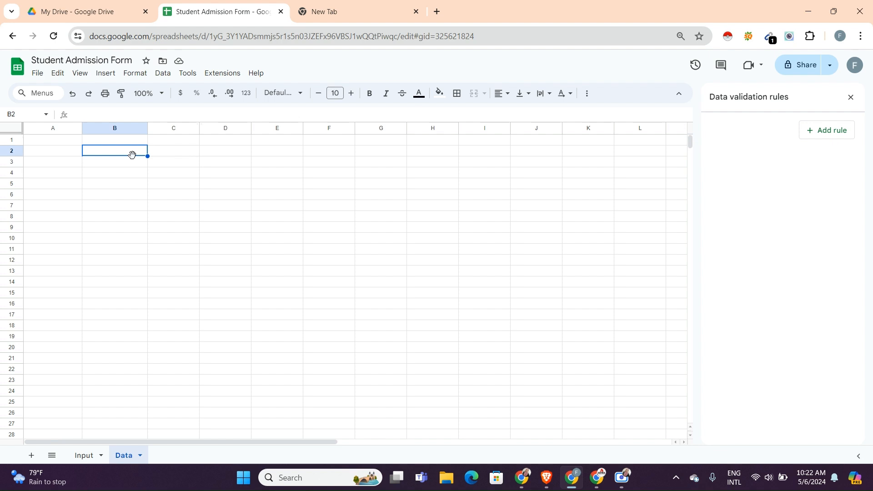
left_click(69, 142)
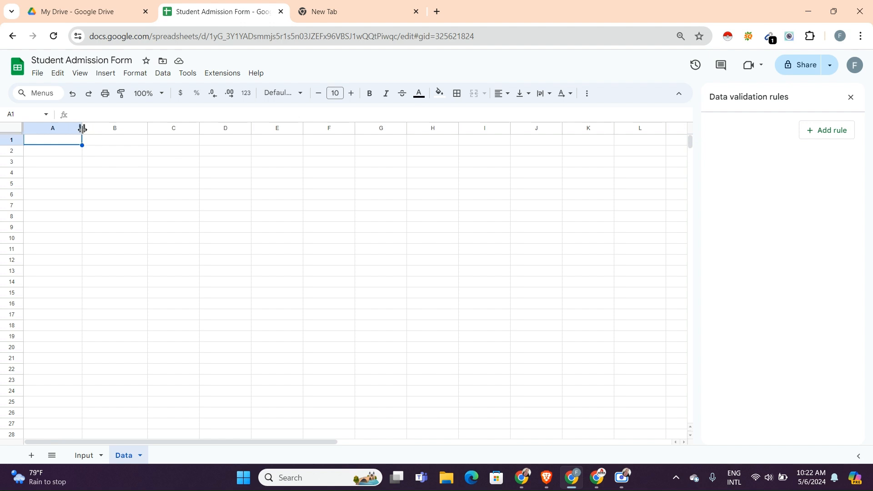
left_click_drag(83, 127, 101, 126)
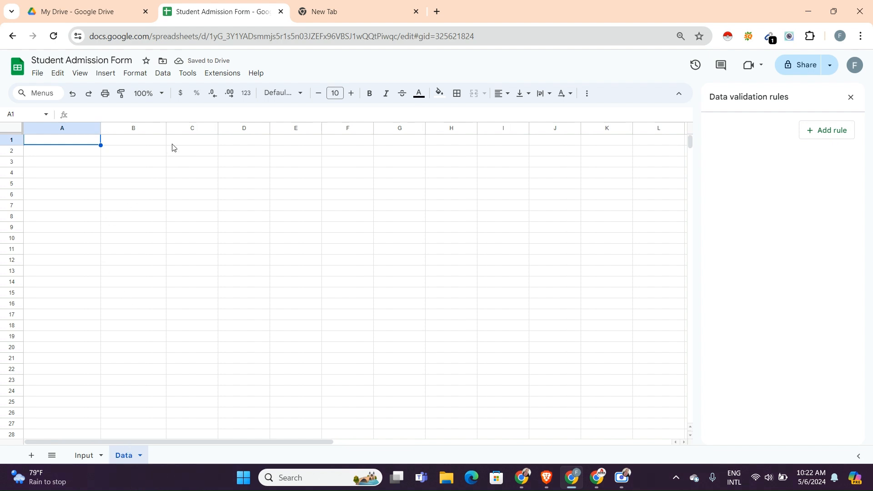
left_click(190, 141)
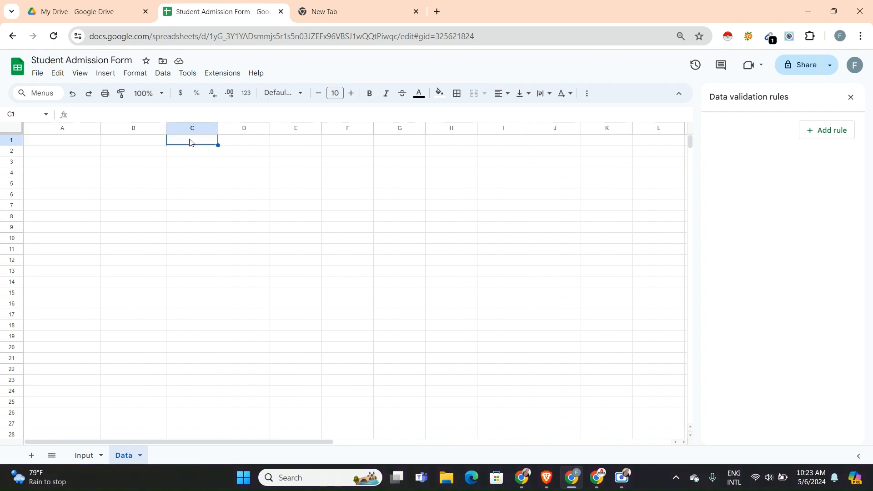
Step: Enter the headers "Roll Number" in A1 and "Name" in B1 of the Data sheet
left_click(75, 144)
type("Roll Numb")
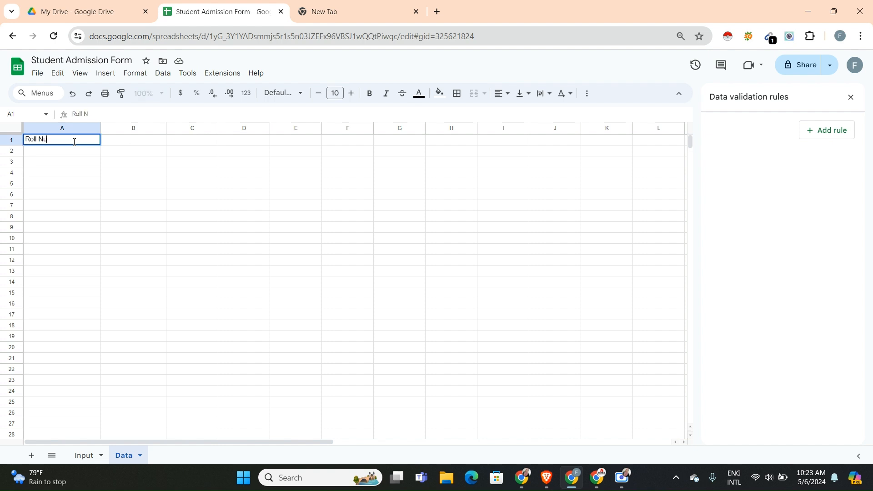
key("BackSpace")
type("ber")
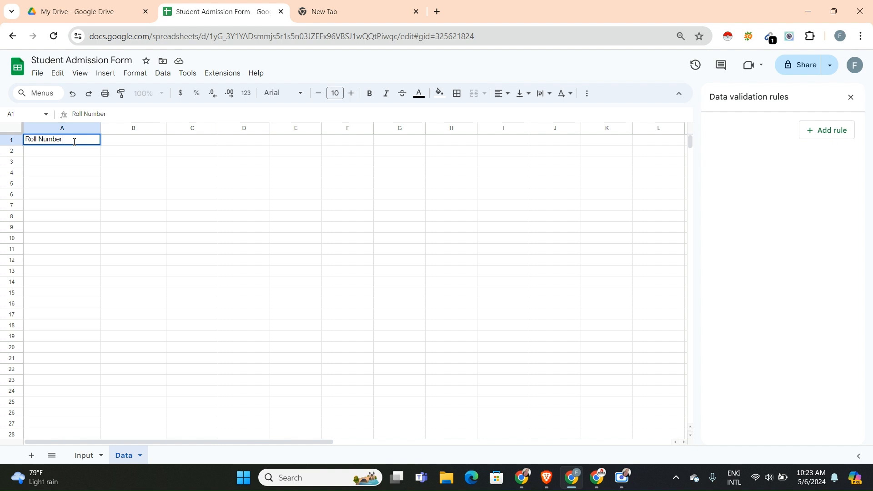
left_click(111, 142)
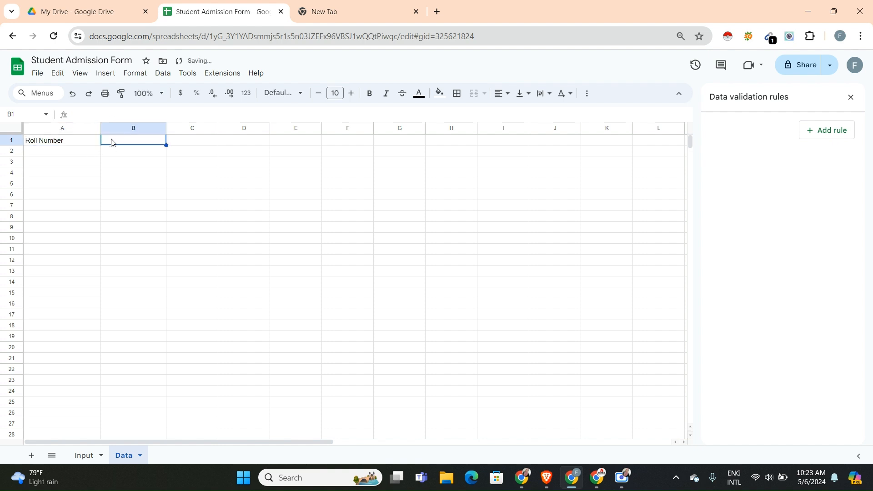
double_click(112, 141)
type("Name")
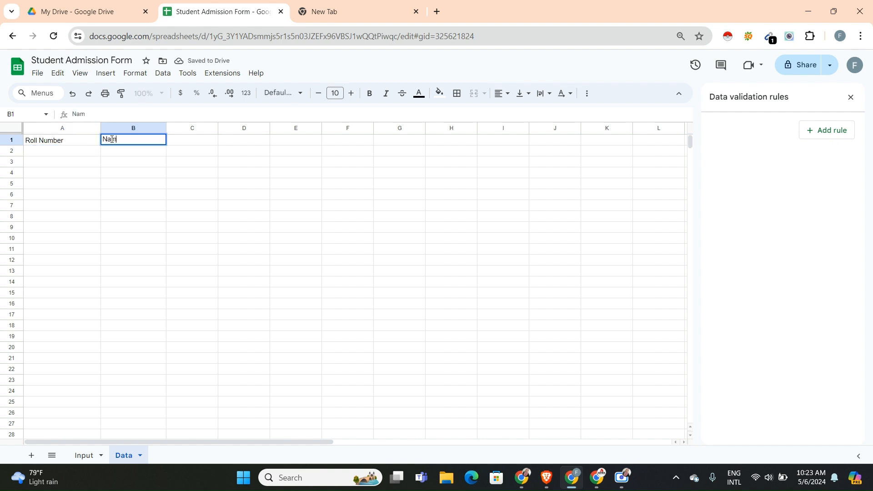
Step: Add the headers "Grade" in C1 and "Gender" in D1
left_click(180, 146)
double_click(180, 143)
type("D")
key("BackSpace")
type("Grade")
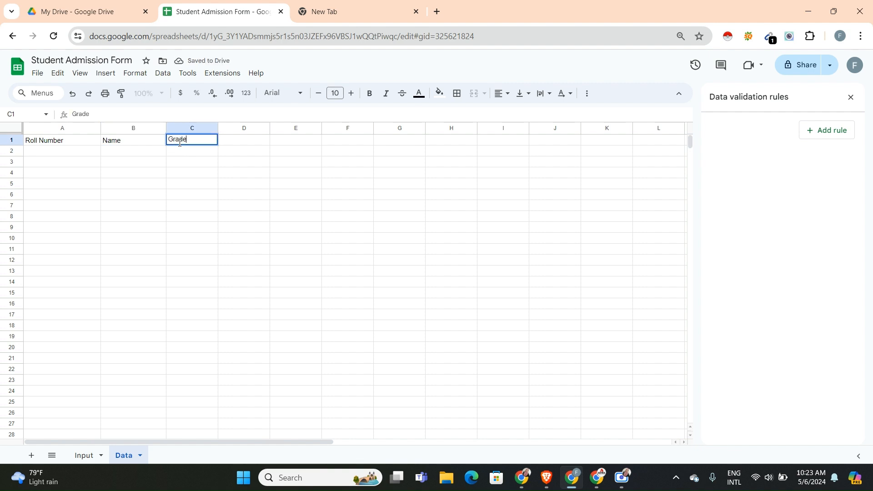
left_click(261, 143)
double_click(262, 141)
type("Gender")
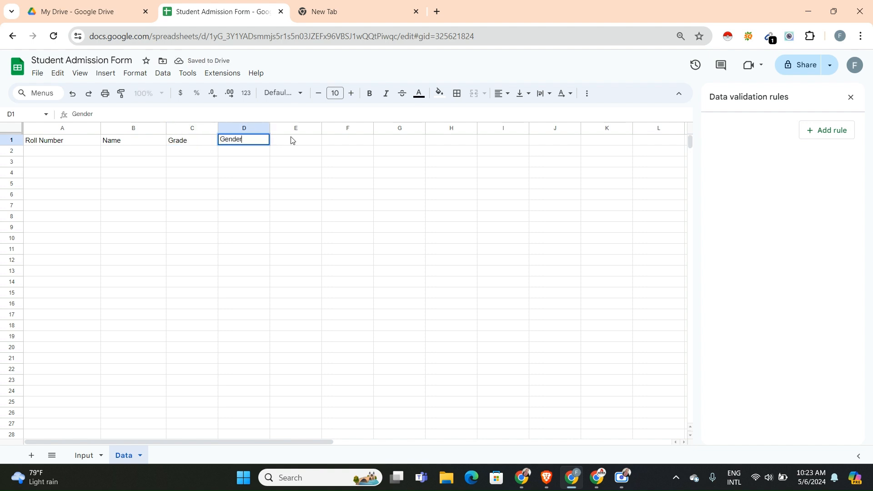
Step: Widen column E and enter the header "Date of Admission" in E1
left_click(316, 143)
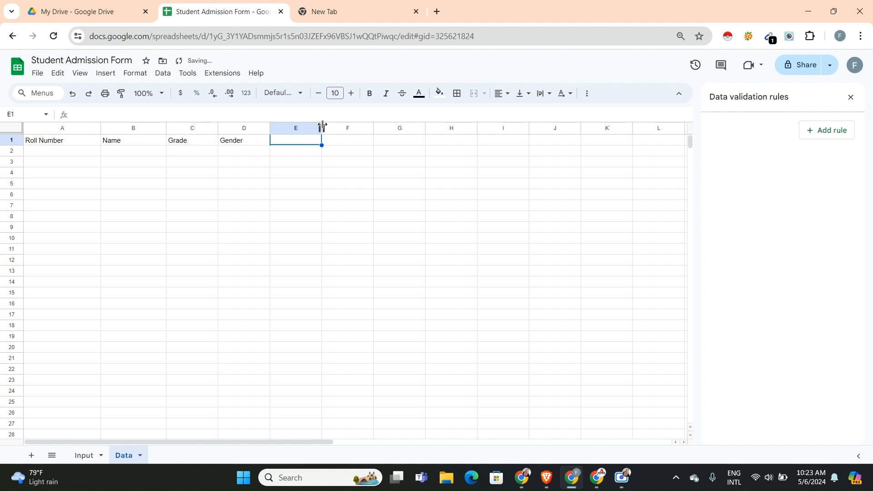
left_click_drag(322, 128, 354, 127)
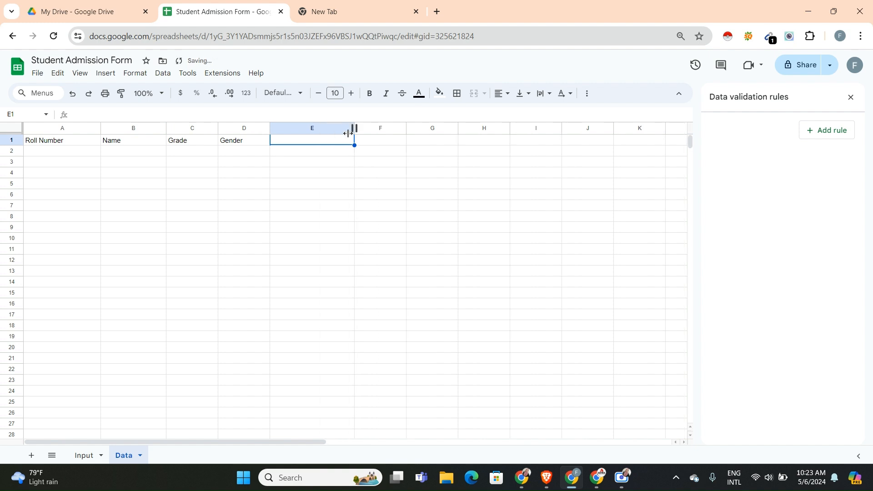
double_click(325, 141)
type("Date ")
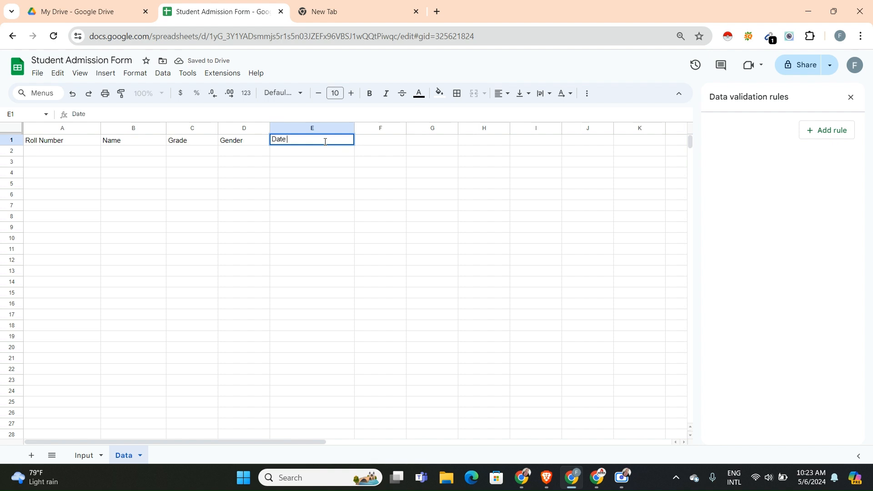
type("of Admission")
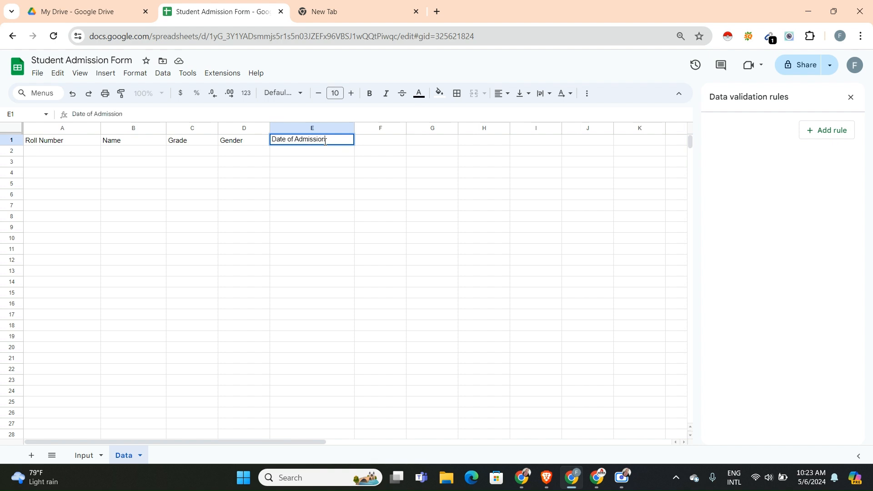
Step: Enter the header "Remarks" in F1 and widen column F
left_click(364, 142)
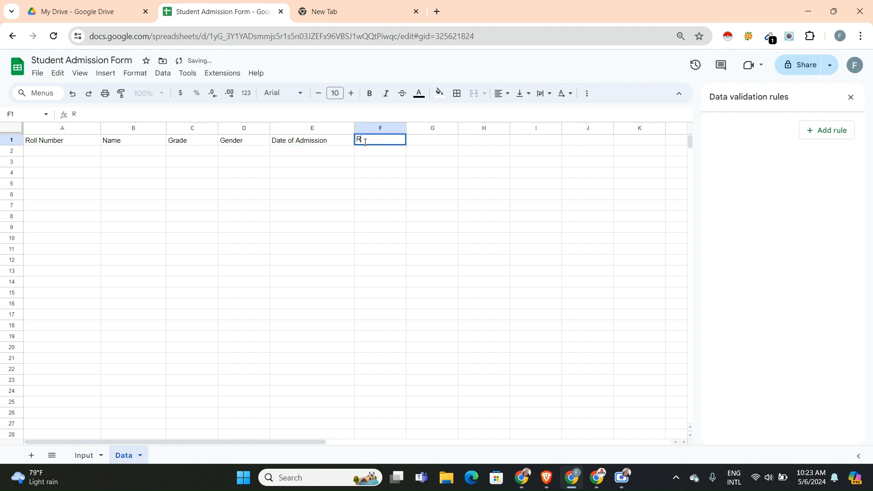
type("emarks")
left_click_drag(406, 128, 442, 128)
Step: Enter the header "Entered by" in G1, with a lowercase "by"
left_click(473, 144)
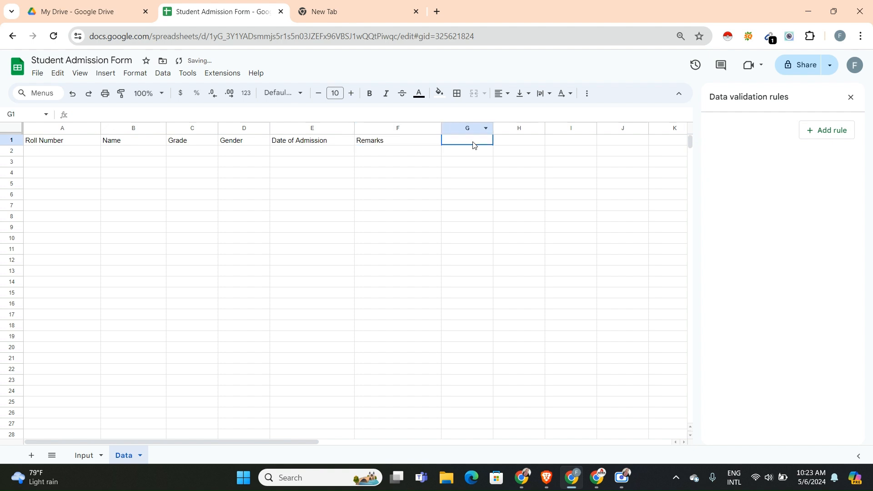
double_click(474, 142)
type("Entered By")
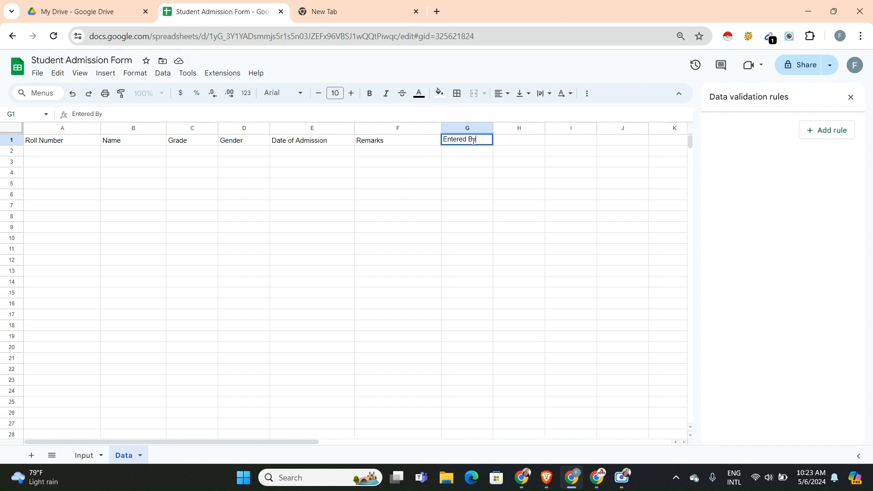
key("BackSpace")
key("BackSpace")
type("b")
Step: Enter the header "Date of Entry" in H1 and widen column H slightly
left_click(506, 144)
double_click(506, 142)
type("Dat")
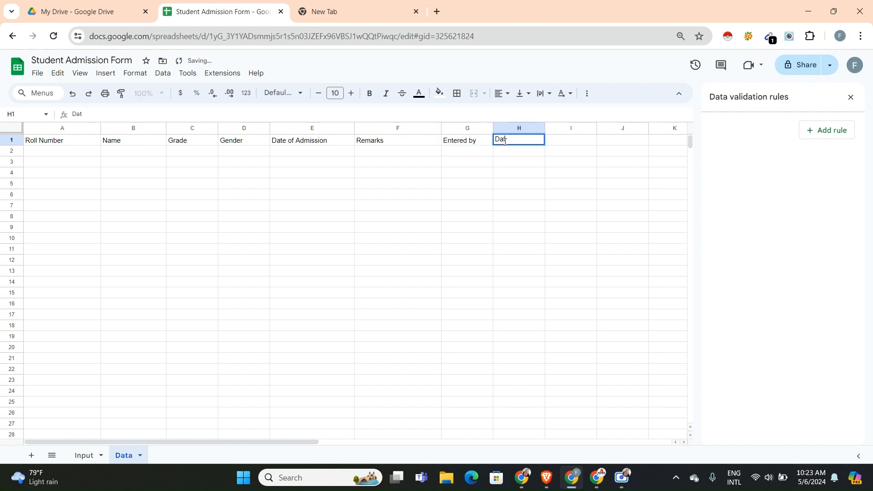
type("e of Entry")
left_click_drag(546, 128, 560, 129)
left_click(433, 176)
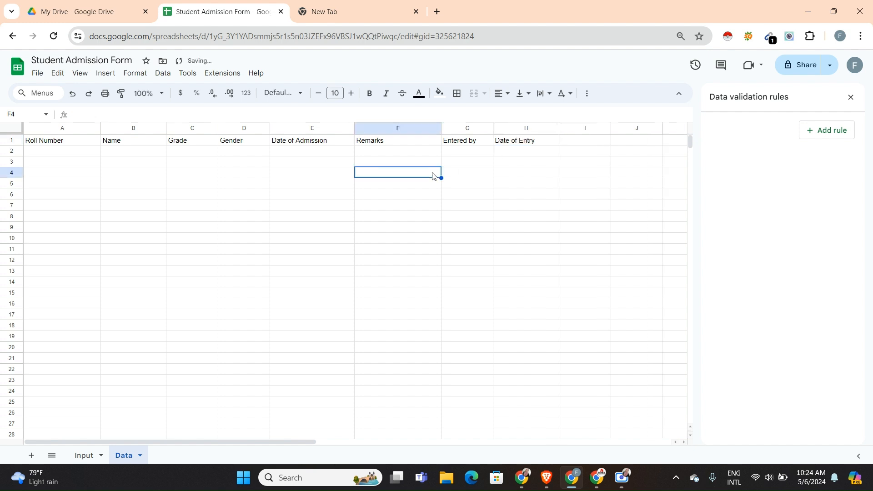
Step: Make the Data sheet's header cells A1:H1 bold and center them horizontally
left_click(94, 457)
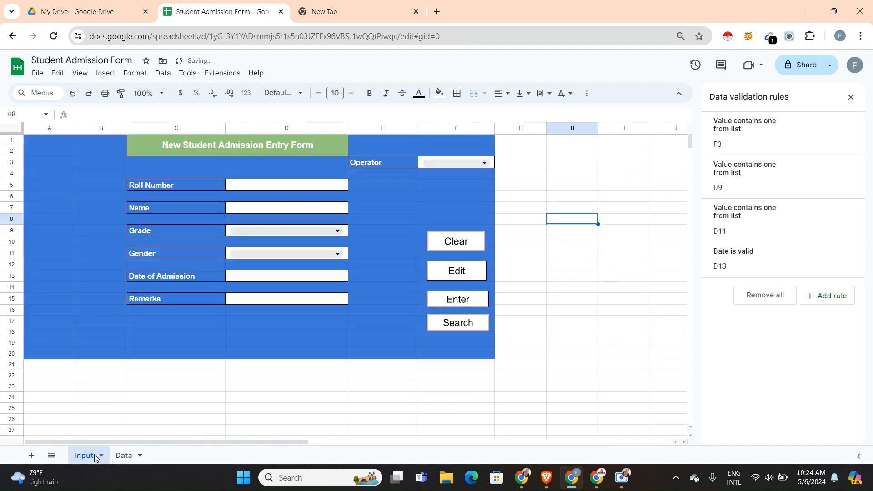
left_click(127, 456)
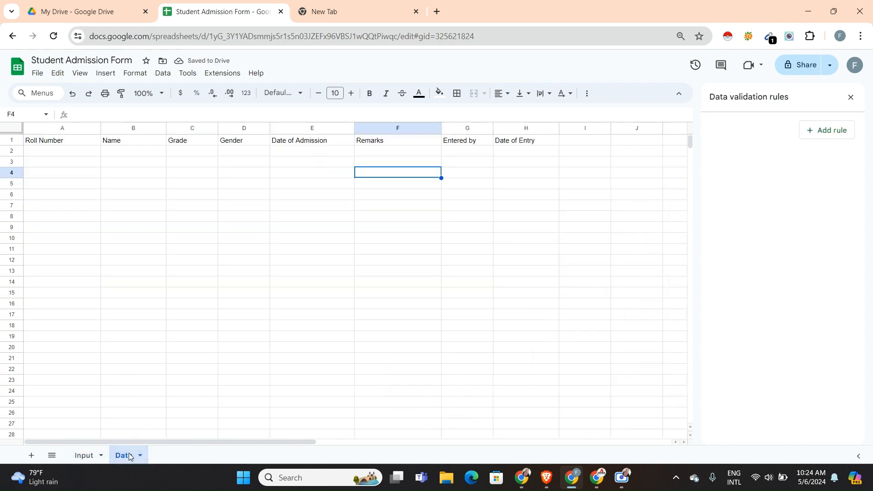
left_click(32, 143)
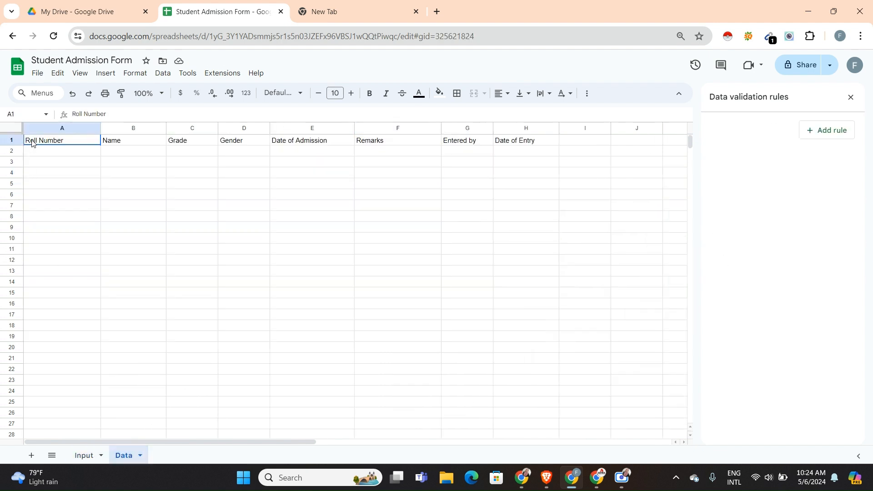
left_click_drag(32, 143, 532, 144)
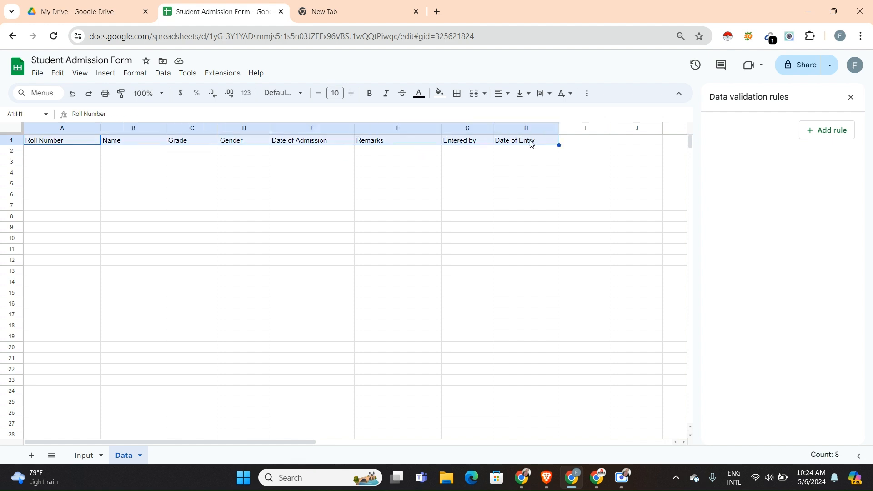
left_click(369, 95)
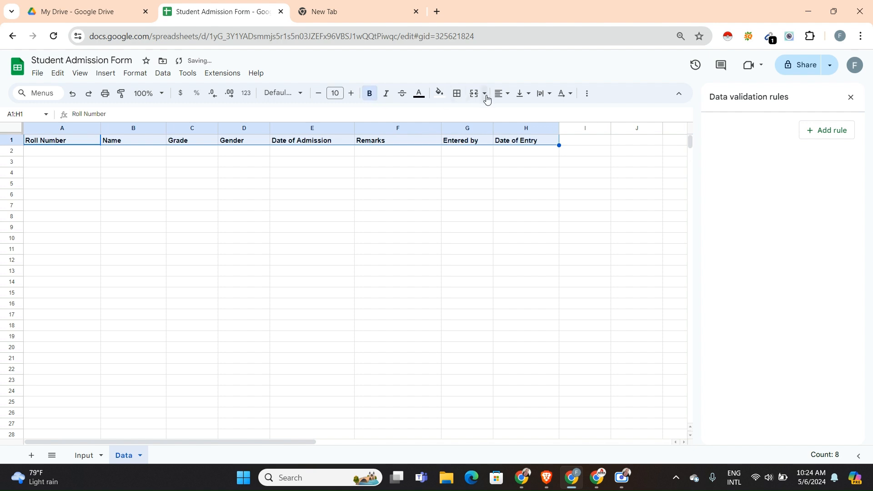
left_click(503, 96)
left_click(518, 112)
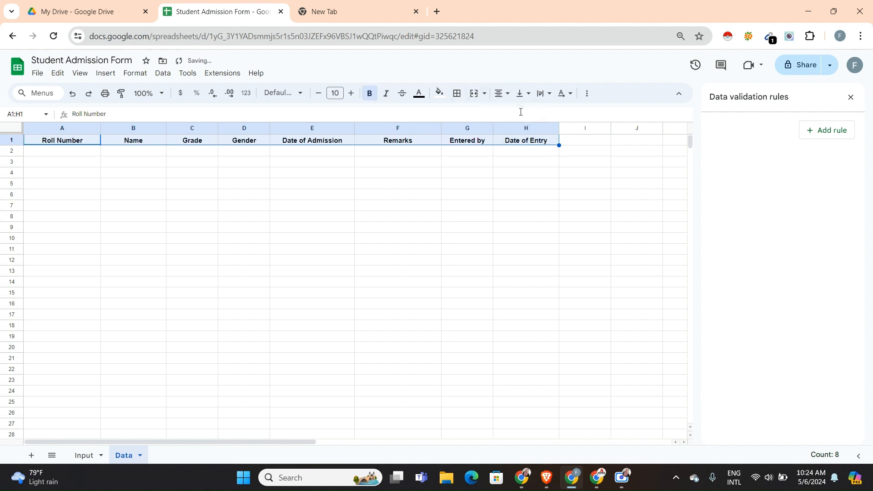
Step: On the Input sheet, reduce the Clear button's height slightly and move it slightly down above the Edit button
left_click(90, 205)
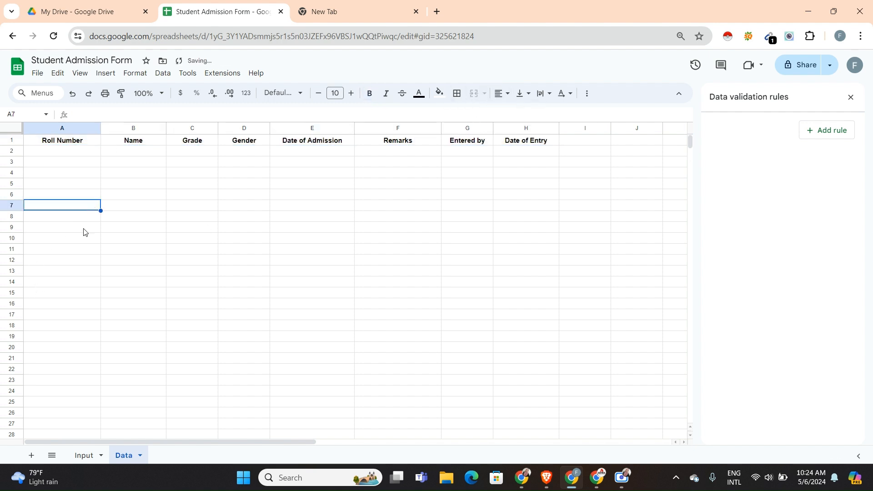
left_click(78, 456)
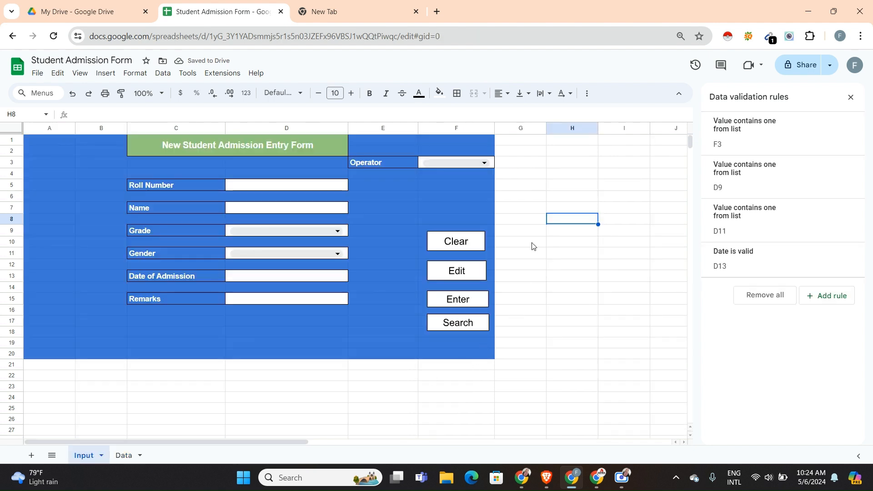
left_click(529, 223)
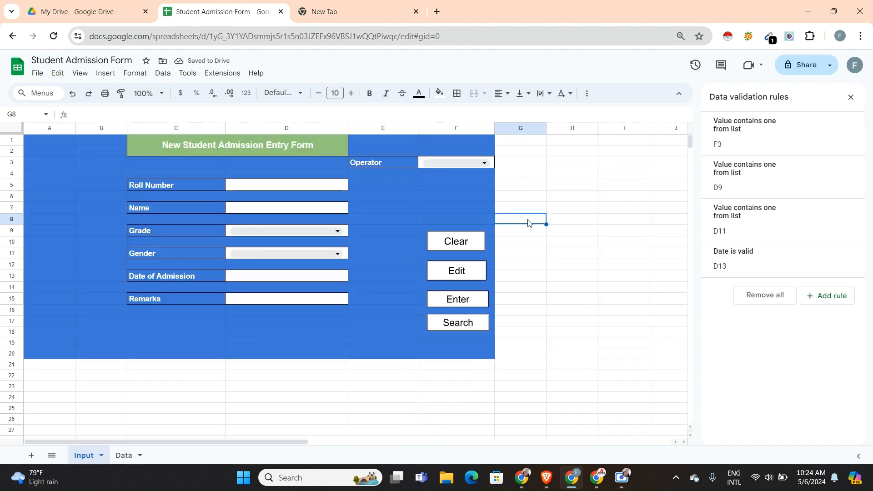
left_click(391, 275)
left_click(325, 333)
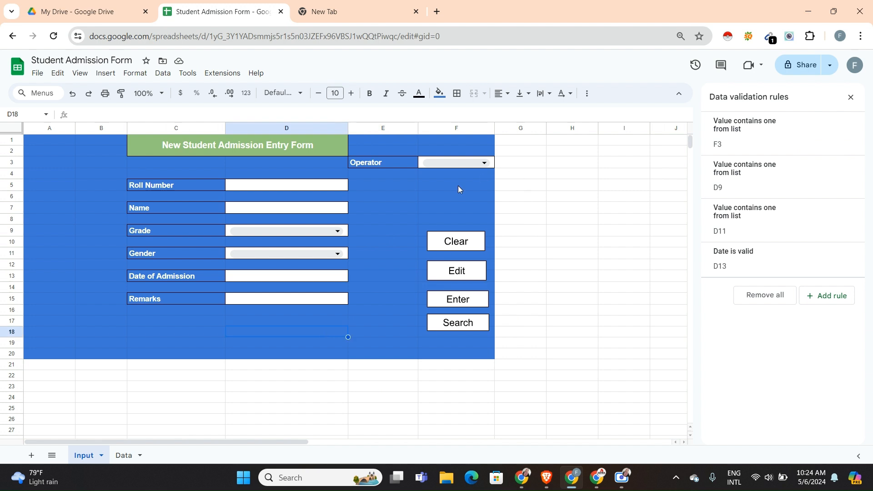
left_click(468, 246)
left_click_drag(457, 251, 457, 247)
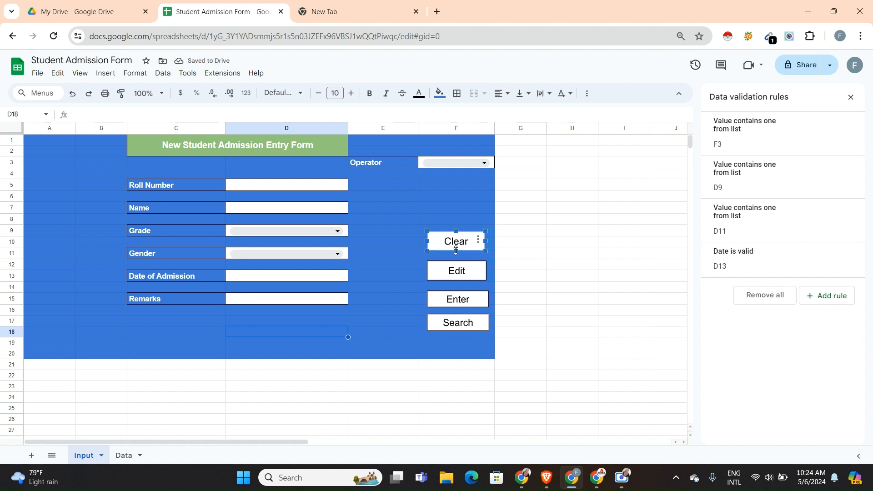
left_click(406, 290)
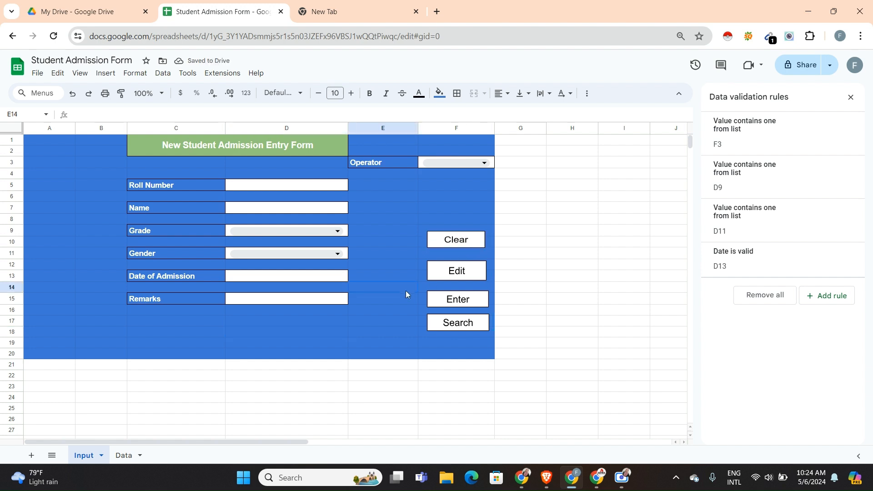
left_click(459, 242)
left_click_drag(457, 243, 458, 249)
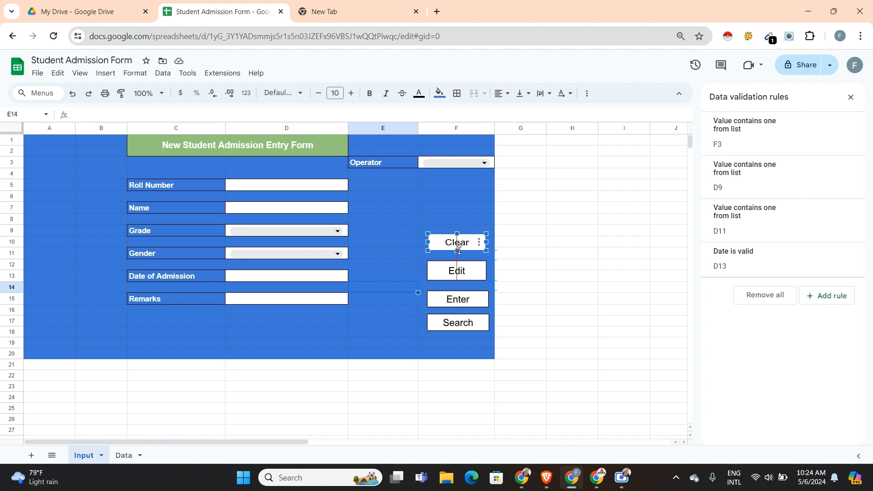
double_click(458, 248)
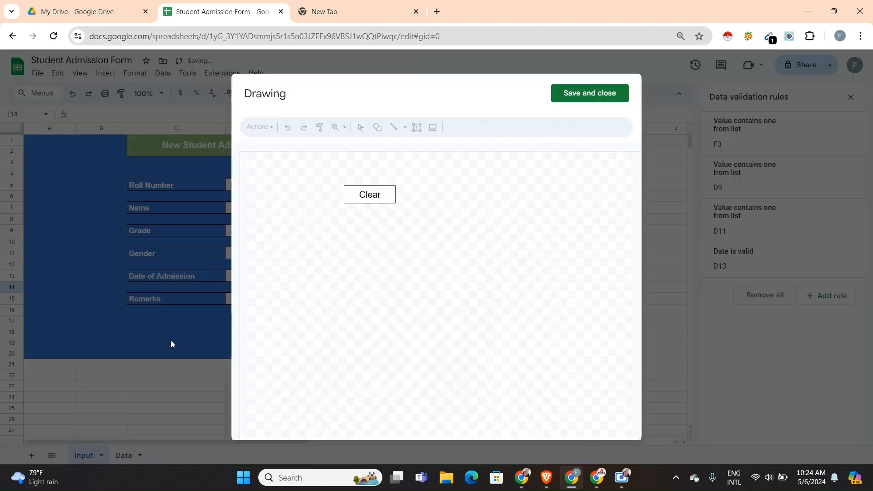
left_click(609, 98)
left_click(564, 229)
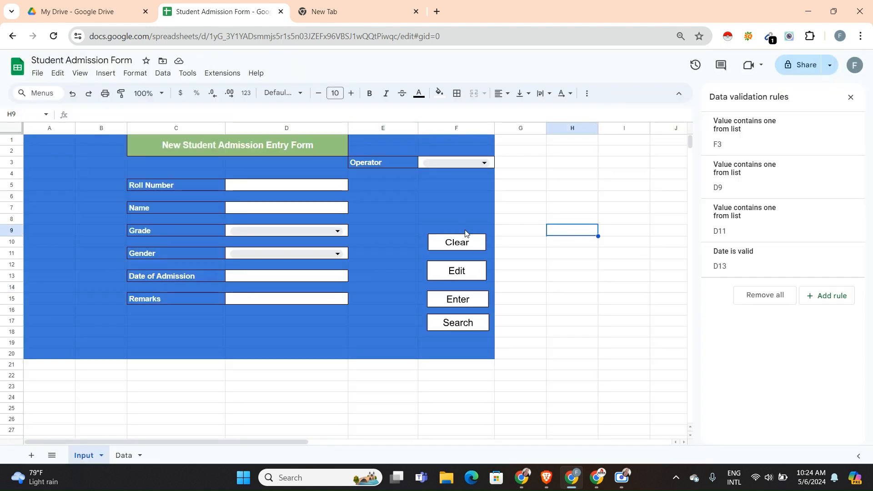
left_click(465, 234)
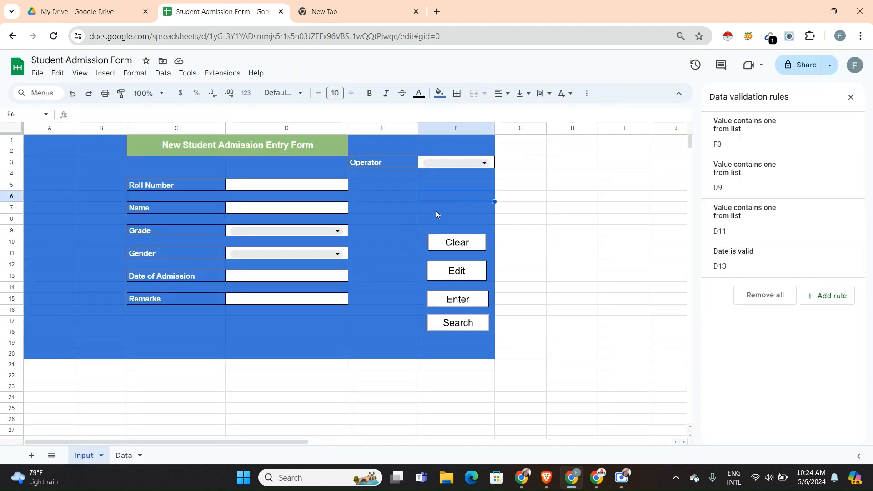
left_click(381, 334)
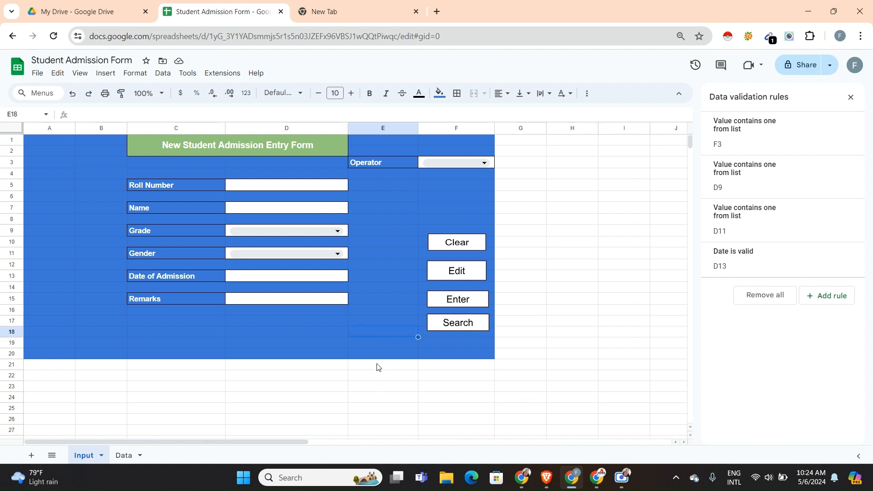
left_click(380, 216)
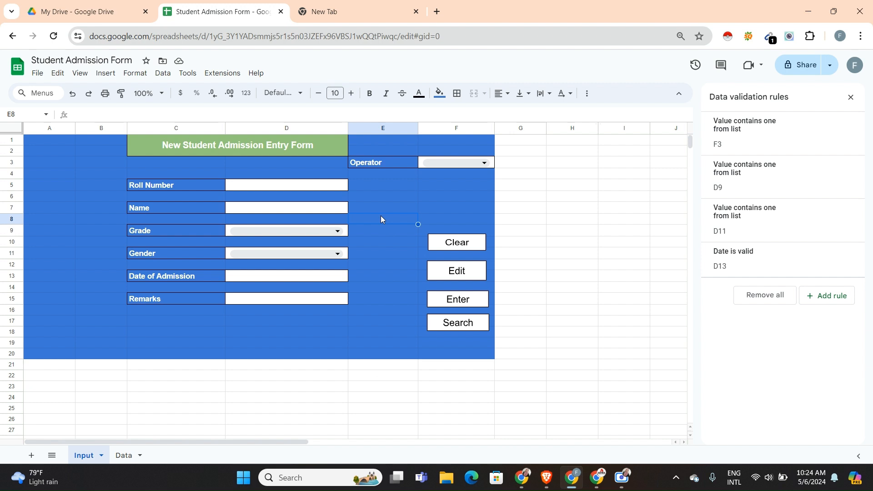
Step: Open ChatGPT in the empty browser tab and complete the human verification check
left_click(370, 8)
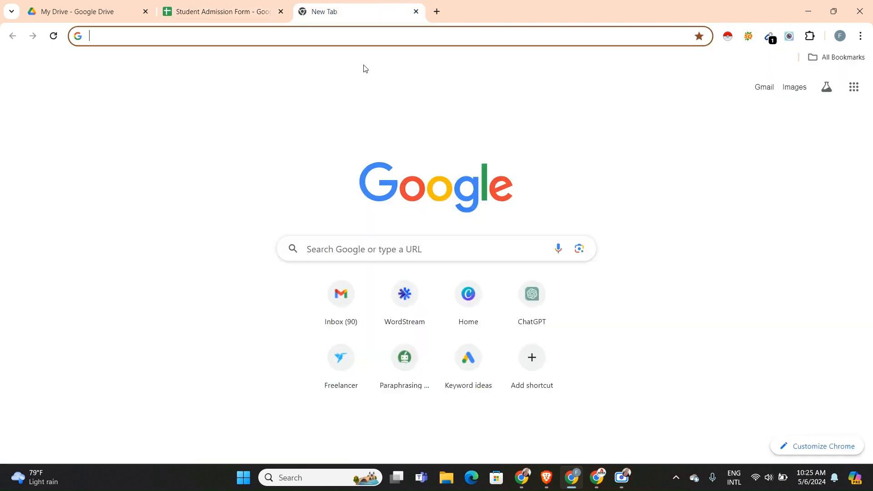
left_click(515, 297)
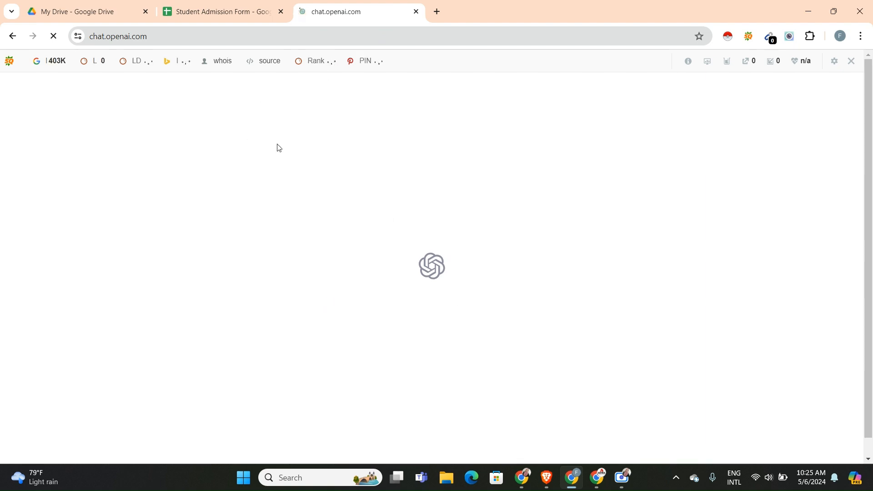
left_click(853, 64)
left_click(692, 104)
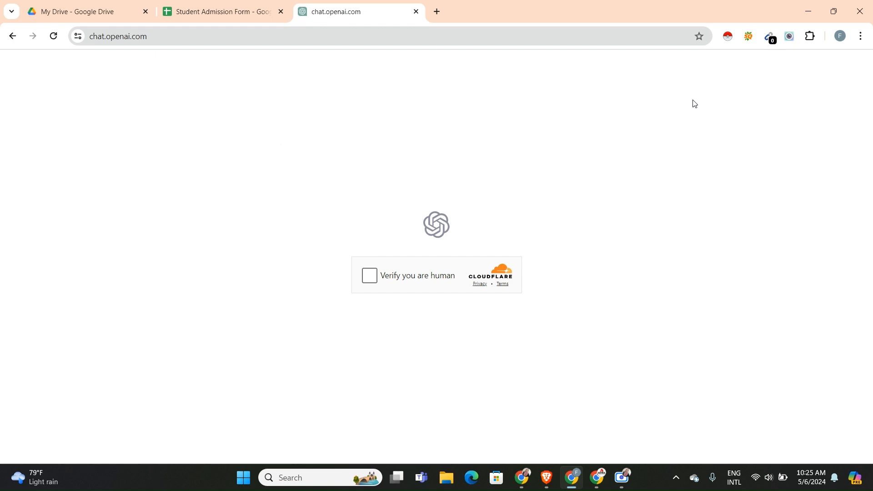
left_click(370, 275)
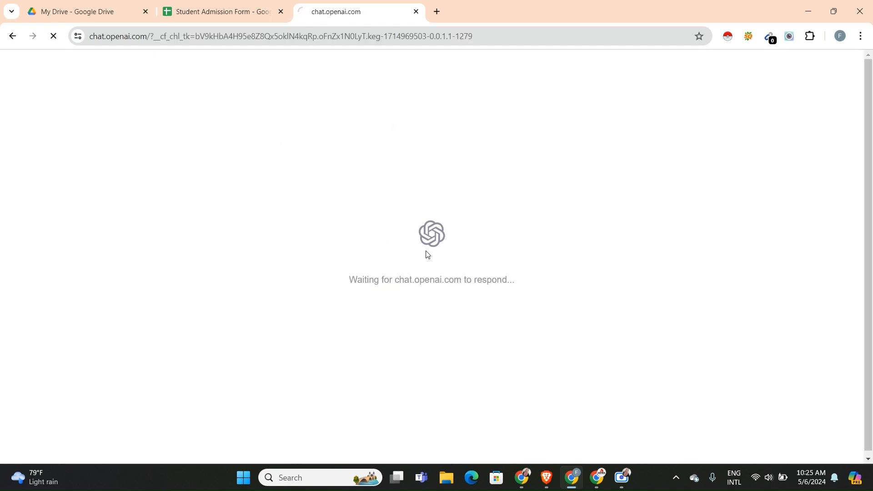
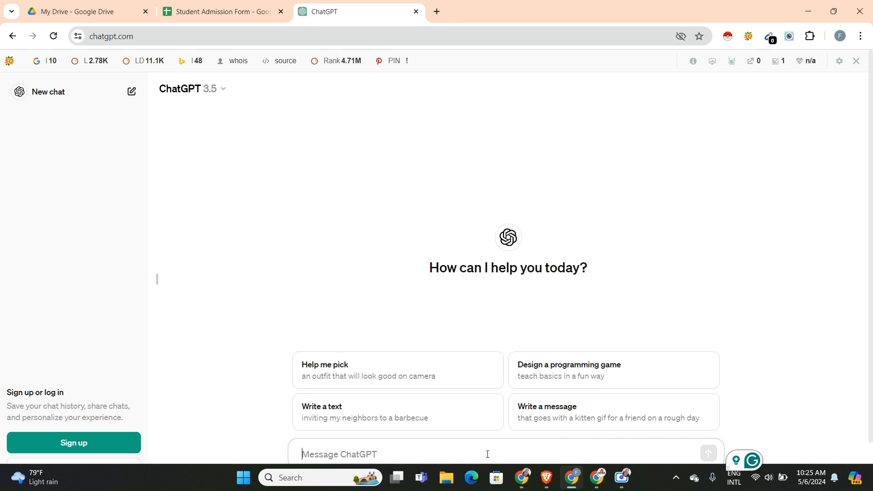
left_click(254, 6)
left_click(593, 159)
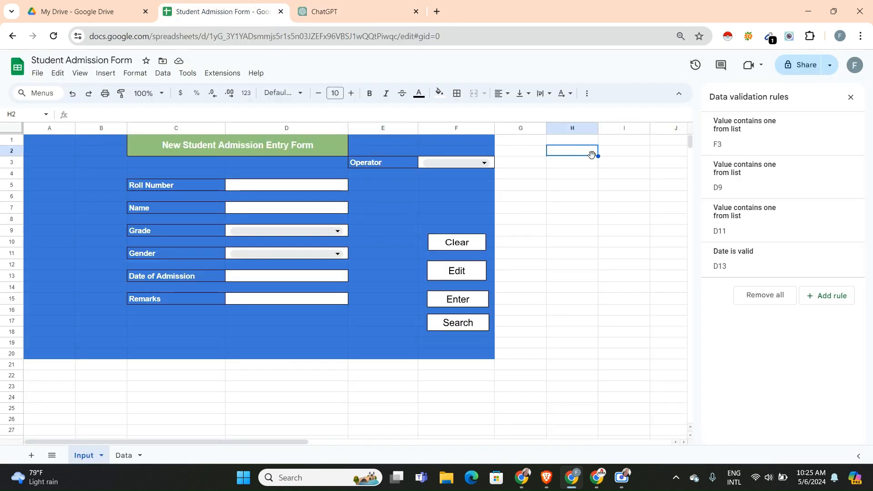
left_click(564, 184)
left_click(539, 211)
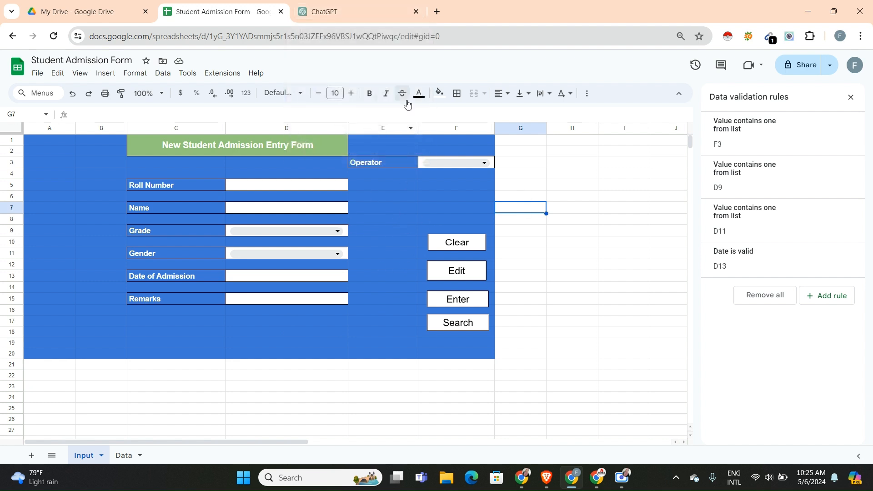
Step: Switch to the "Google sheets form script" document and copy the "Need Google Sheet script" heading with its full request text
left_click(357, 12)
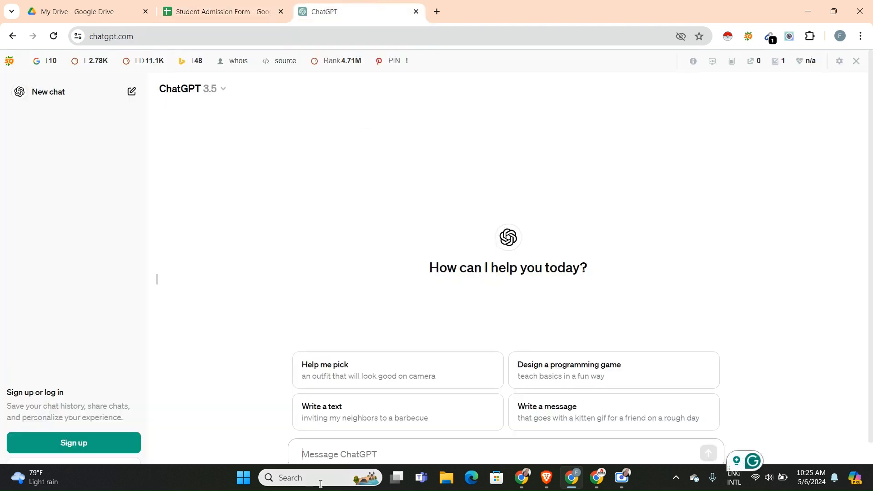
mouse_move(597, 477)
left_click(598, 428)
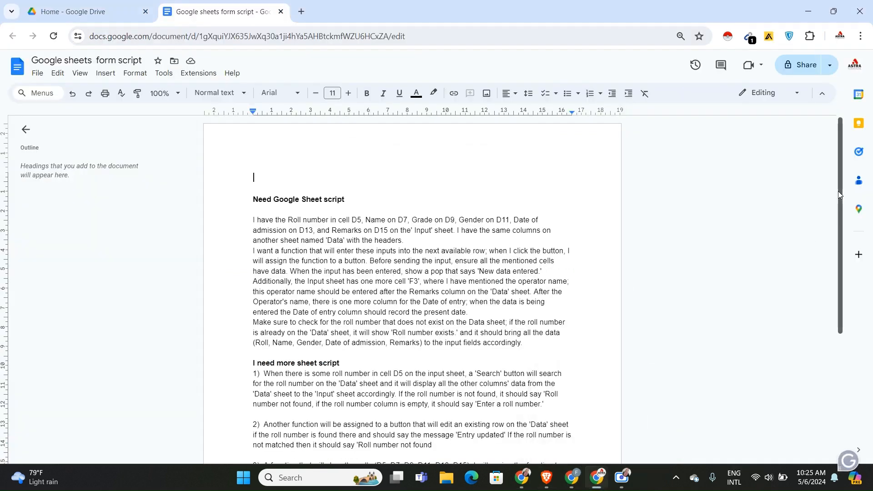
scroll(839, 191, "down", 1)
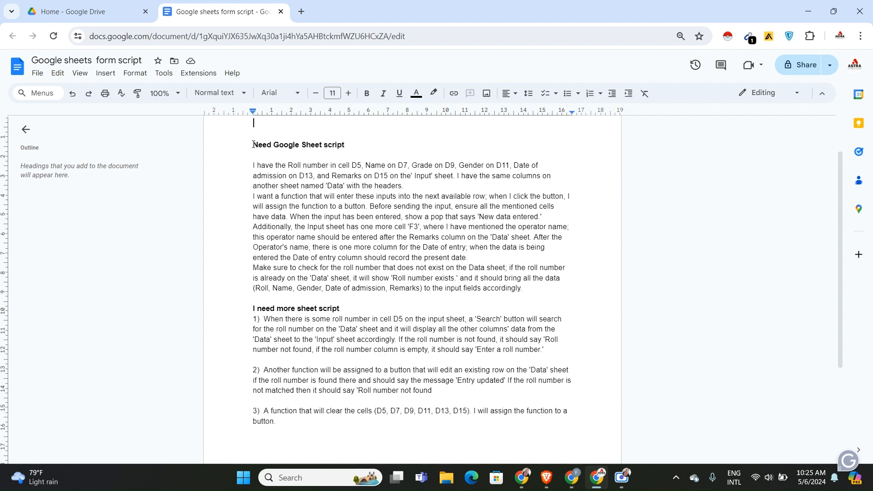
left_click_drag(252, 144, 523, 288)
key("ctrl+c")
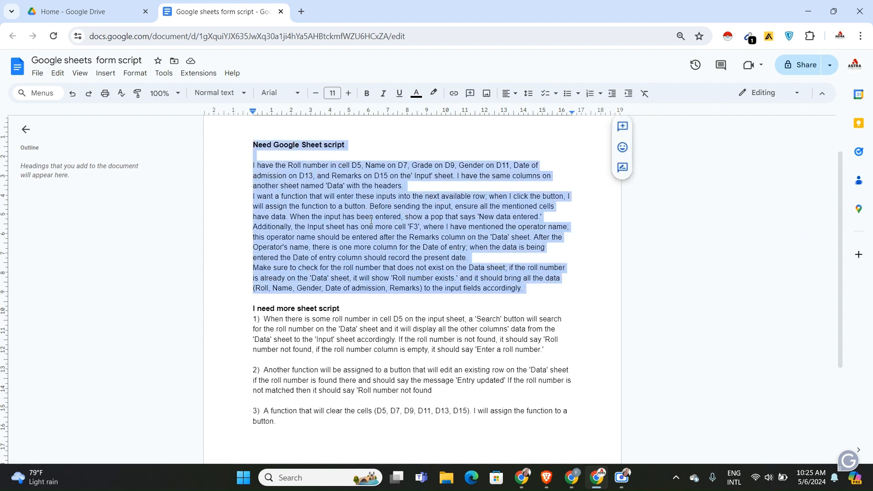
Step: Switch to ChatGPT and paste the copied script request into the message box
mouse_move(572, 477)
left_click(559, 418)
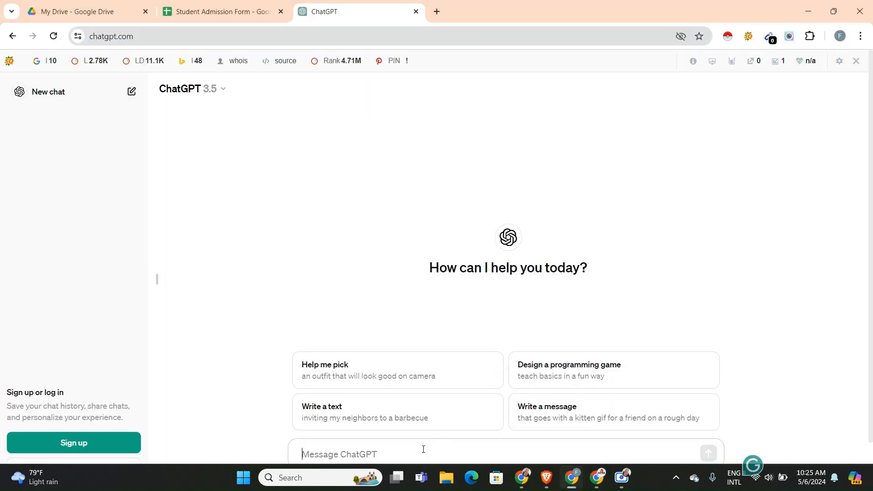
key("ctrl+v")
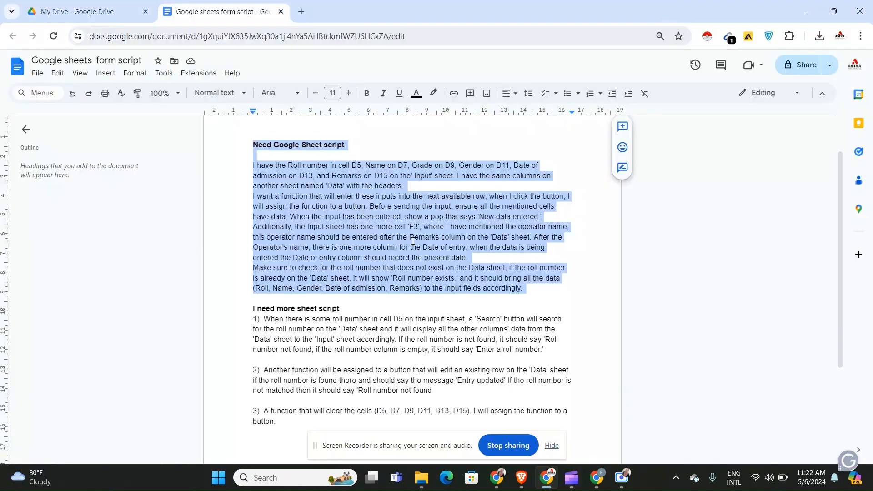
Step: In the script document, examine the "Need Google Sheet script" request, from its heading to the end of its body text
left_click(325, 186)
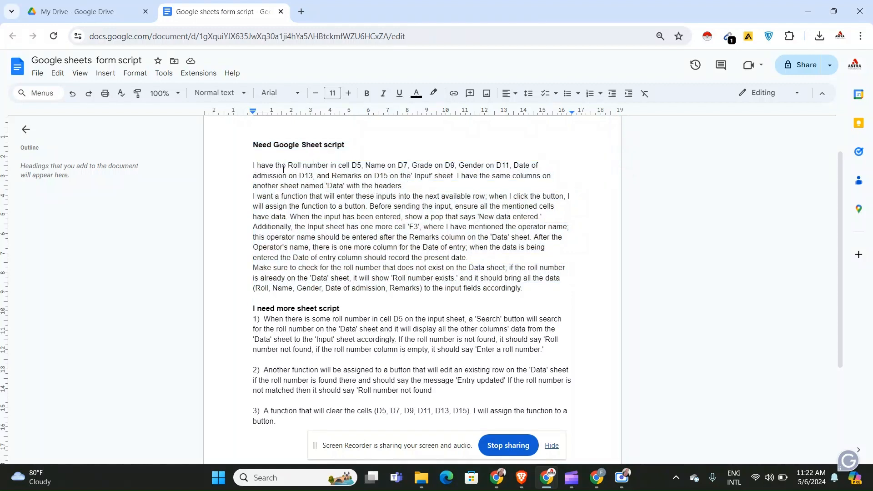
left_click_drag(252, 145, 257, 151)
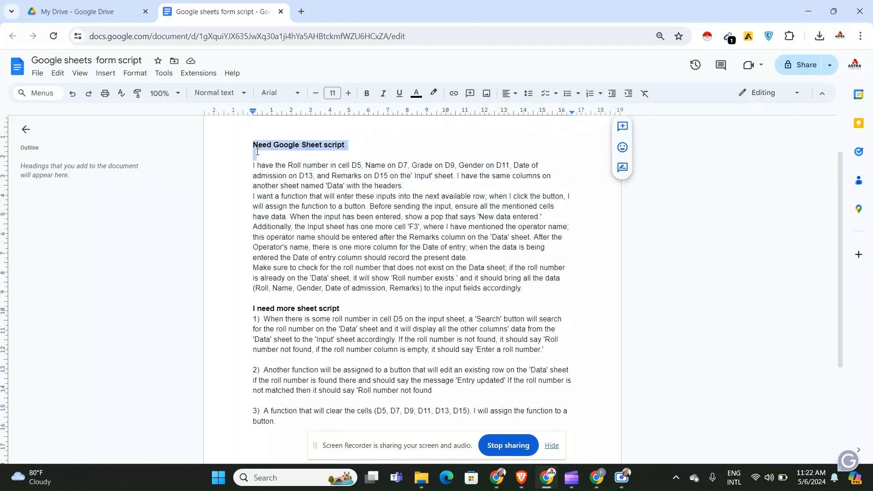
left_click(552, 447)
left_click(382, 234)
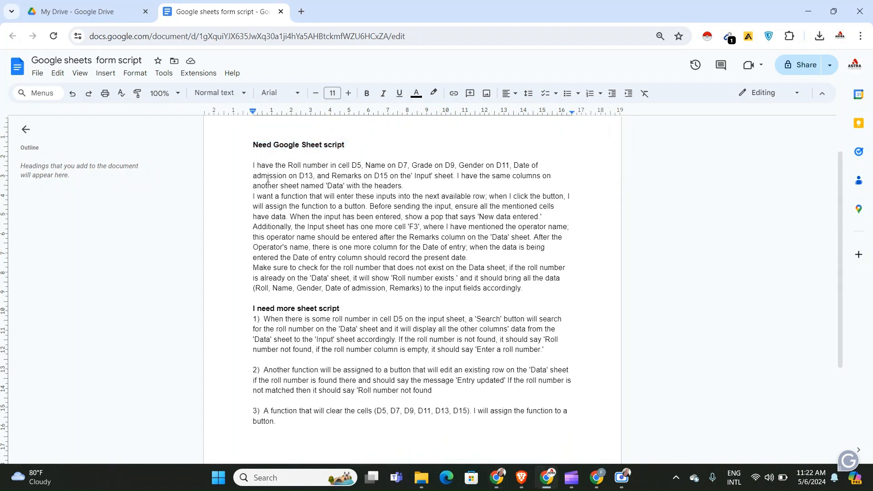
left_click_drag(252, 167, 526, 289)
left_click(370, 185)
Step: Switch to the Student Admission Form spreadsheet and check the Roll Number cell D5 and the Name cell D7
left_click(596, 483)
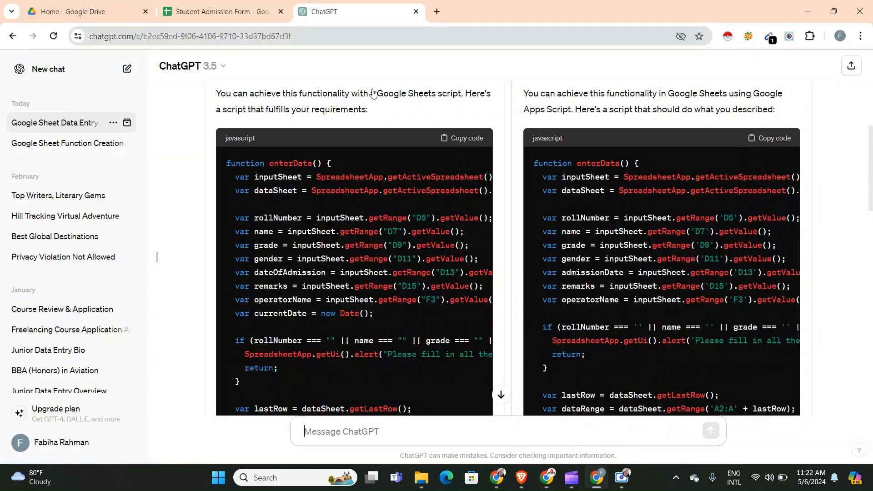
left_click(232, 9)
left_click(323, 187)
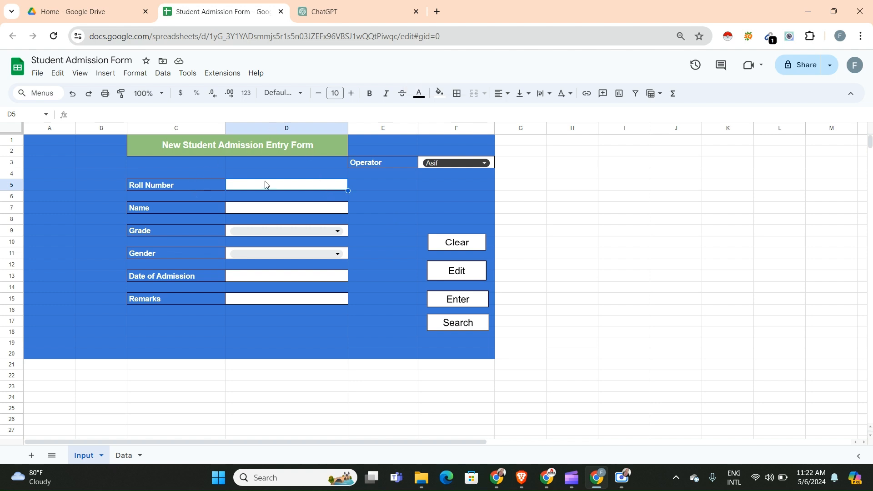
left_click(268, 210)
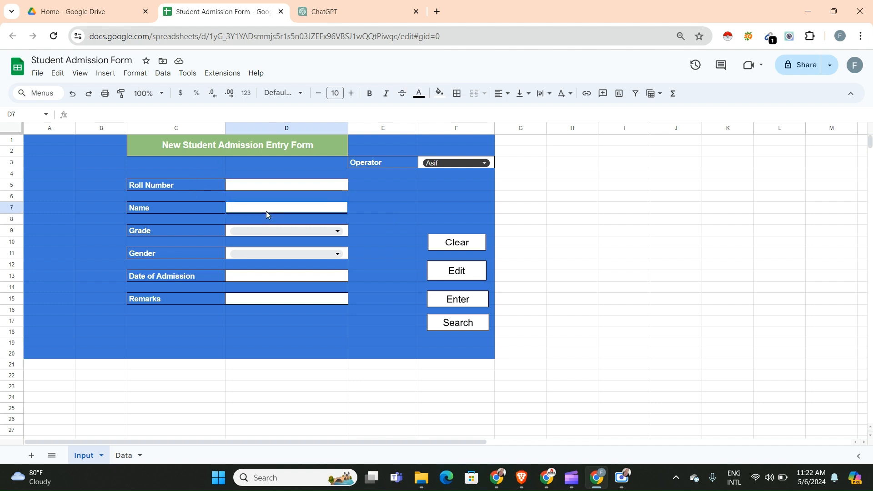
left_click(367, 201)
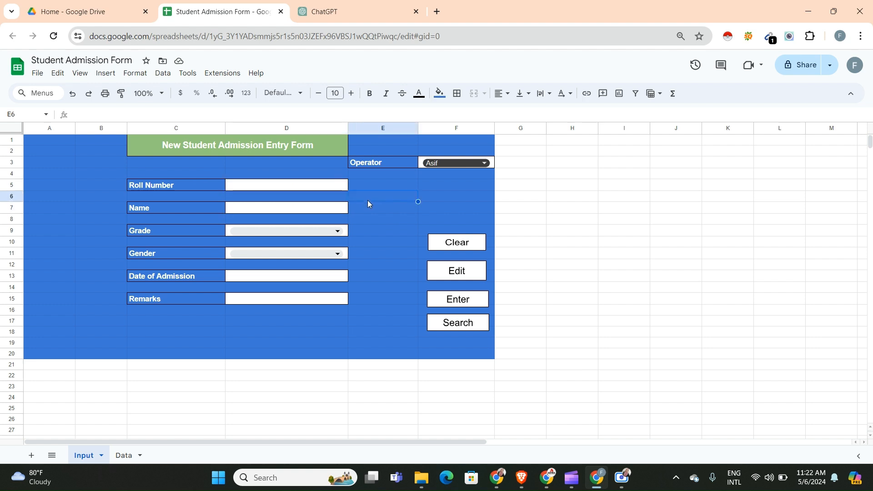
left_click(323, 186)
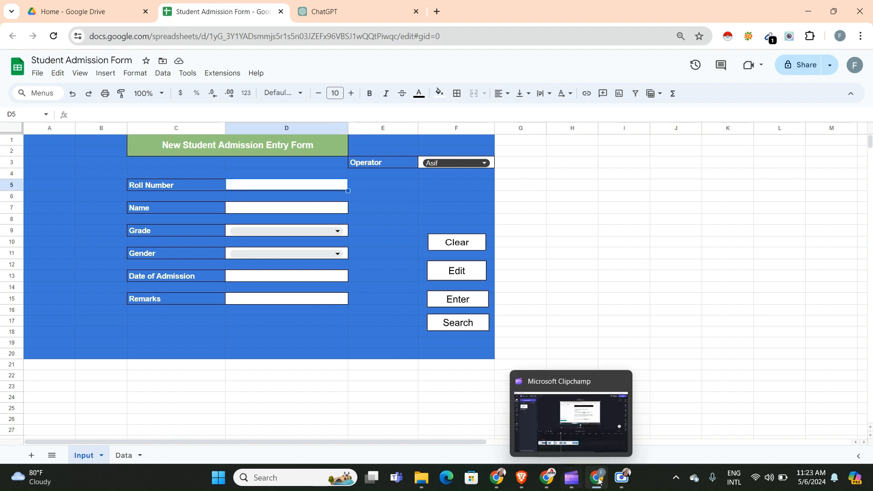
Step: Return to the script document and examine the request's heading and its opening lines on the input cell locations
mouse_move(547, 477)
left_click(547, 454)
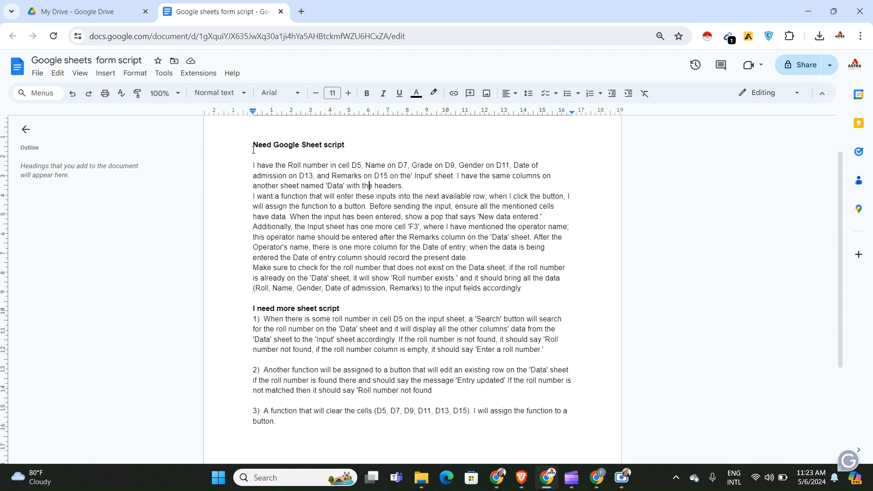
left_click_drag(254, 145, 370, 146)
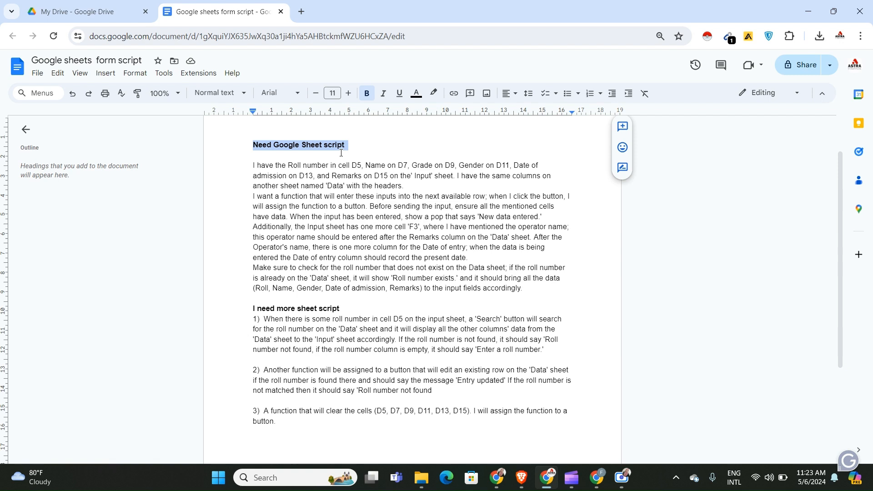
double_click(250, 168)
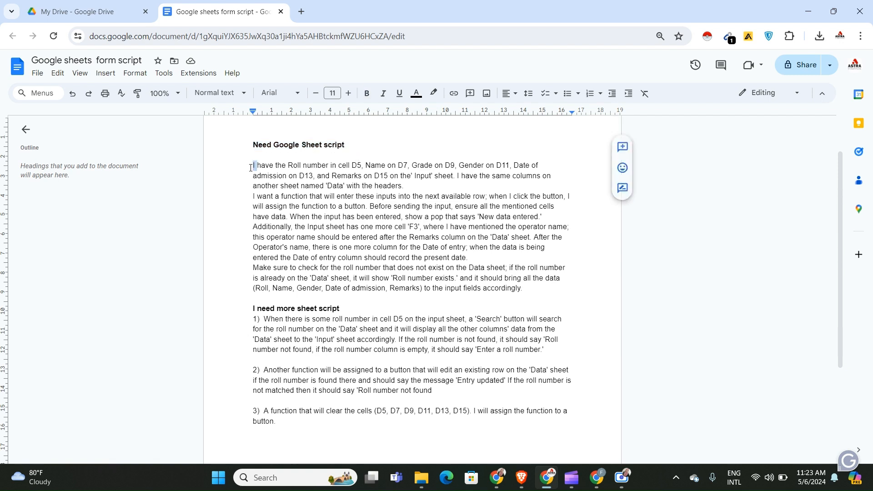
left_click(284, 174)
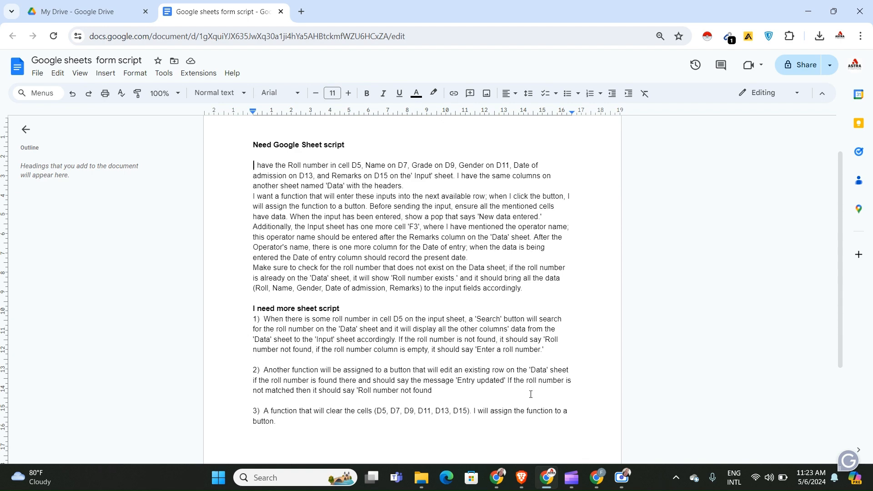
Step: Compare the form's roll number cell D5 with the field locations and 'Input' sheet name given in the script request document
mouse_move(594, 486)
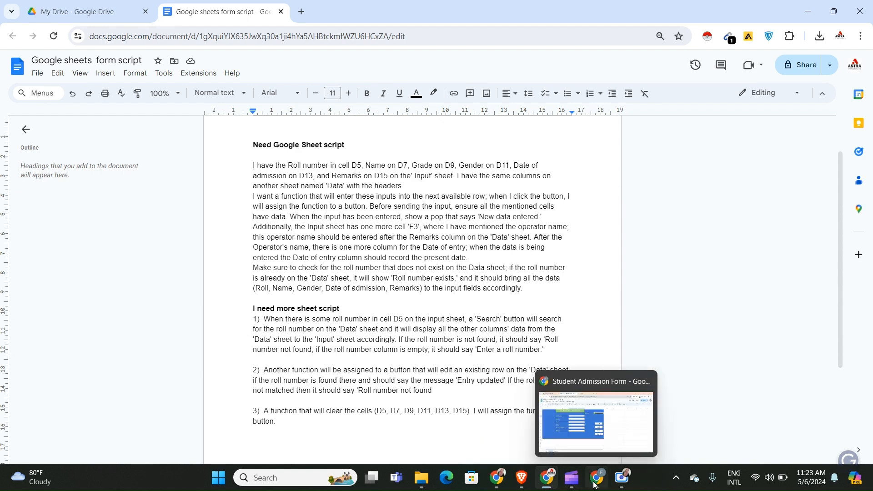
left_click(580, 432)
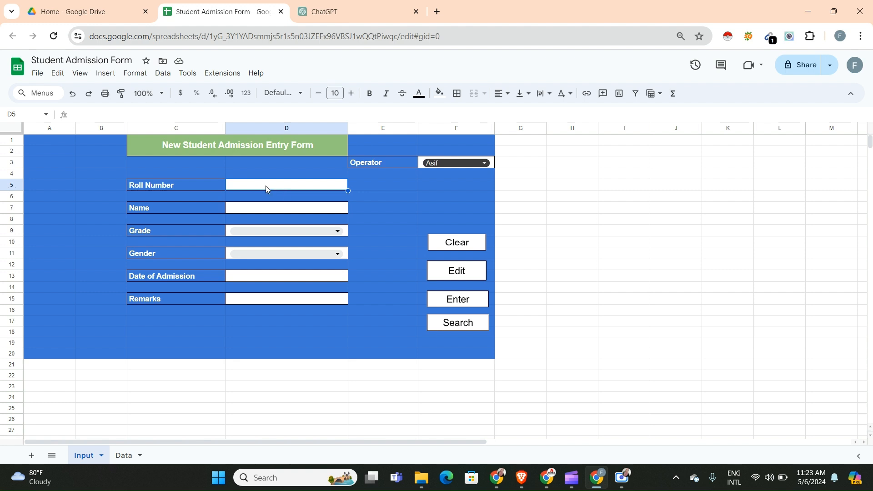
left_click(172, 184)
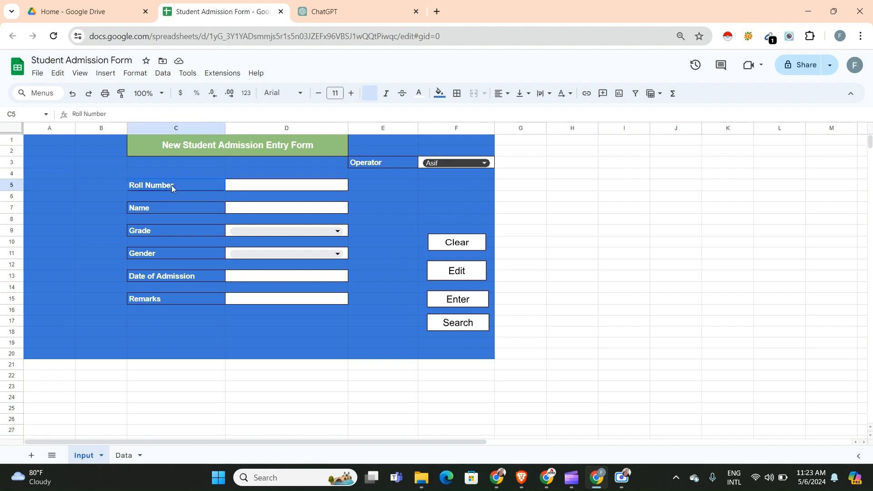
left_click(241, 190)
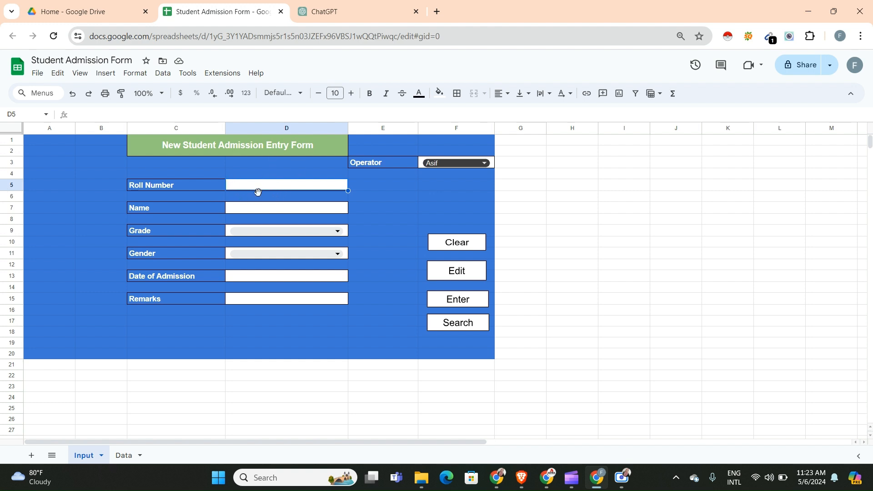
mouse_move(590, 482)
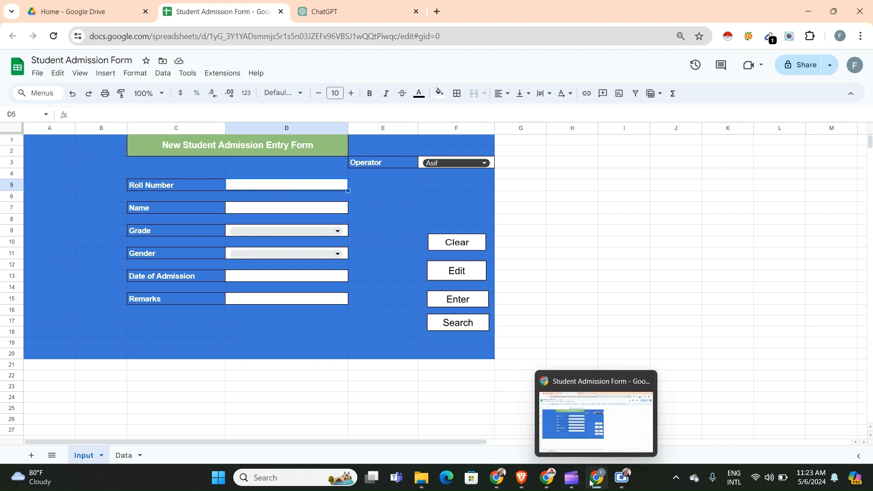
mouse_move(547, 481)
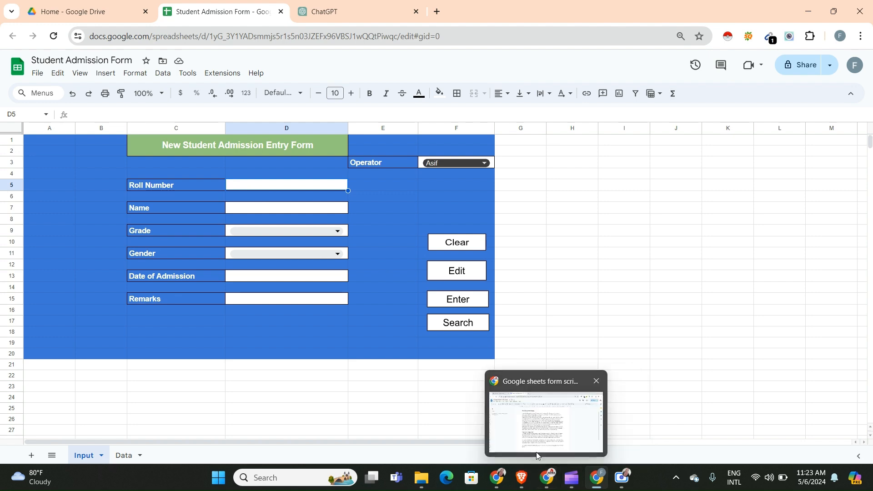
left_click(537, 452)
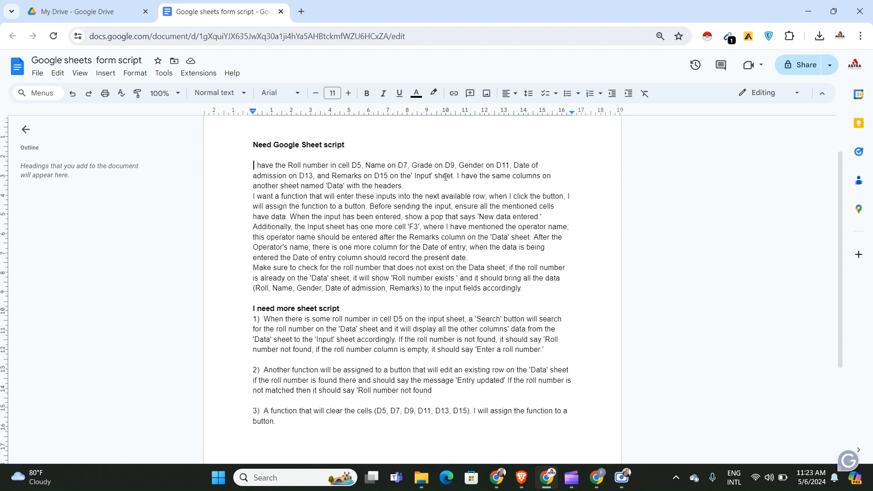
double_click(413, 176)
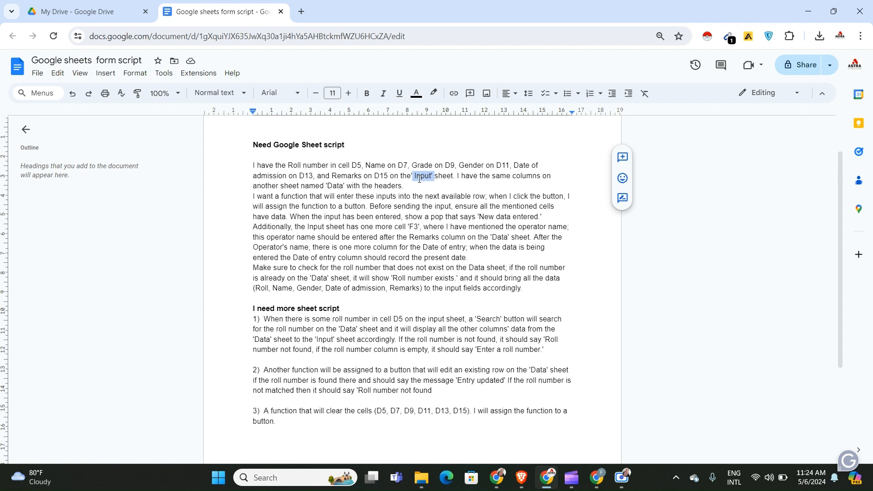
left_click(462, 178)
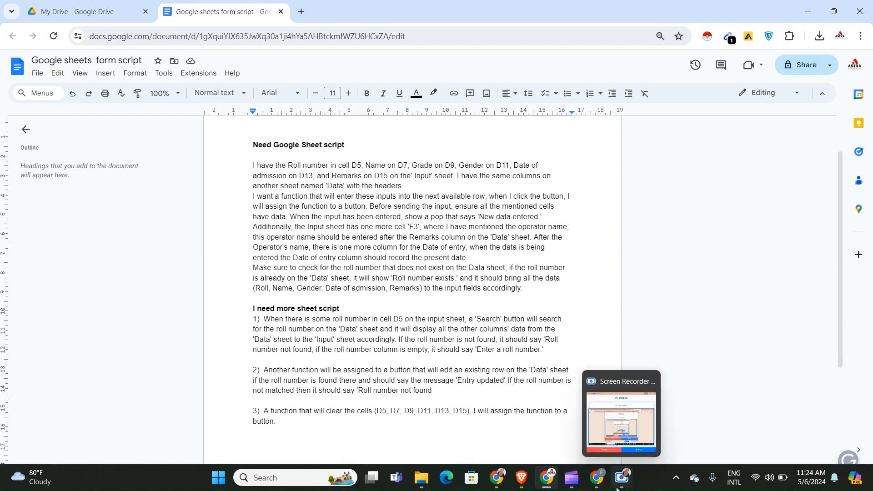
Step: Examine the Data sheet's column headers from Roll Number to Date of Entry in the Student Admission Form spreadsheet, and return to the Input sheet
mouse_move(598, 478)
left_click(586, 445)
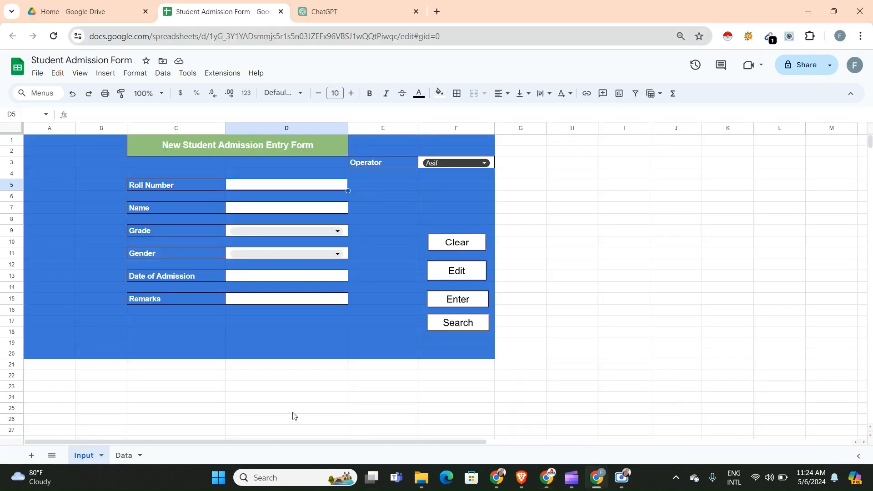
left_click(125, 455)
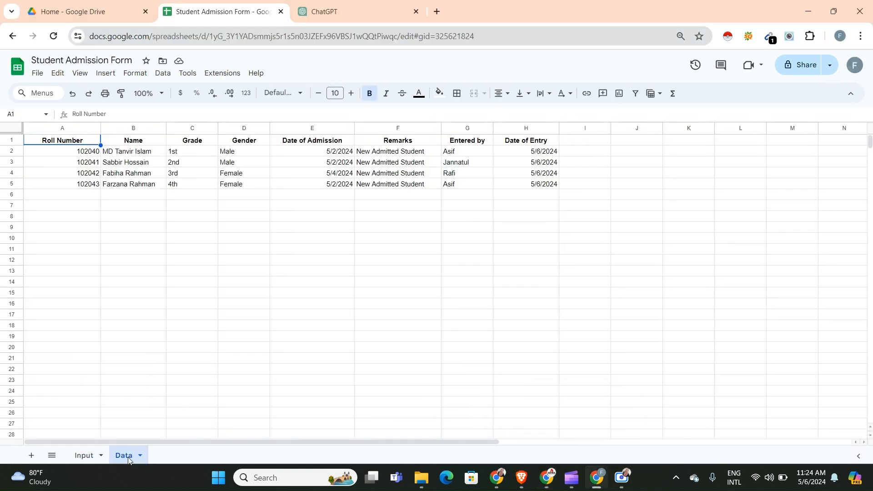
left_click_drag(85, 142, 537, 141)
left_click(533, 146)
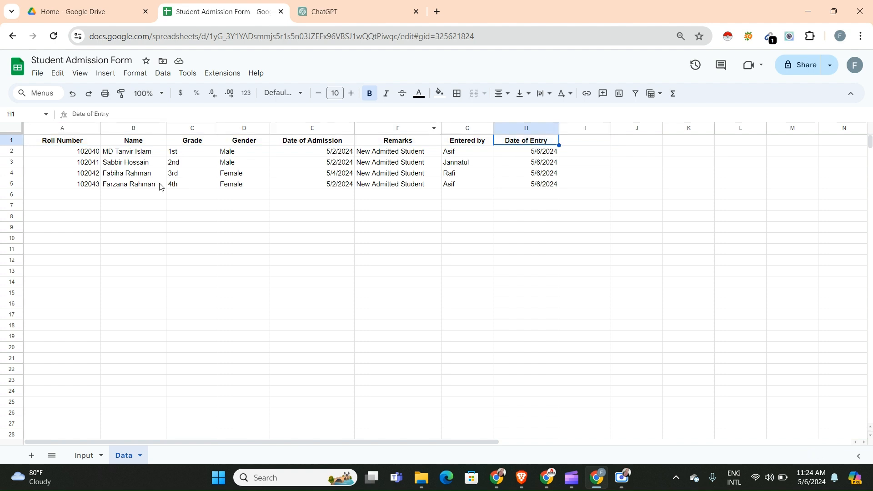
left_click(84, 456)
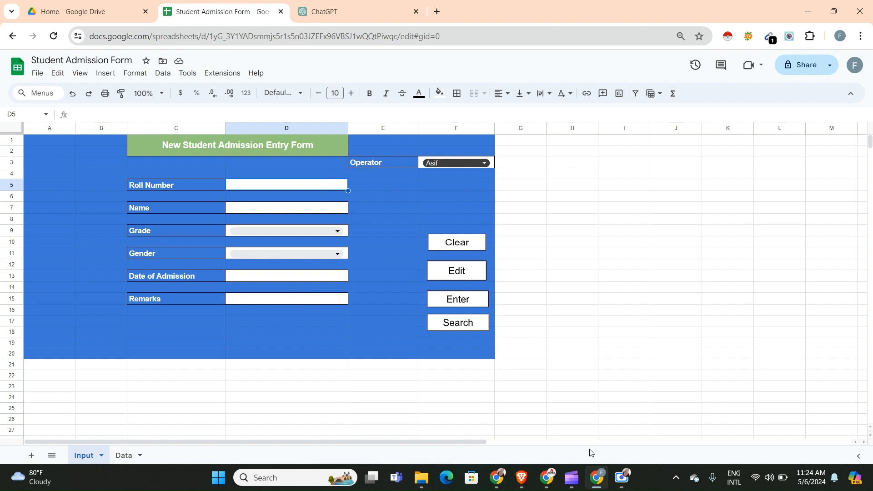
Step: Check the script request document's data entry requirements against the Input form and the existing rows on the Data sheet
mouse_move(586, 488)
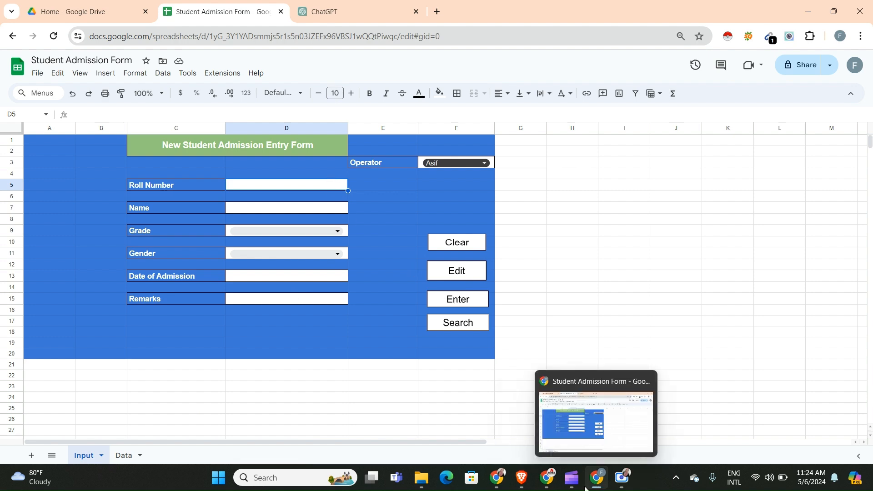
left_click(547, 478)
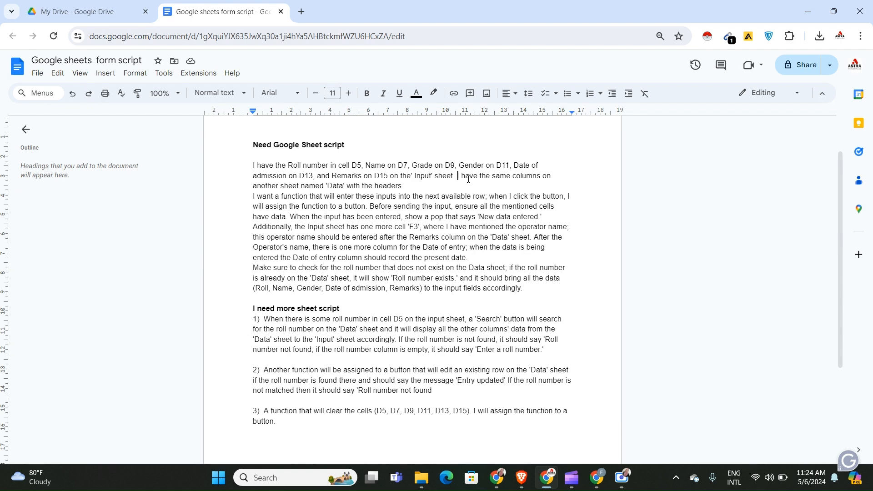
mouse_move(597, 477)
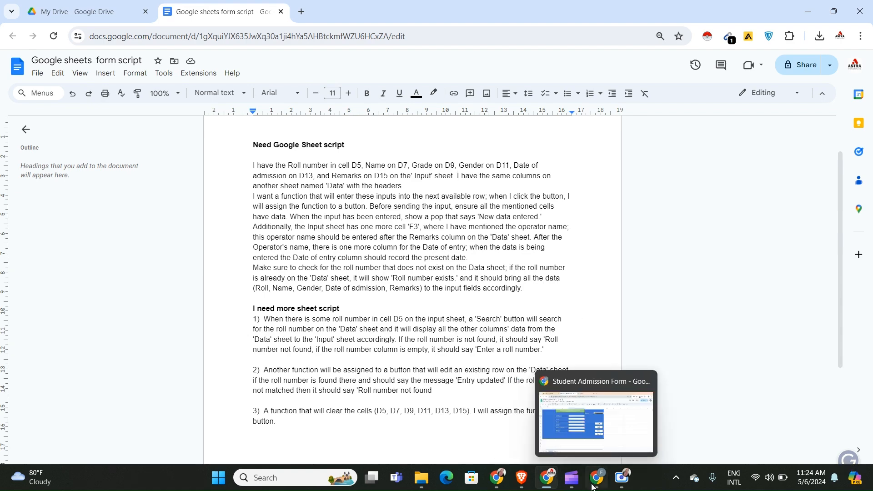
left_click(563, 420)
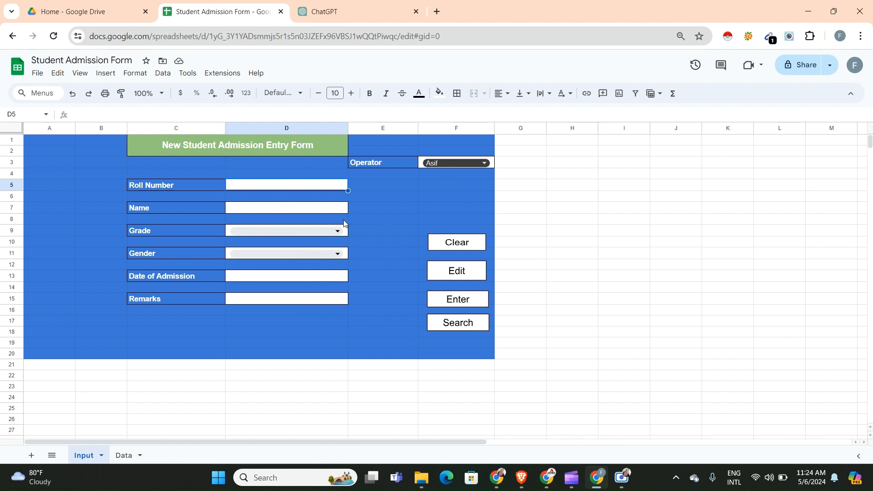
left_click(124, 455)
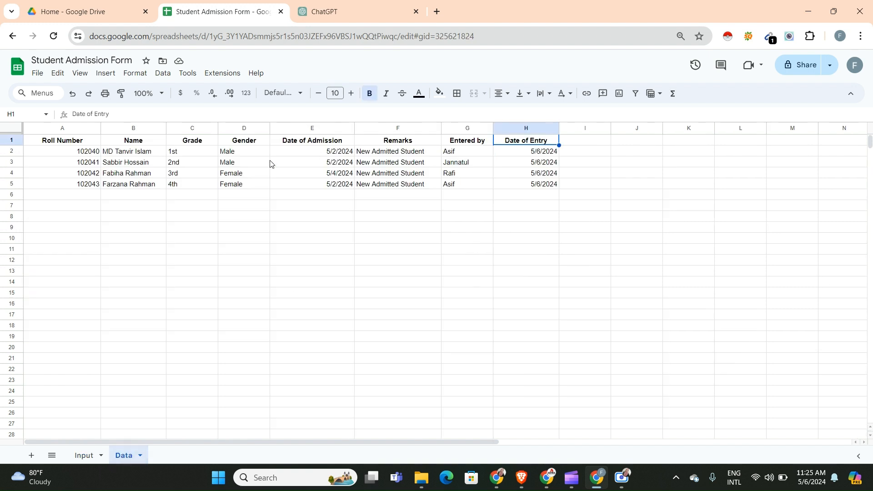
left_click(82, 460)
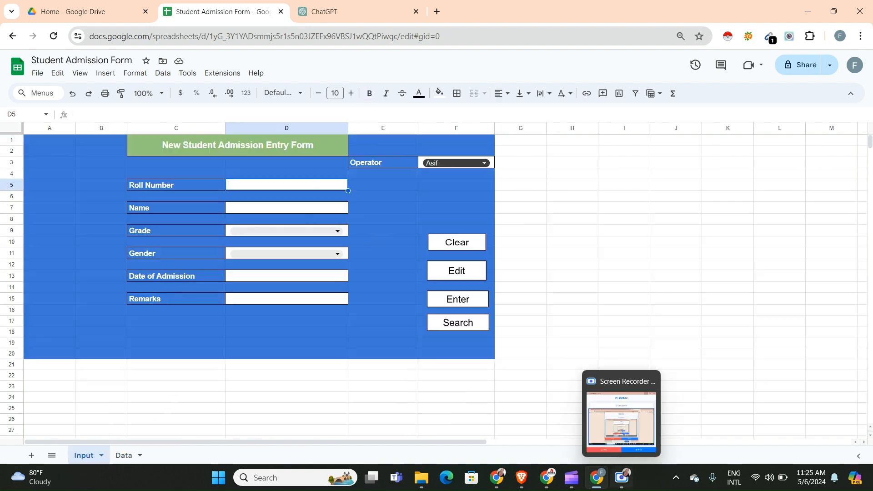
mouse_move(547, 478)
left_click(546, 441)
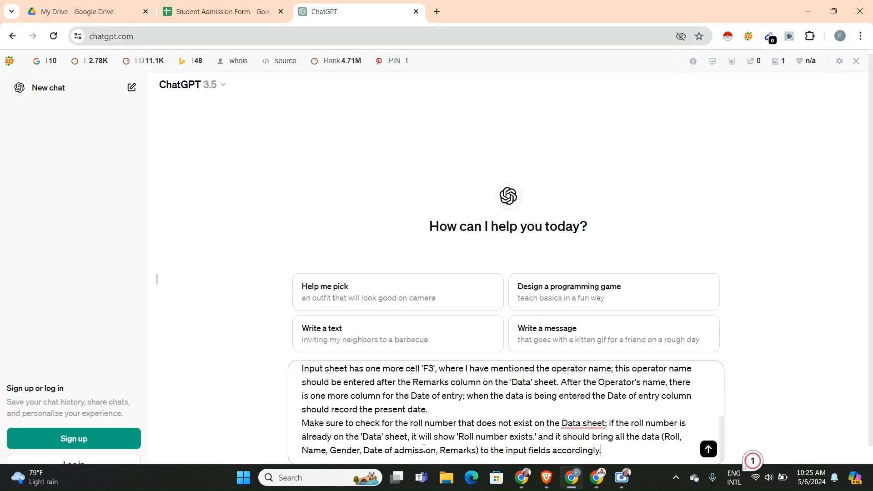
Step: Submit the Google Sheet script request to ChatGPT for a function that enters the Input fields into the Data sheet
key("Return")
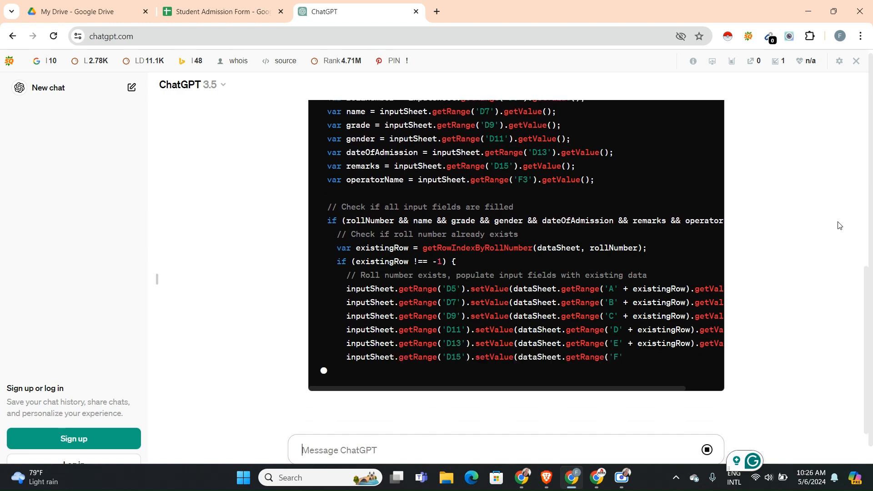
left_click_drag(865, 296, 855, 160)
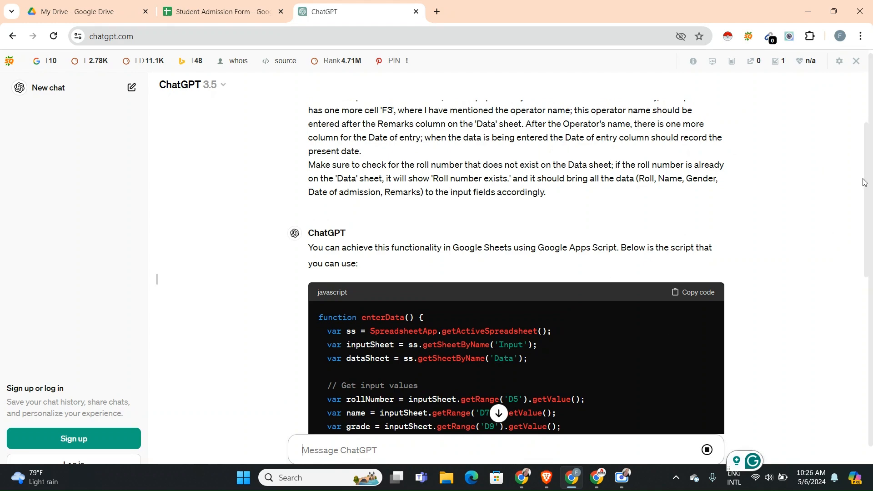
left_click_drag(866, 182, 859, 97)
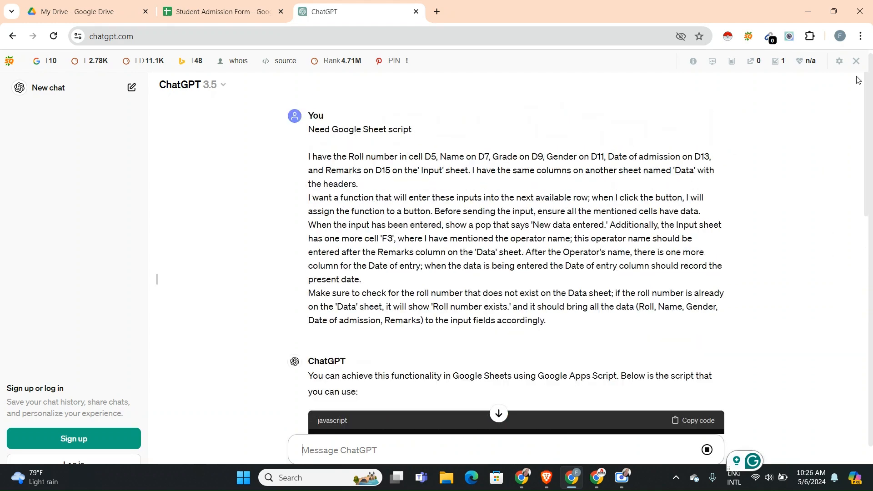
Step: Disable the SEObar for this domain only
left_click(857, 62)
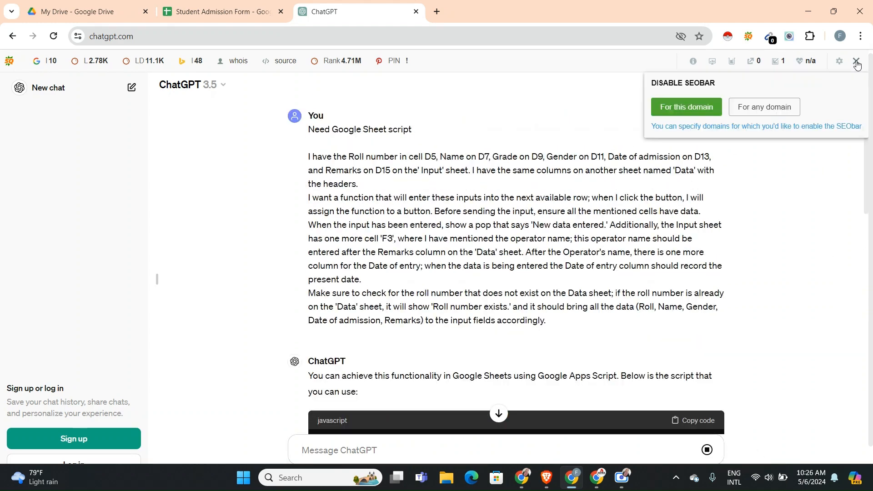
left_click(706, 113)
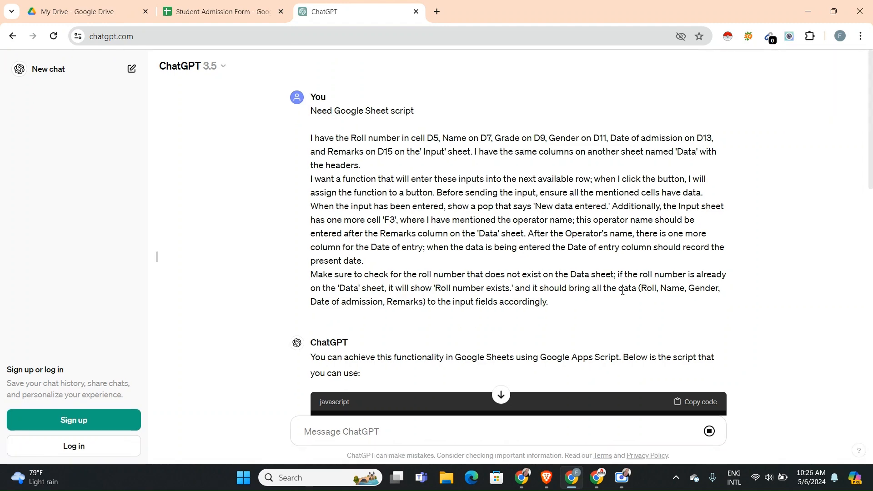
Step: Review the generated enterData script and its setup instructions, and copy the complete code
scroll(623, 292, "down", 3)
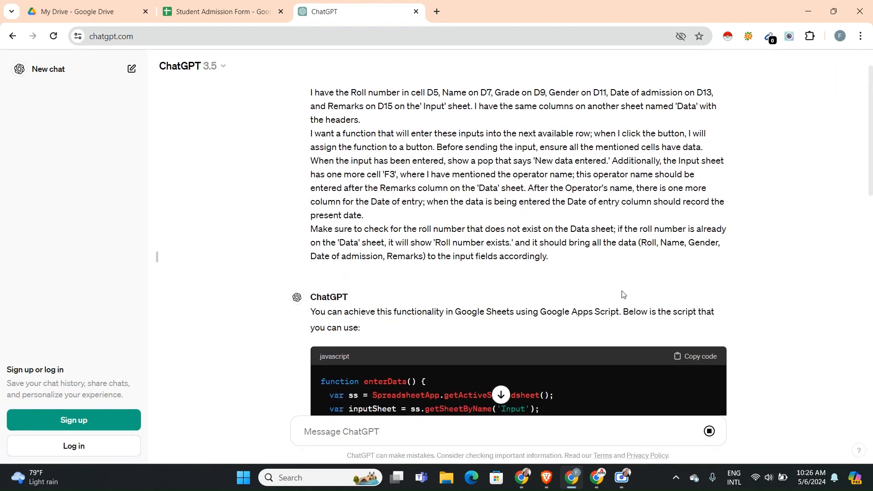
scroll(622, 291, "down", 10)
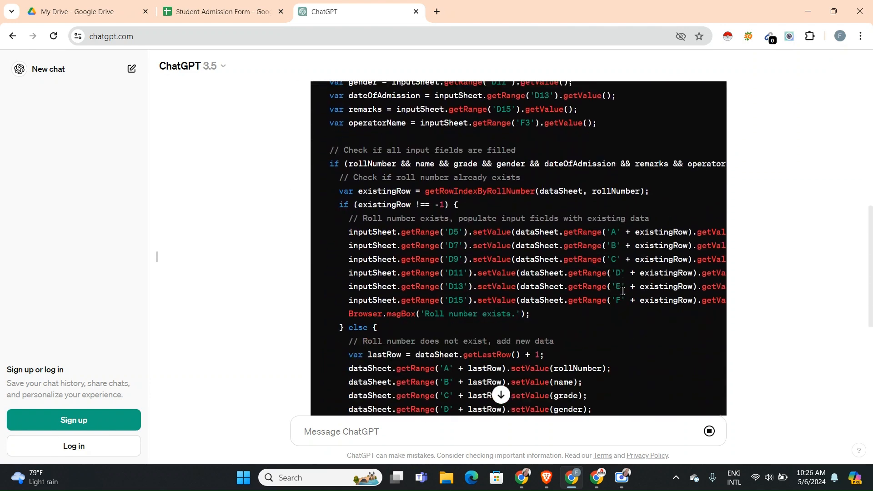
scroll(622, 295, "down", 5)
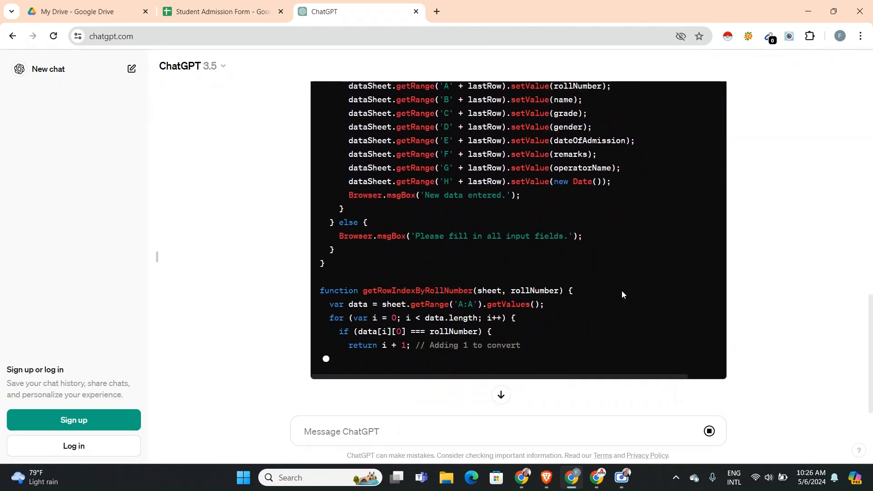
scroll(622, 294, "down", 3)
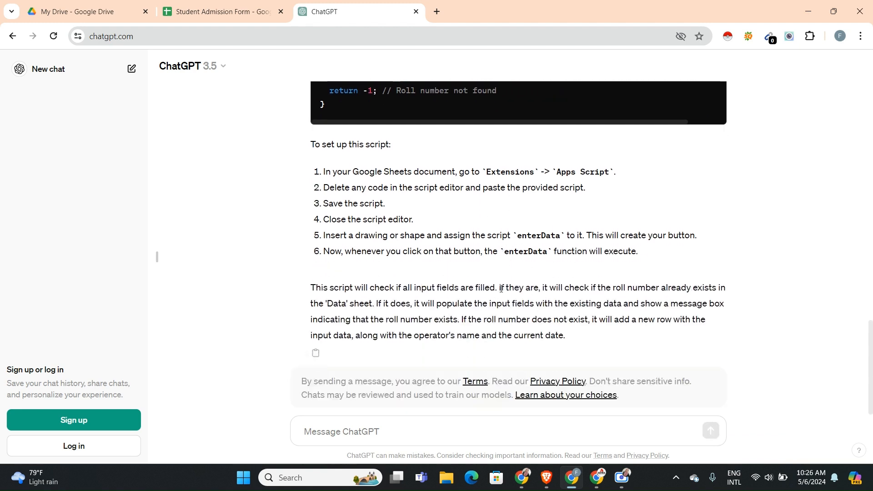
scroll(501, 289, "up", 15)
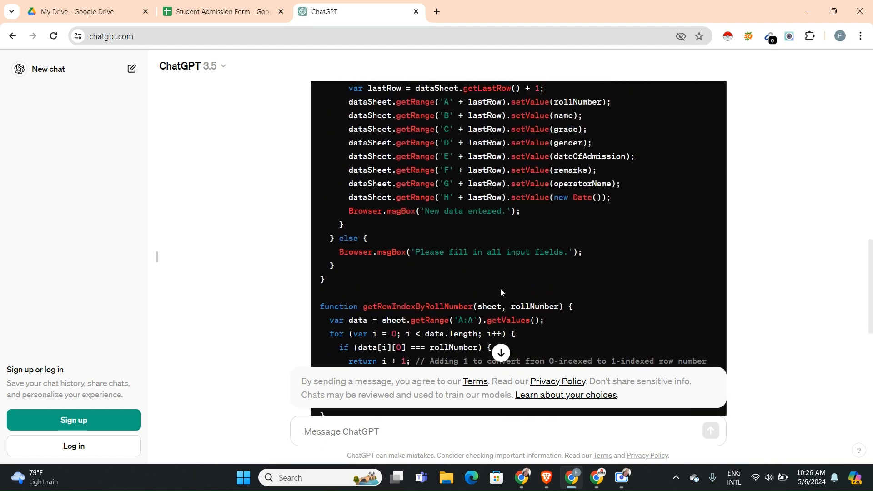
scroll(501, 289, "up", 3)
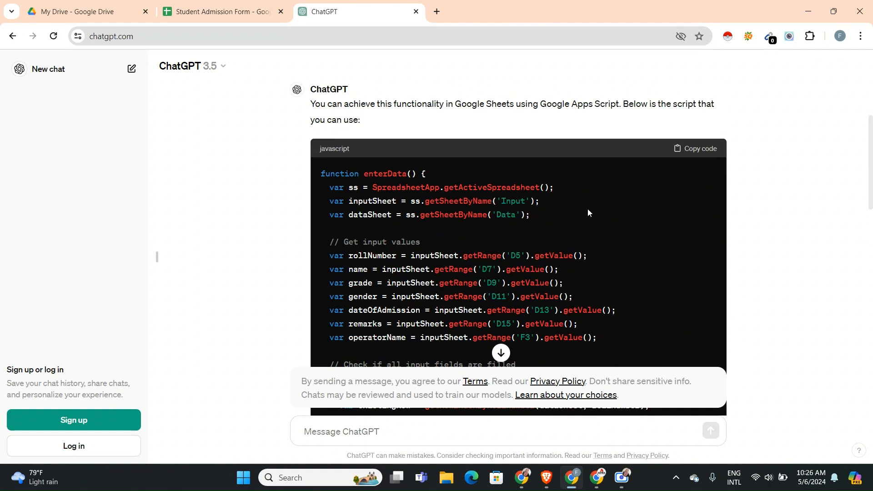
left_click(699, 154)
left_click(699, 151)
Step: Open the Apps Script editor from the Student Admission Form spreadsheet and delete the default myFunction code in Code.gs
left_click(242, 14)
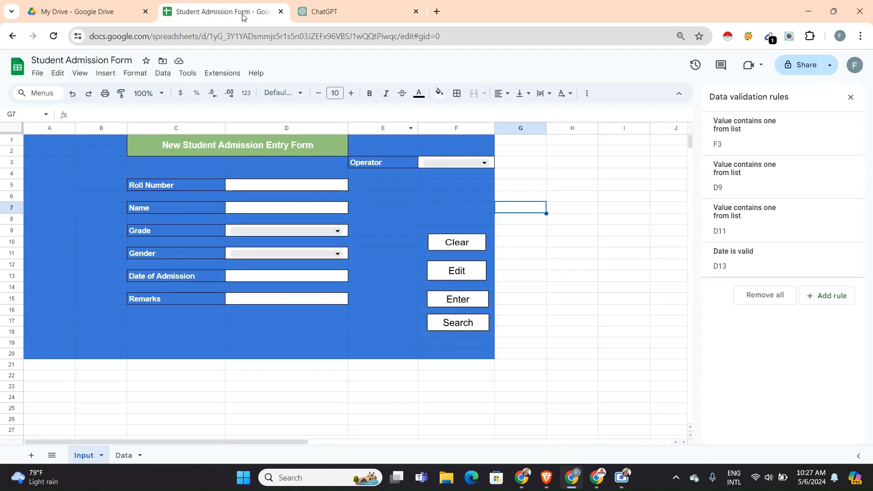
left_click(348, 14)
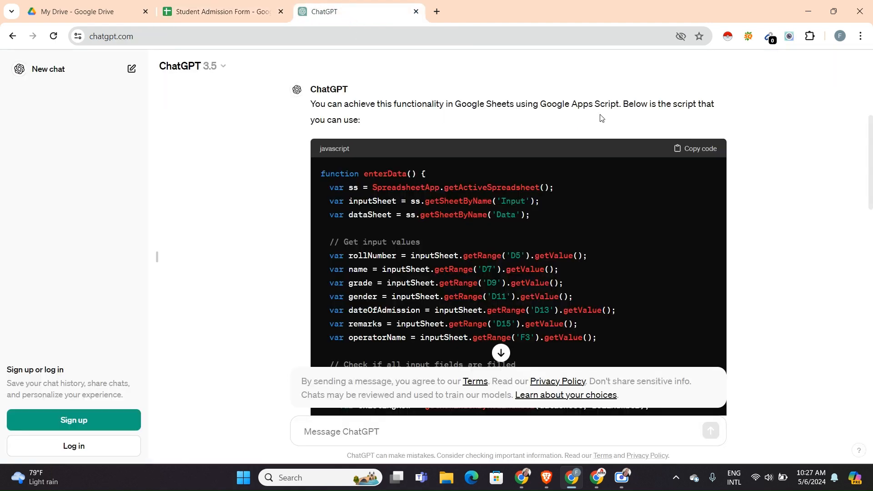
left_click(238, 12)
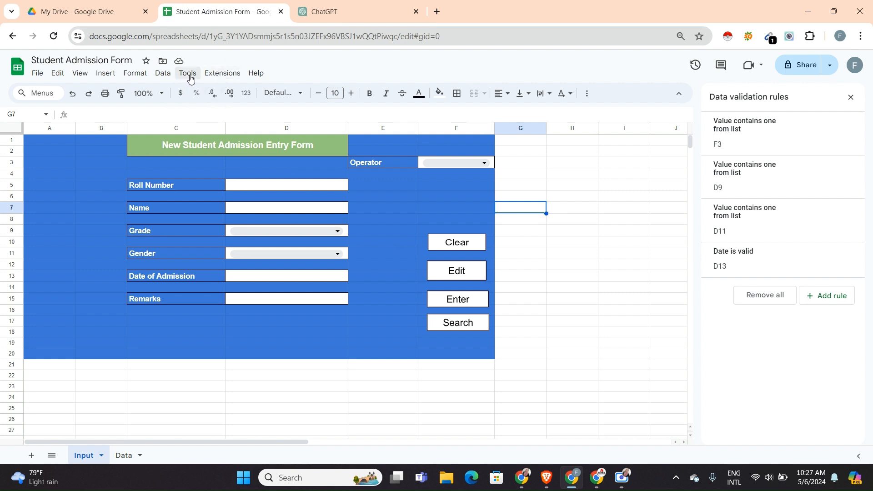
left_click(217, 75)
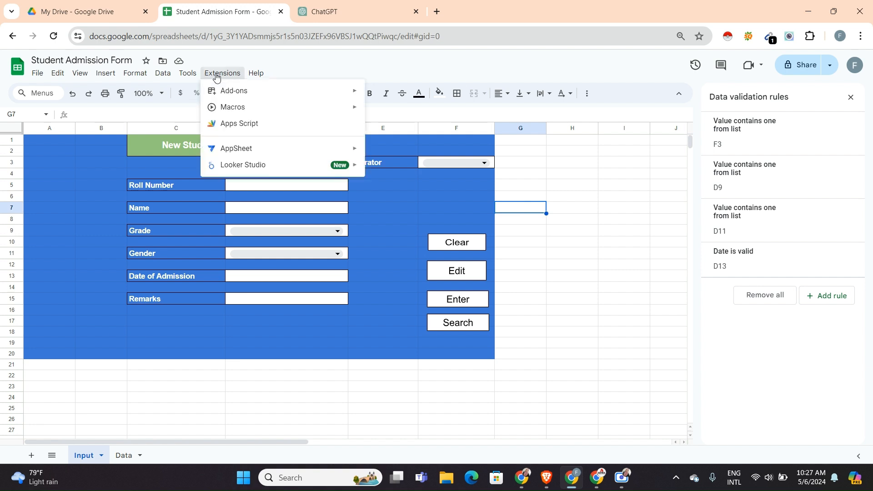
left_click(246, 129)
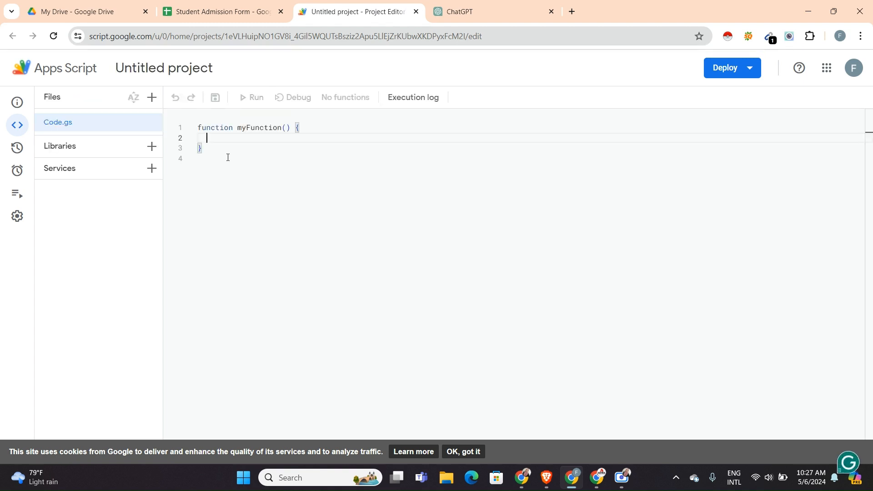
left_click_drag(228, 157, 184, 128)
key("BackSpace")
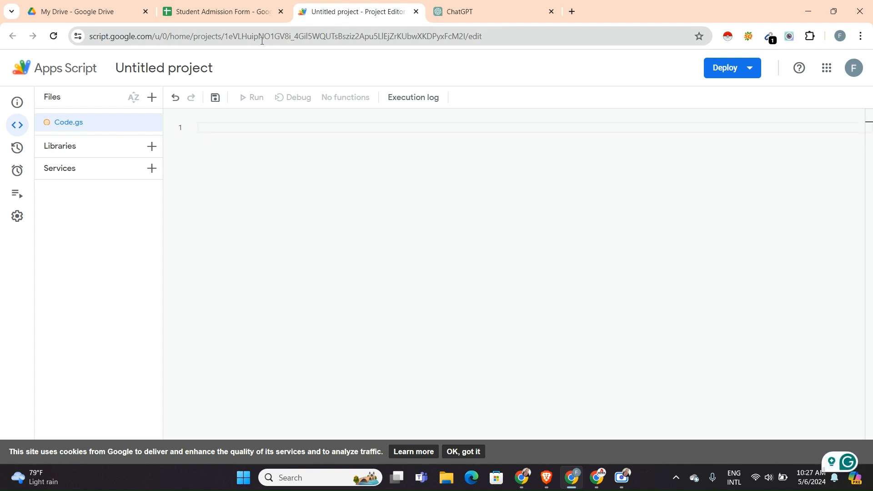
Step: Rename the Apps Script project as Student Admission Form
left_click(200, 70)
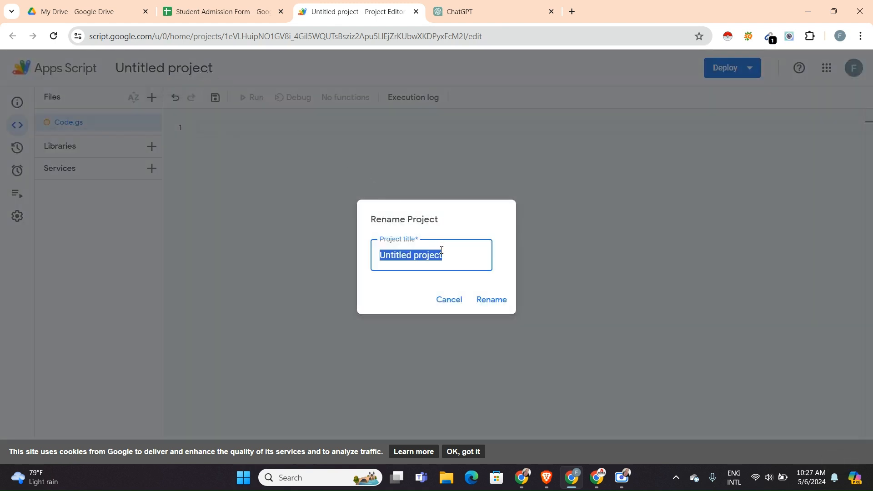
key("BackSpace")
type("Student Adm")
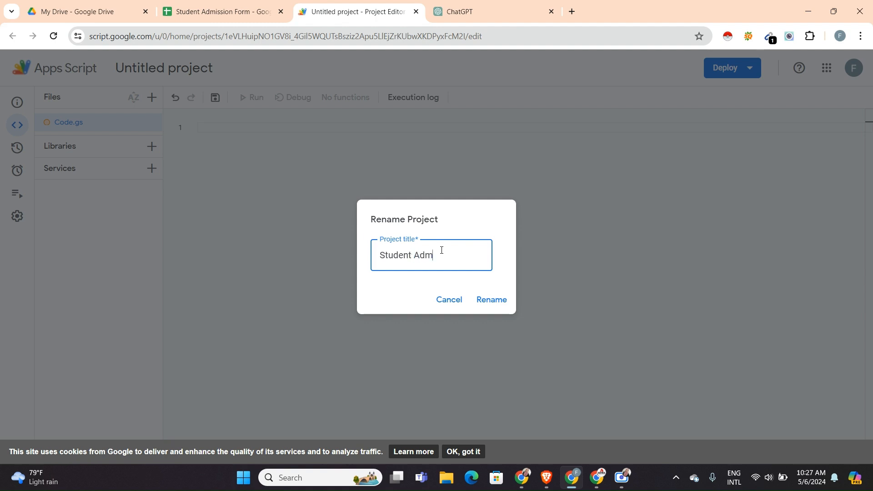
type("ission Form")
left_click(495, 299)
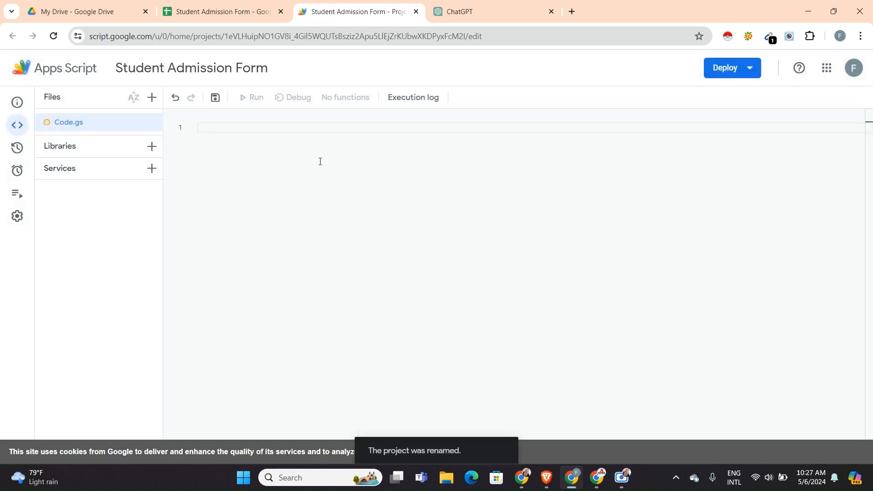
Step: Copy the complete enterData code from the ChatGPT answer and paste it into the empty Code.gs file
left_click(471, 15)
left_click(693, 150)
left_click(321, 9)
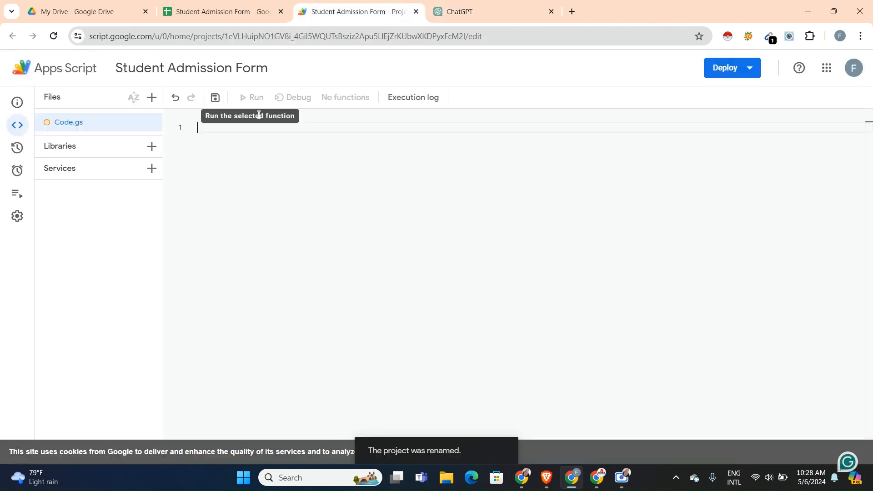
key("ctrl+v")
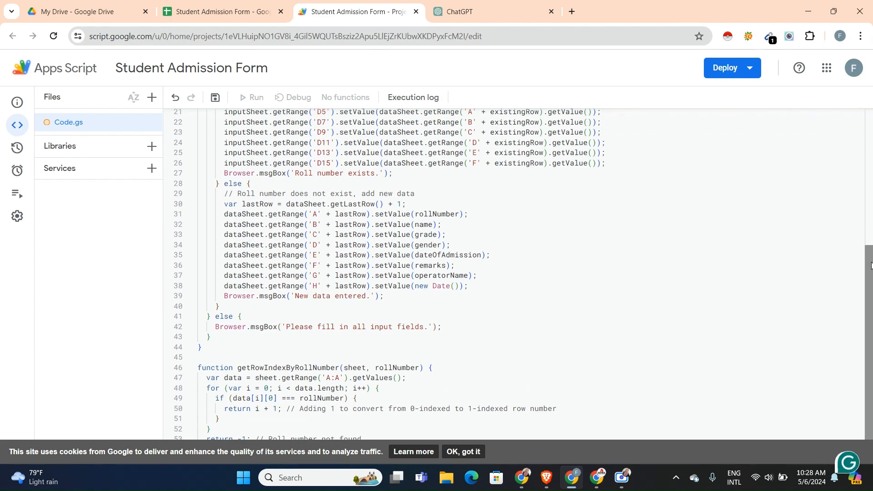
left_click_drag(869, 255, 869, 119)
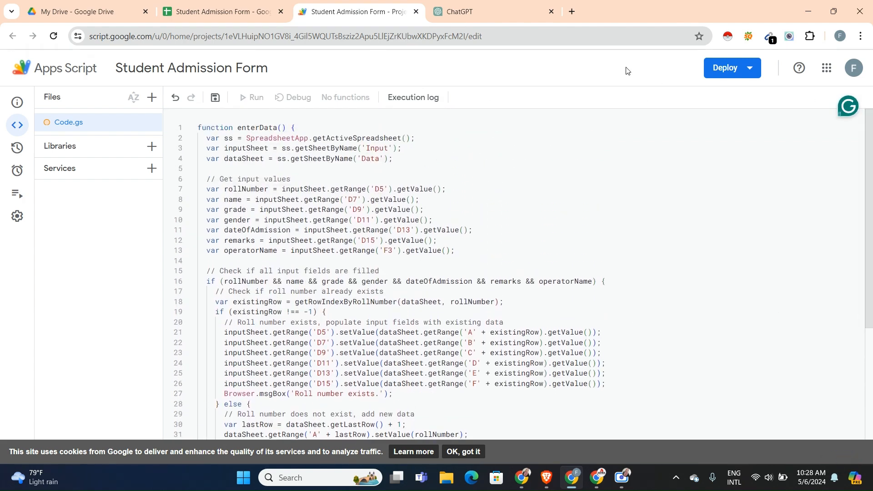
Step: Find the function name enterData in ChatGPT's setup instructions and copy it for the form's Enter button
left_click(500, 9)
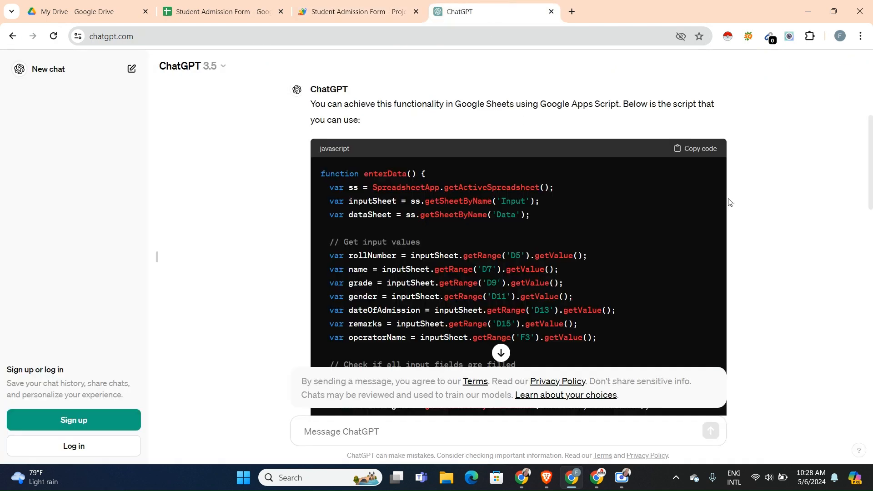
scroll(754, 205, "down", 6)
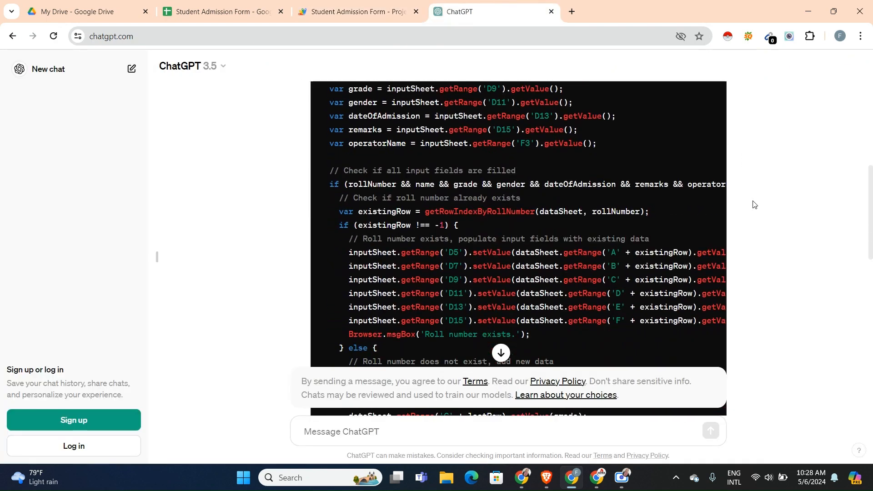
scroll(754, 204, "down", 10)
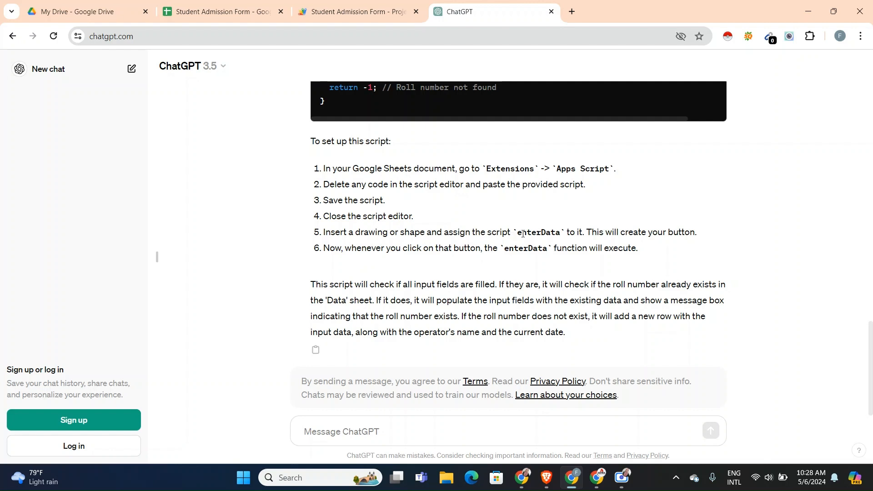
left_click_drag(519, 234, 563, 236)
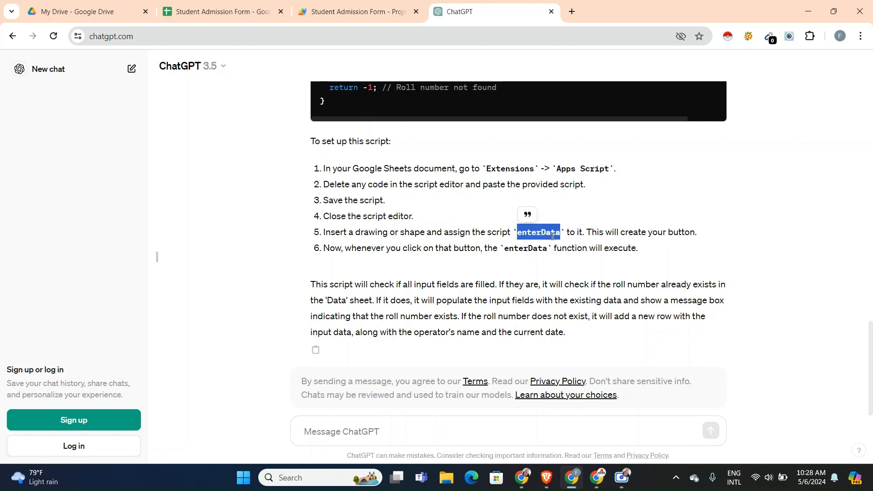
left_click(242, 15)
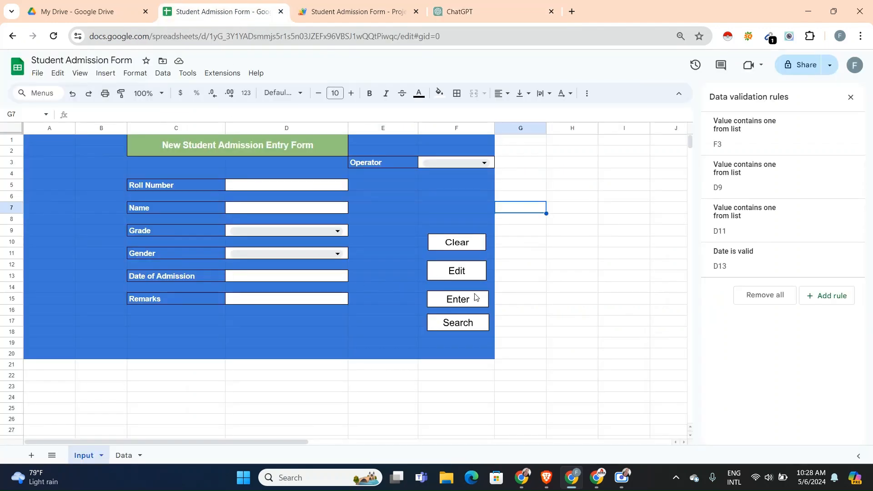
left_click(479, 4)
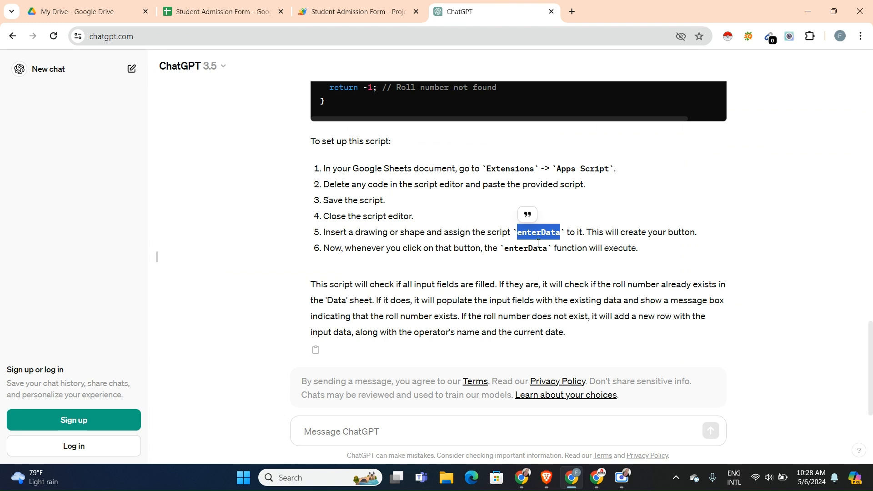
double_click(517, 253)
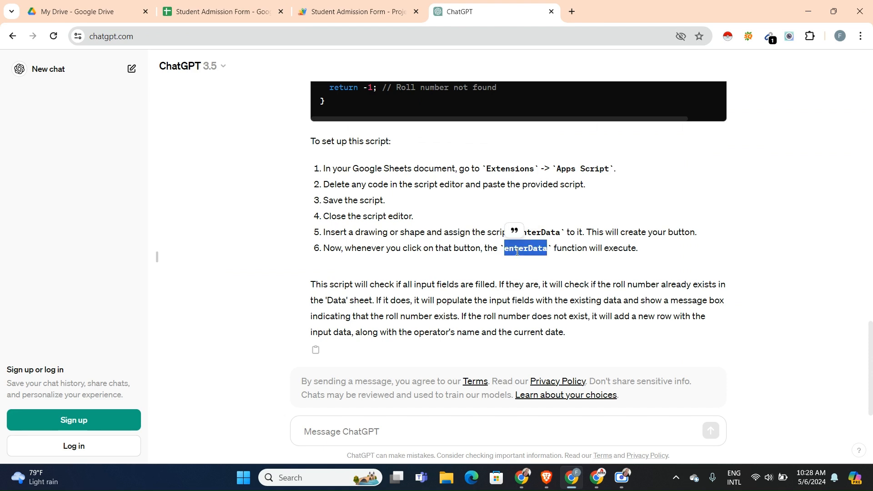
Step: Assign the enterData script to the Enter button on the spreadsheet's Input sheet
left_click(257, 4)
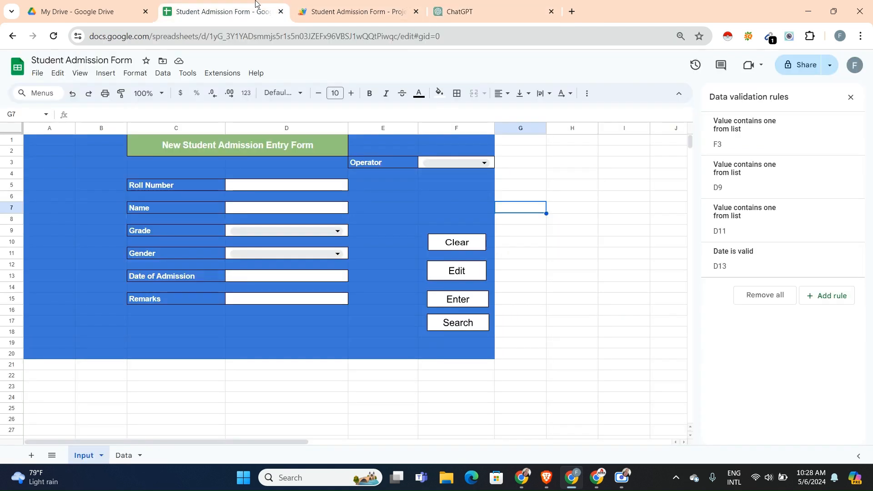
left_click(479, 302)
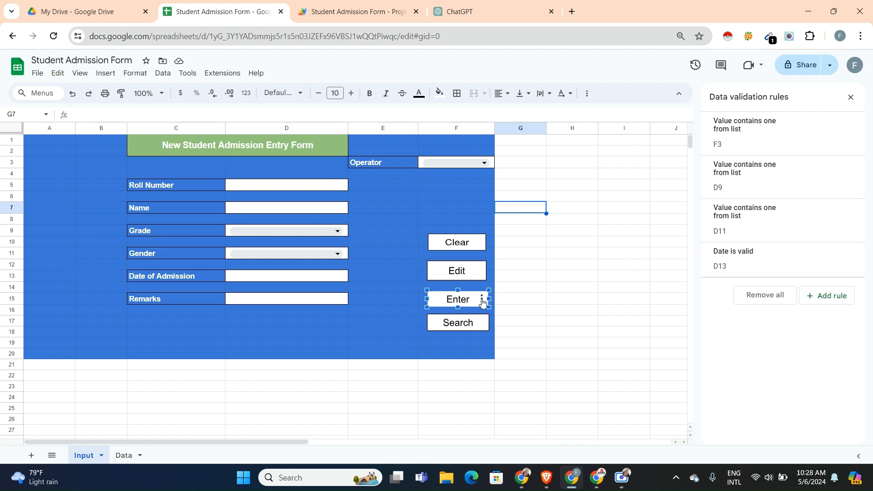
left_click(482, 302)
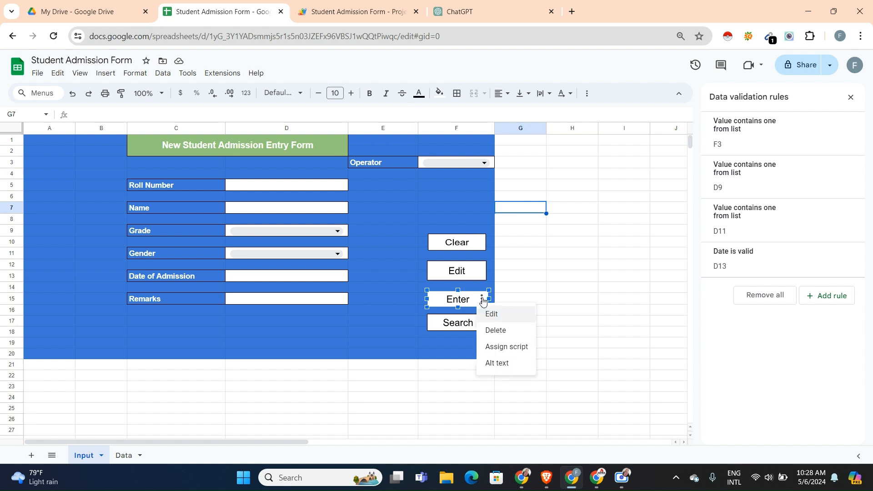
left_click(494, 353)
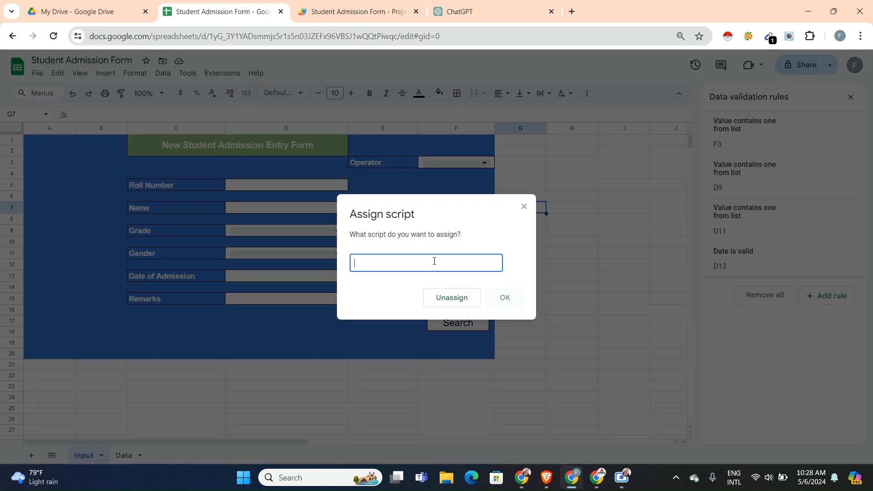
key("ctrl+v")
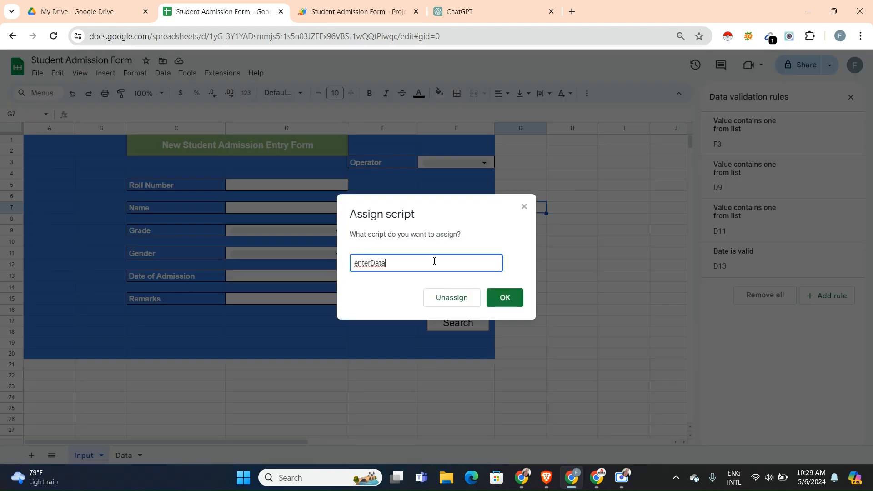
left_click(504, 297)
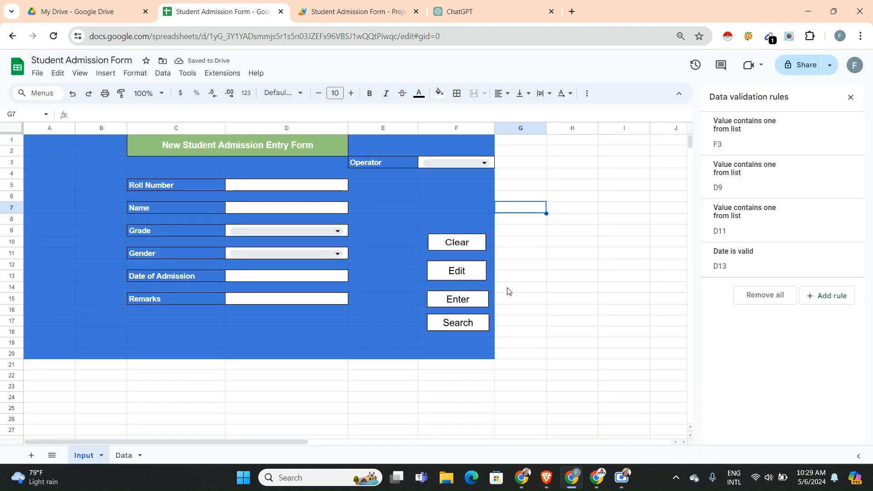
Step: Save the Student Admission Form script project in the Apps Script editor
left_click(377, 13)
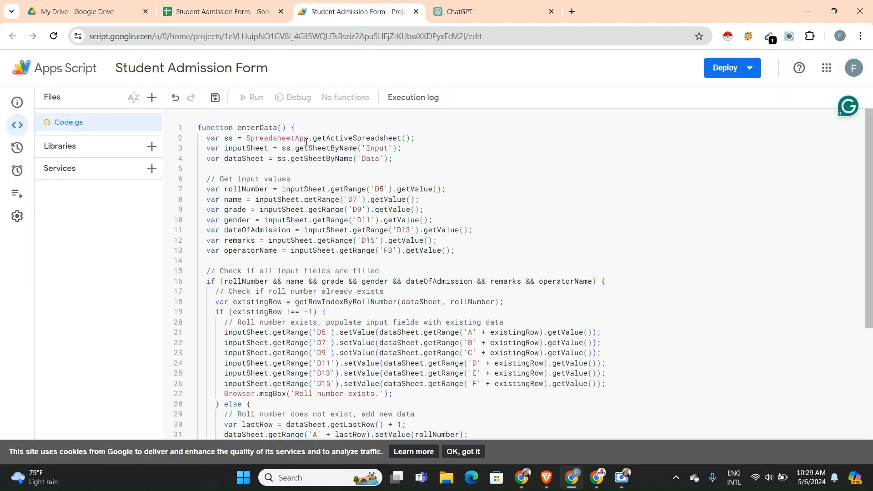
left_click(377, 176)
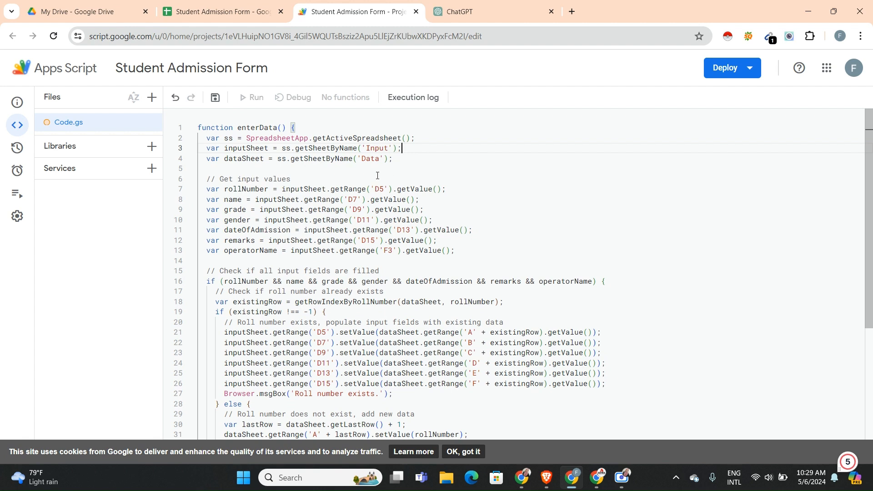
left_click(215, 99)
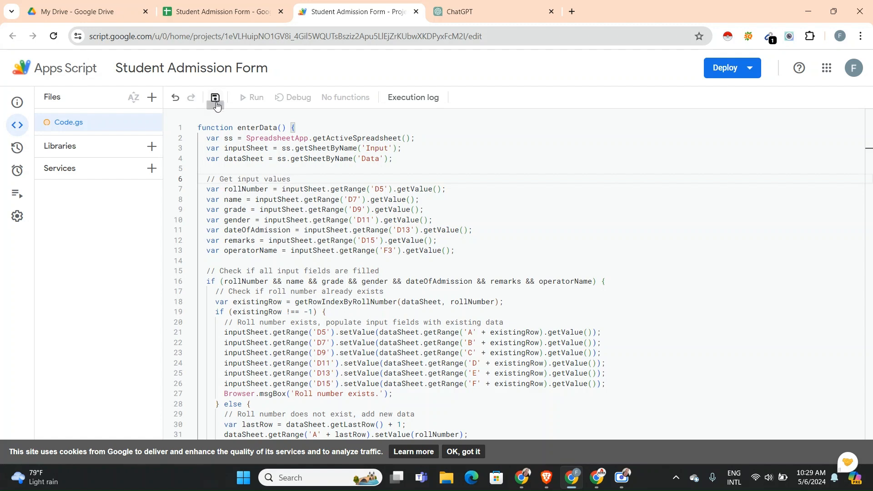
left_click(216, 102)
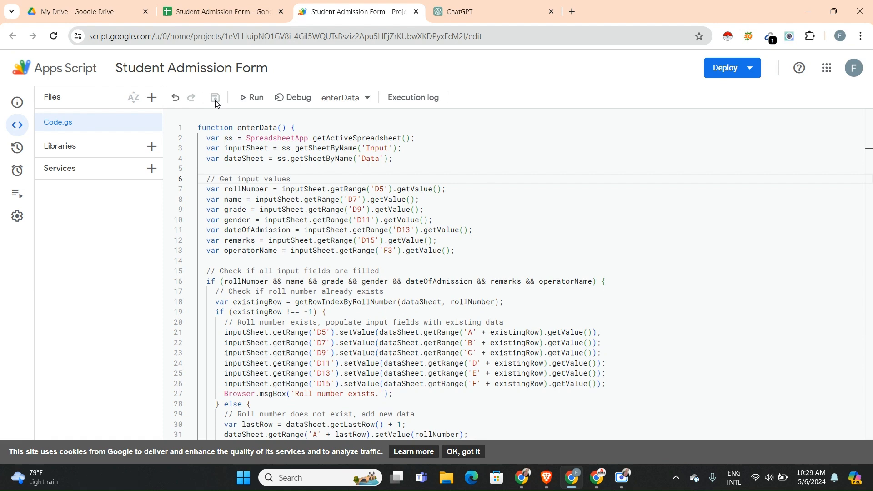
Step: Enter the student's roll number in D5 and choose an operator in F3 on the spreadsheet's Input form
left_click(241, 5)
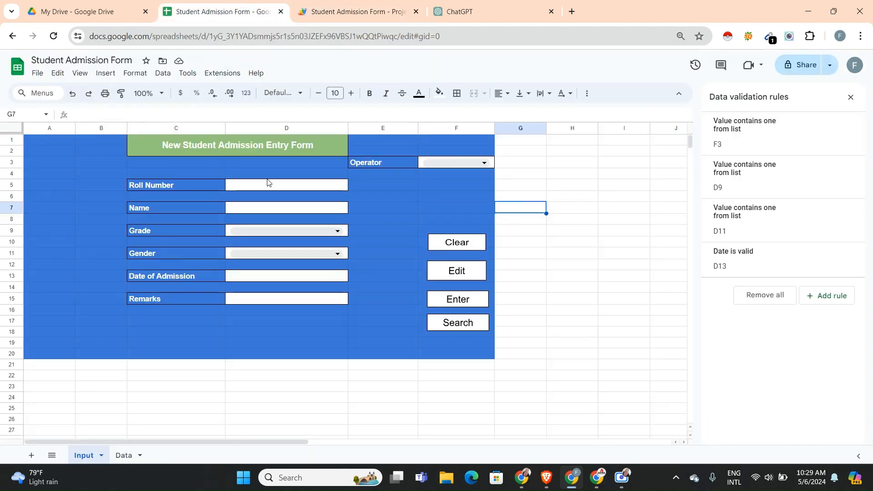
left_click(316, 187)
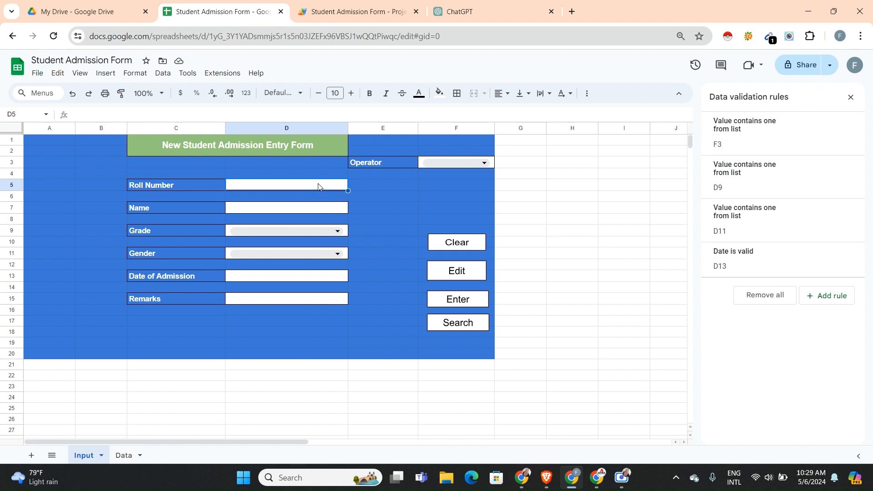
double_click(318, 184)
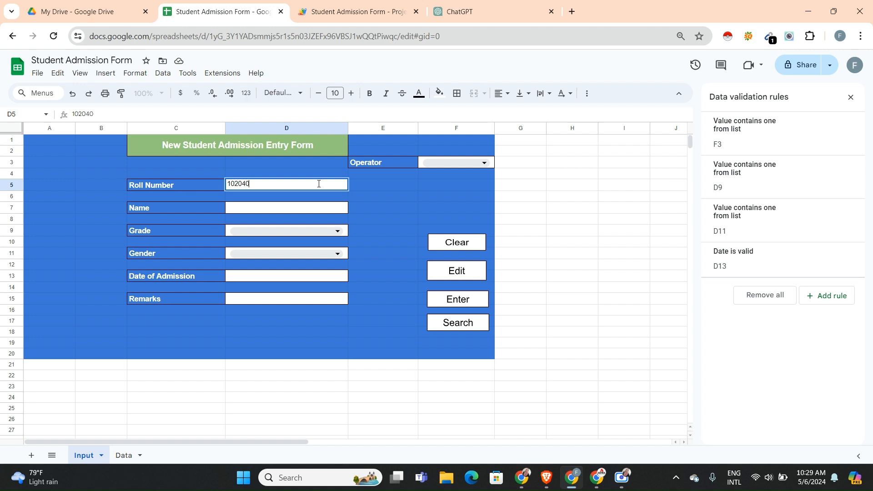
left_click(439, 164)
left_click(430, 178)
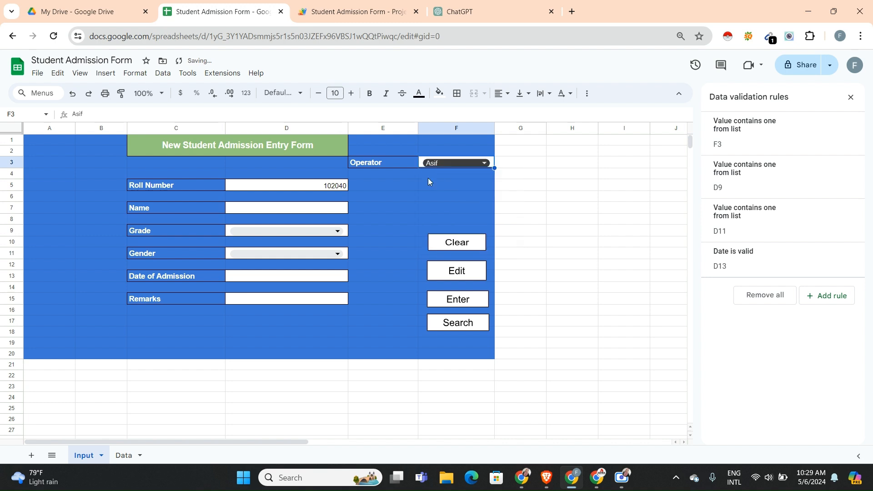
Step: Enter the student's full name in D7 and set Grade to 1st on the admission form
double_click(329, 209)
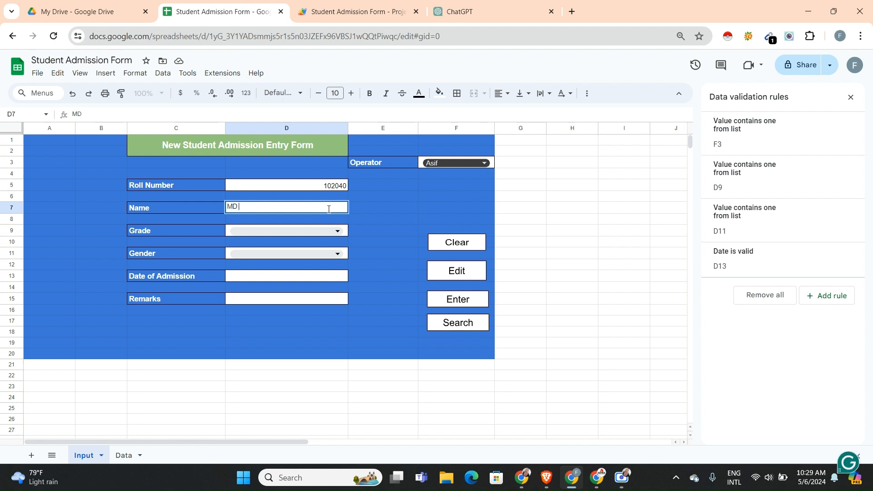
type("MD Tanvir Islam")
left_click(299, 234)
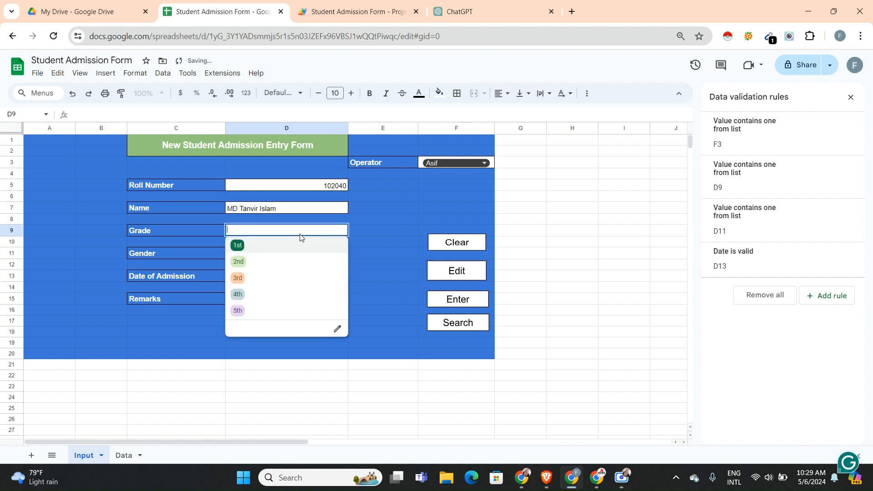
left_click(238, 246)
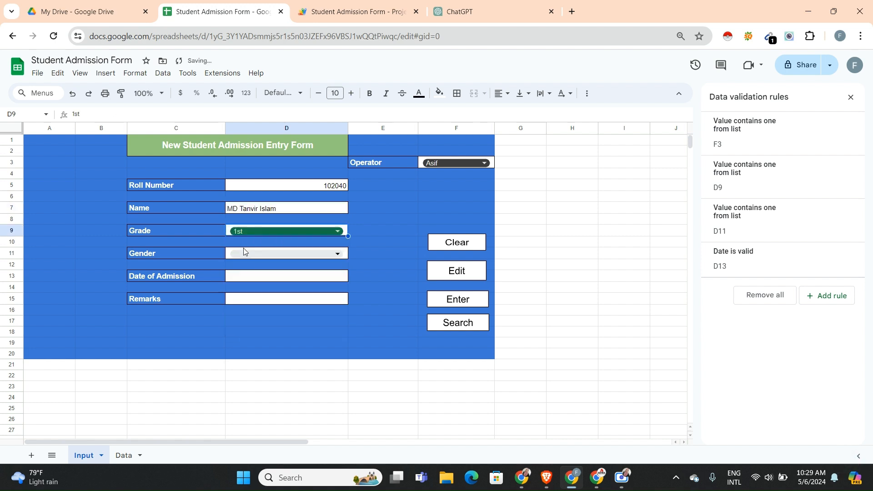
Step: Set Gender to Male and Date of Admission to 5/2/2024 on the admission form
left_click(244, 253)
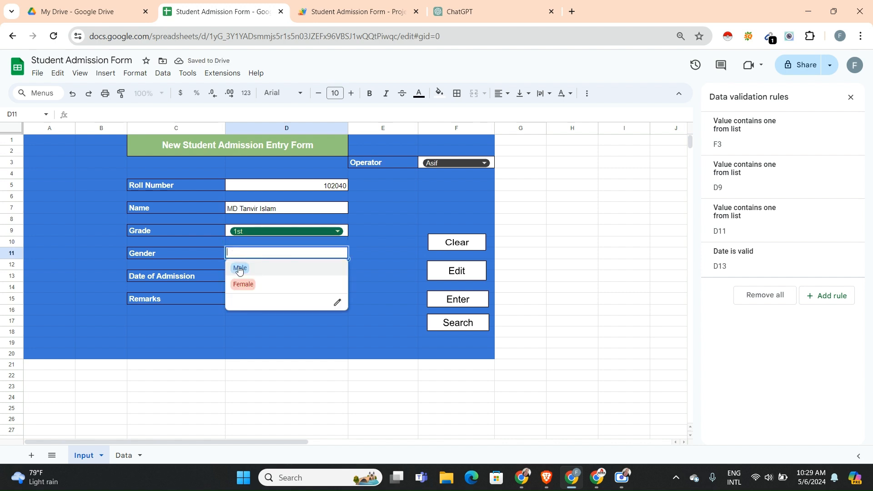
left_click(240, 269)
double_click(238, 277)
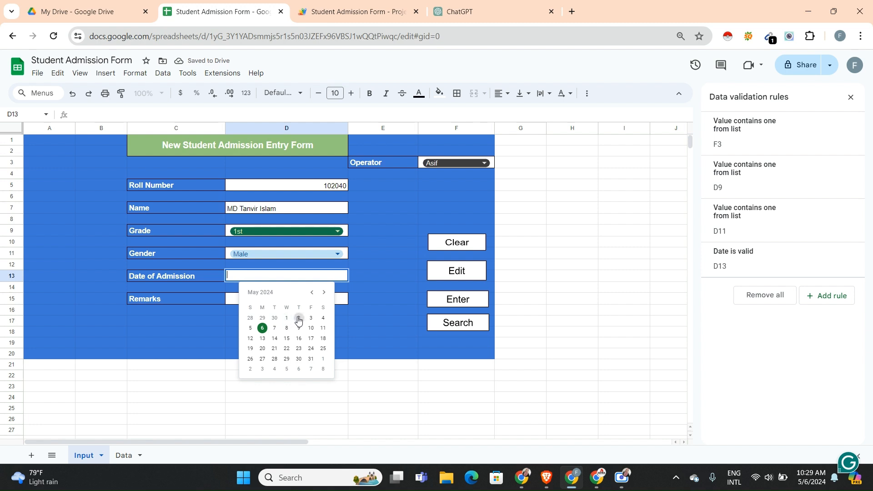
left_click(298, 318)
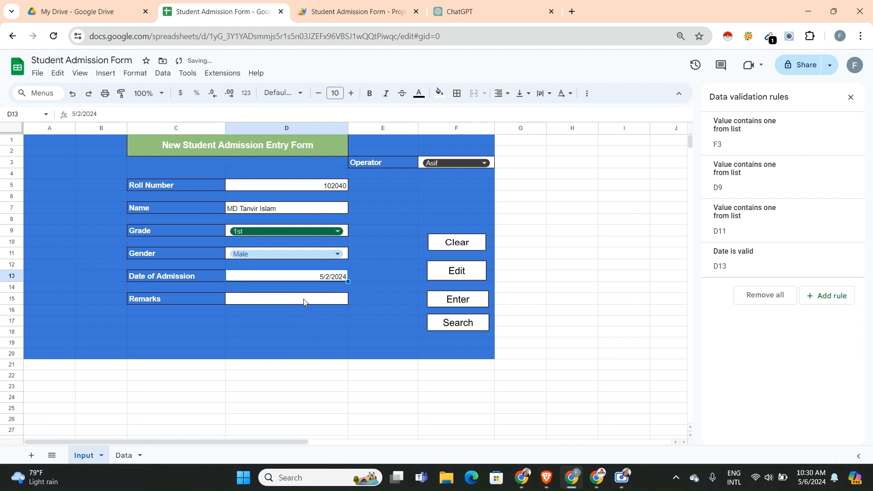
Step: Enter "New Admitted Student" in the form's Remarks cell D15
double_click(304, 299)
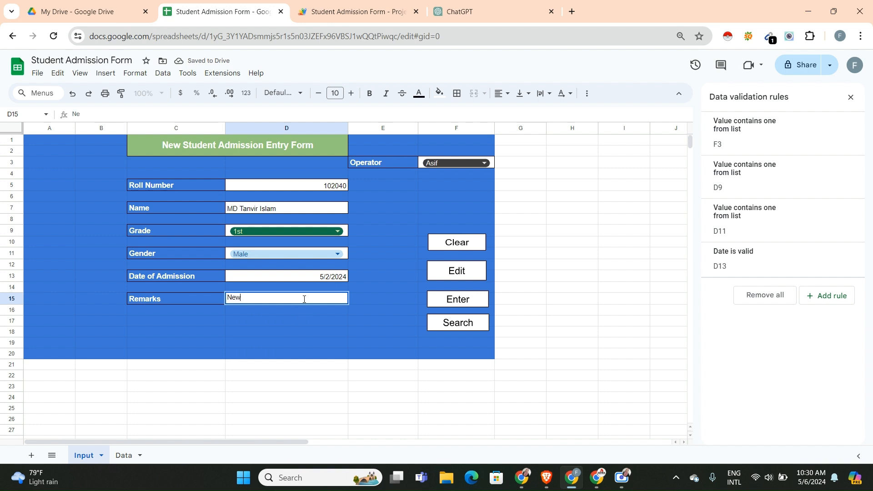
type("New Admitted")
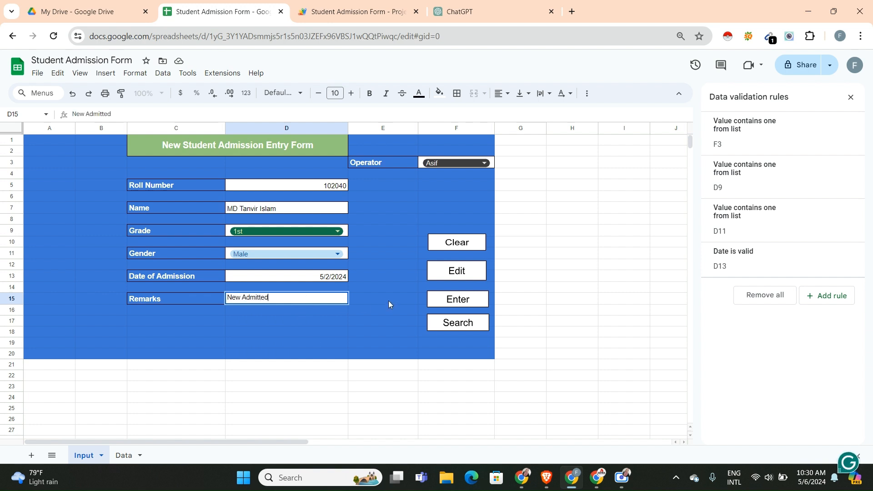
left_click(389, 302)
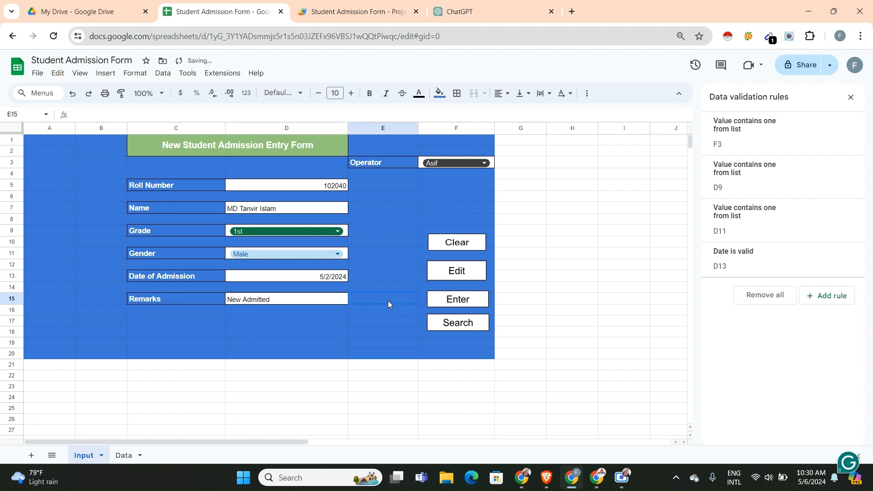
double_click(307, 301)
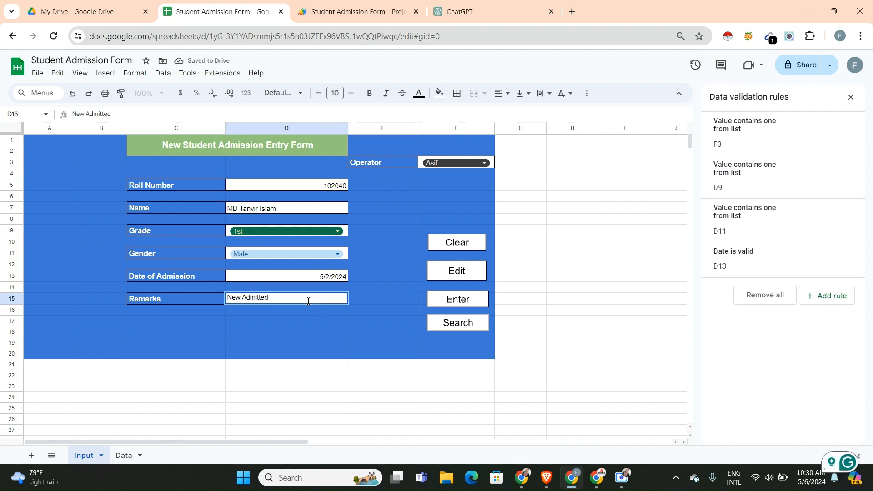
type("Student")
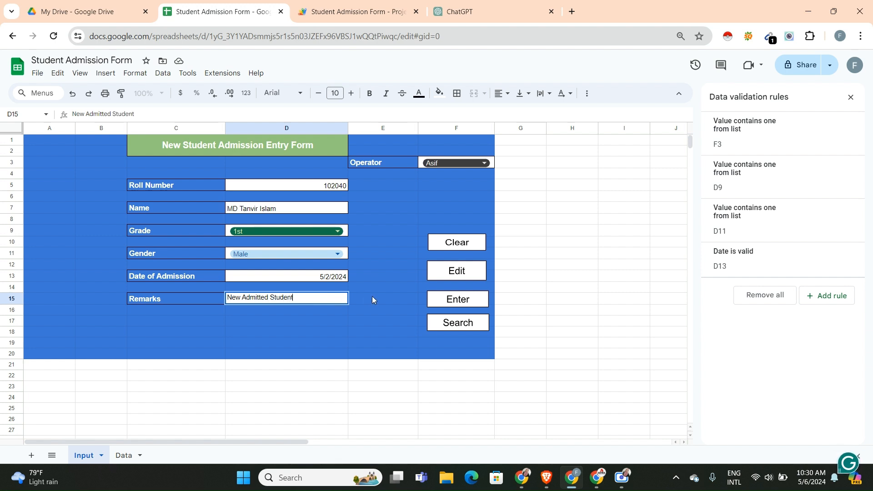
left_click(373, 299)
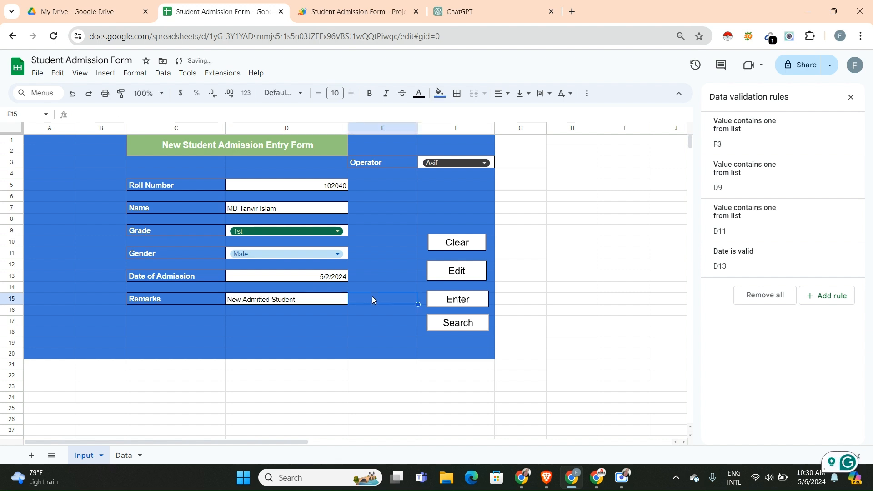
Step: Run the form's Enter script and authorize Student Admission Form with the existing Google account, proceeding past the unverified-app page
left_click(460, 304)
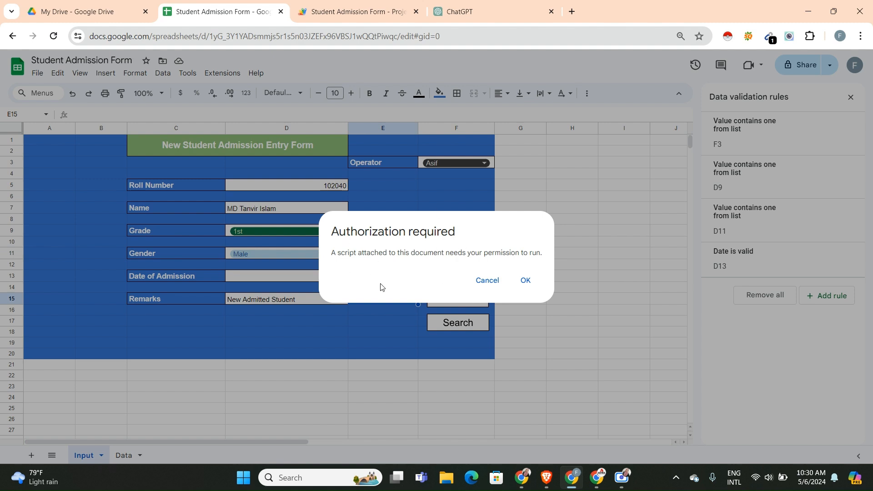
left_click(525, 280)
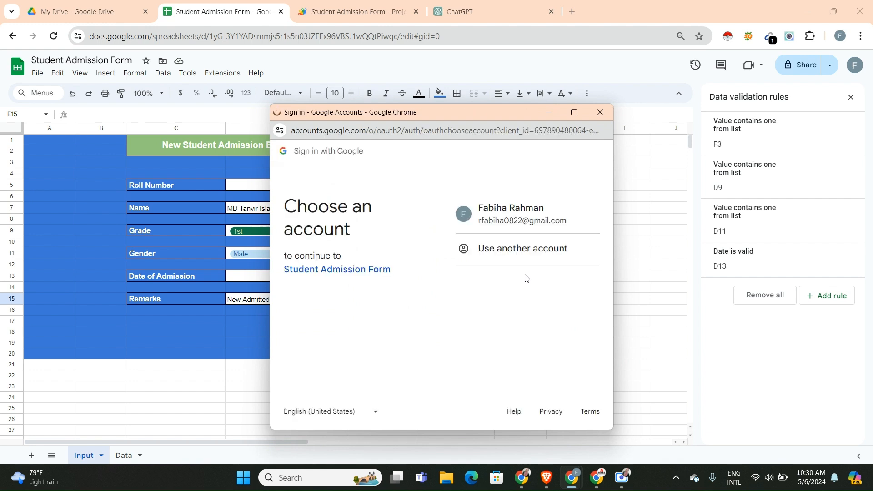
left_click(481, 221)
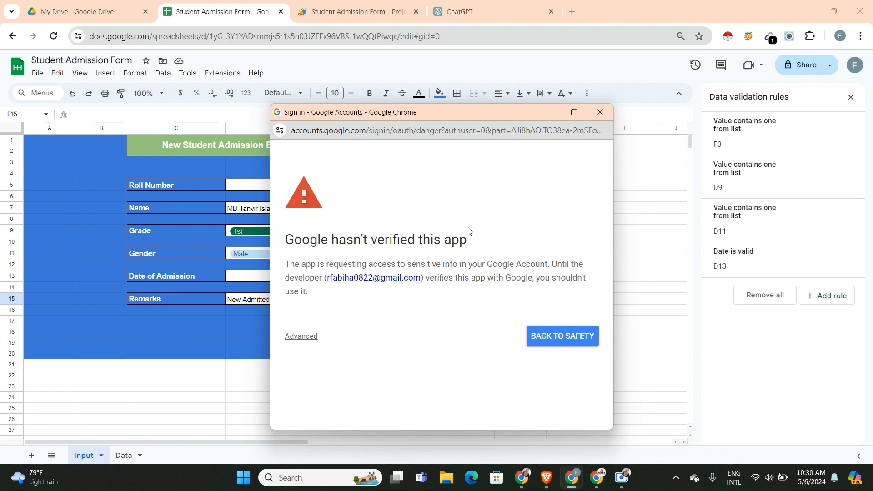
left_click(301, 336)
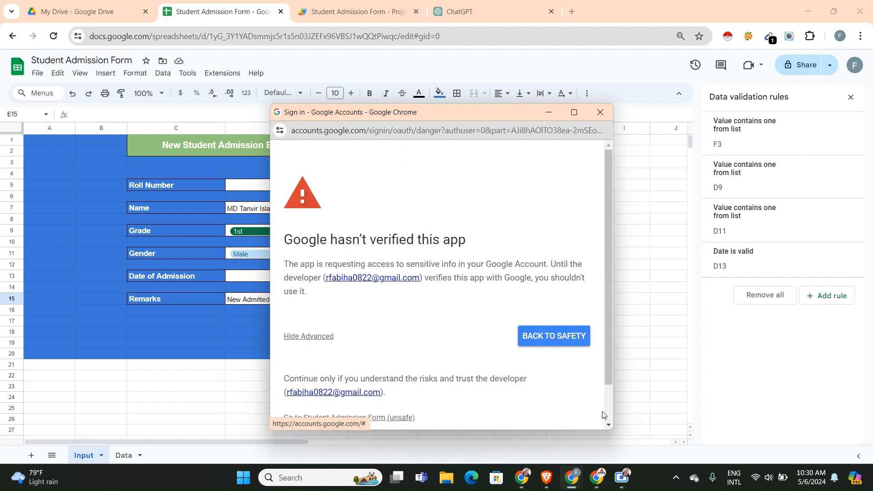
left_click_drag(609, 340, 608, 383)
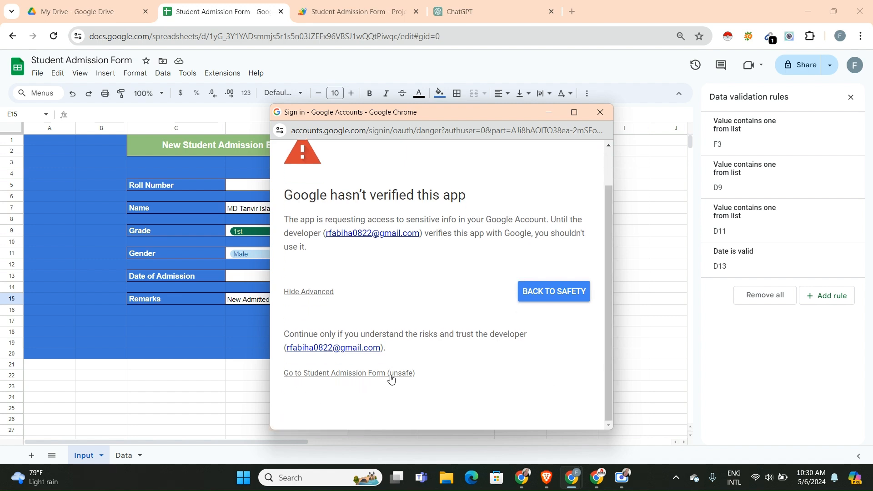
left_click(369, 374)
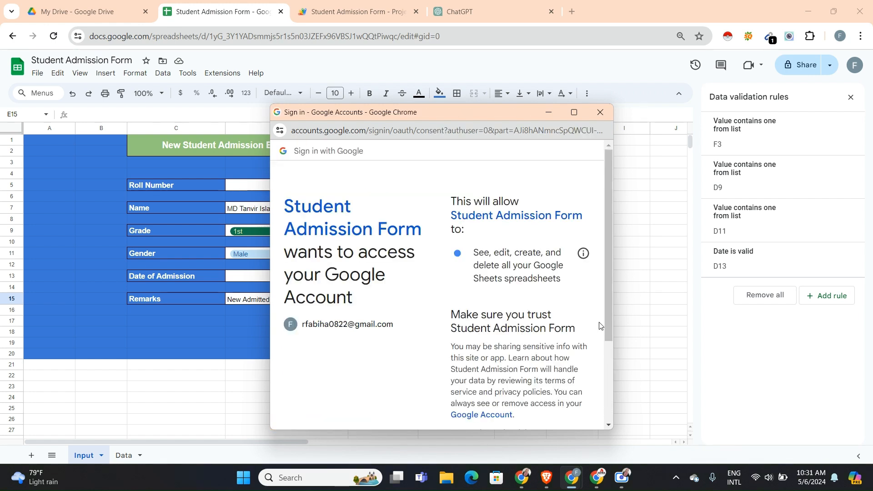
left_click_drag(607, 321, 604, 410)
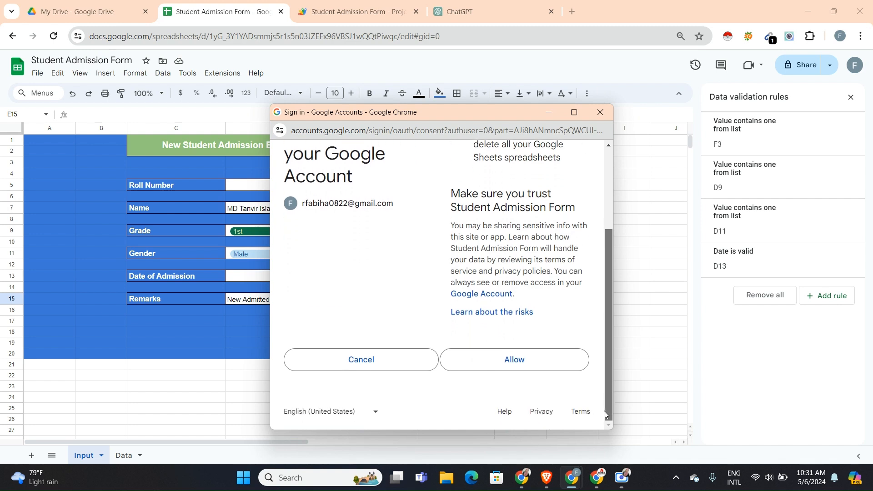
left_click(522, 366)
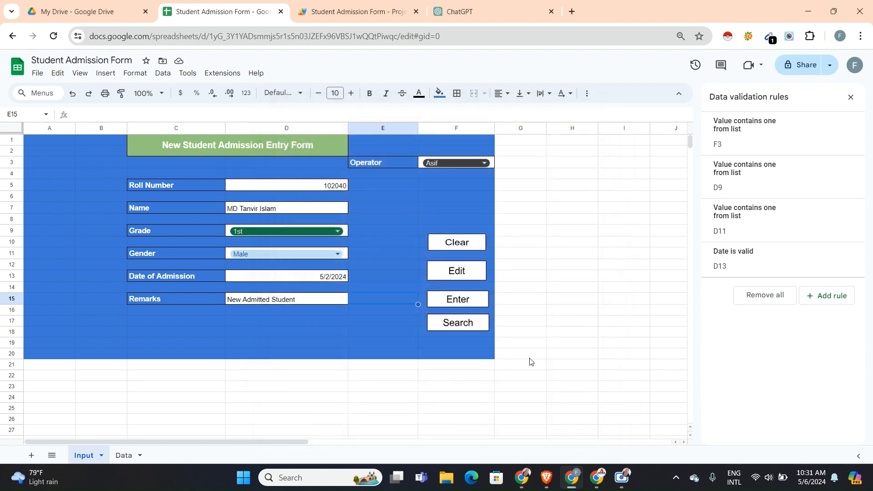
Step: Submit the completed admission entry with the form's Enter button and acknowledge the alert
left_click(416, 313)
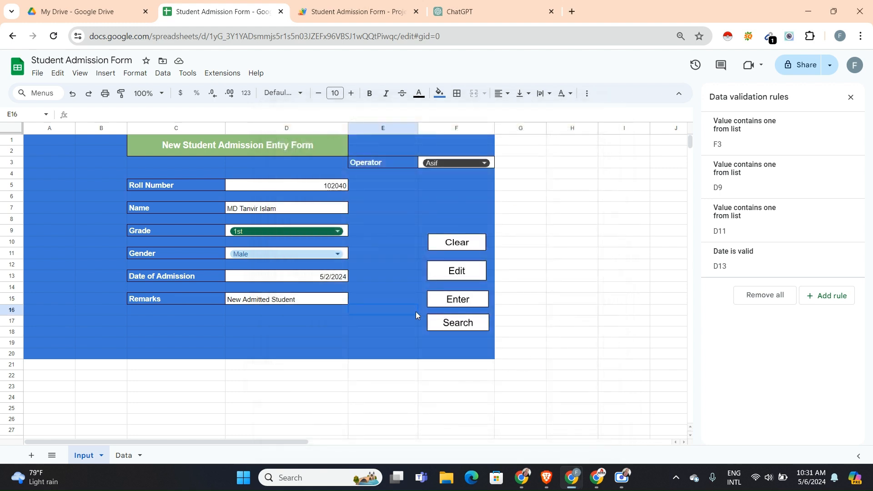
left_click(455, 301)
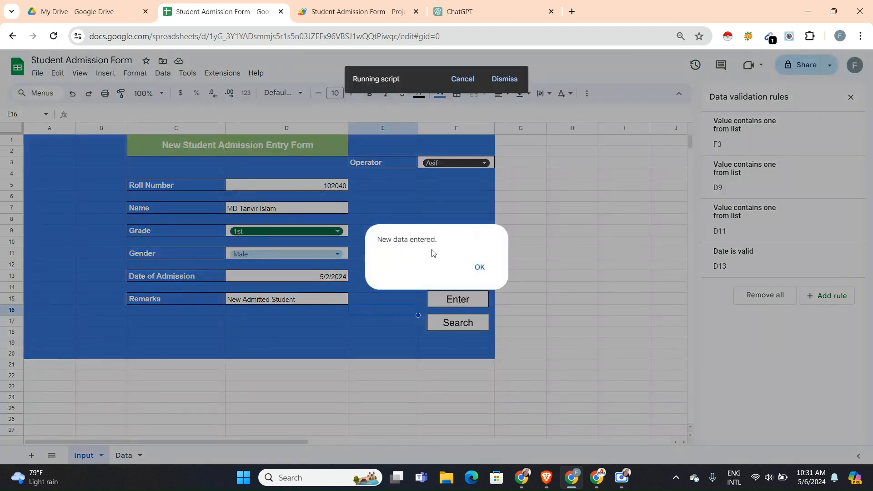
left_click(477, 270)
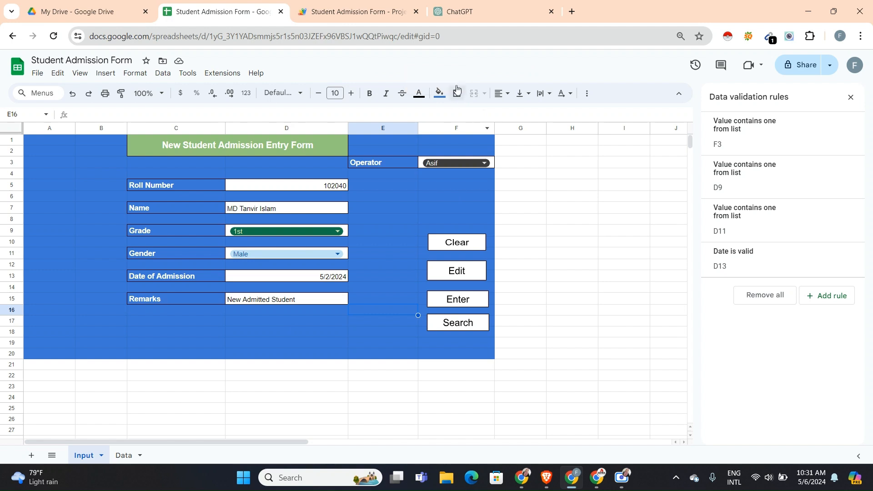
Step: Check row 2 of the Data sheet for the submitted student record
left_click(127, 459)
left_click(375, 239)
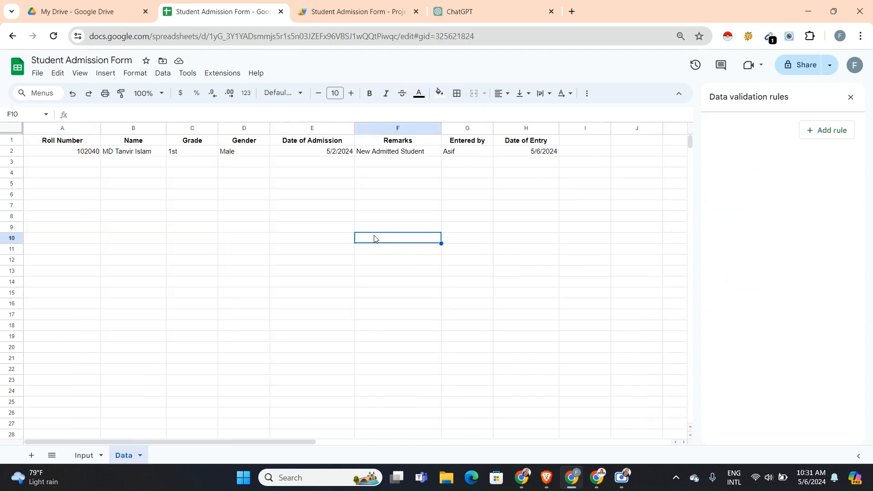
left_click(24, 152)
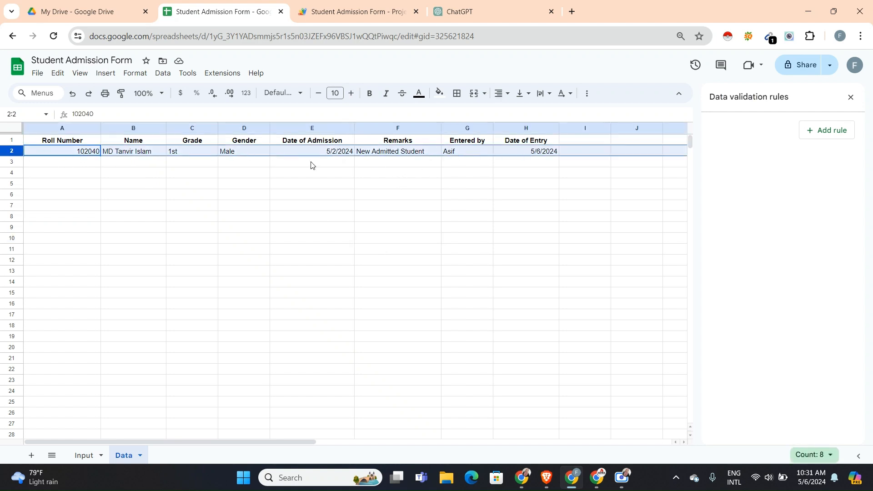
left_click(97, 164)
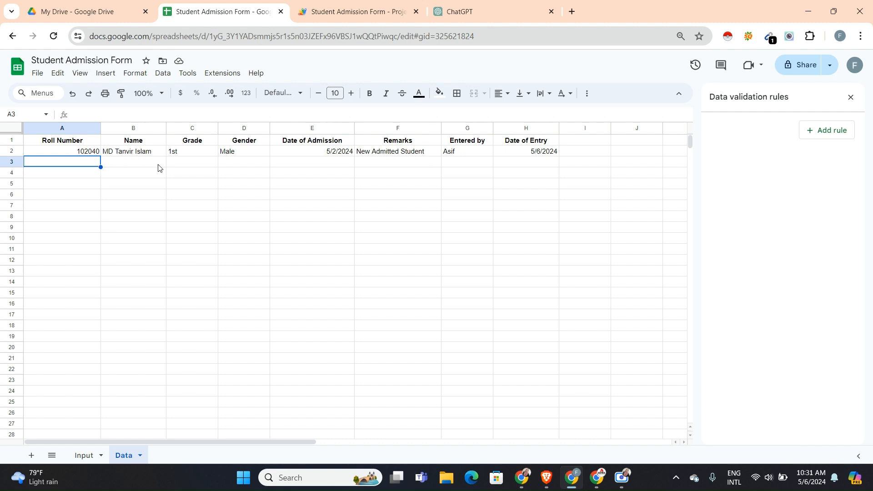
Step: Return to the Input sheet and replace the roll number in D5 with a second student's roll number
left_click(84, 455)
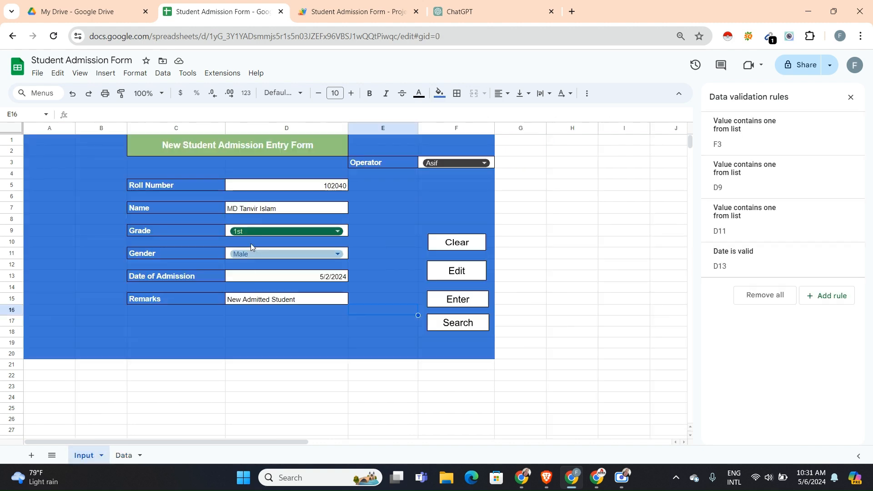
left_click(342, 184)
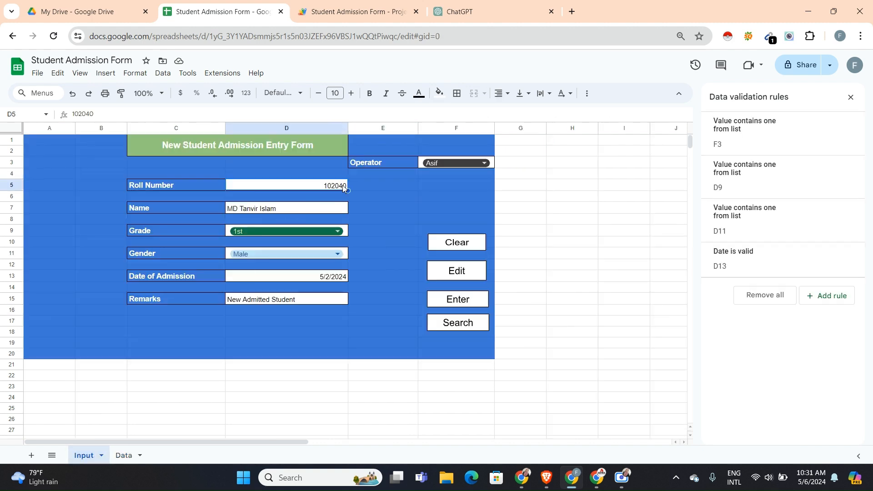
double_click(345, 186)
key("BackSpace")
type("1")
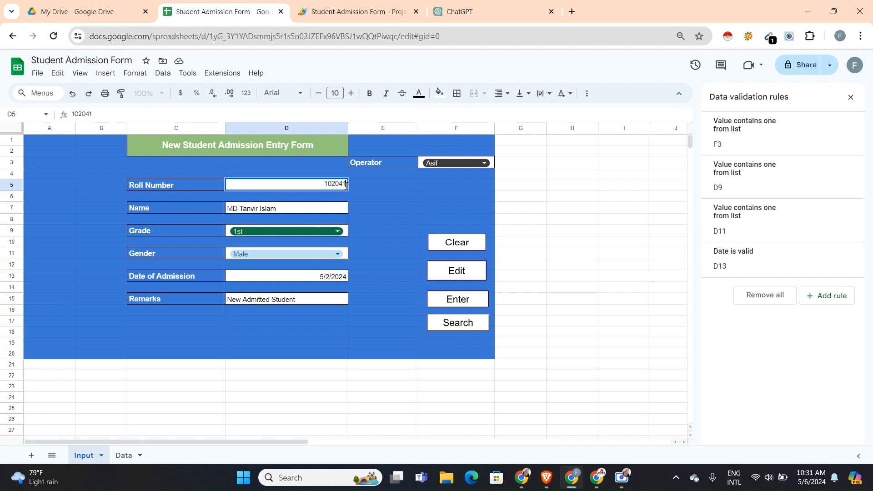
Step: Replace the name in D7 with the second student's full name and set Grade to 2nd
left_click(301, 208)
double_click(300, 208)
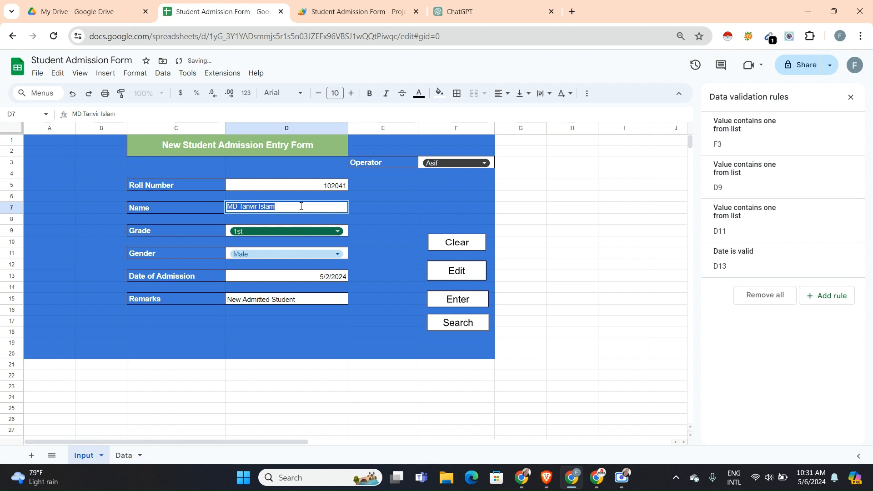
key("BackSpace")
type("Sabbir")
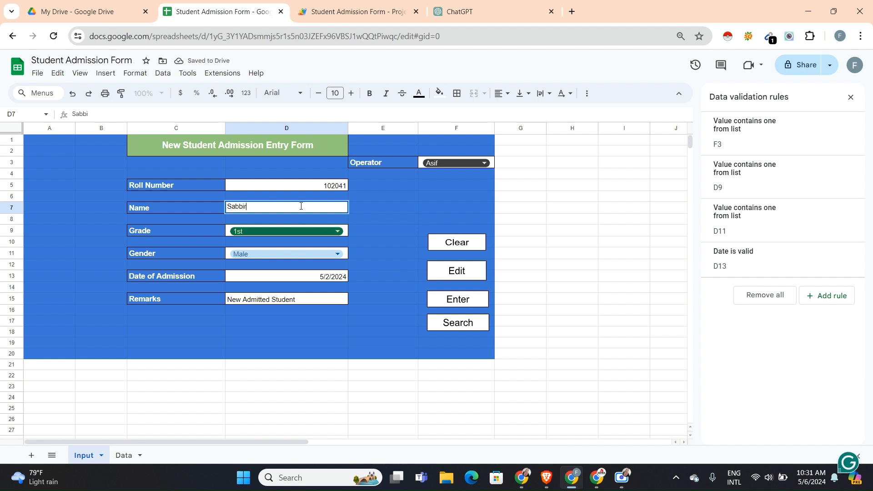
type(" Hossain")
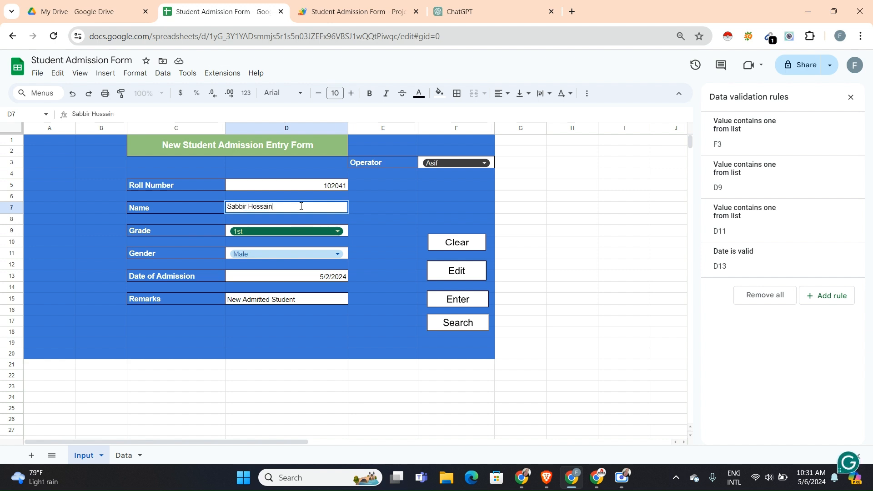
left_click(288, 232)
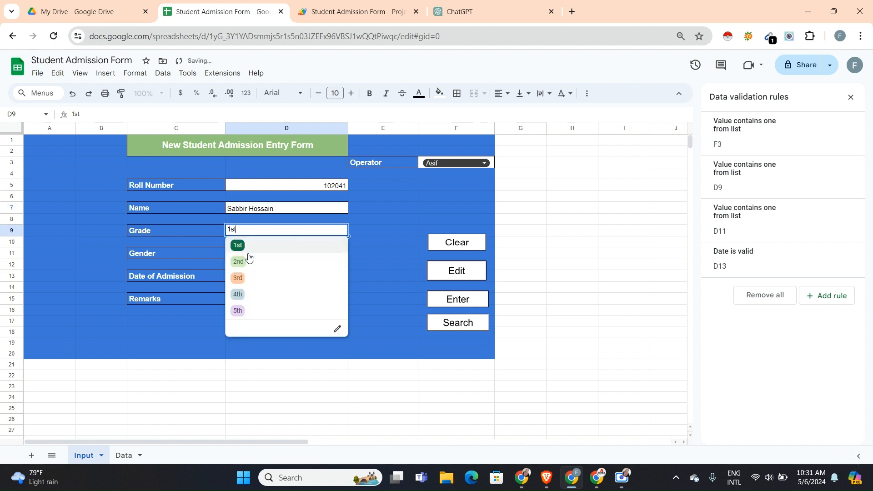
left_click(245, 262)
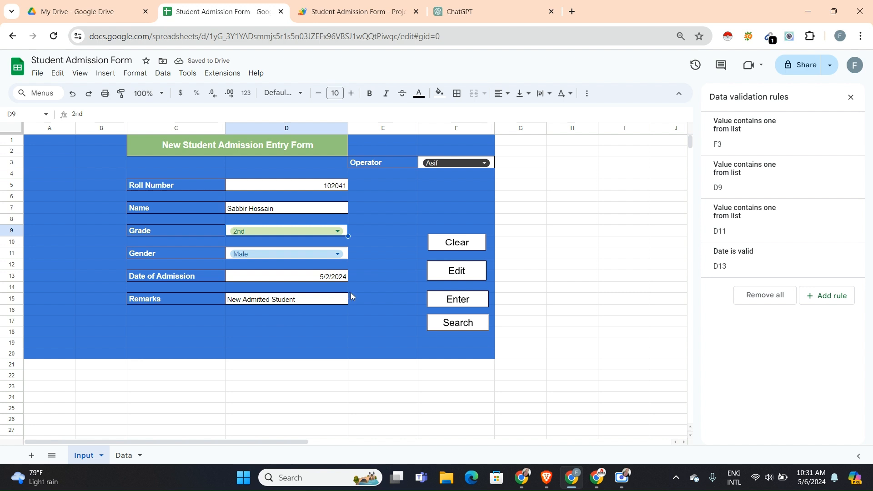
left_click(373, 291)
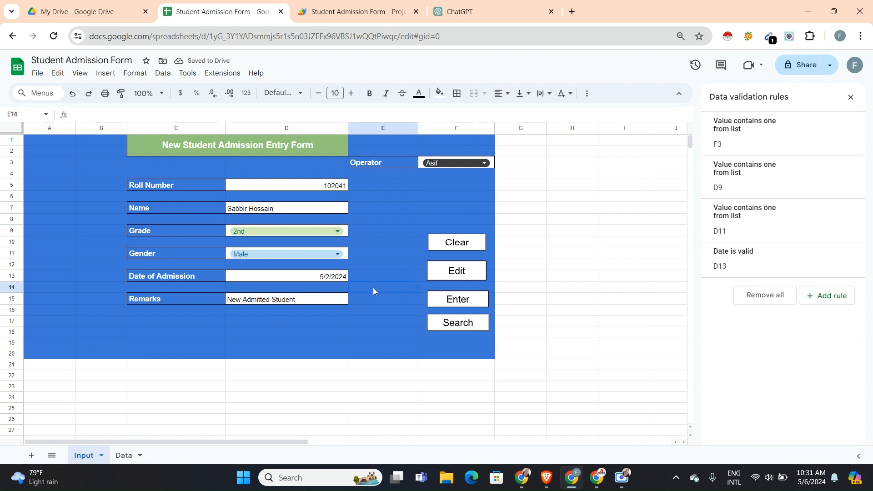
Step: Choose the fourth listed operator in F3, submit the second student's entry with the form's Enter button, and acknowledge the alert
left_click(446, 164)
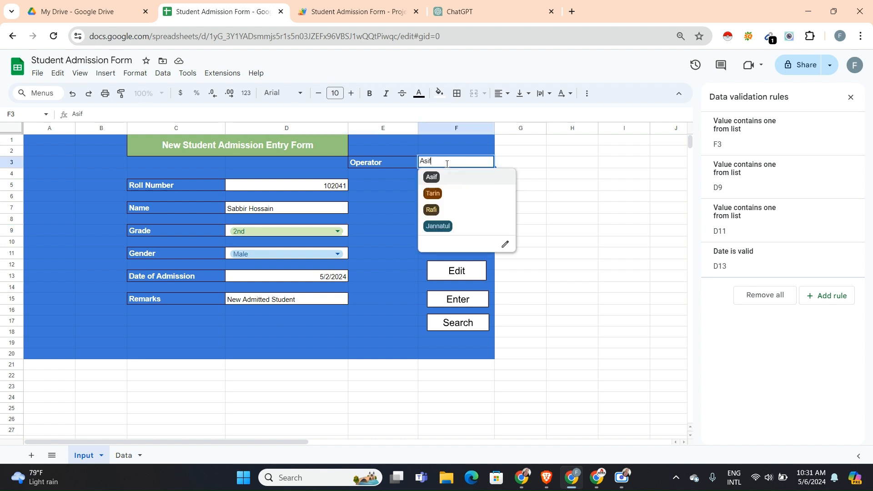
left_click(431, 227)
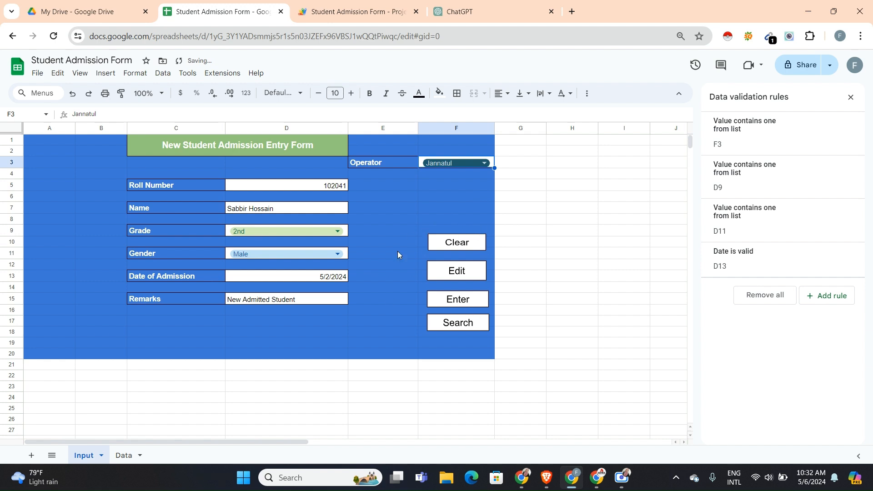
left_click(392, 267)
left_click(445, 303)
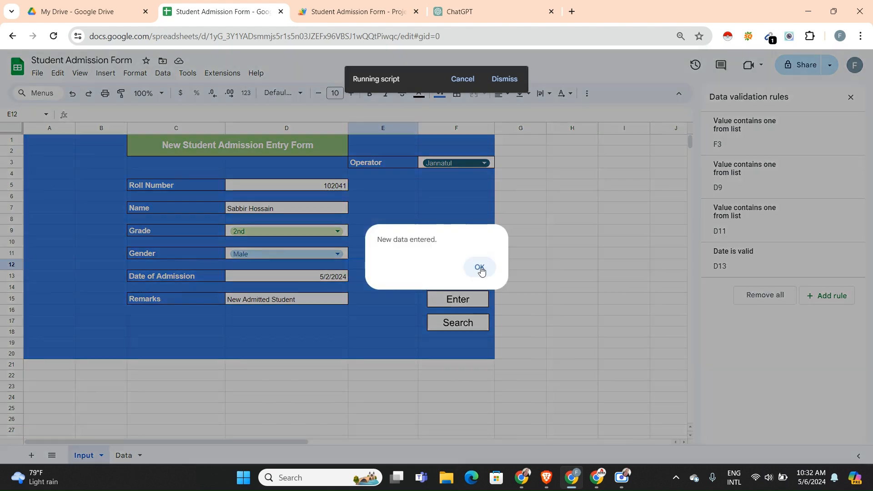
left_click(480, 268)
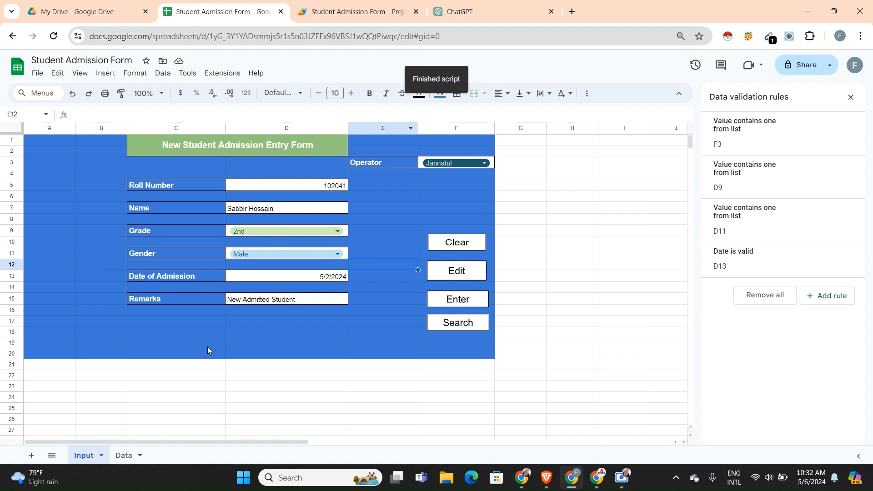
Step: Check row 3 of the Data sheet for the second student's submitted record
left_click(123, 456)
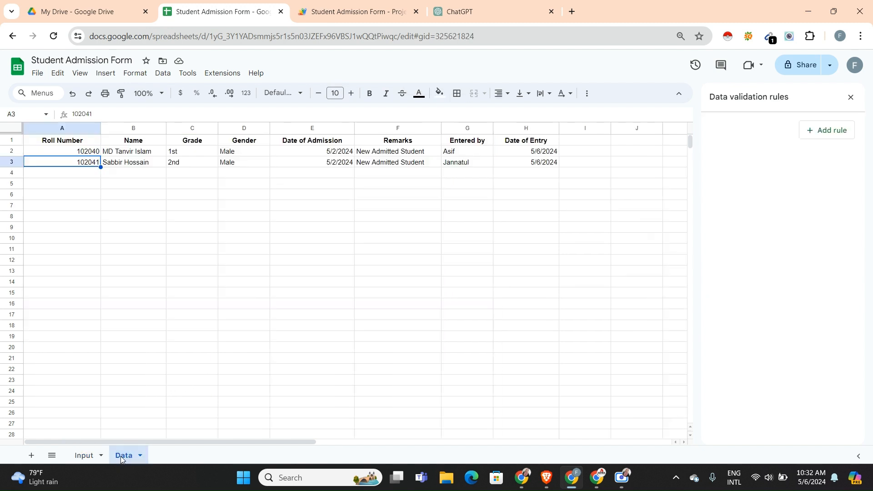
left_click(330, 214)
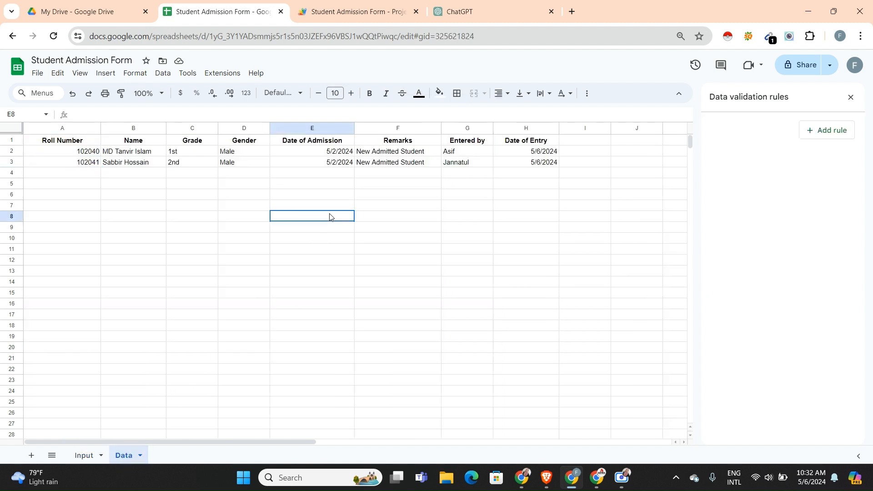
left_click(83, 167)
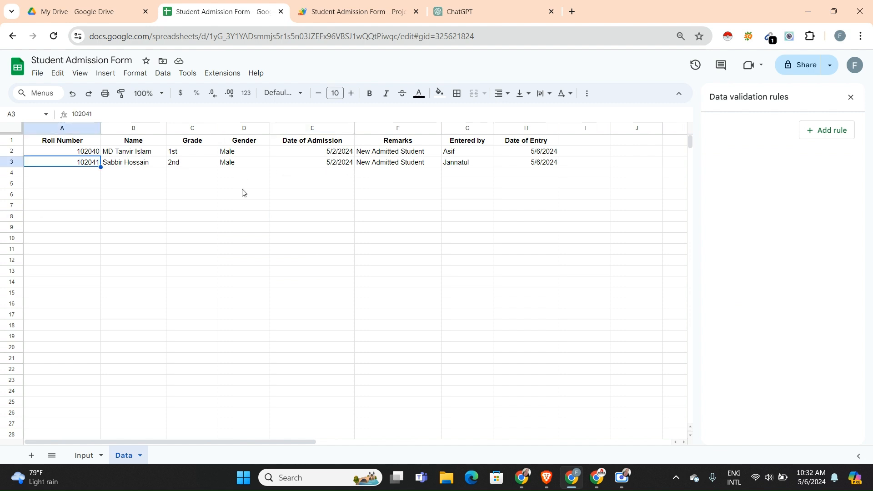
Step: Return to the Input sheet and change the roll number in D5 to the next one in sequence for a third student
left_click(83, 455)
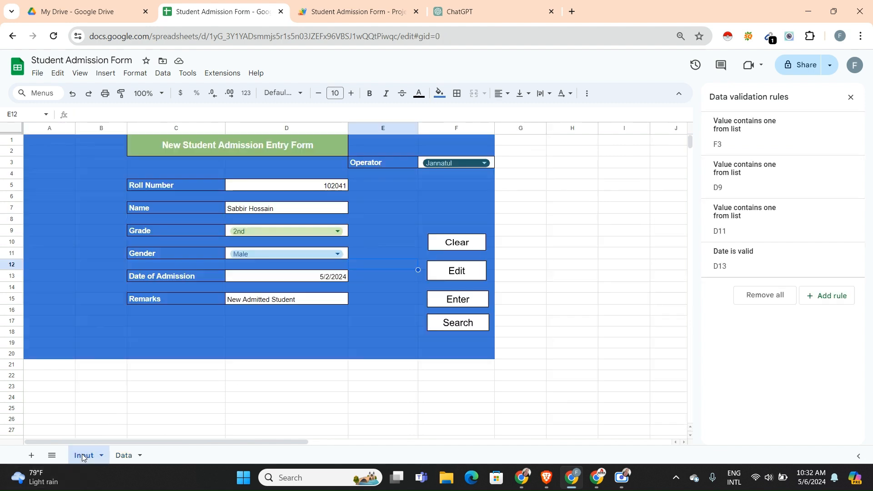
left_click(314, 355)
left_click(370, 312)
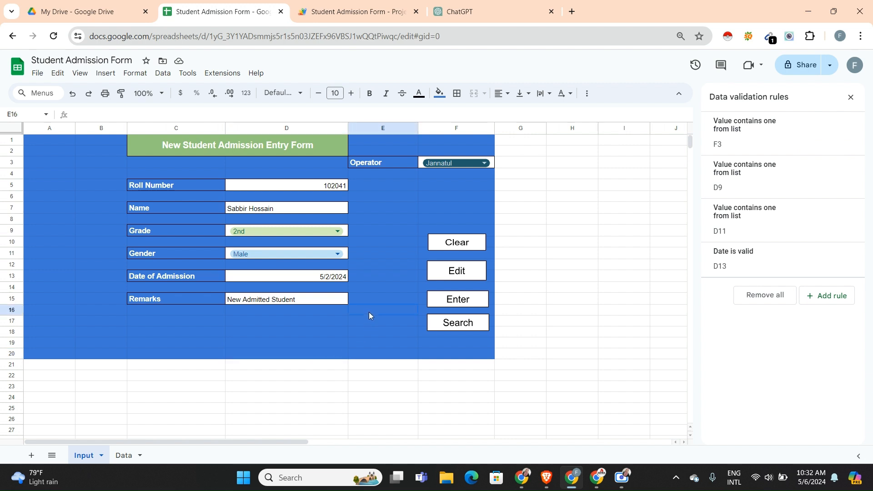
double_click(345, 185)
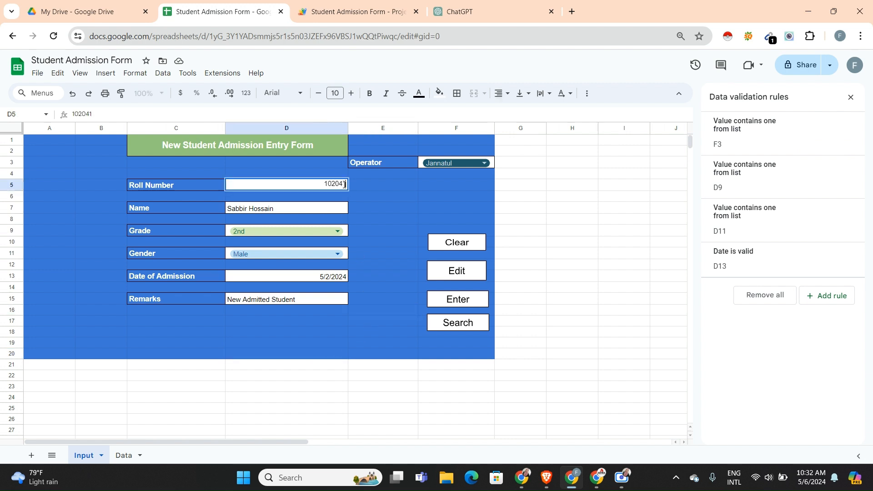
key("BackSpace")
type("2")
Step: Replace the name in D7 with the third student's full name
left_click(303, 208)
double_click(303, 208)
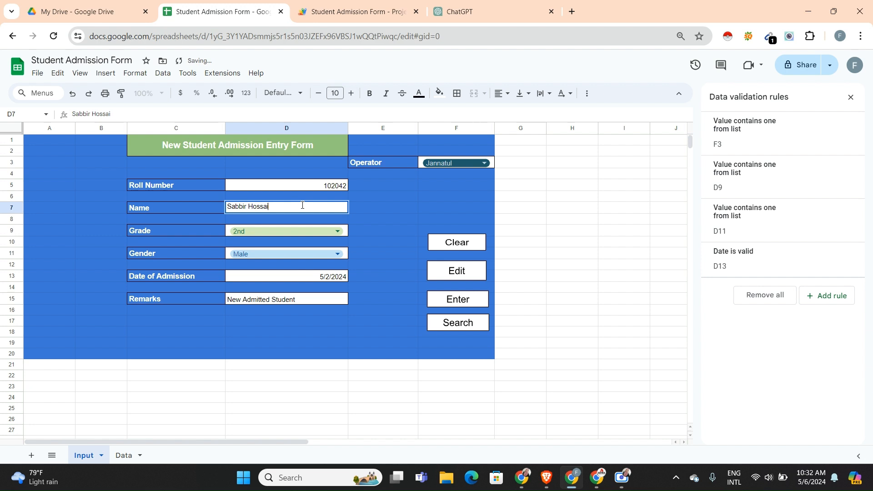
key("BackSpace")
key("BackSpace")
key("BackSpace")
key("BackSpace")
key("BackSpace")
key("BackSpace")
key("BackSpace")
key("BackSpace")
key("BackSpace")
type("Fani")
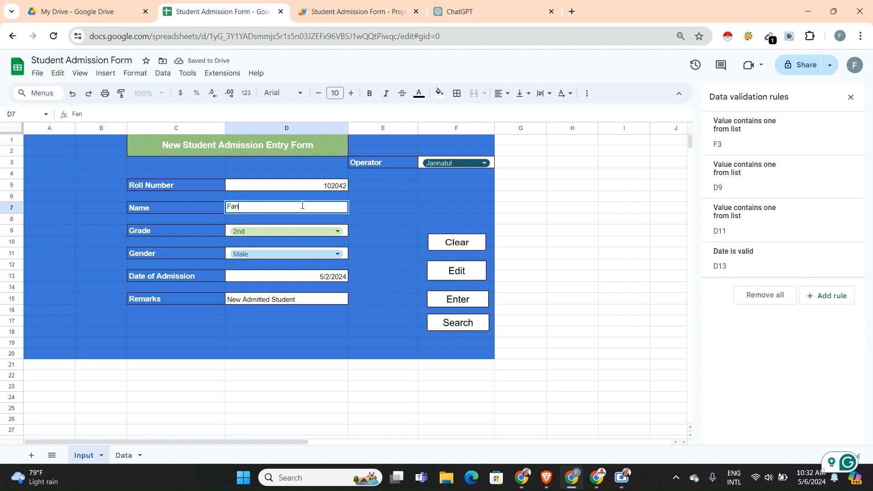
key("BackSpace")
key("BackSpace")
type("biha Rahman")
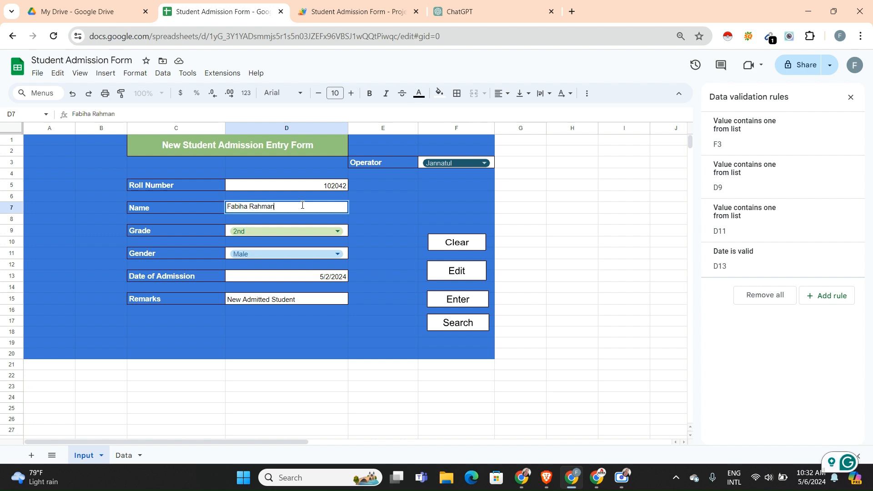
Step: Set the third student's Grade to 3rd and Gender to Female
left_click(290, 234)
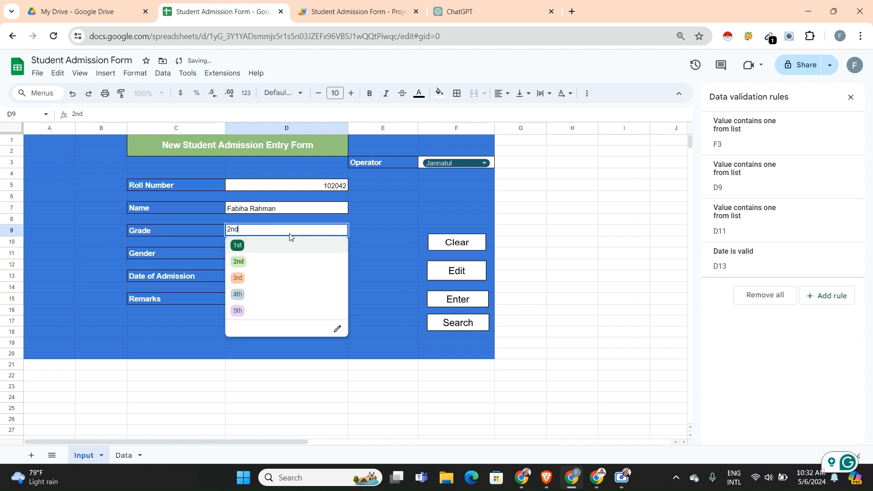
left_click(241, 277)
left_click(264, 257)
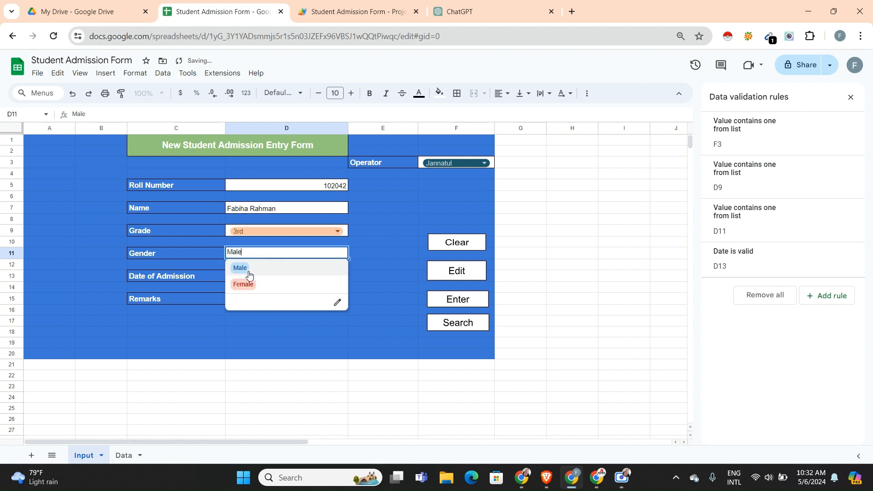
left_click(244, 283)
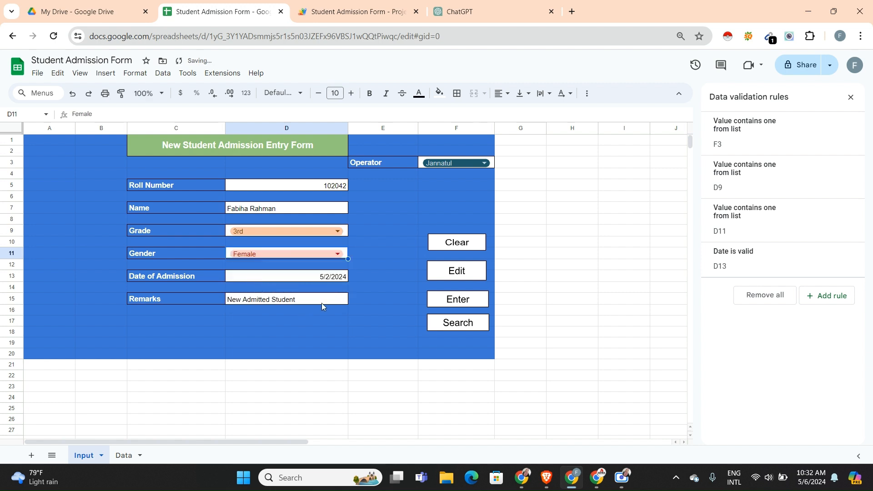
Step: Set the Date of Admission in D13 to 5/4/2024 using the calendar
left_click(312, 280)
double_click(311, 279)
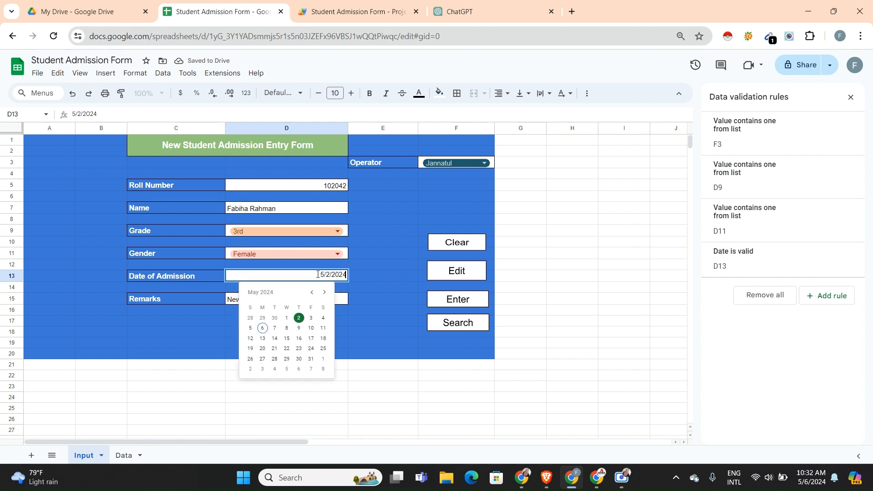
left_click(323, 318)
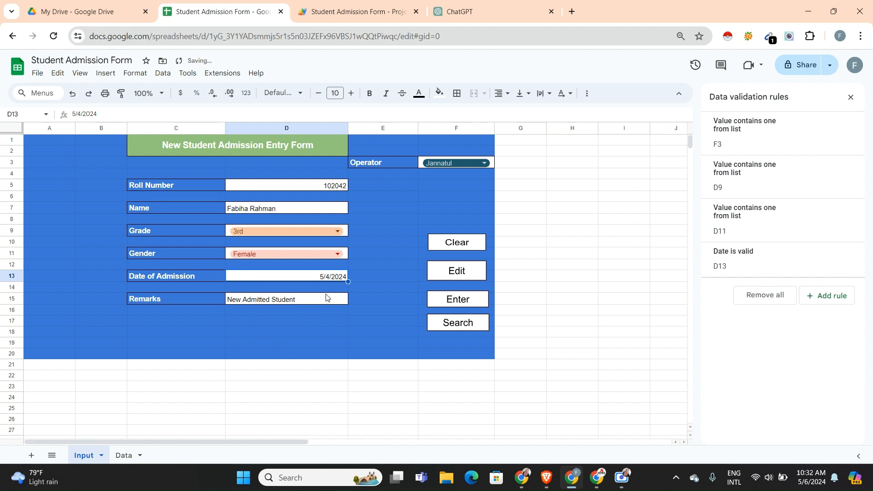
Step: Choose the third listed operator in F3, submit the third student's entry with the form's Enter button, and acknowledge the alert
left_click(452, 162)
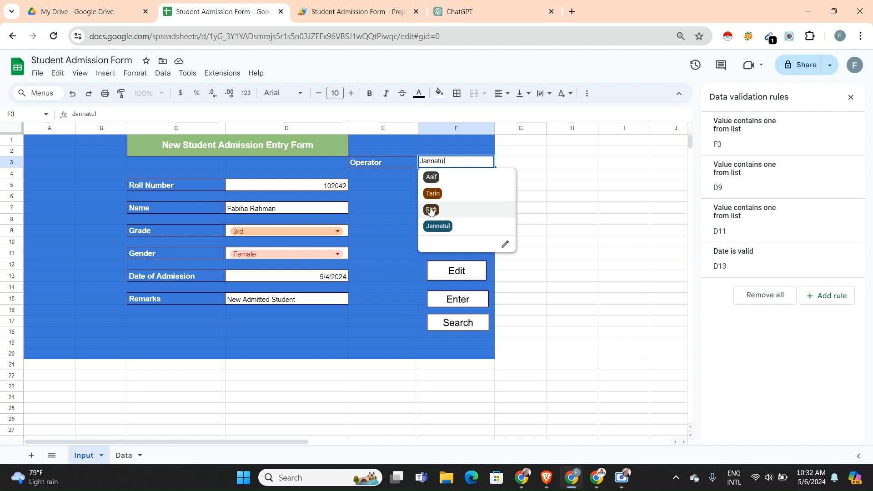
left_click(431, 211)
left_click(392, 236)
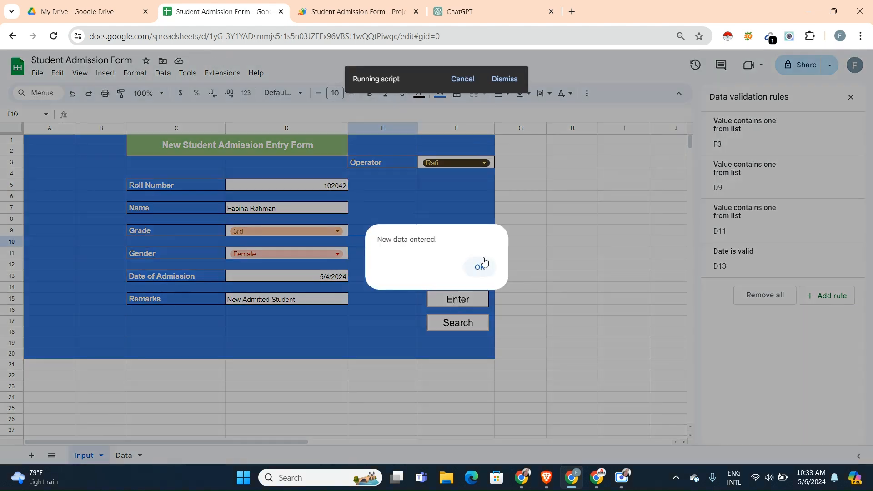
left_click(479, 268)
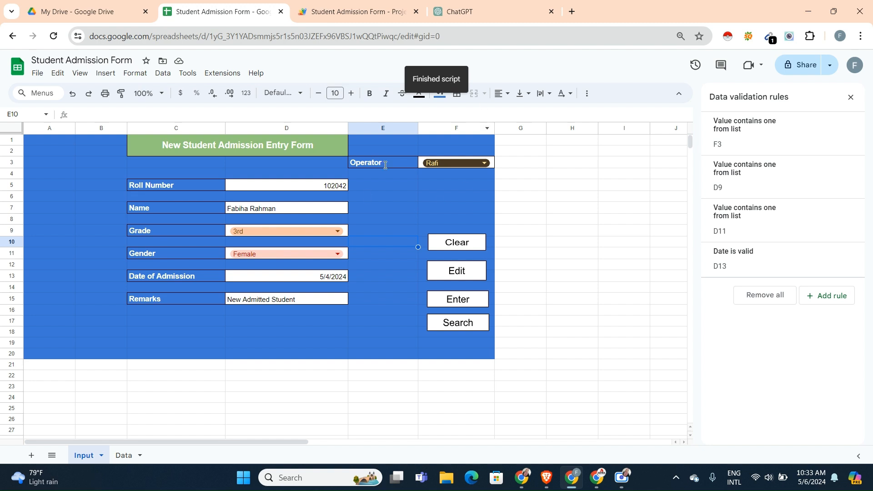
Step: Check row 4 of the Data sheet for the third student's submitted record
left_click(124, 456)
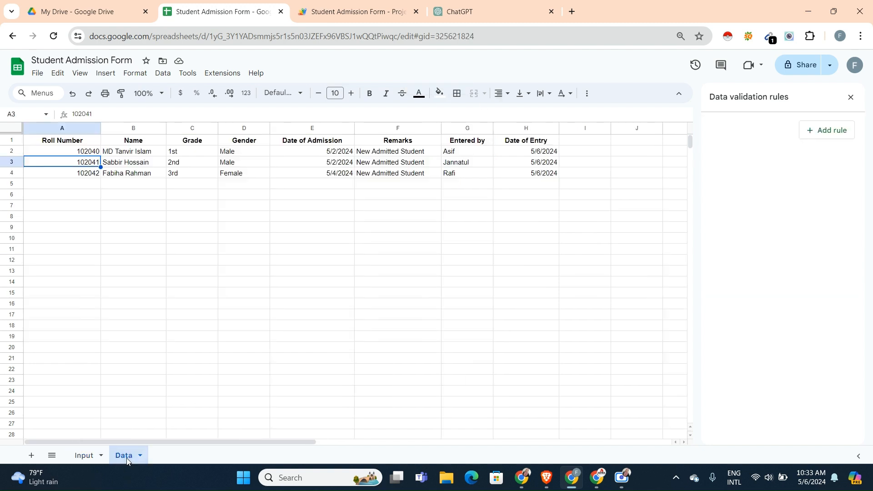
left_click(322, 198)
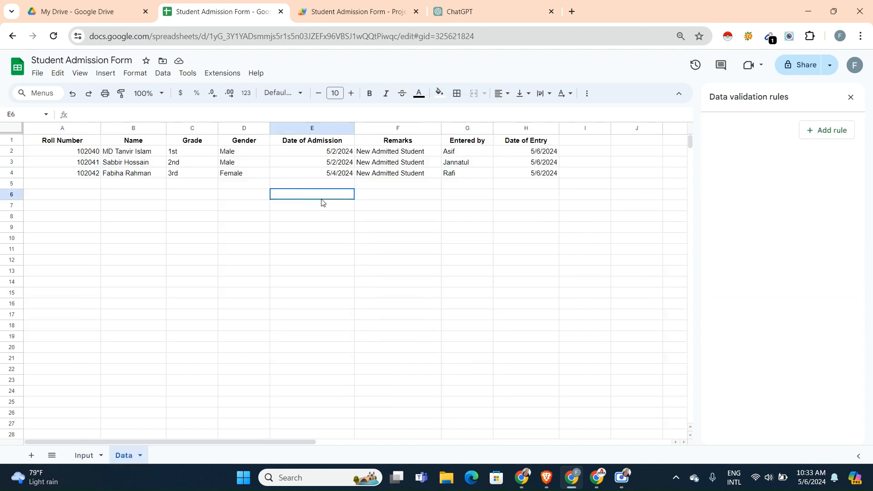
left_click(196, 175)
left_click(98, 177)
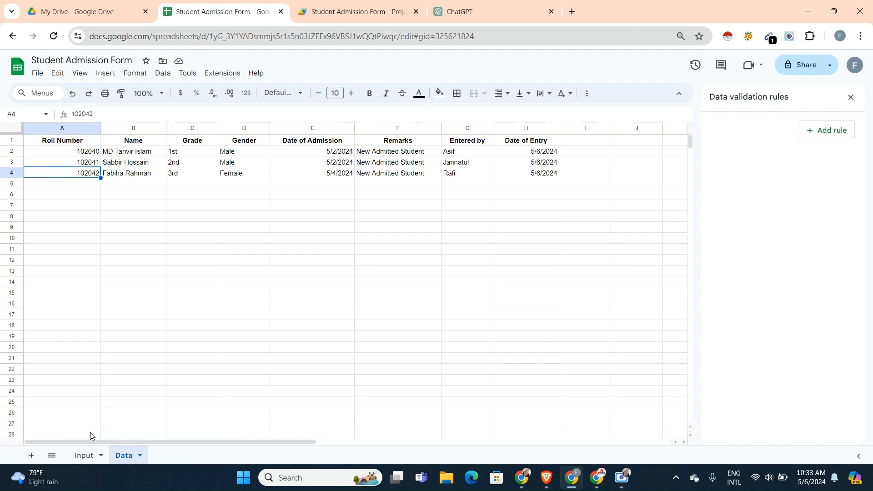
Step: Return to the Input sheet and replace the name in D7 with another student's full name, keeping the already used roll number
left_click(81, 456)
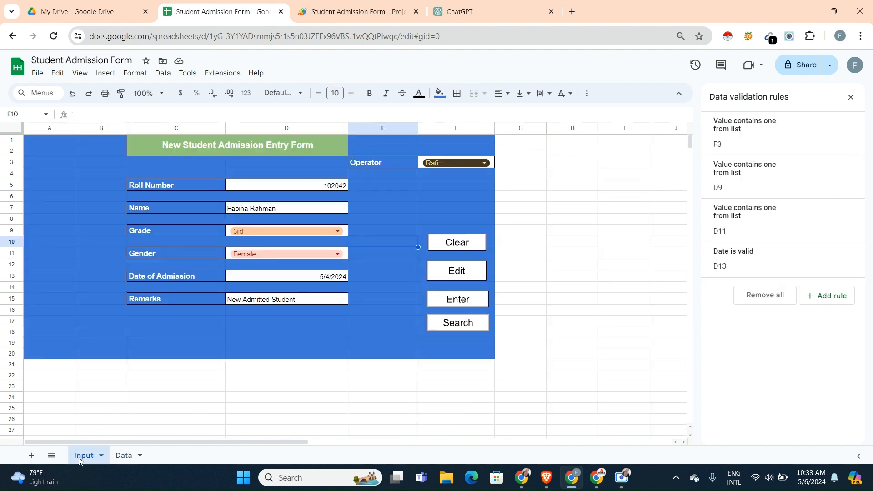
left_click(345, 186)
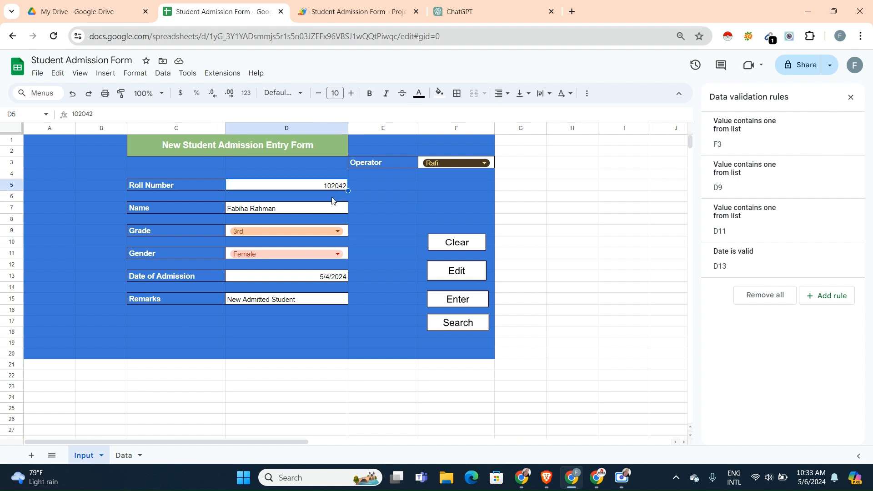
left_click(293, 211)
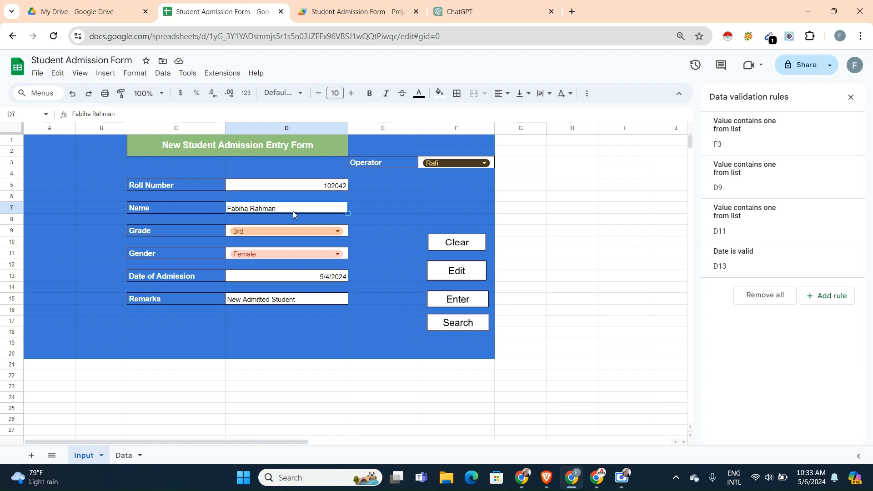
double_click(293, 211)
key("BackSpace")
key("BackSpace")
key("BackSpace")
key("BackSpace")
key("BackSpace")
key("BackSpace")
key("BackSpace")
key("BackSpace")
key("BackSpace")
key("BackSpace")
key("BackSpace")
key("BackSpace")
key("BackSpace")
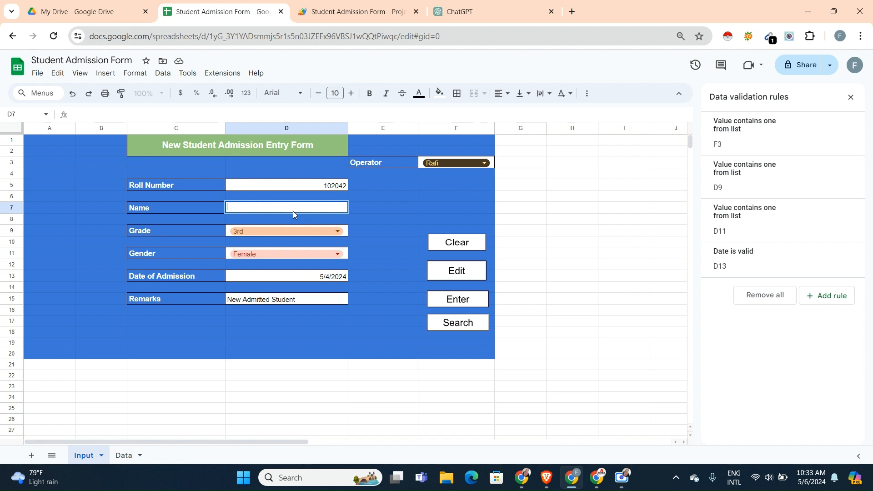
type("Sadia Akter")
left_click(385, 222)
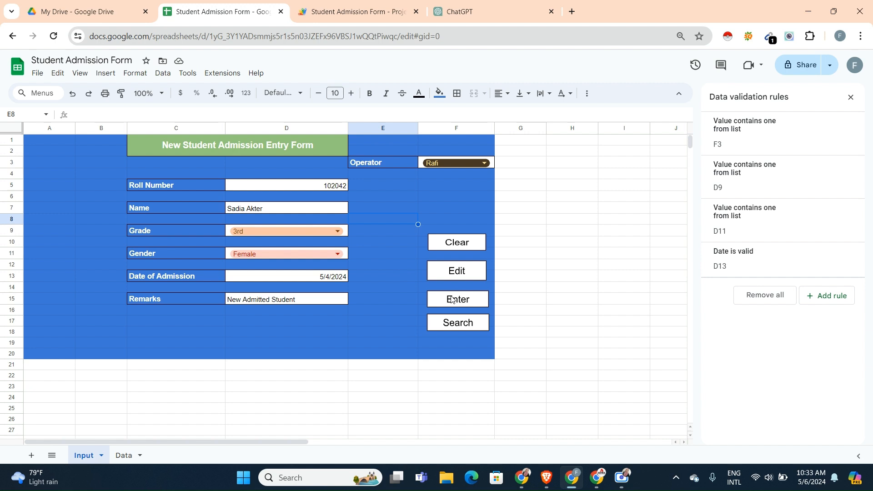
Step: Submit the entry with the duplicate roll number using the form's Enter button and acknowledge the alert
left_click(454, 300)
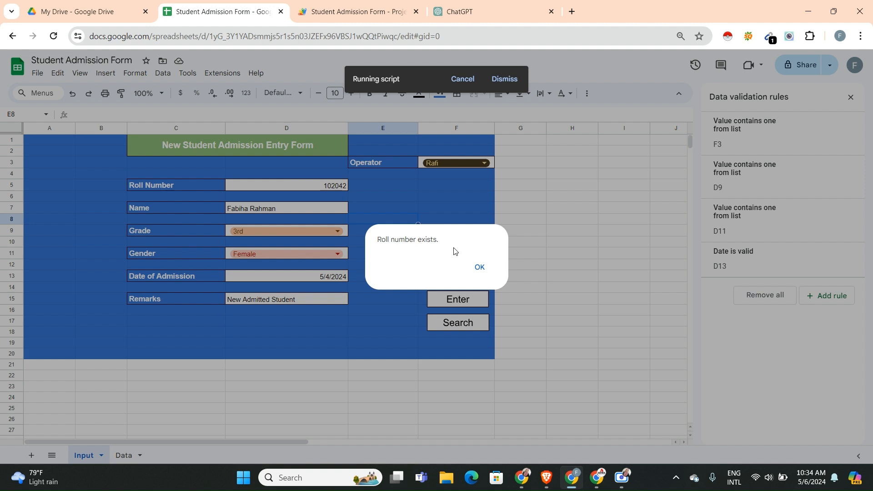
left_click(480, 270)
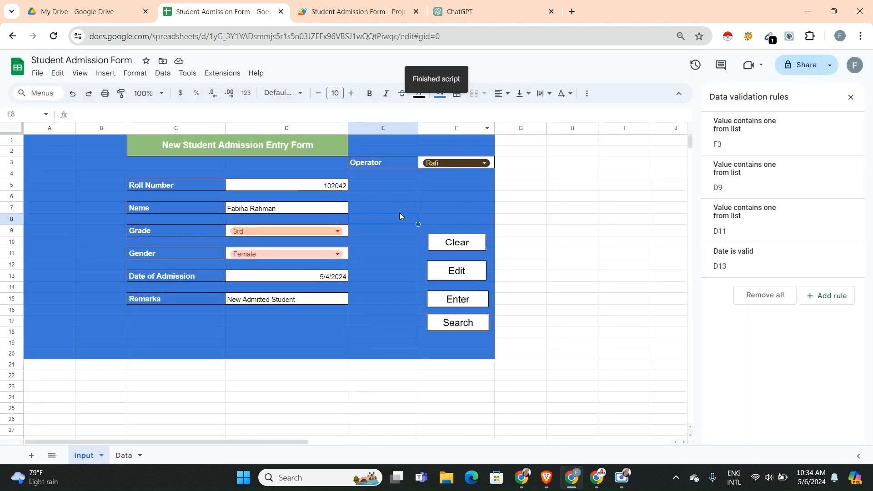
left_click(397, 278)
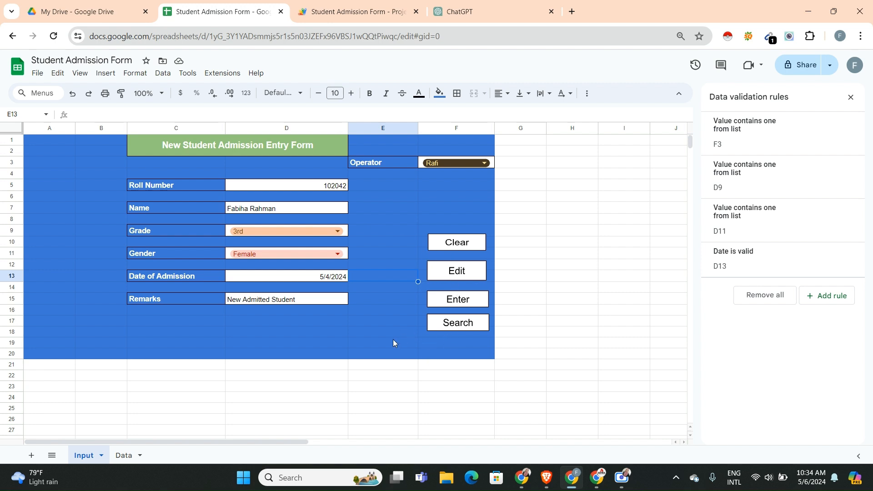
left_click(335, 326)
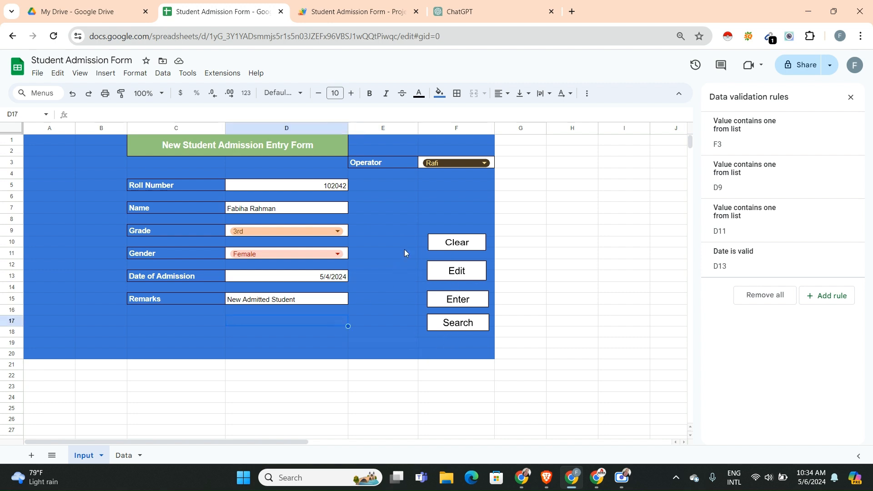
left_click(394, 229)
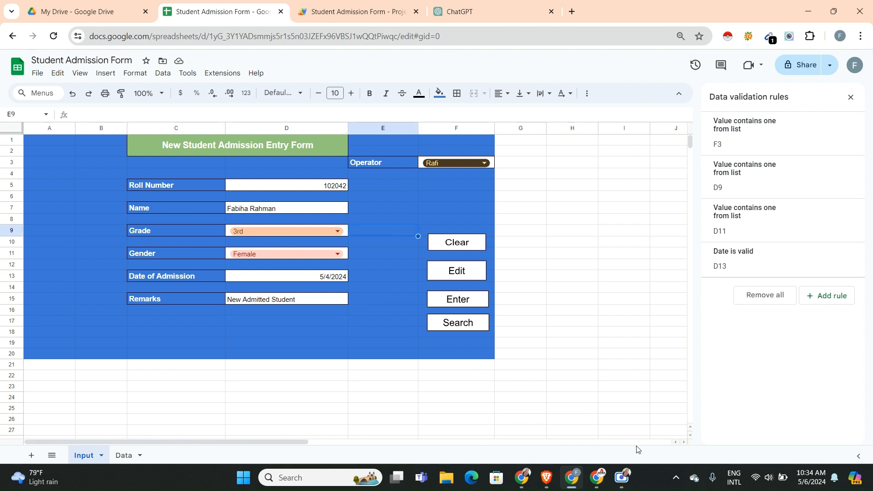
mouse_move(586, 476)
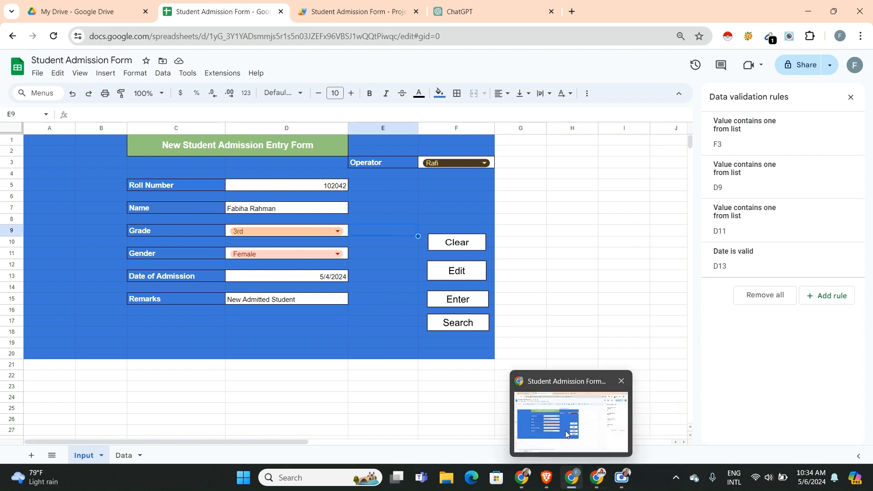
Step: Switch to the 'Google sheets form script' document and copy the 'I need more sheet script' section with its three numbered requests
left_click(596, 421)
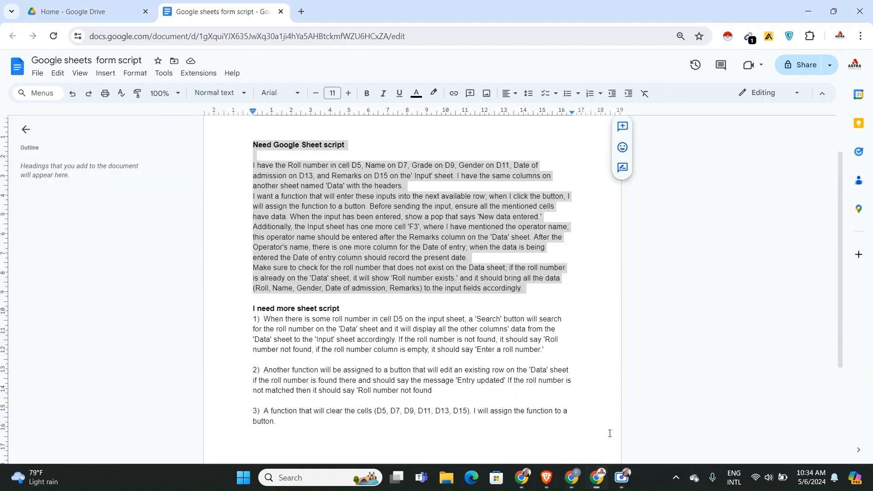
left_click_drag(249, 311, 300, 429)
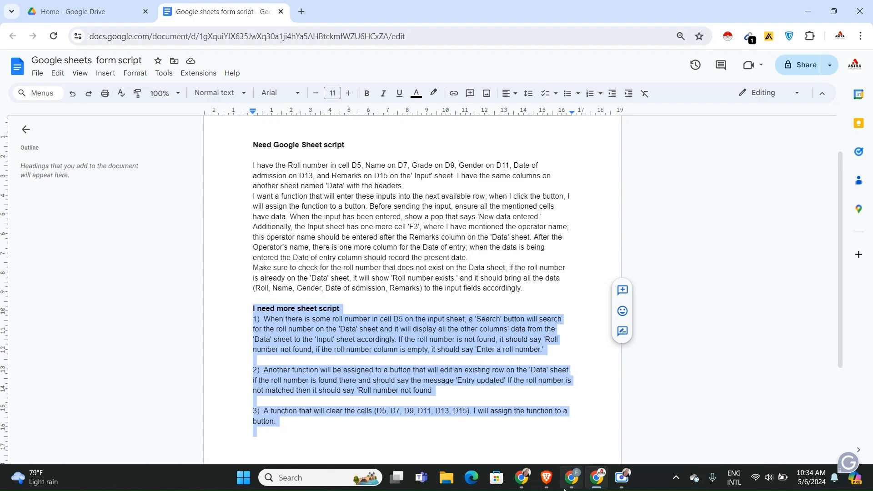
mouse_move(566, 485)
Step: Return to the ChatGPT conversation and send the copied request for the search, edit and clear functions
left_click(557, 425)
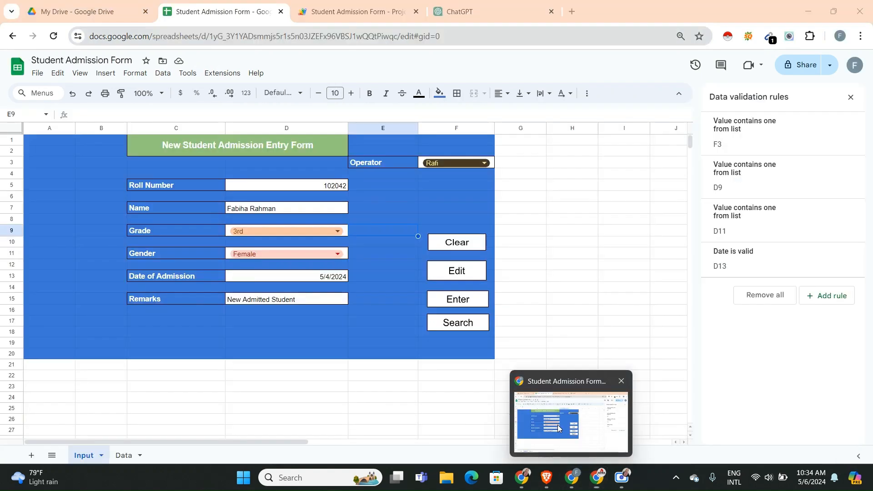
left_click(483, 5)
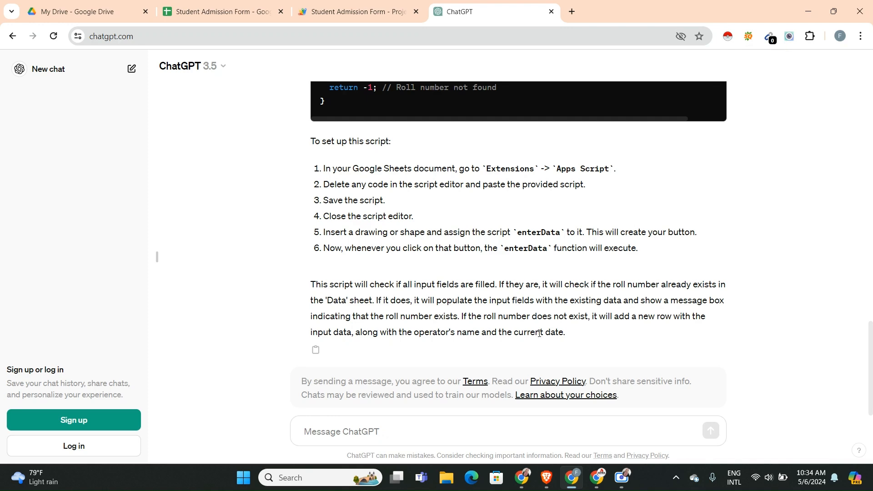
left_click(483, 425)
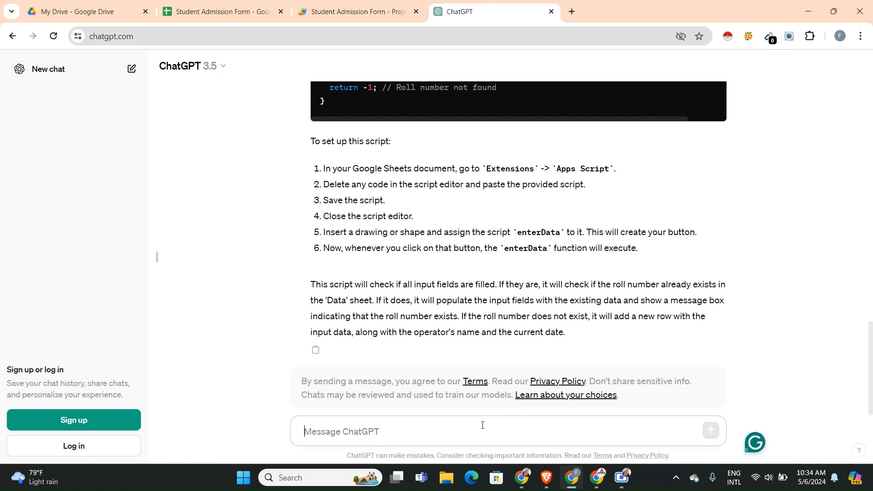
key("ctrl+v")
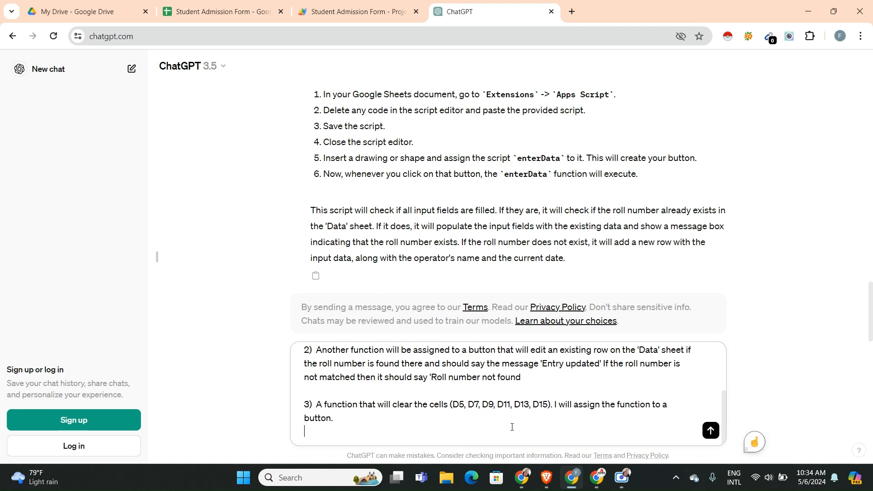
key("ctrl+a")
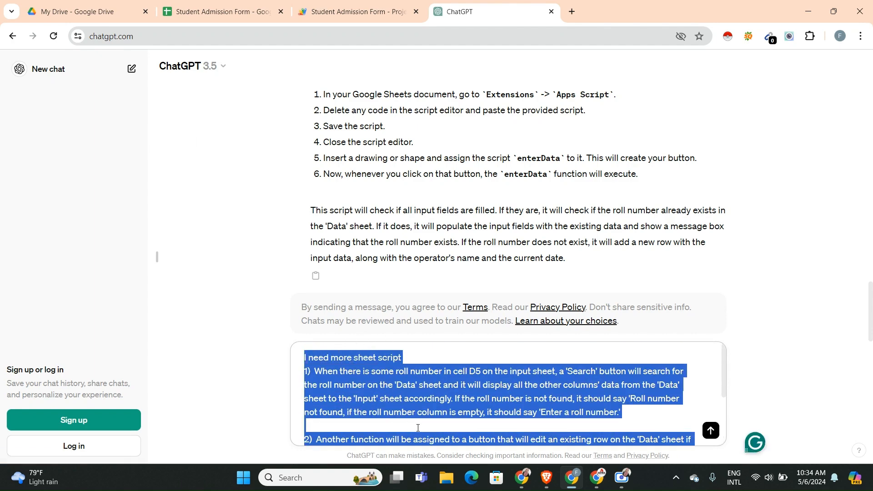
left_click(418, 428)
key("Return")
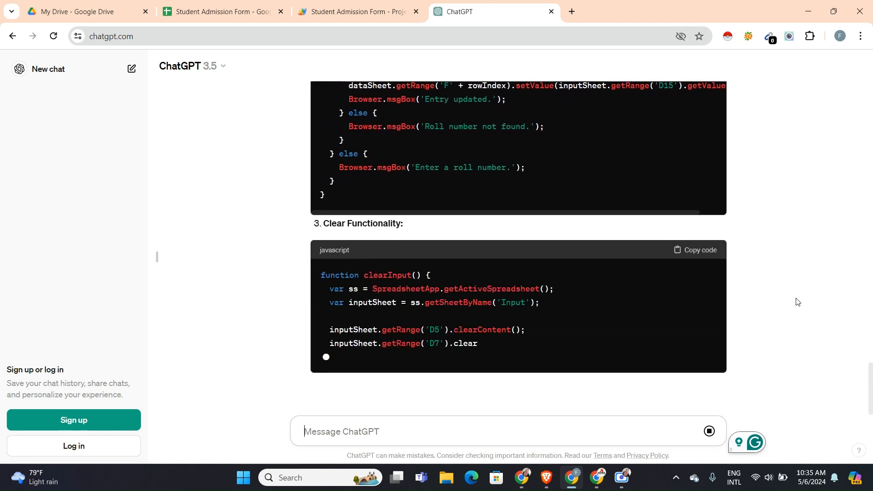
Step: Copy ChatGPT's searchData code and append it after getRowIndexByRollNumber in the Apps Script file Code.gs, dismissing the cookie notice
left_click_drag(871, 386, 871, 414)
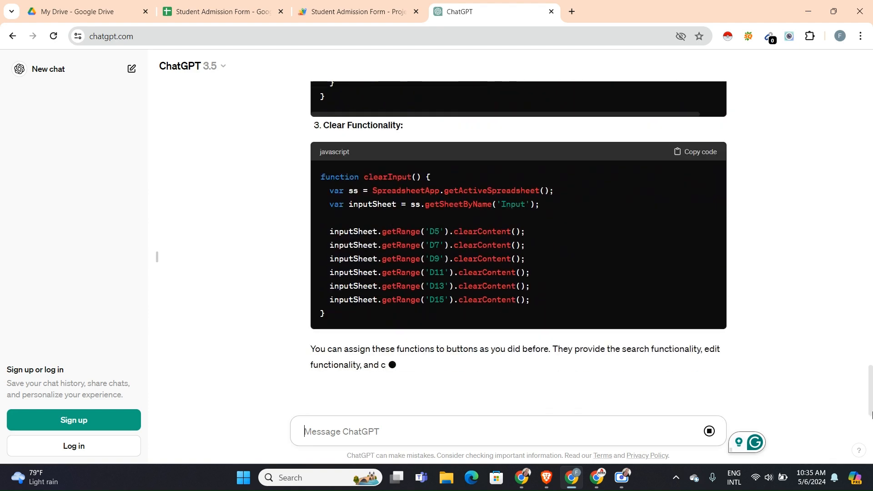
mouse_move(632, 475)
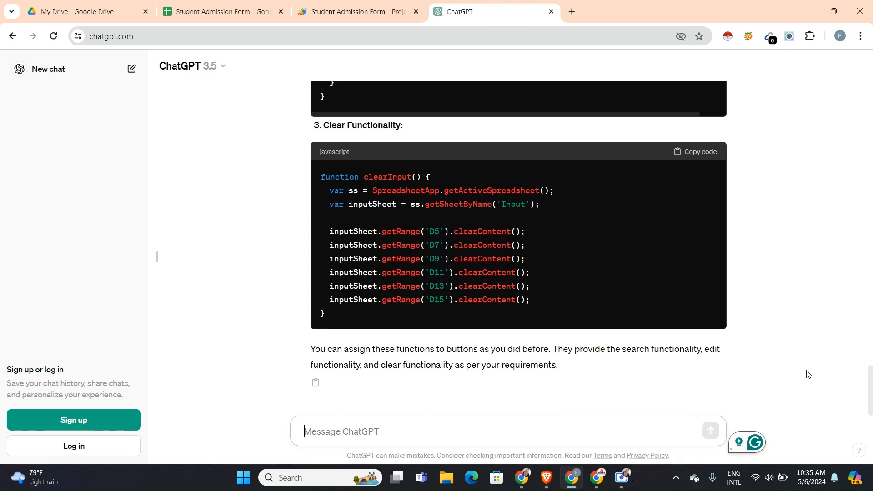
left_click_drag(872, 391, 865, 285)
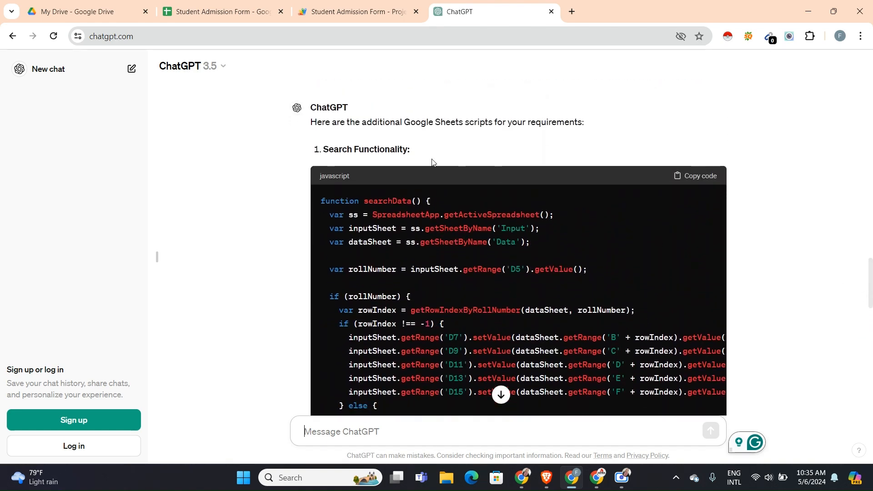
left_click(706, 177)
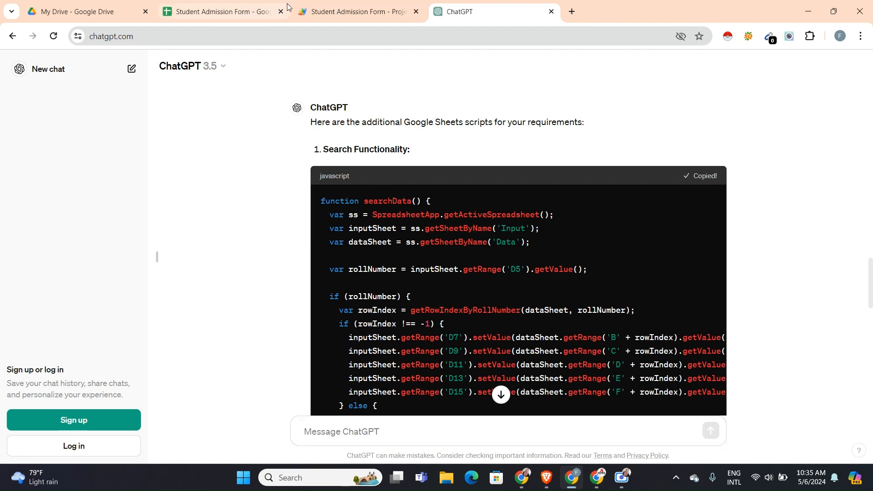
left_click(352, 12)
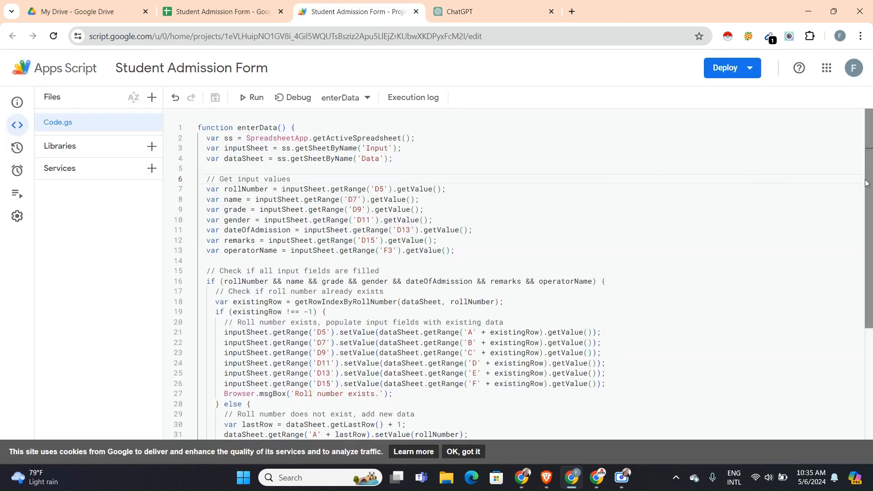
left_click_drag(866, 183, 866, 349)
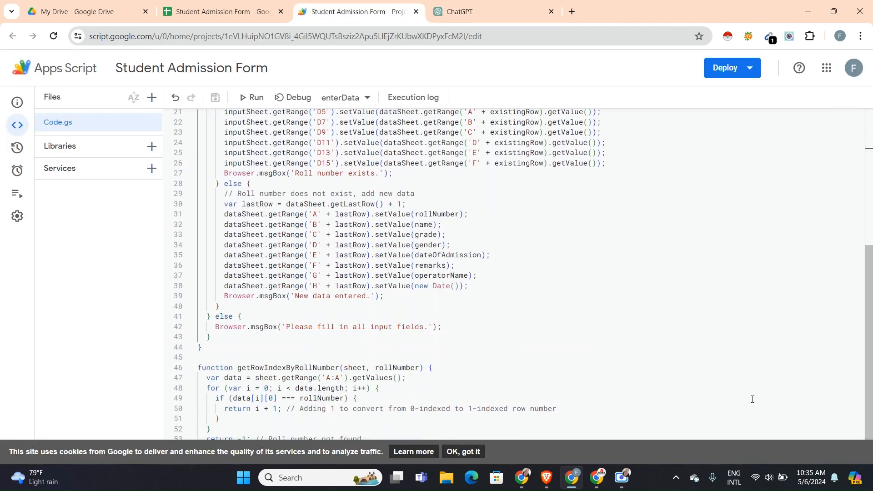
left_click(464, 451)
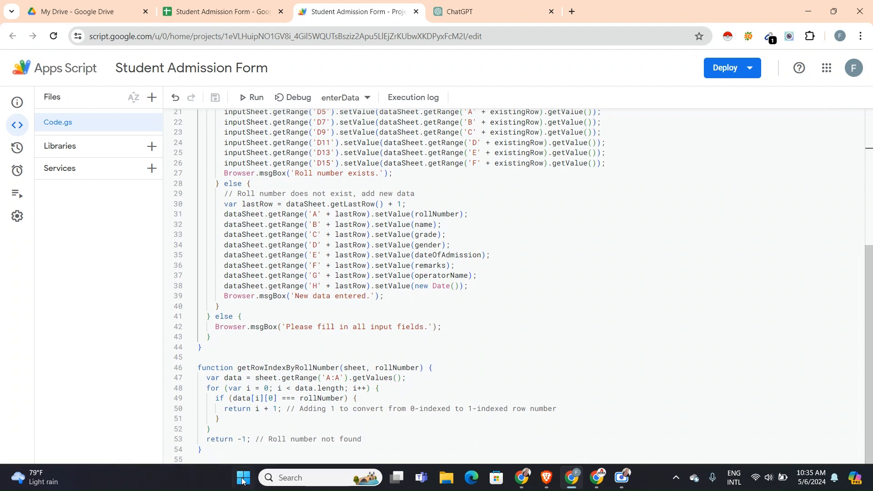
left_click(230, 461)
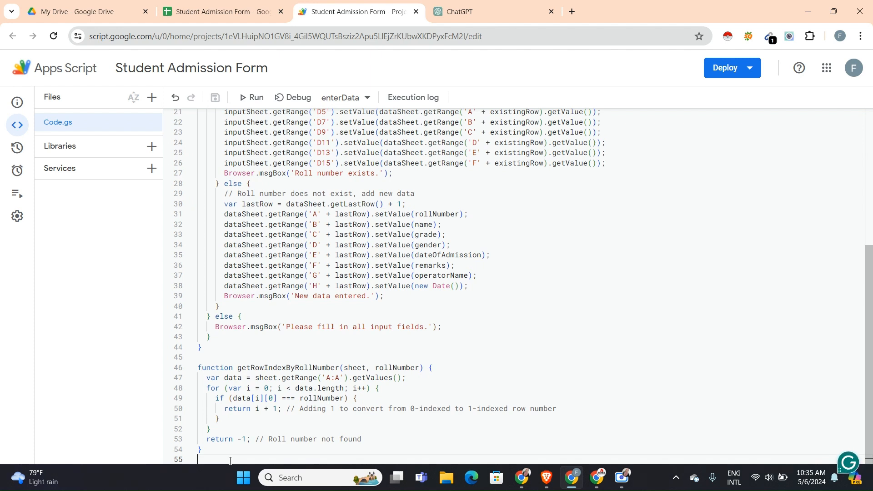
key("ctrl+v")
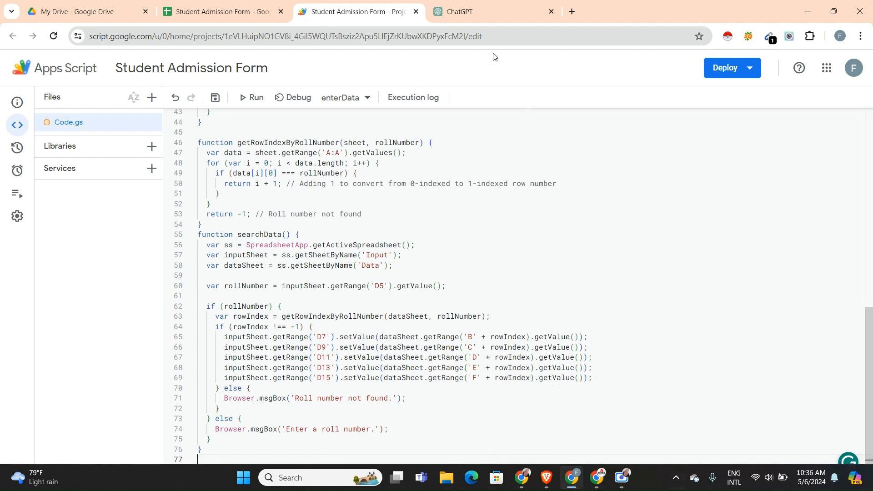
Step: Copy the function name searchData from ChatGPT's code and assign it as the script of the Input sheet's Search button
left_click(495, 13)
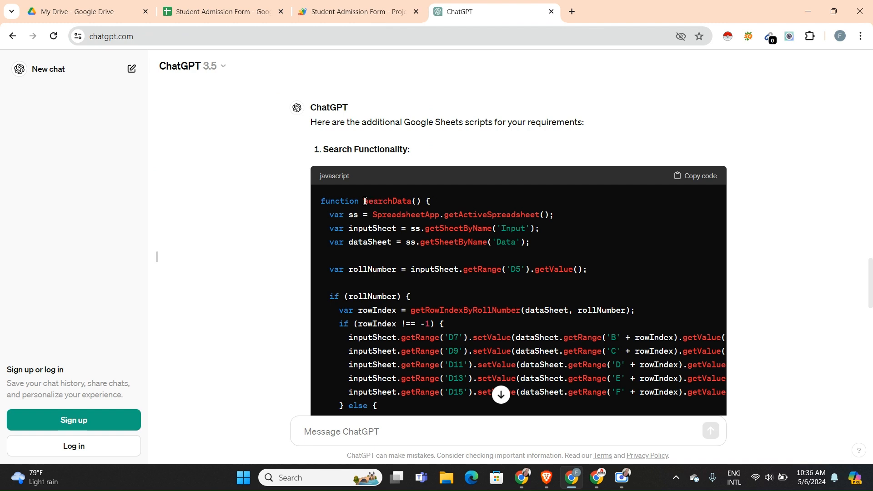
left_click_drag(365, 201, 411, 203)
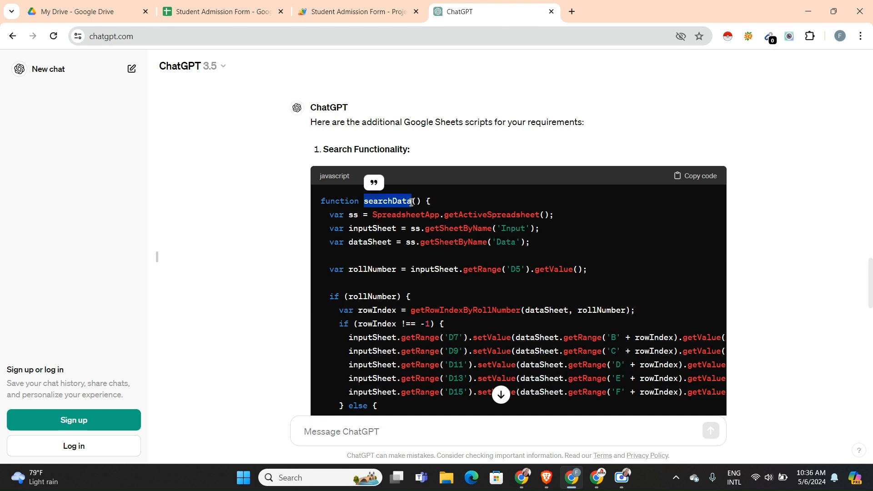
left_click(239, 16)
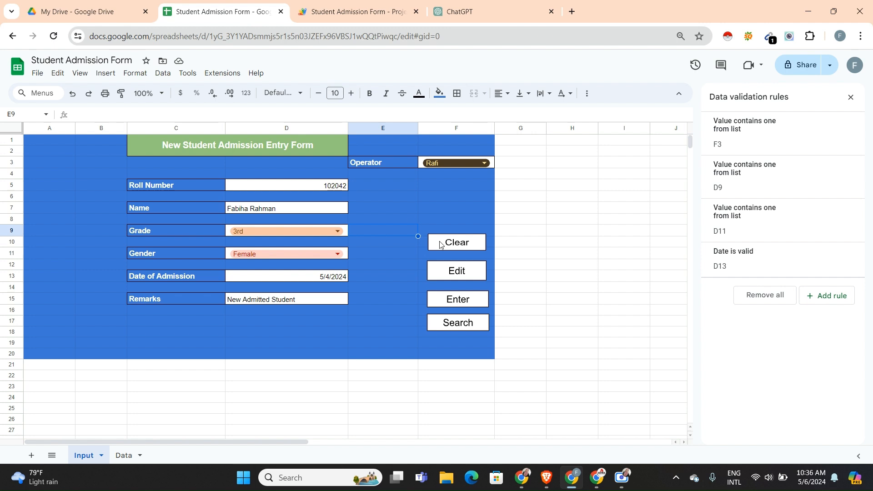
left_click(481, 324)
left_click(483, 325)
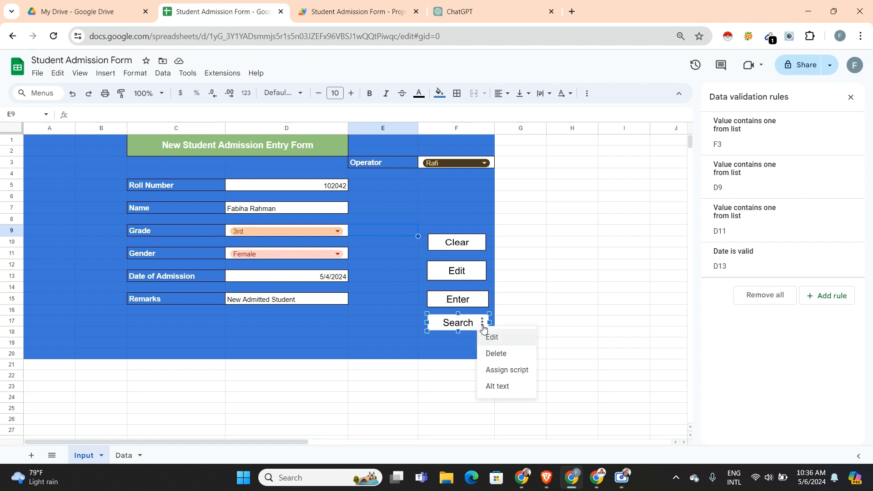
left_click(502, 371)
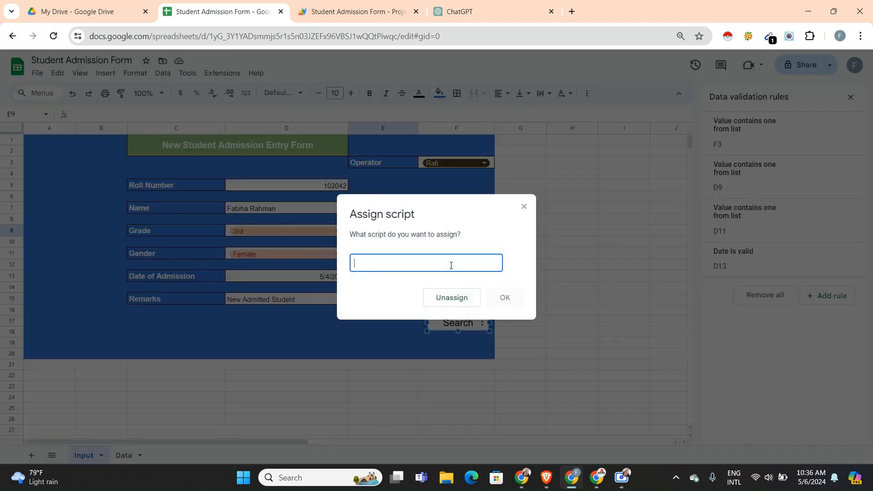
key("ctrl+v")
left_click(505, 298)
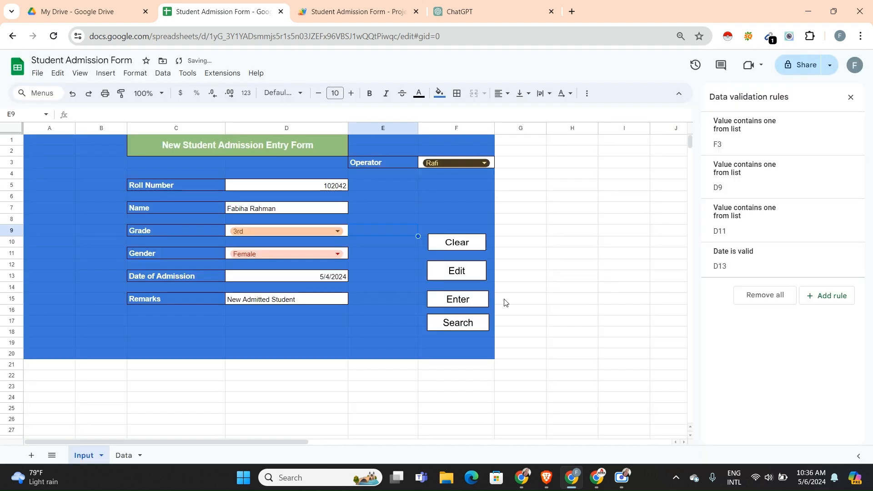
Step: Copy ChatGPT's editData code from the Edit Functionality block and append it after searchData in Code.gs
left_click(448, 13)
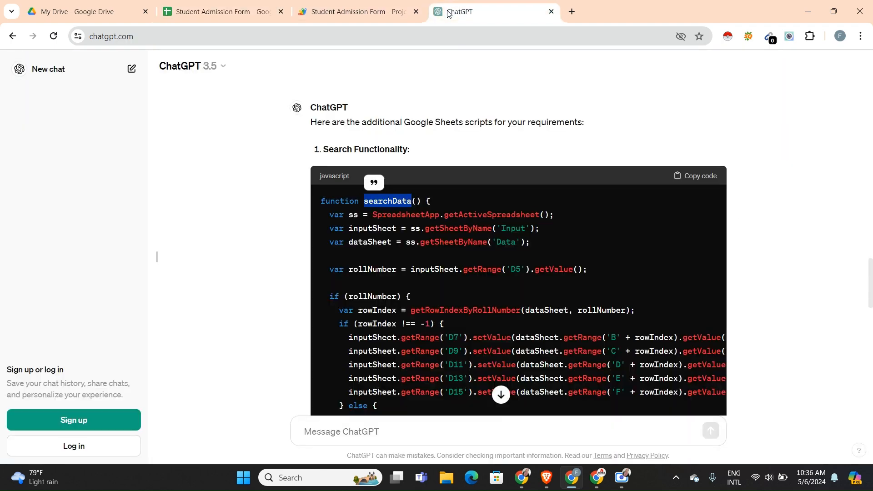
left_click(773, 191)
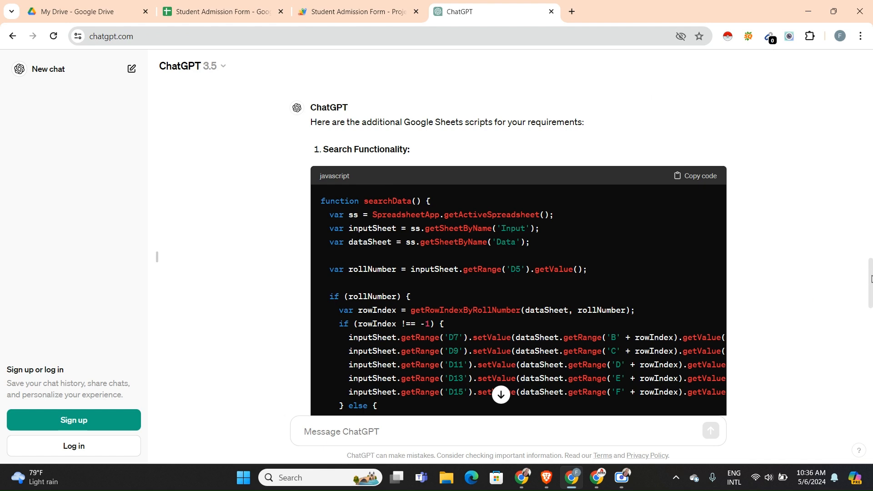
scroll(871, 278, "down", 8)
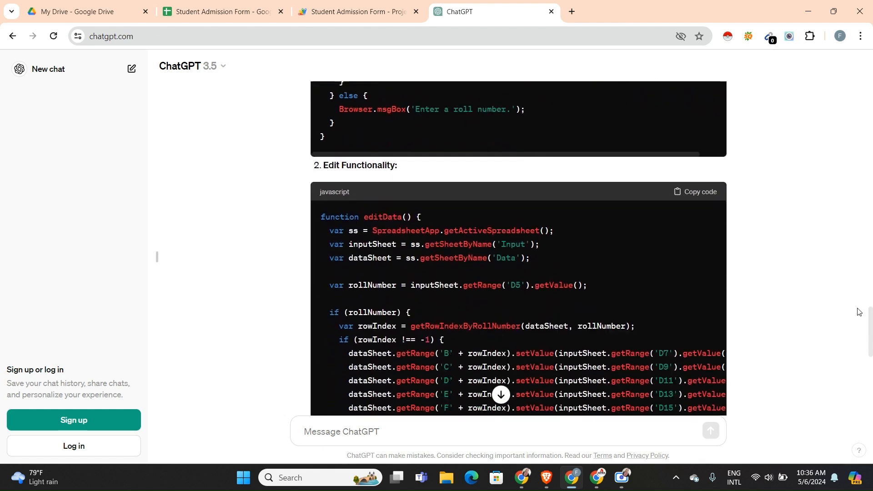
left_click(695, 197)
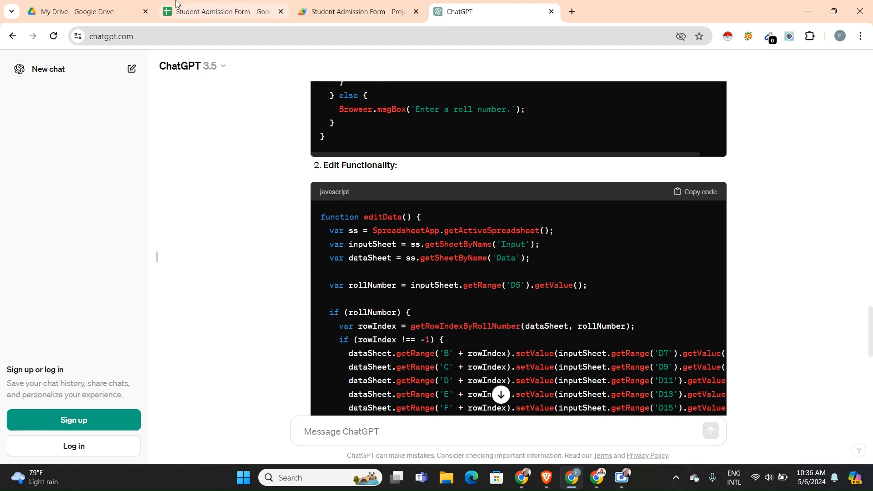
left_click(315, 9)
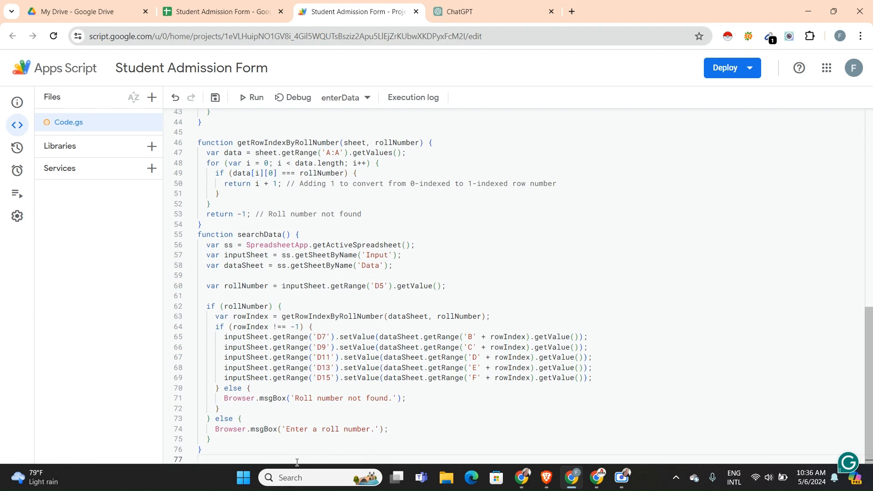
key("ctrl+v")
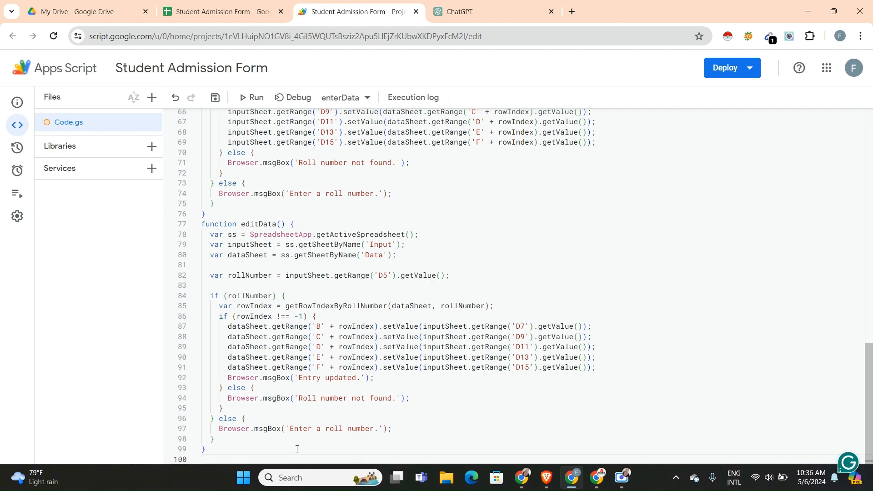
Step: Copy the function name editData from ChatGPT's code and assign it as the script of the Input sheet's Edit button
left_click(491, 11)
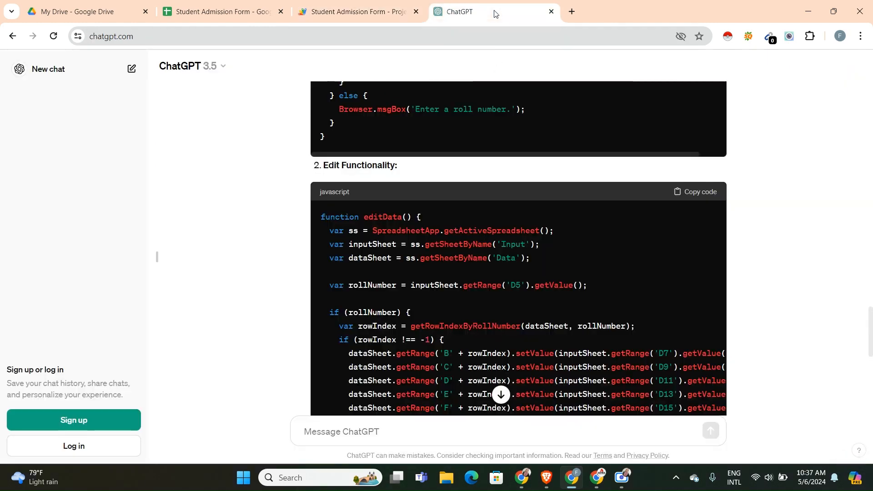
left_click(357, 12)
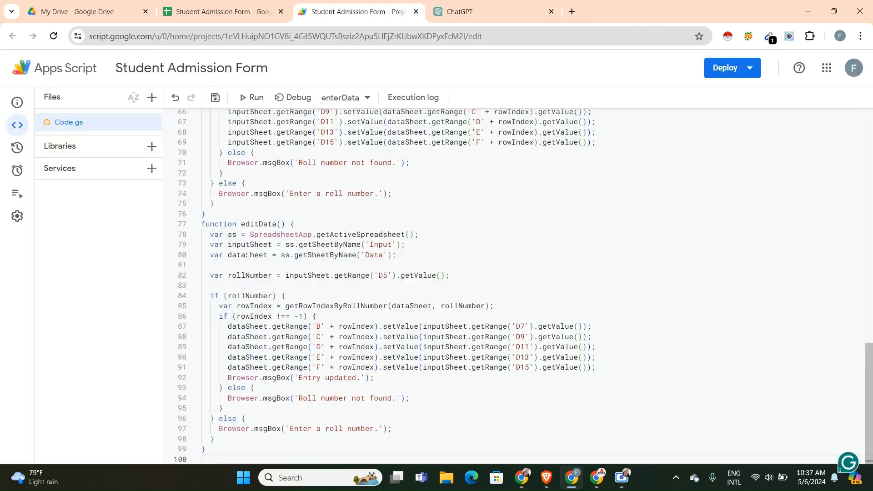
left_click(478, 10)
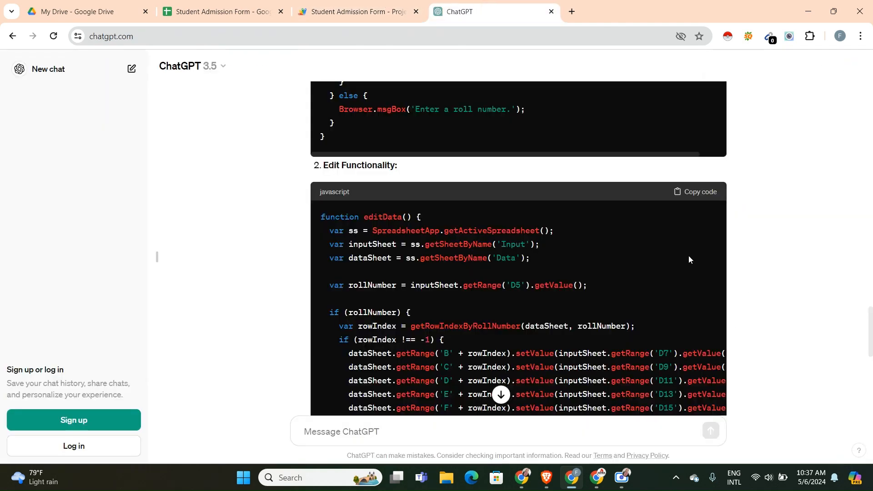
left_click_drag(403, 217, 366, 219)
key("ctrl+c")
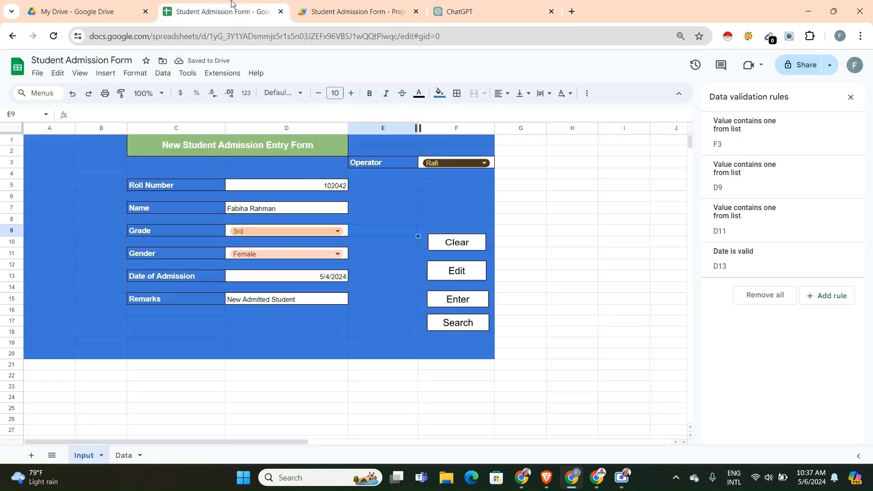
left_click(232, 6)
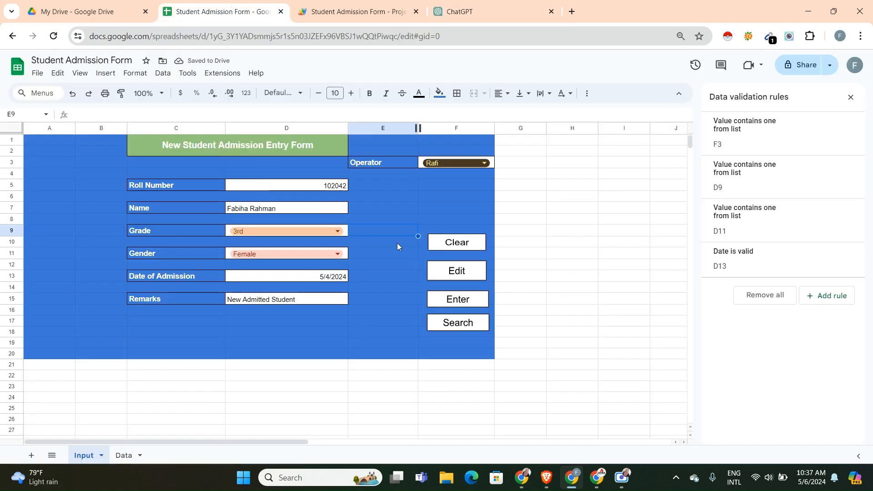
left_click(479, 274)
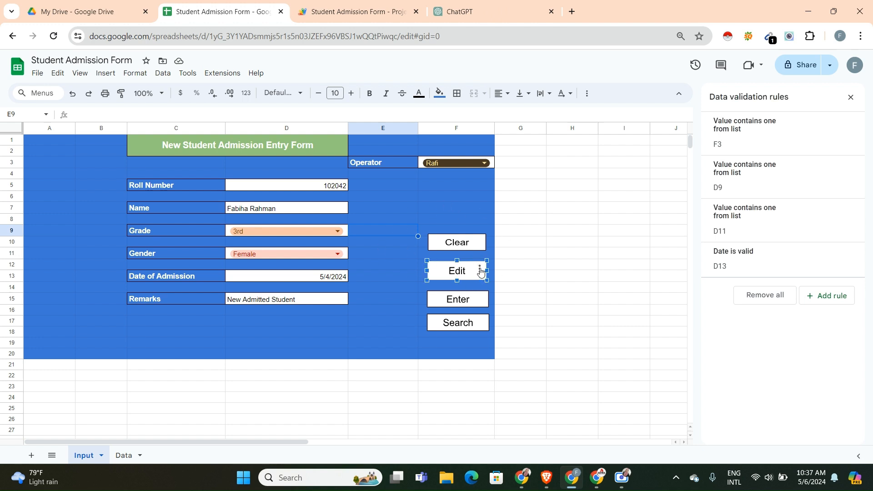
left_click(480, 270)
left_click(495, 325)
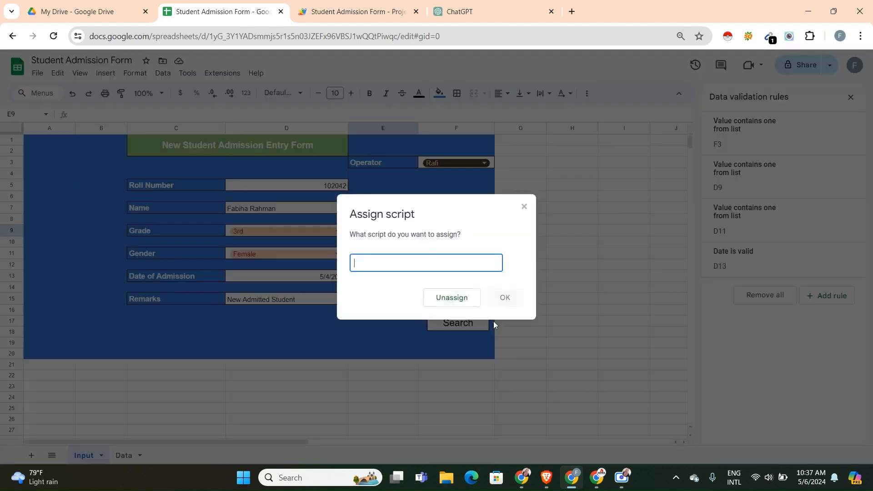
key("ctrl+v")
left_click(503, 299)
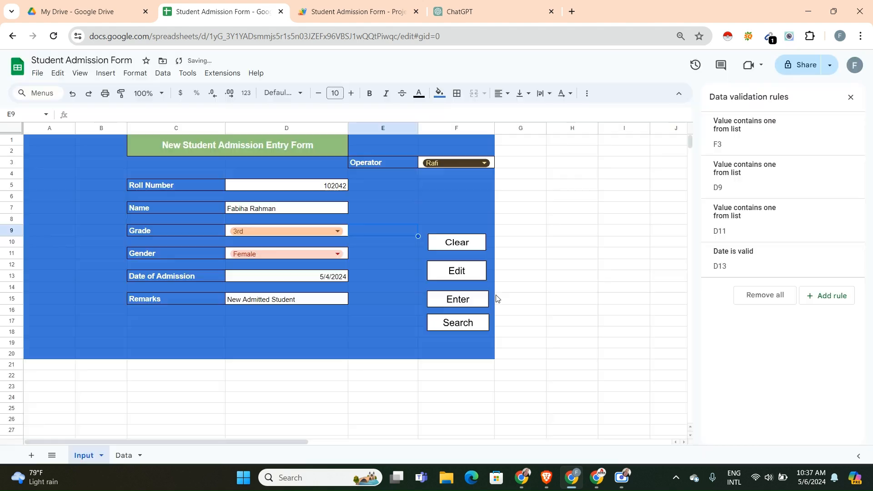
Step: Copy ChatGPT's clearInput code from the Clear Functionality block and append it after editData in Code.gs
left_click(485, 7)
left_click(825, 211)
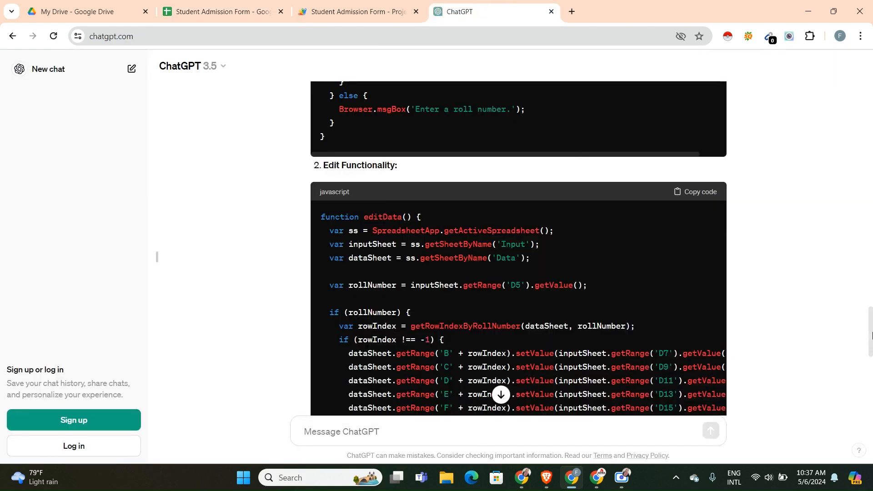
left_click_drag(871, 336, 871, 394)
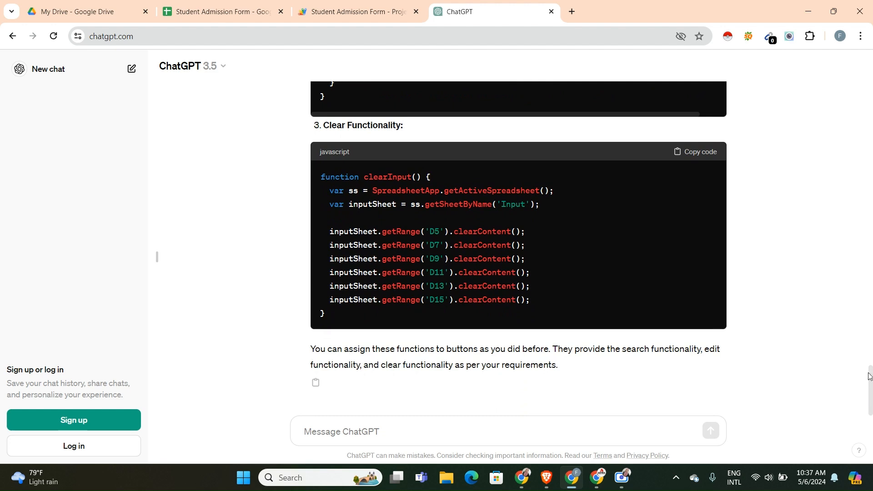
left_click(689, 155)
left_click(688, 154)
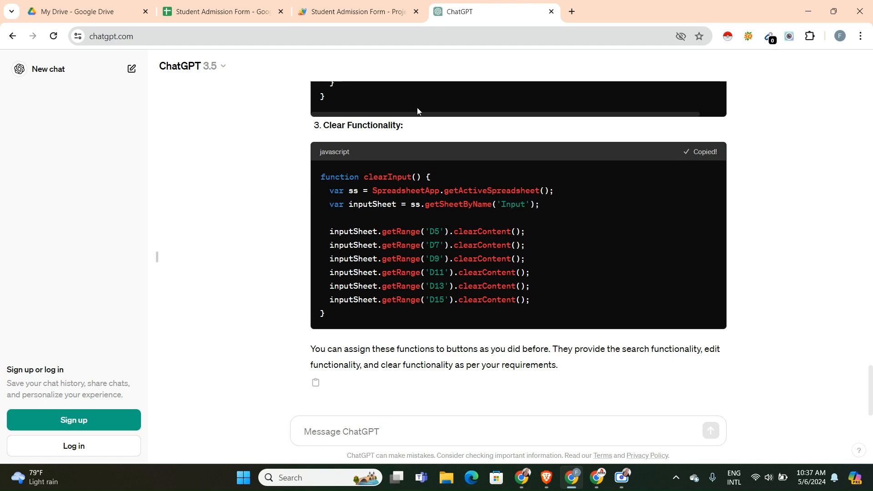
left_click(337, 9)
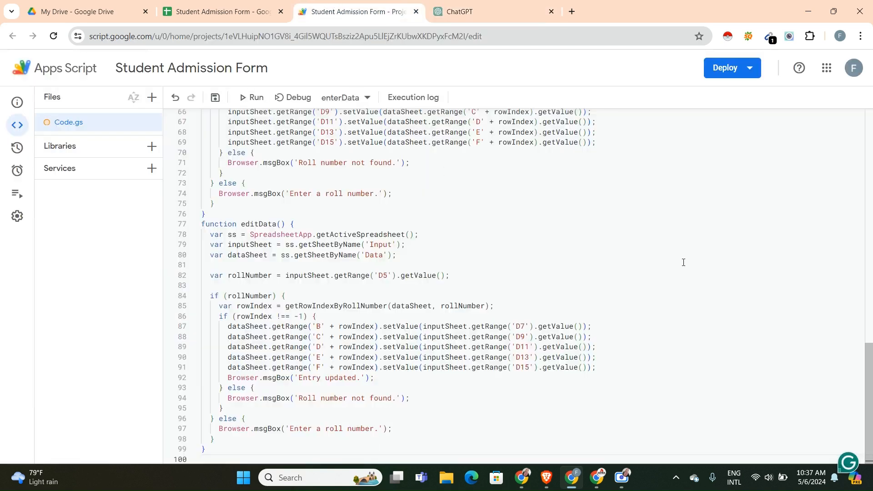
left_click(251, 457)
key("ctrl+v")
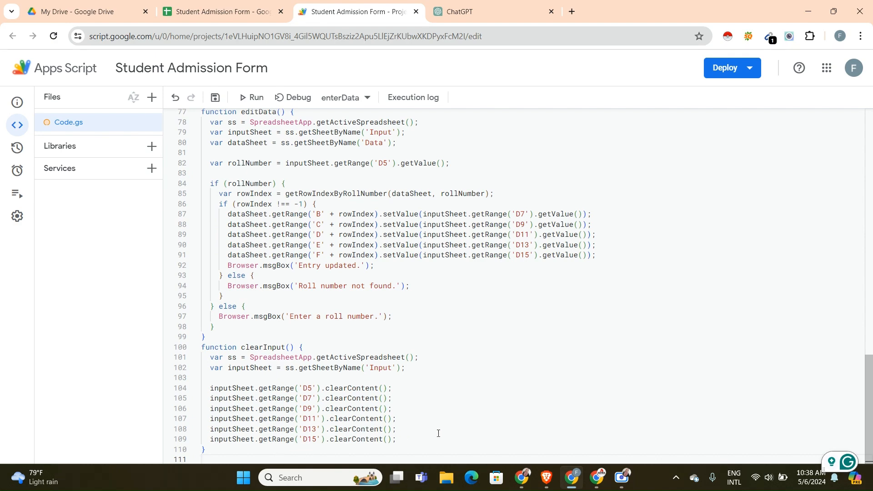
Step: Copy the function name clearInput from ChatGPT's code and assign it as the script of the Input sheet's Clear button
left_click(501, 10)
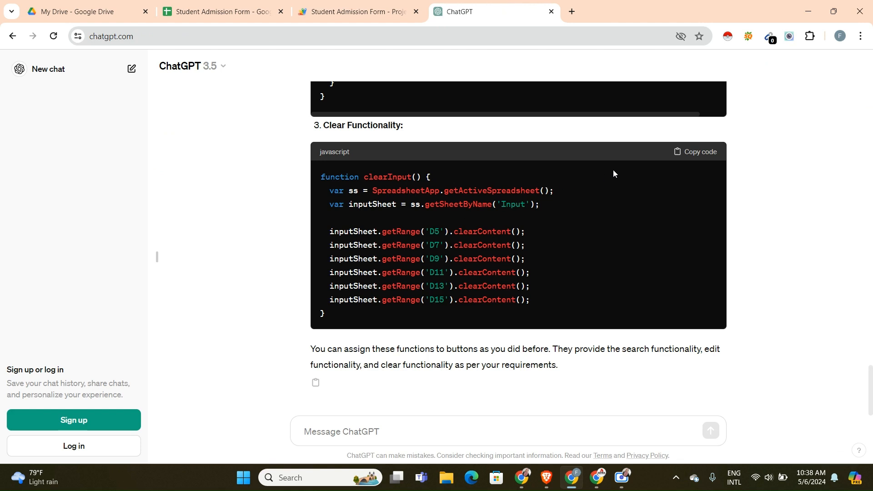
left_click_drag(413, 177, 365, 177)
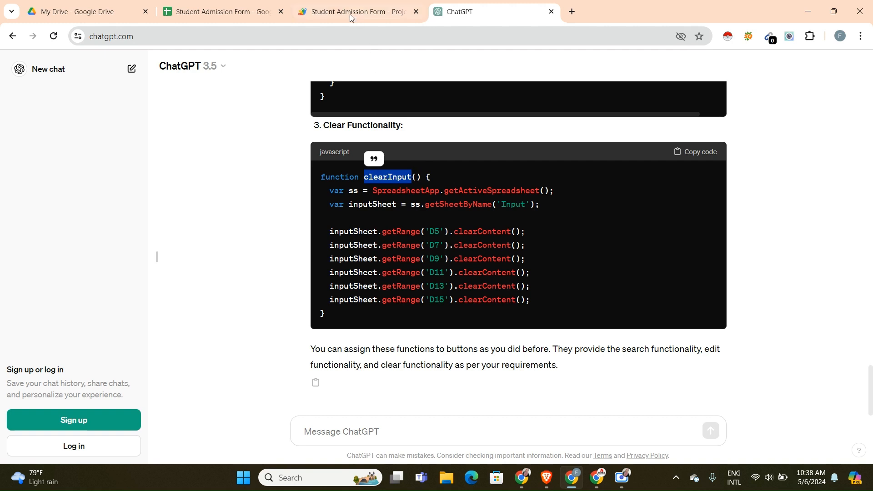
left_click(223, 11)
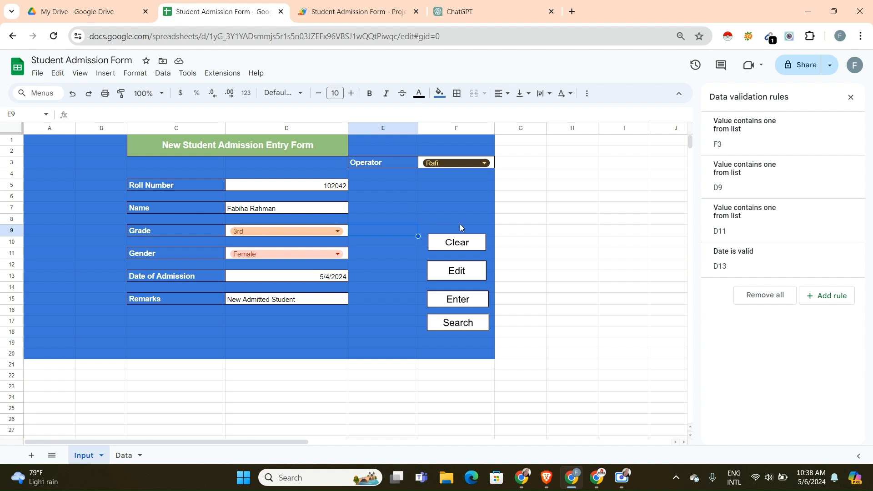
left_click(471, 243)
left_click(480, 245)
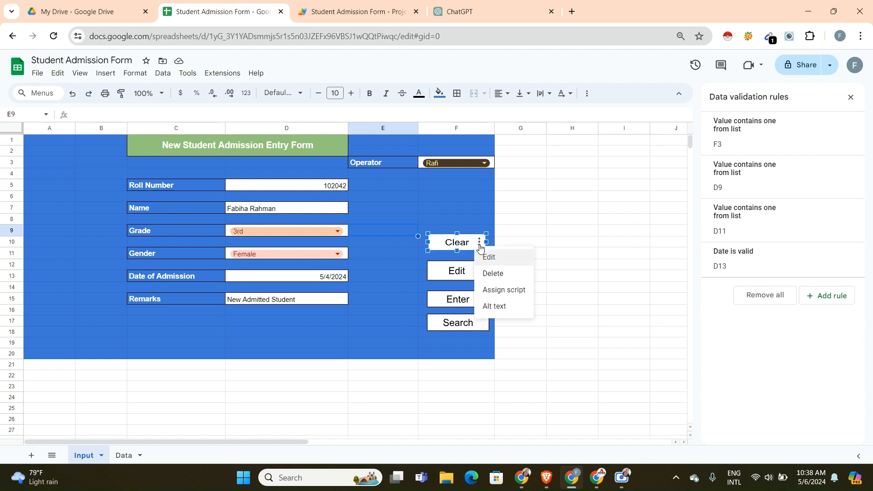
left_click(491, 288)
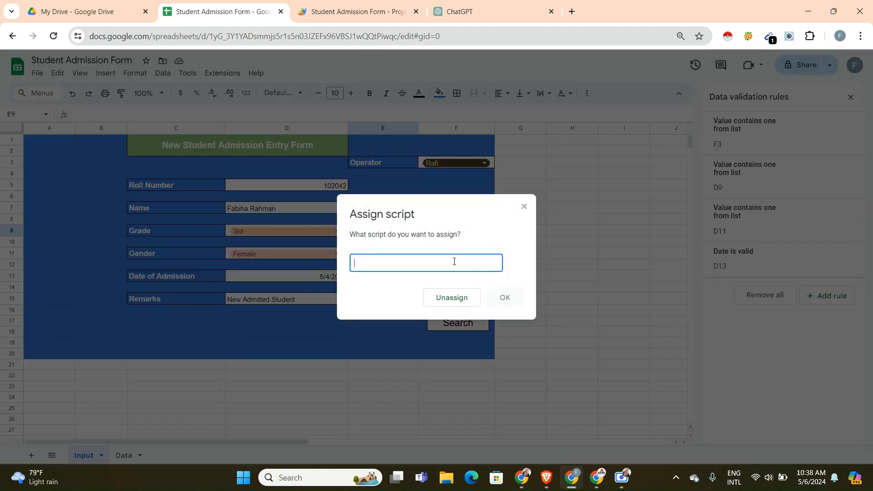
key("ctrl+v")
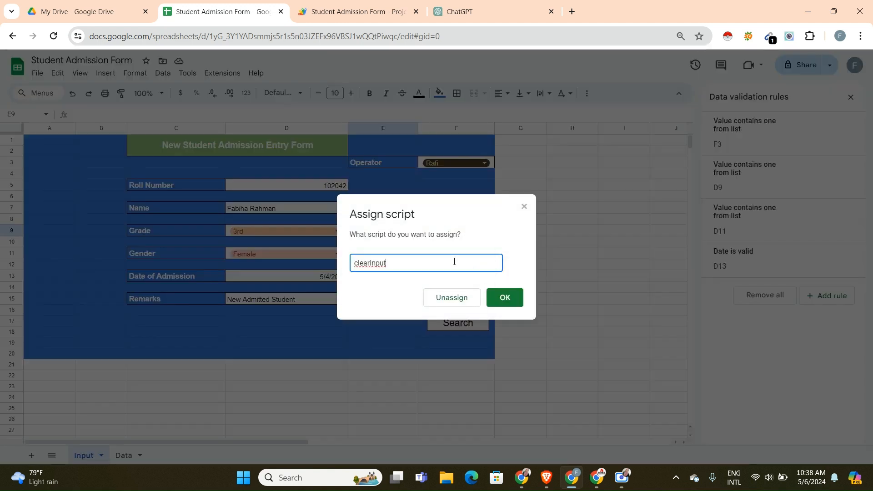
left_click(506, 300)
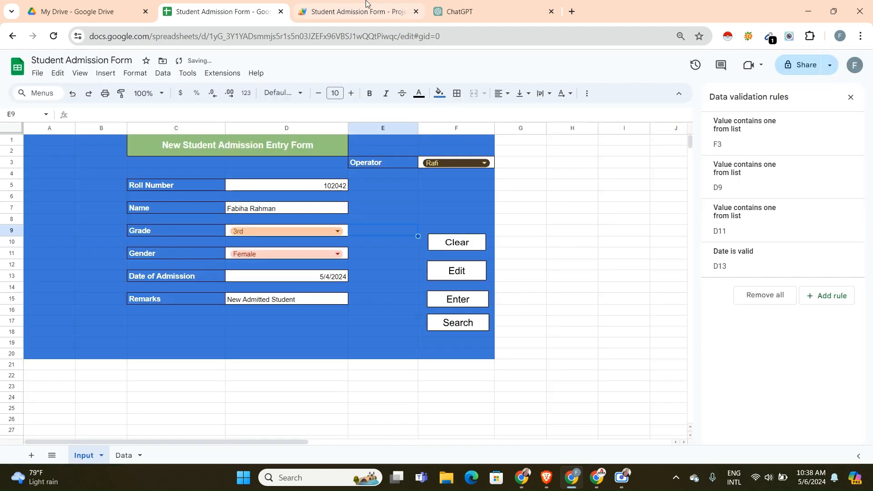
Step: Save the Apps Script project and test the Clear button on the Input sheet's filled-in form
left_click(359, 12)
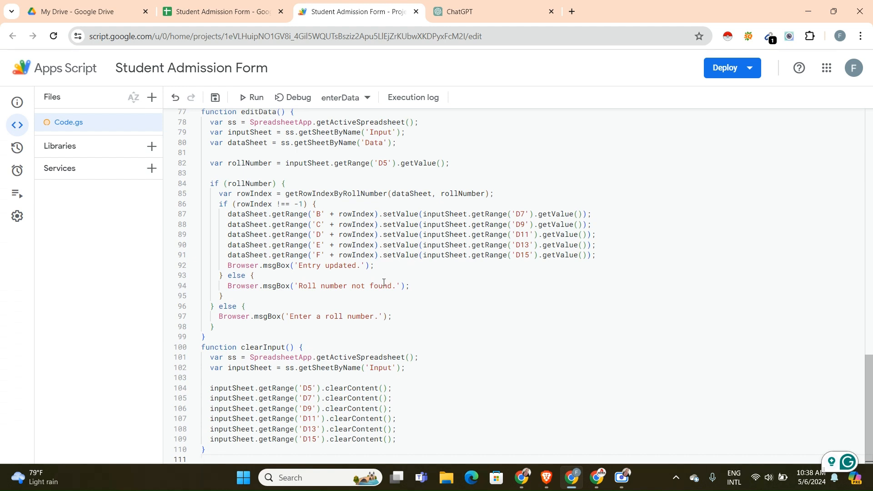
left_click(218, 101)
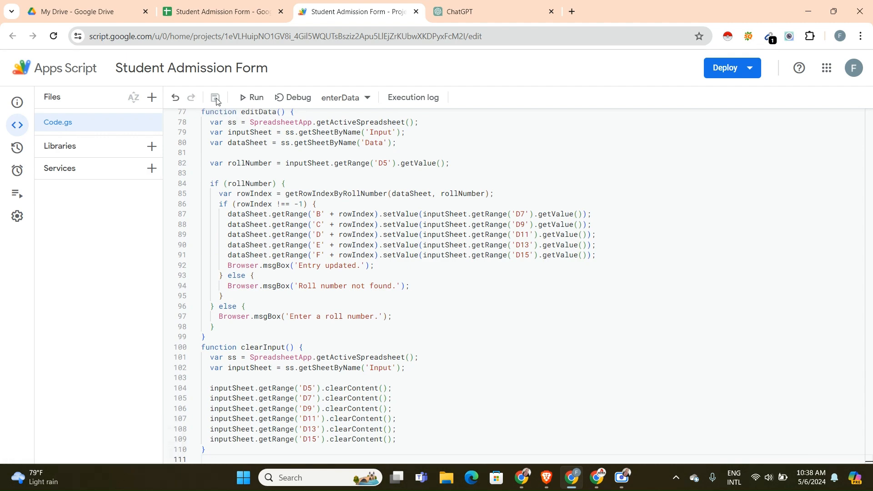
left_click(248, 11)
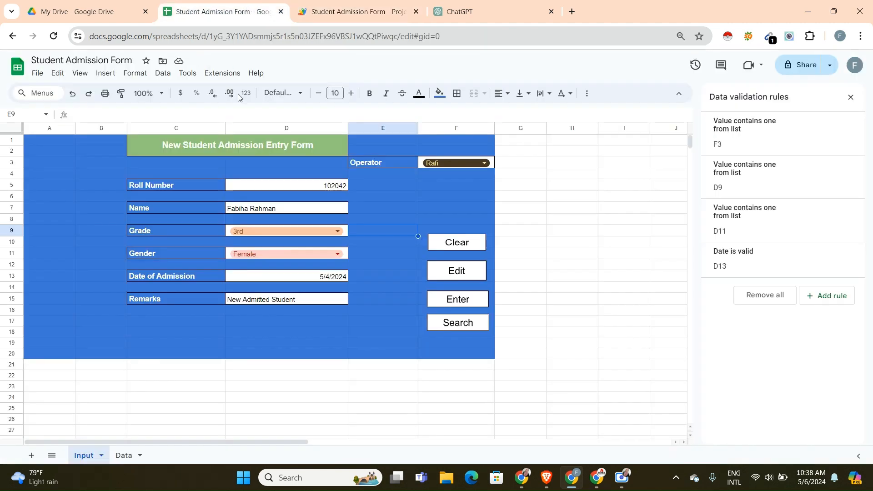
left_click(401, 286)
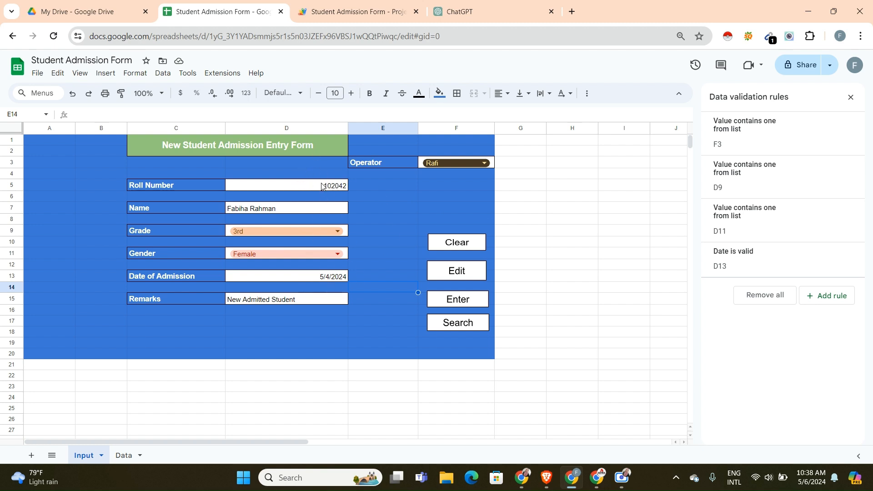
left_click(451, 245)
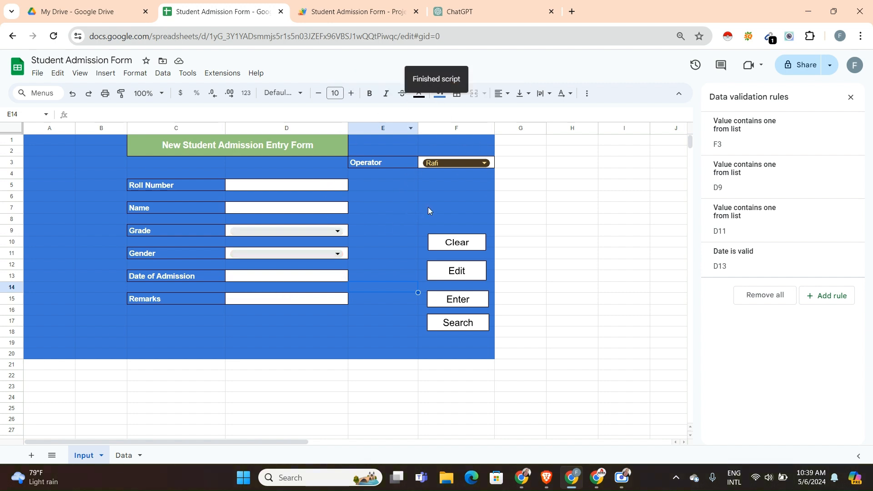
Step: Enter a student's roll number in cell D5 of the Input sheet and try the Search button, dismissing the message
left_click(312, 185)
double_click(313, 185)
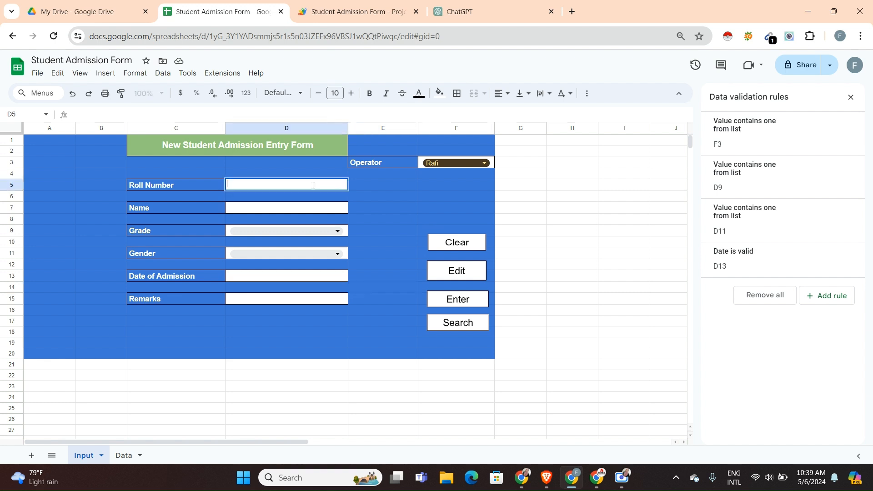
left_click(123, 456)
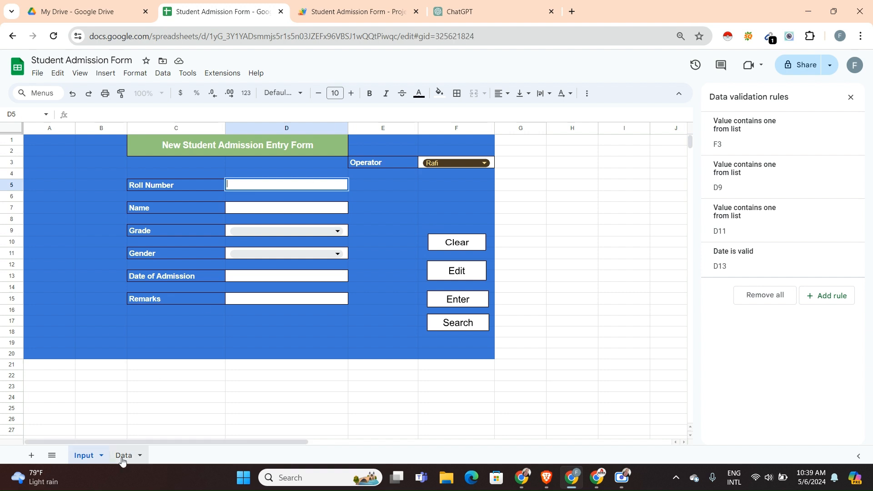
left_click(82, 457)
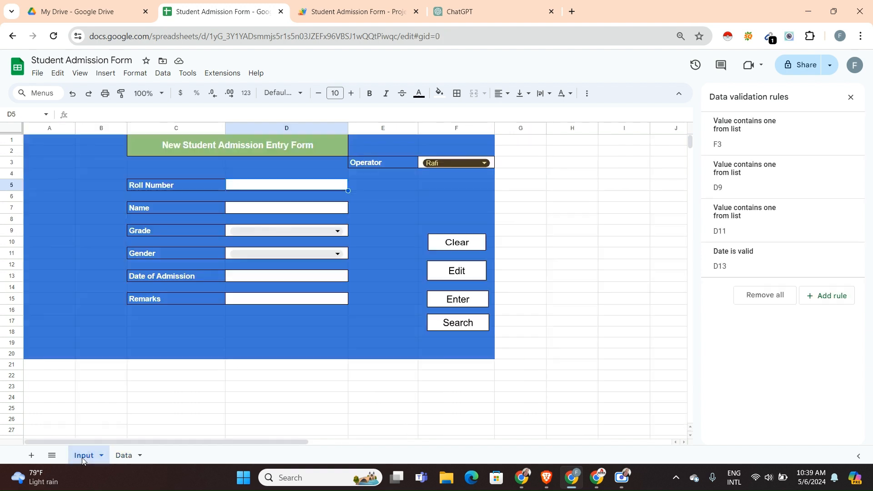
double_click(272, 186)
type("1020")
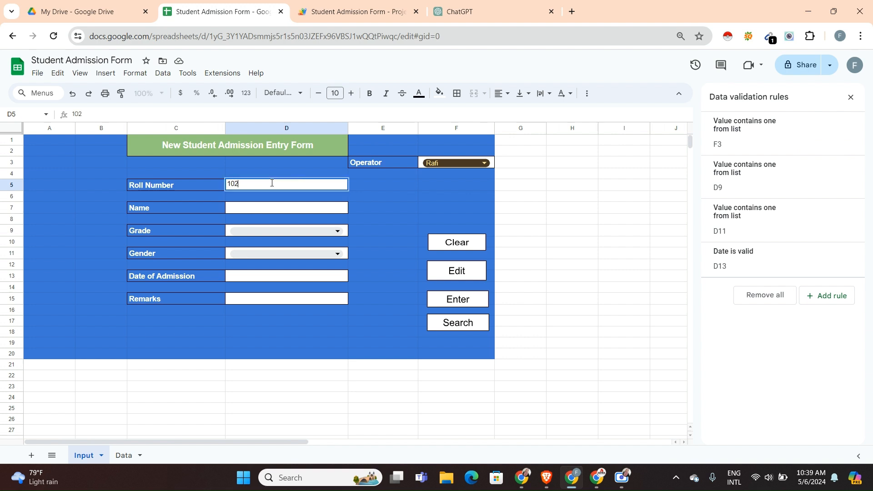
type("40")
left_click(442, 323)
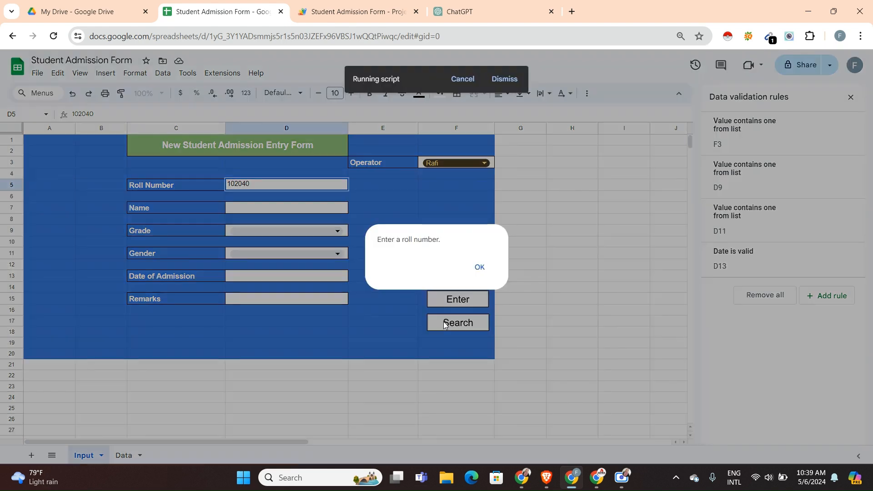
left_click(482, 269)
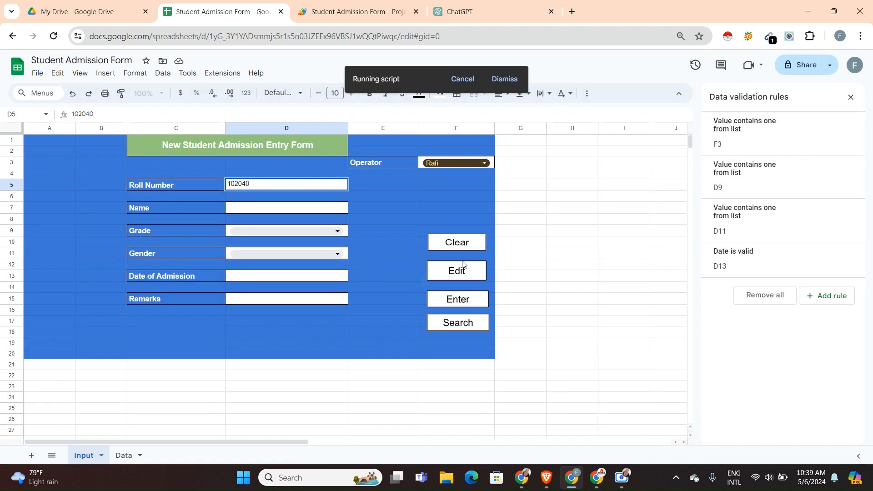
Step: Commit the roll number entered in cell D5 and run the form's Search button again
double_click(302, 182)
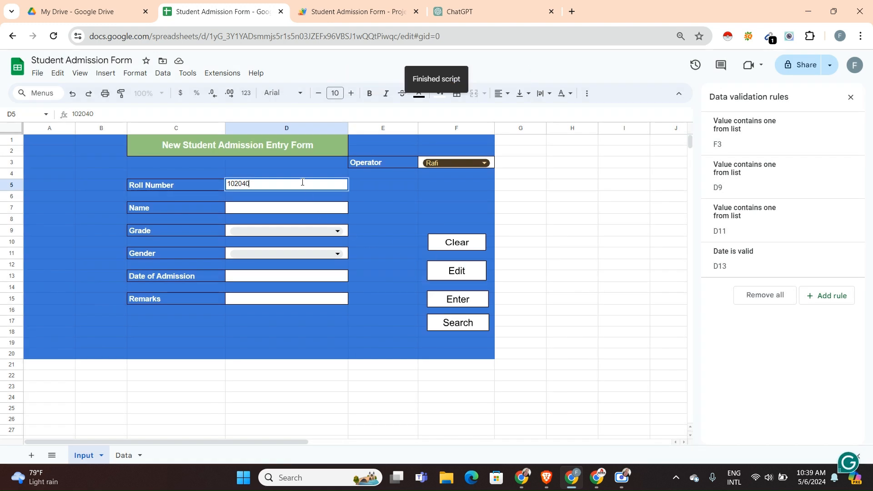
key("Return")
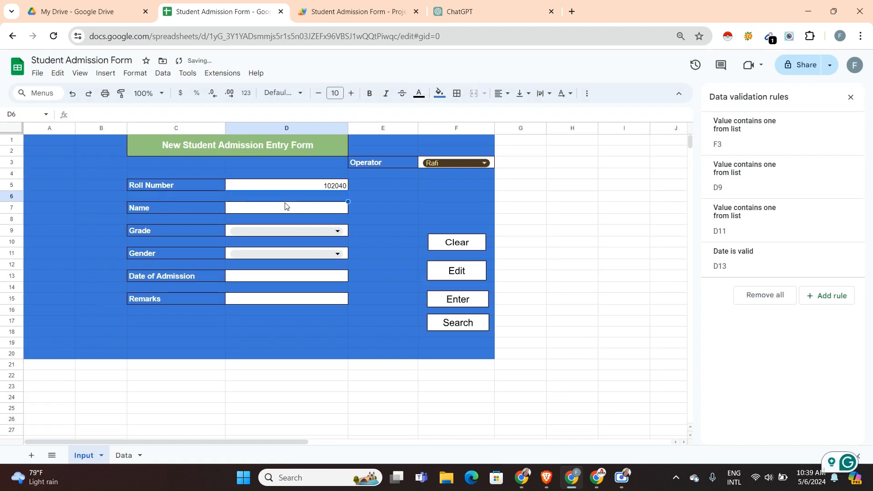
left_click(309, 187)
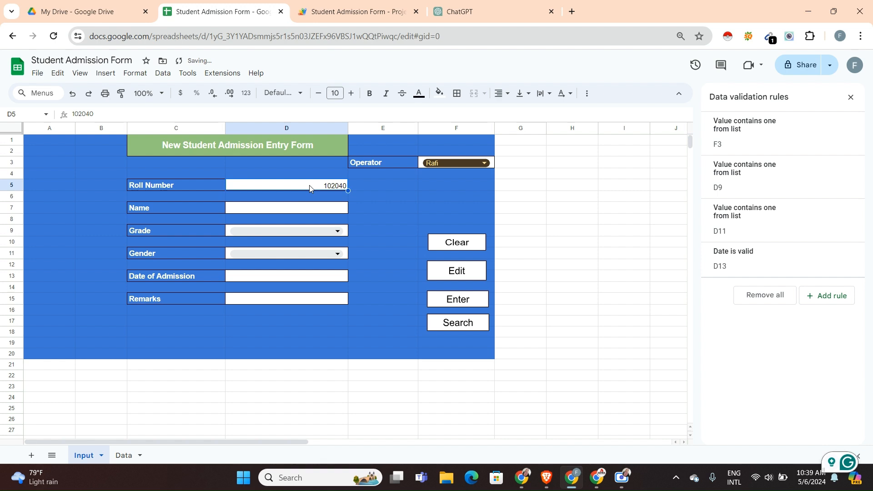
left_click(443, 327)
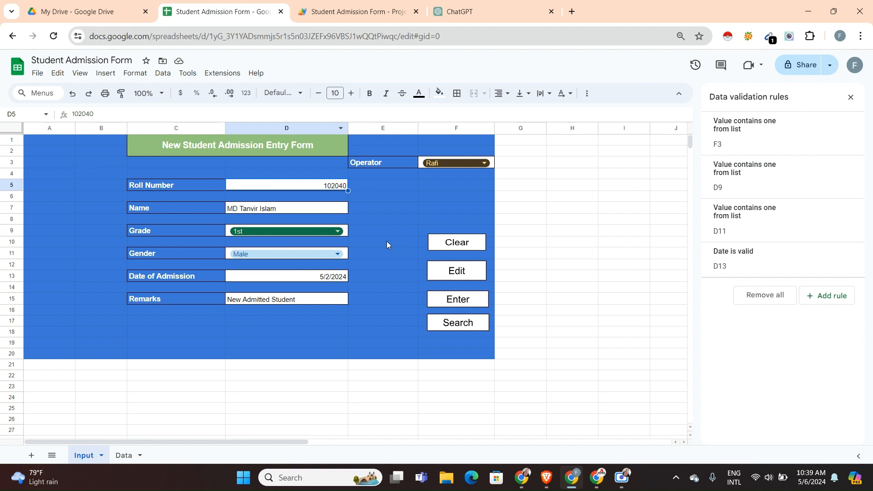
Step: Replace the roll number in cell D5 with the second student's number and run the form's Search script
double_click(343, 186)
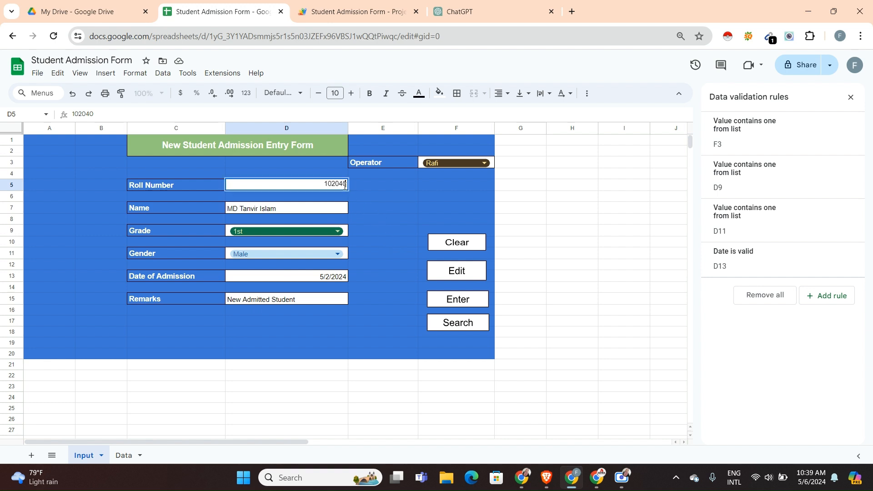
key("BackSpace")
type("1")
left_click(373, 206)
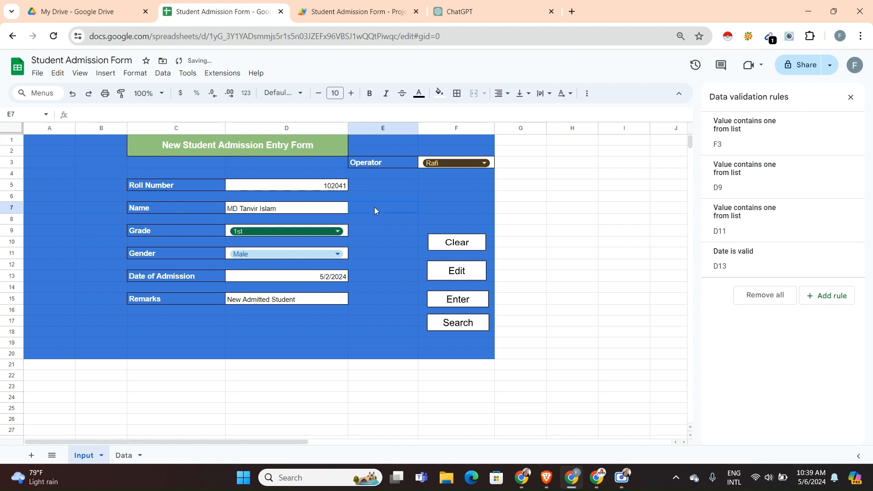
left_click(317, 189)
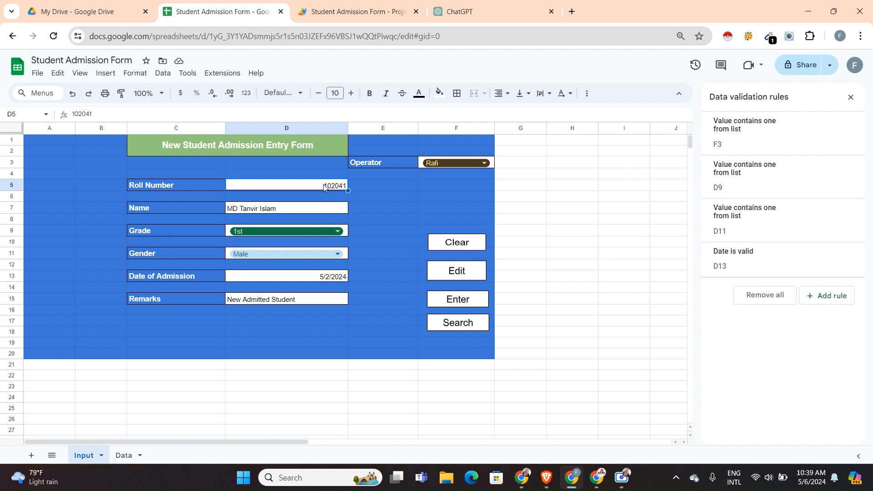
double_click(326, 185)
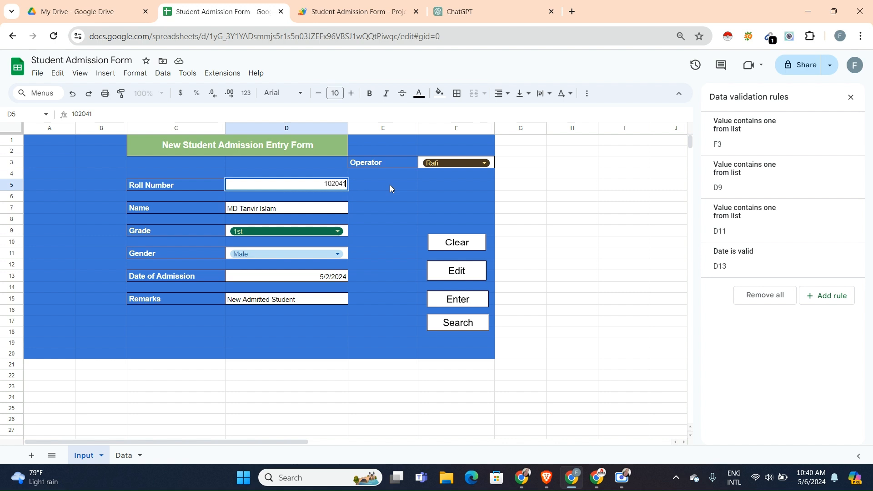
left_click(413, 185)
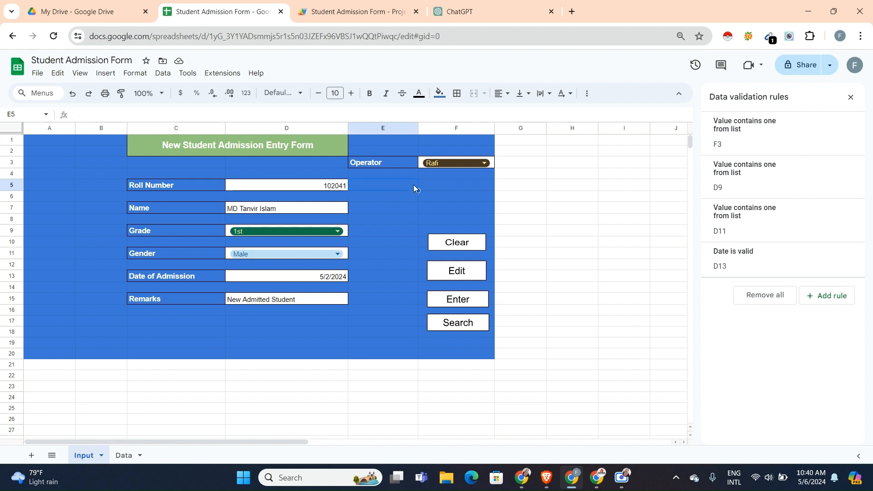
left_click(466, 326)
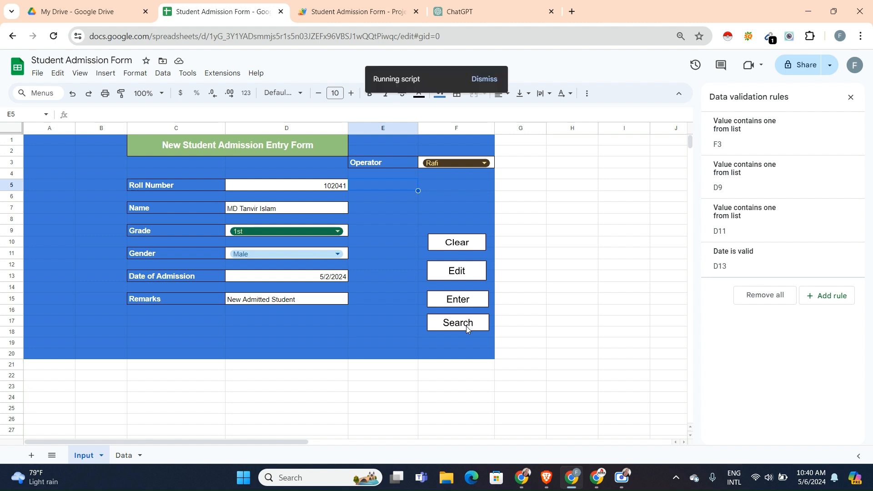
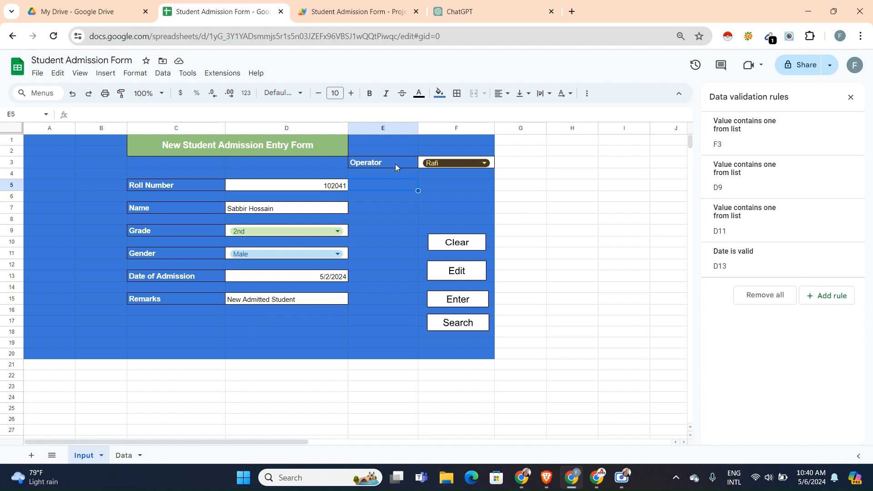
Step: Test the form's Clear script on the loaded record and look over the student records on the Data sheet
left_click(453, 245)
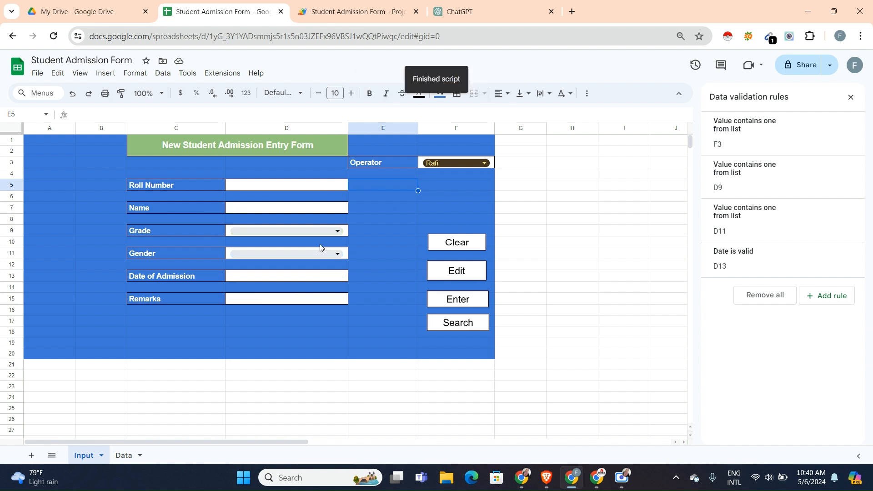
left_click(122, 456)
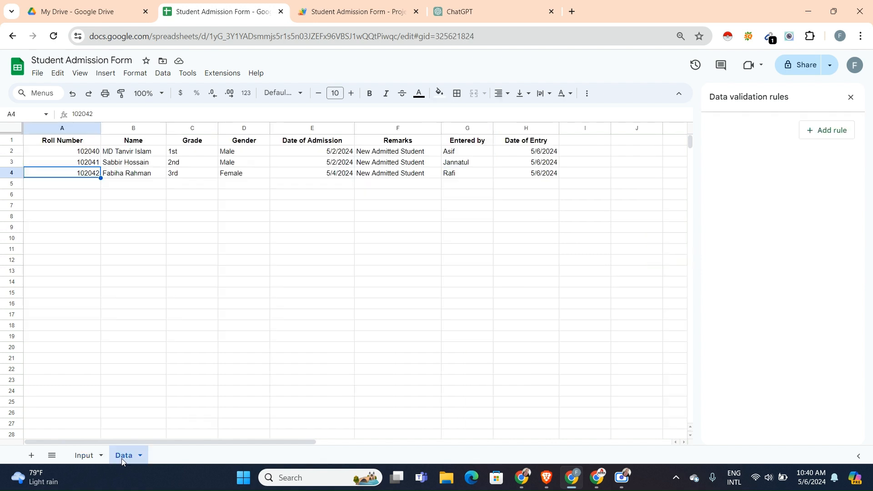
left_click(83, 455)
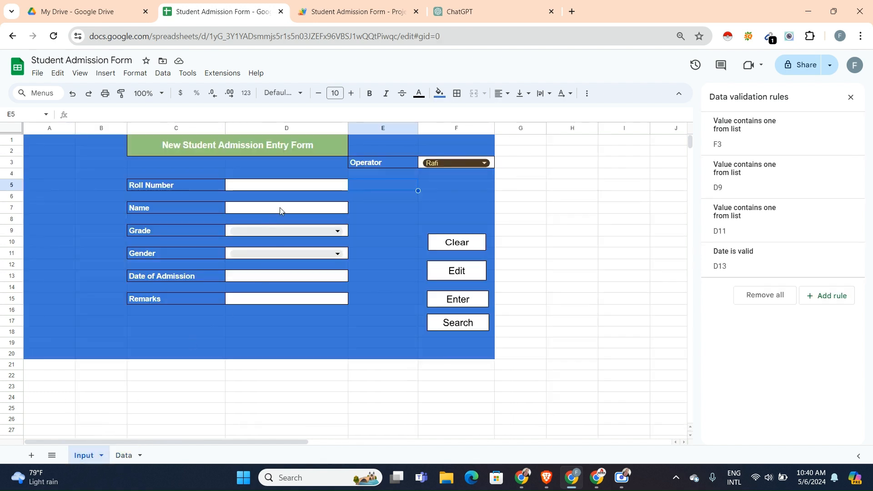
left_click(129, 456)
left_click(90, 457)
Step: Enter the first student's roll number in the emptied cell D5 and load the record with the Search script
left_click(329, 184)
type("102040")
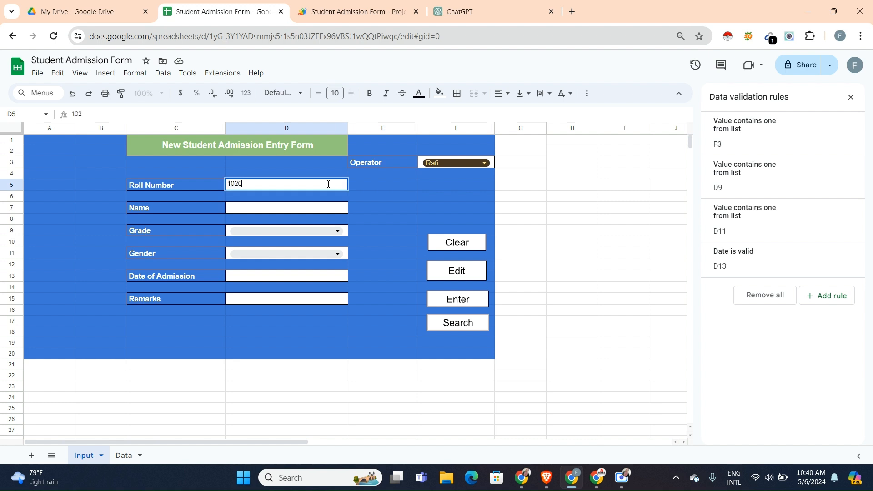
left_click(426, 213)
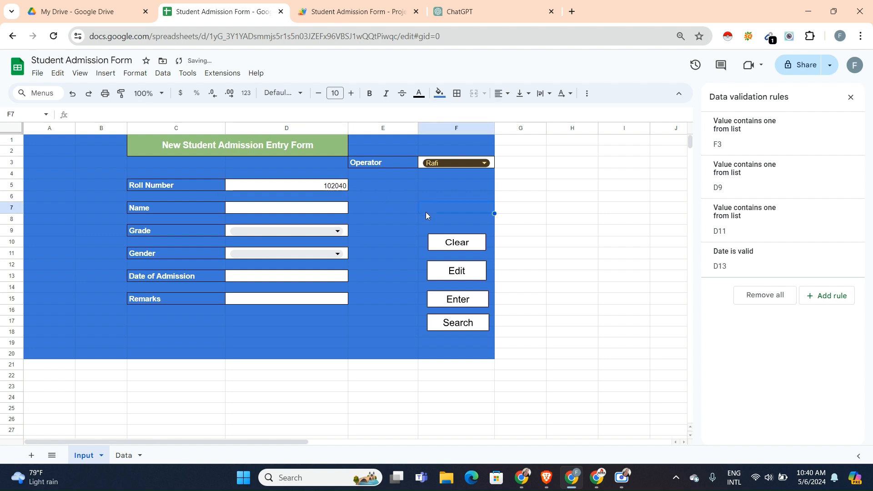
left_click(450, 322)
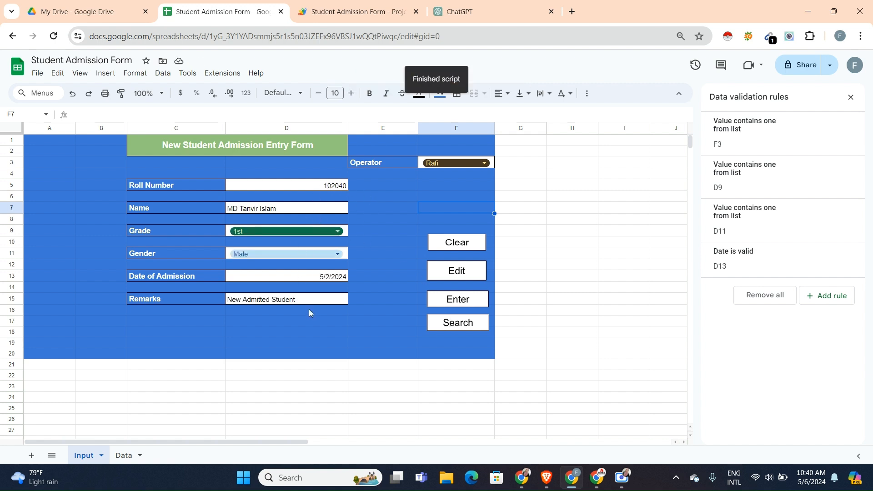
Step: Run the form's Edit script on the loaded first student's record and dismiss the message
left_click(346, 312)
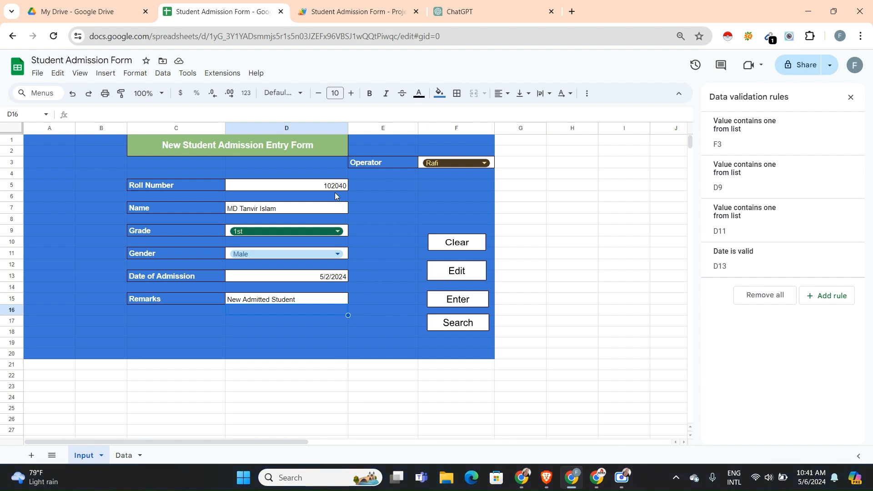
left_click(458, 276)
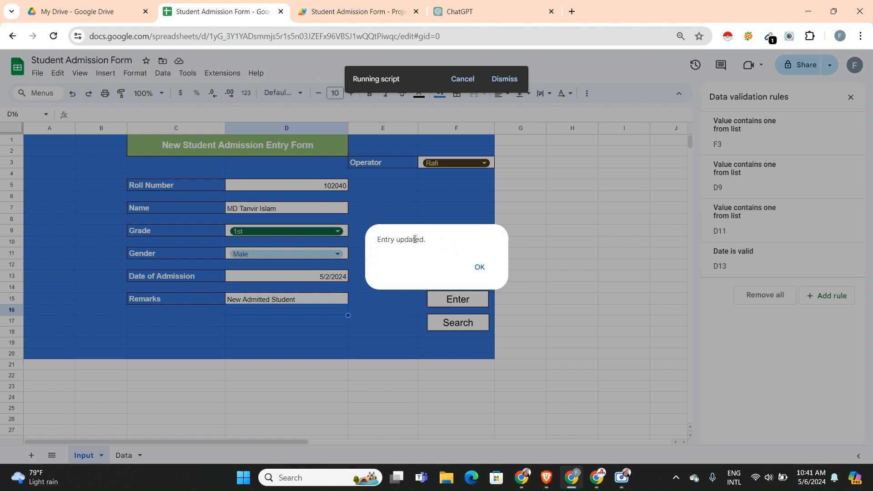
left_click(478, 267)
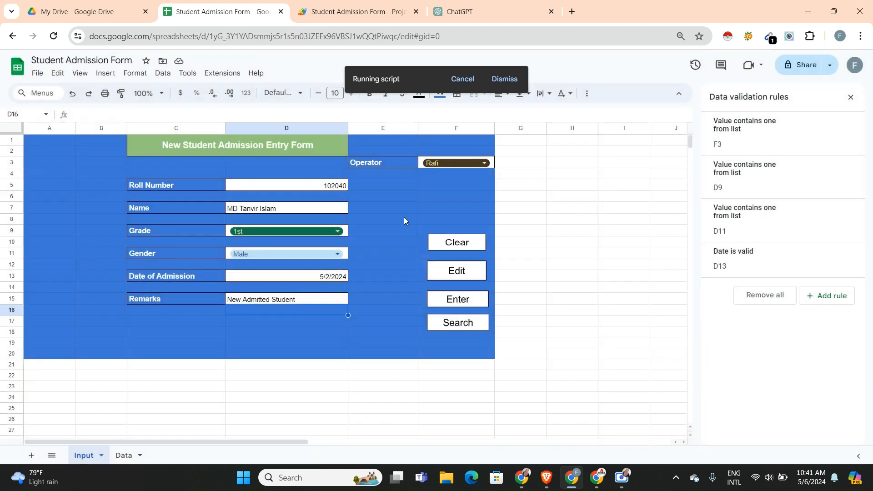
Step: Change the roll number in cell D5 to the next unused number after the last record on the Data sheet
left_click(343, 186)
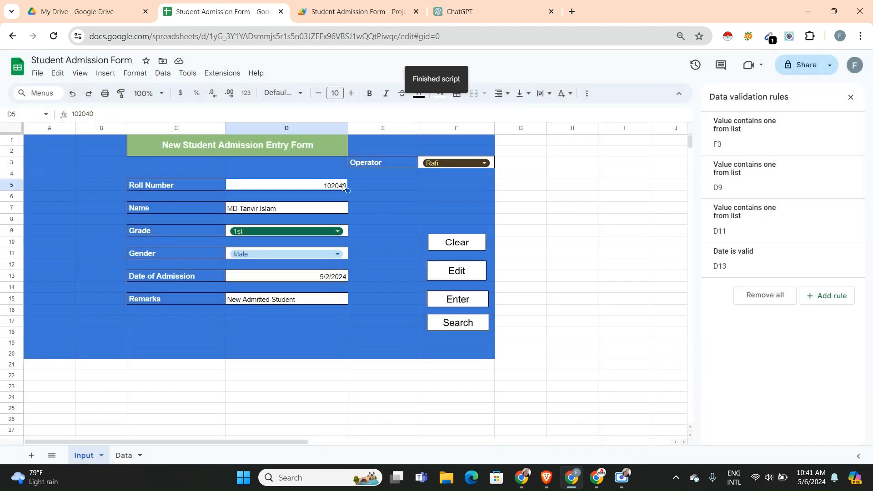
double_click(344, 186)
key("BackSpace")
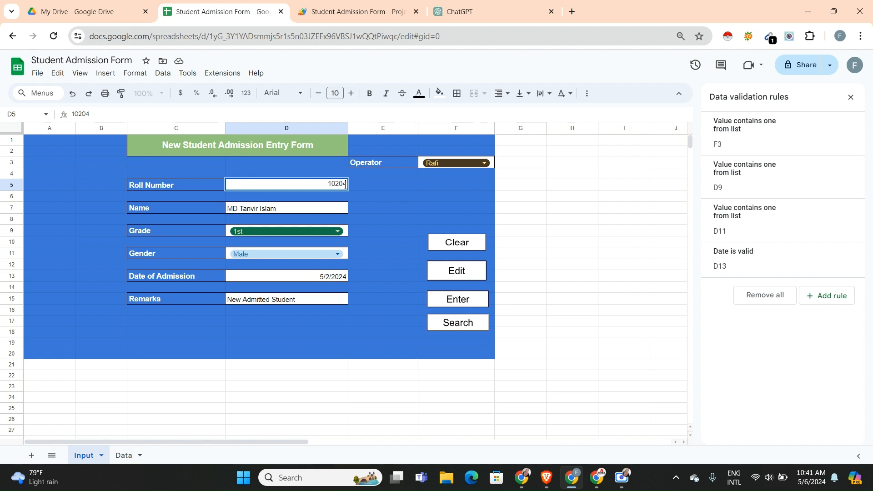
type("4")
left_click(322, 211)
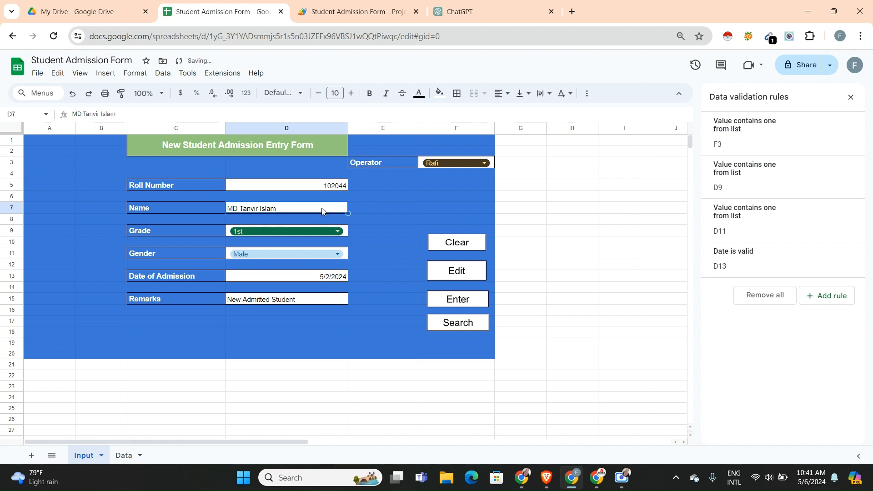
double_click(345, 185)
key("BackSpace")
type("3")
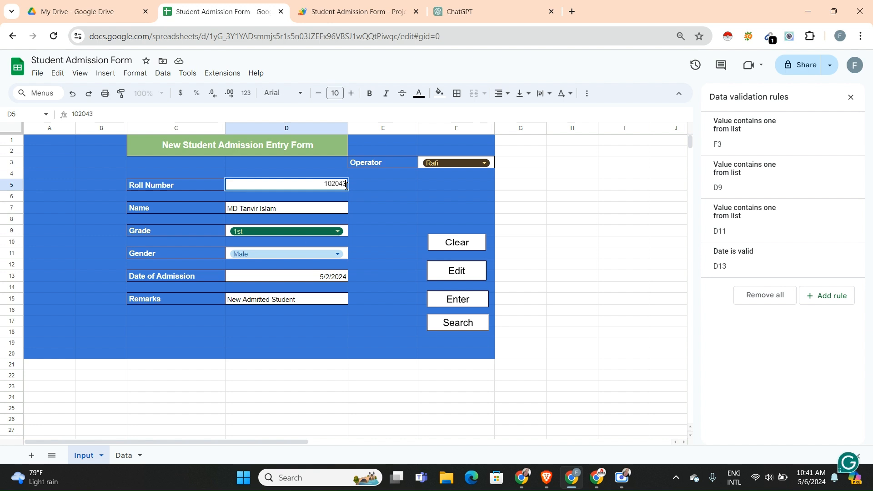
left_click(121, 454)
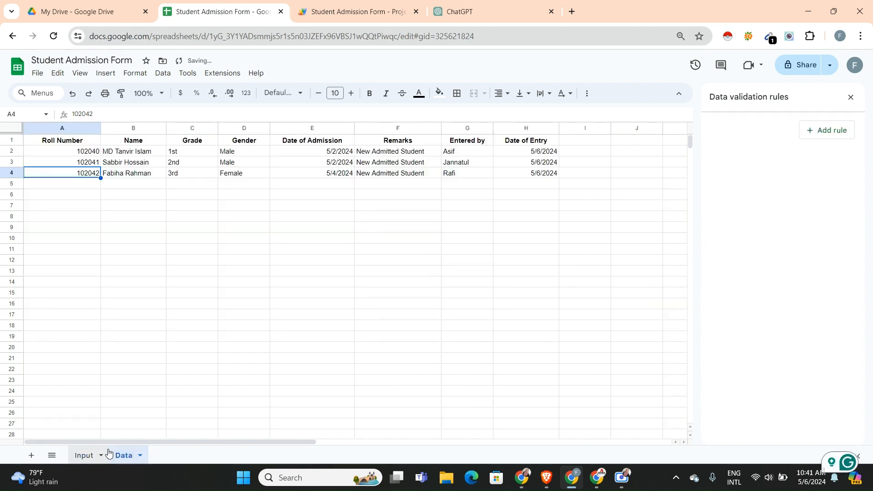
left_click(87, 455)
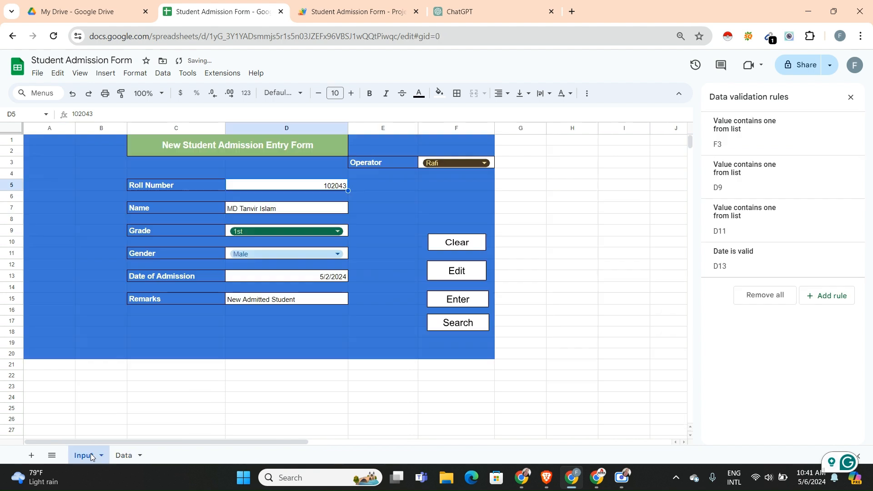
Step: Try the form's Edit script with the unused roll number, leaving the name as it is, and dismiss the message
left_click(298, 210)
double_click(299, 210)
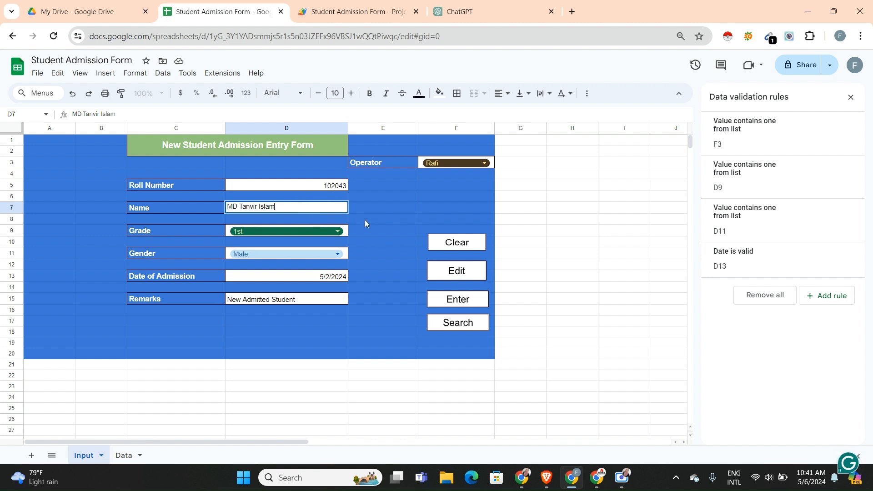
key("Escape")
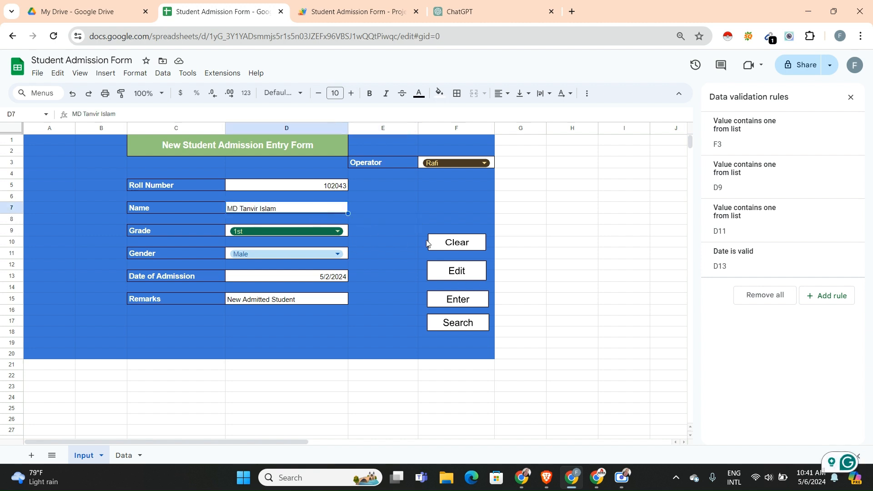
left_click(453, 276)
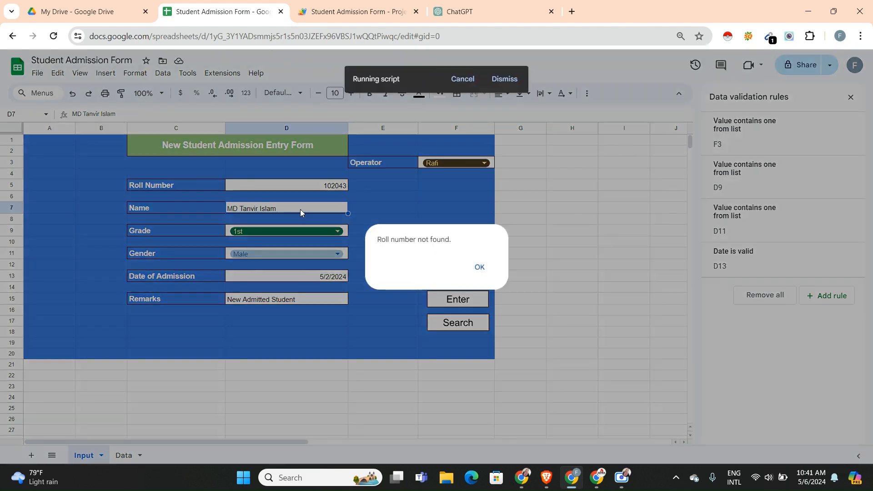
left_click(481, 267)
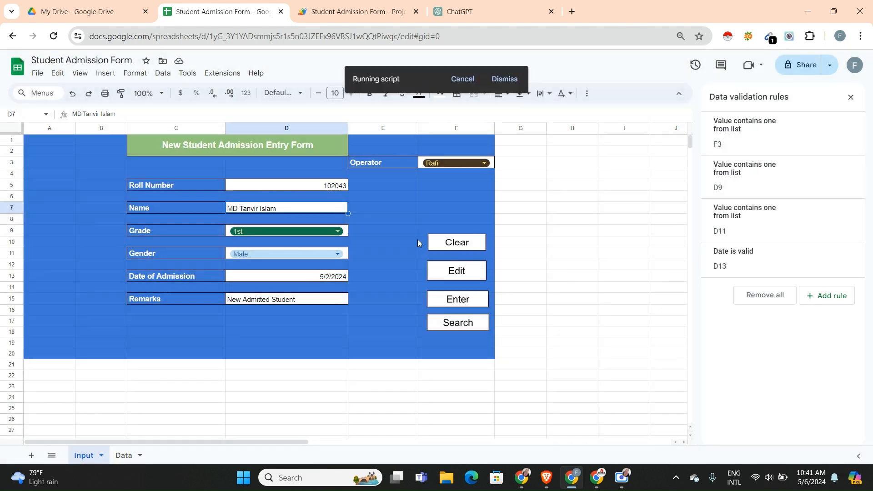
Step: Replace the name in cell D7 with the new student's full name
double_click(308, 207)
key("BackSpace")
key("BackSpace")
key("BackSpace")
key("BackSpace")
key("BackSpace")
key("BackSpace")
key("BackSpace")
key("BackSpace")
key("BackSpace")
key("BackSpace")
key("BackSpace")
key("BackSpace")
key("BackSpace")
key("BackSpace")
key("BackSpace")
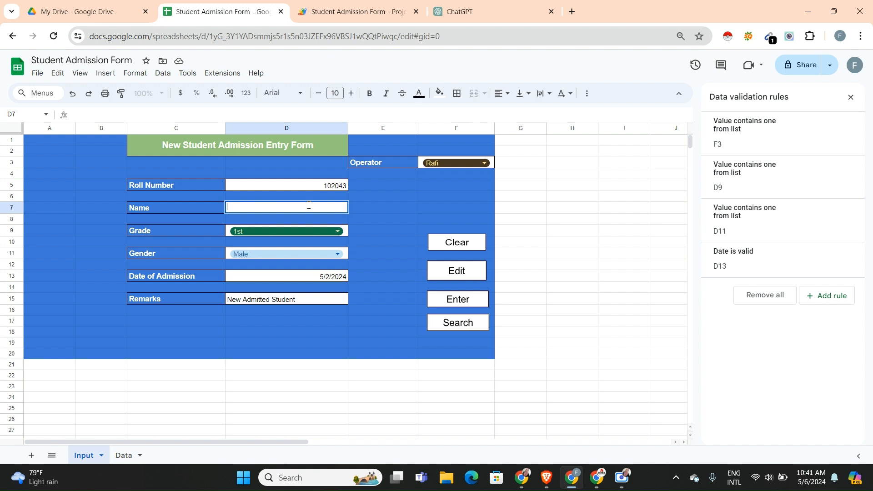
type("Farzana Rahman")
Step: Set the new student's grade to 4th in cell D9 and the gender to Female in cell D11
left_click(325, 231)
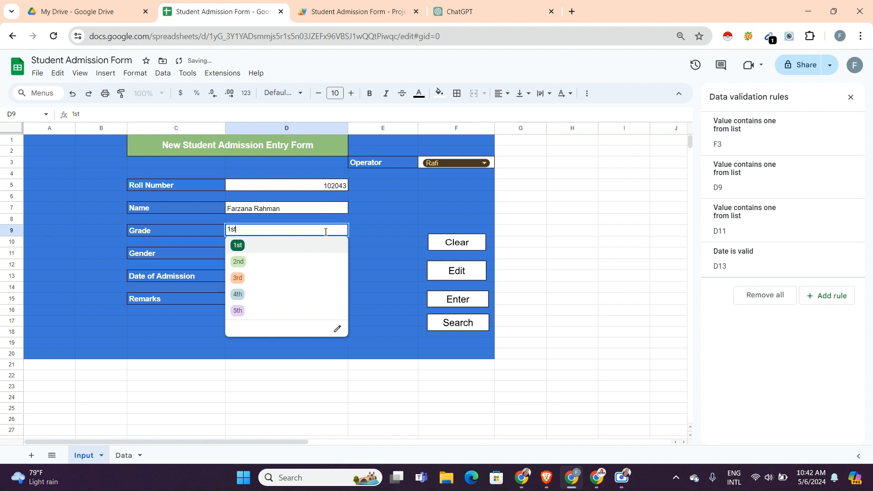
left_click(241, 269)
left_click_drag(310, 229, 239, 291)
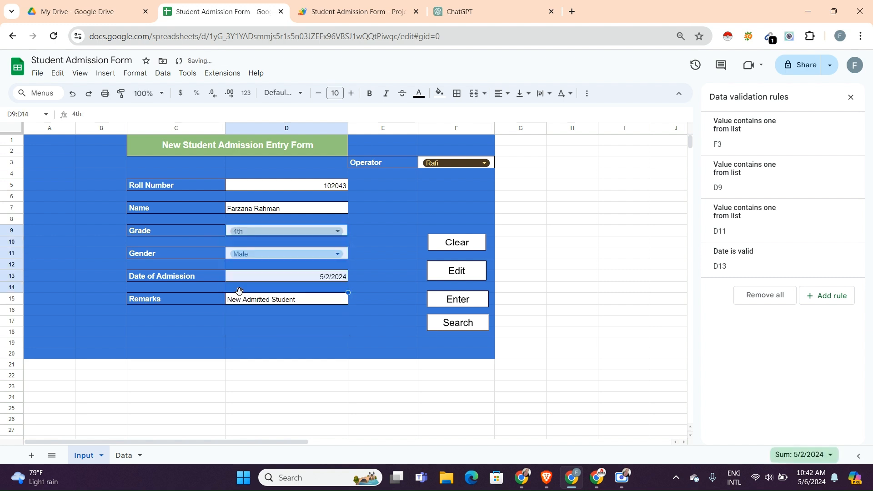
left_click(285, 255)
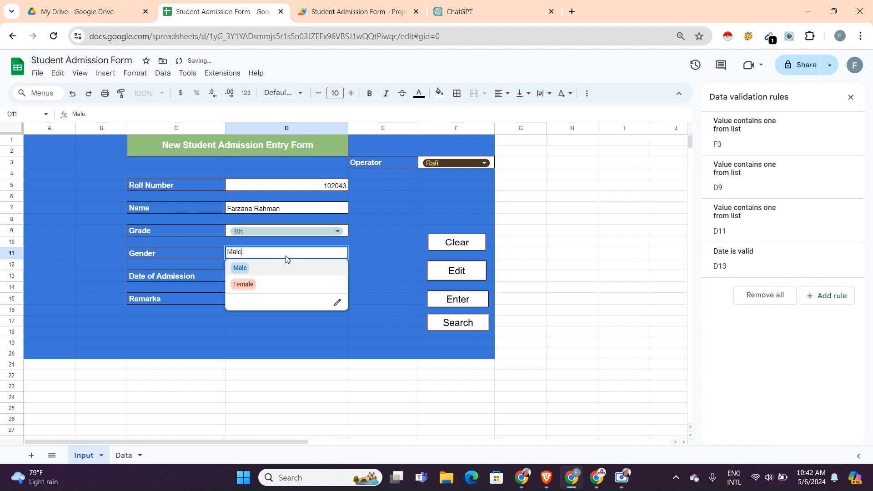
left_click(249, 286)
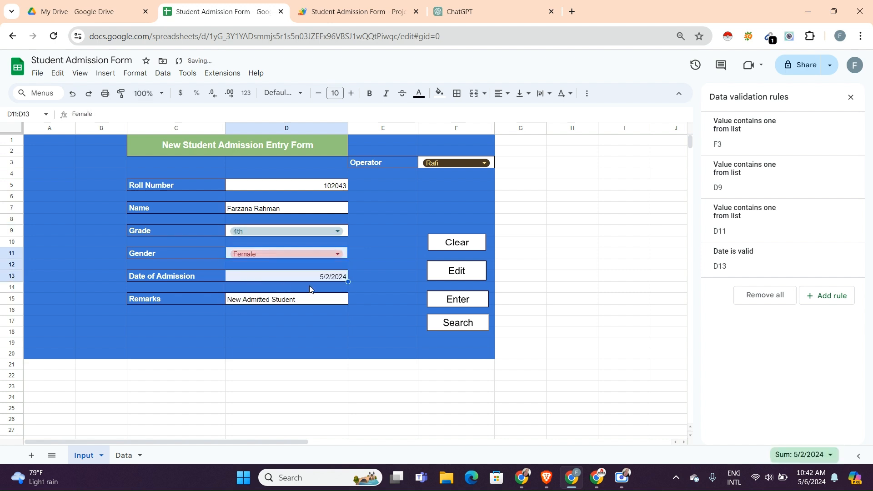
Step: Choose the first listed operator in cell F3, submit the new record with the Enter script and dismiss the message
left_click(440, 162)
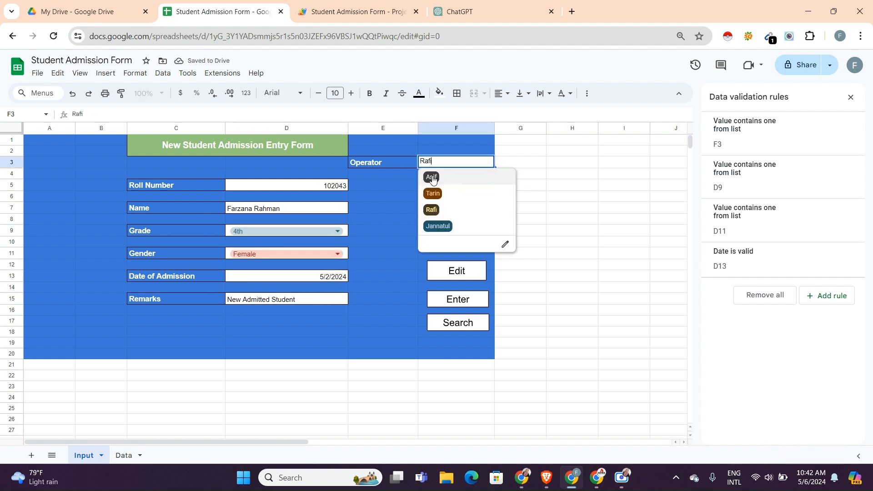
left_click(432, 177)
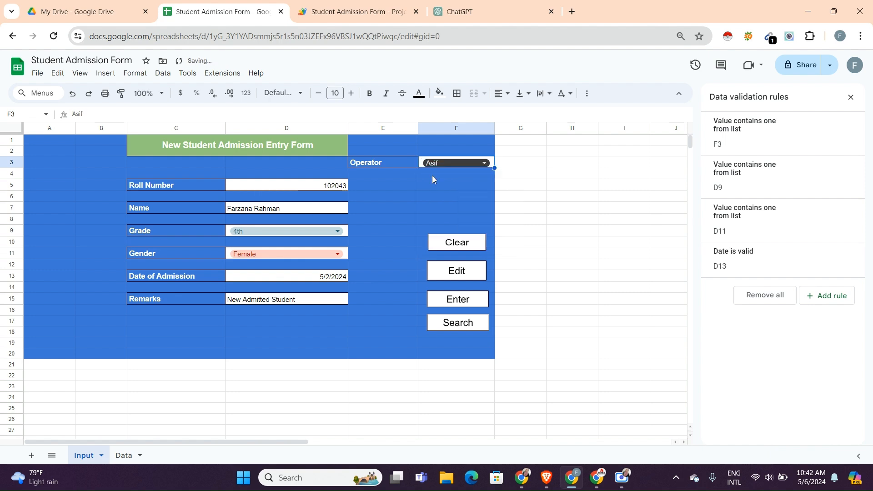
left_click(457, 304)
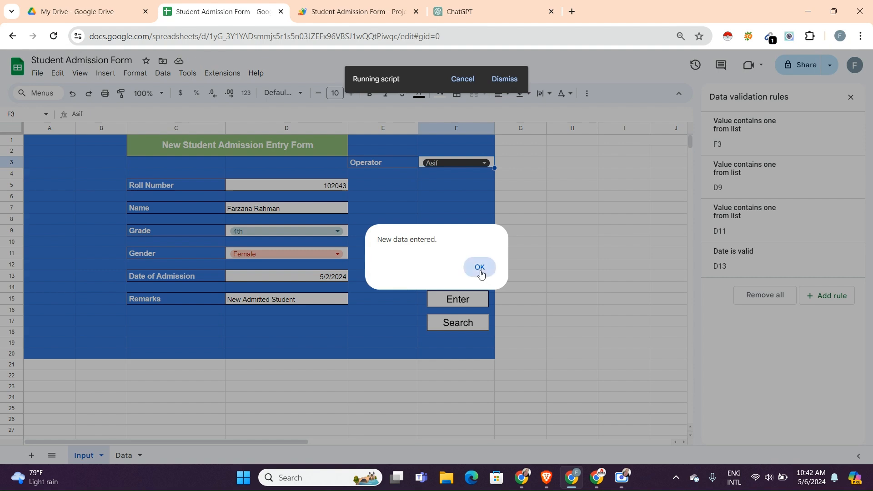
left_click(481, 274)
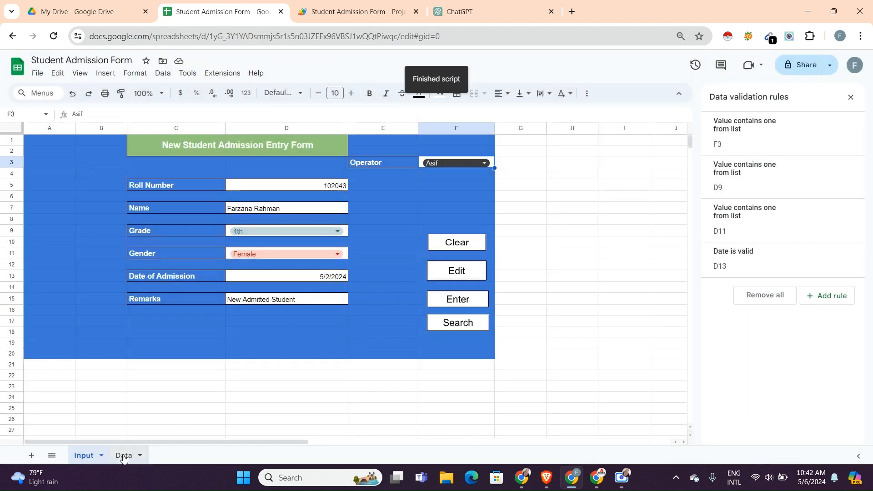
Step: Check the new student's row on the Data sheet and return to the Input sheet
left_click(123, 456)
left_click(294, 196)
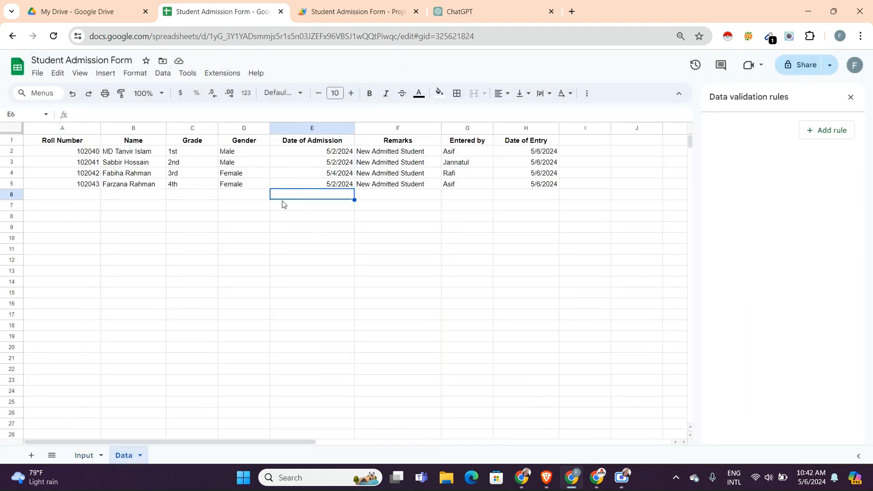
left_click(85, 456)
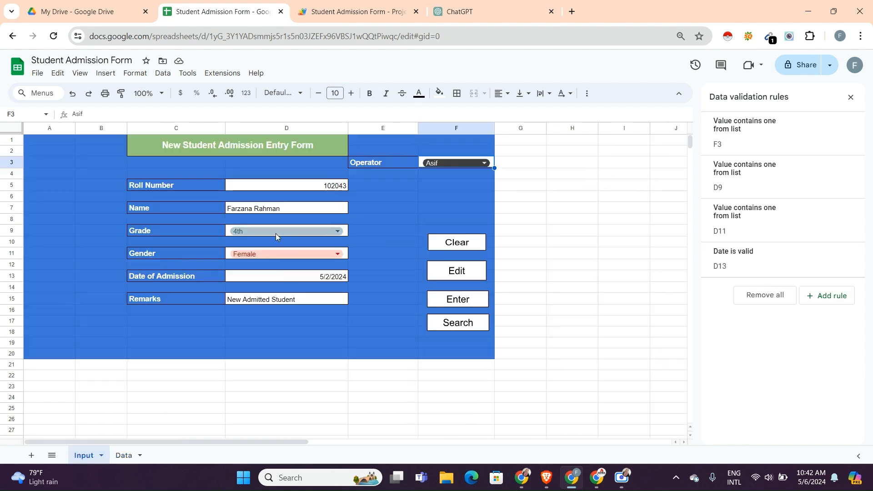
Step: Change the roll number in cell D5 to that of the third listed student, and empty the form with the Clear script
left_click(345, 187)
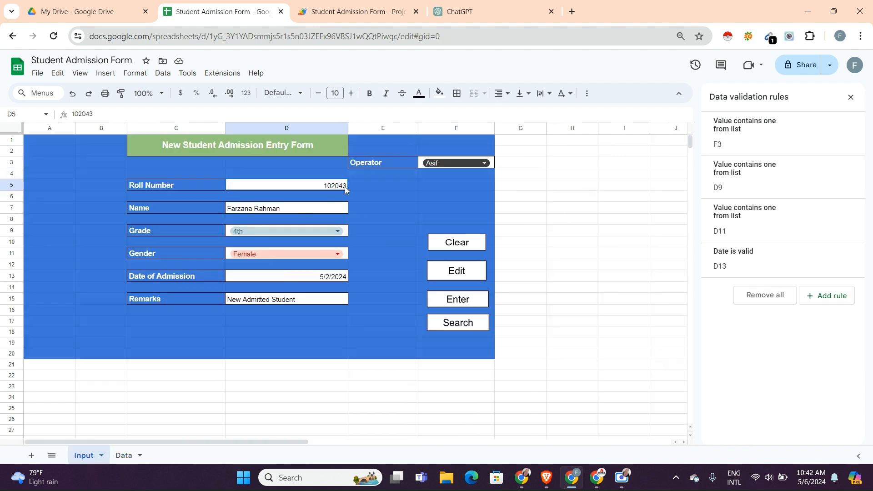
double_click(345, 187)
key("BackSpace")
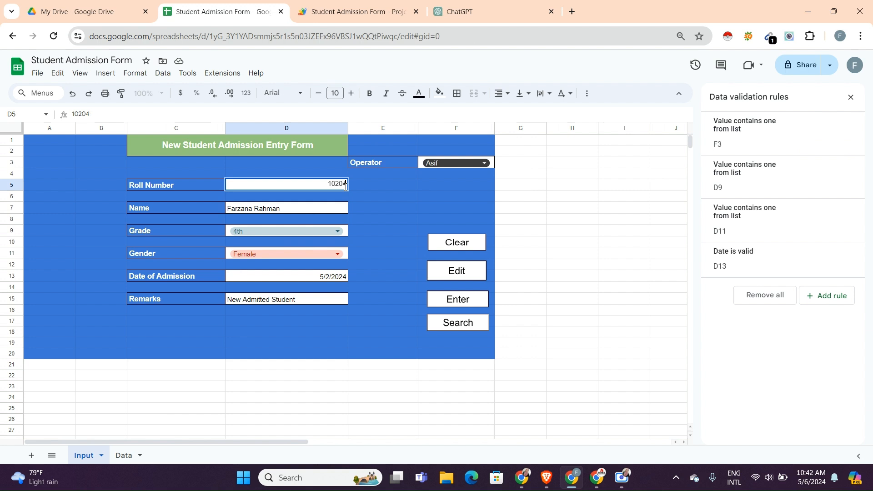
type("2")
left_click(321, 212)
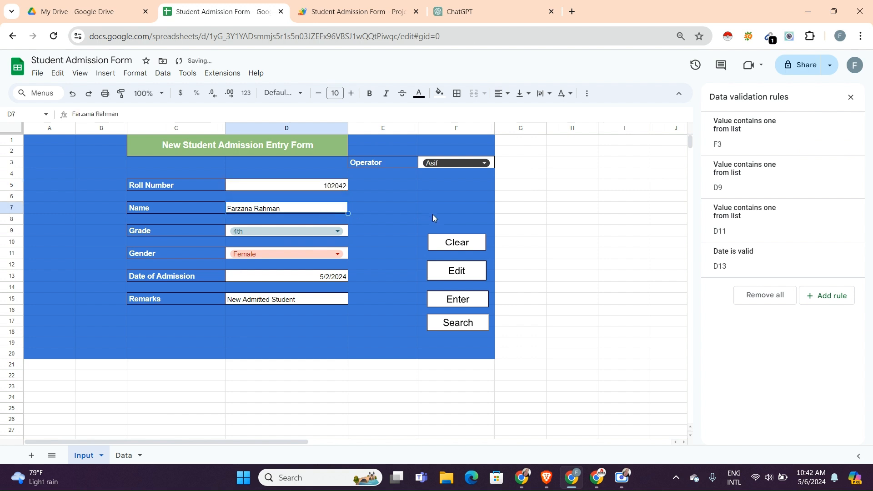
left_click(455, 245)
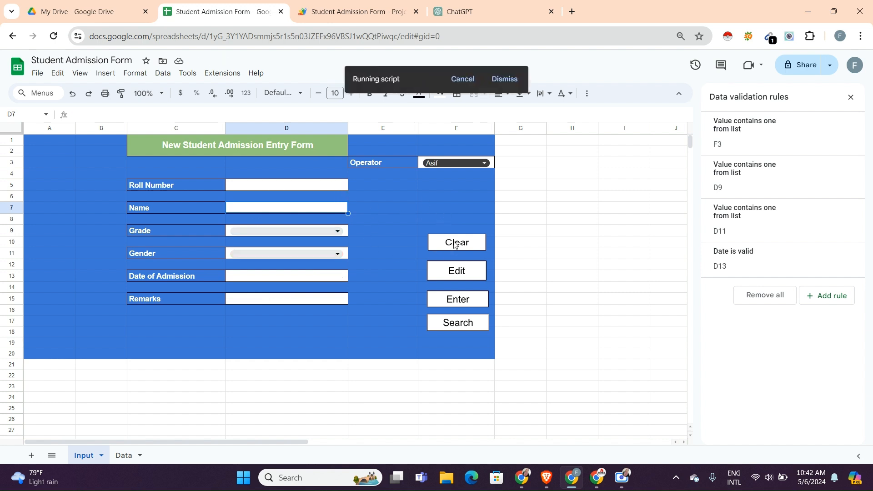
Step: Enter the third listed student's roll number in the empty cell D5, try the Search script and dismiss the message
left_click(321, 187)
type("10204")
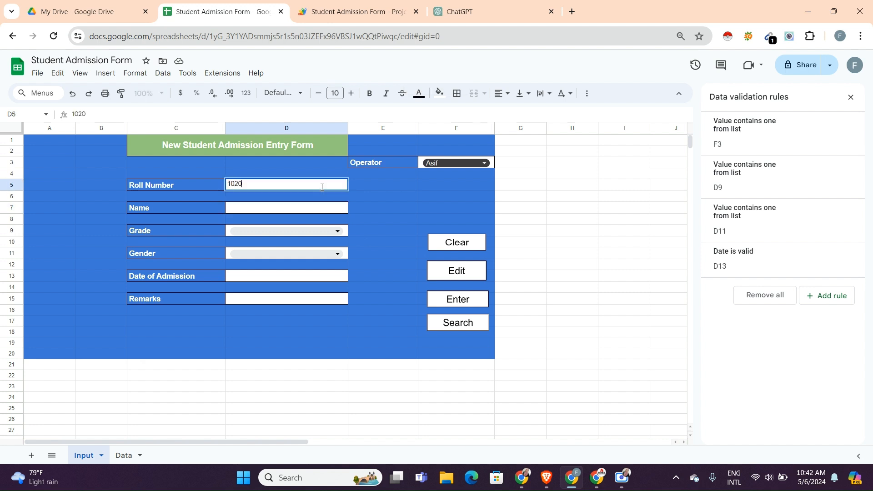
type("2")
left_click(462, 325)
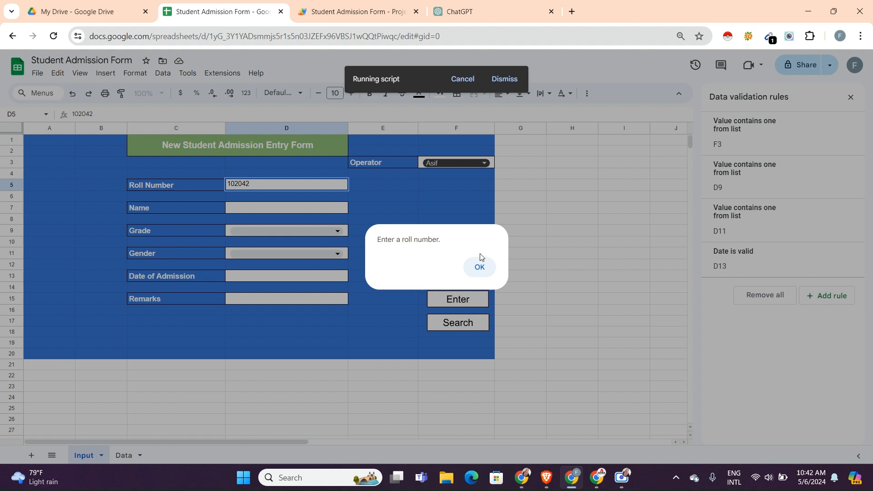
left_click(478, 267)
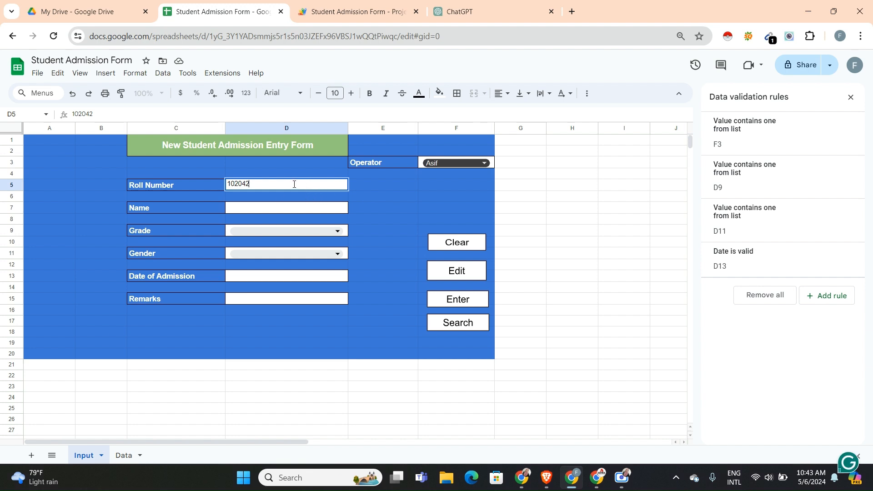
Step: Commit the roll number in cell D5 and retrieve the student's record with the Search script
left_click(372, 200)
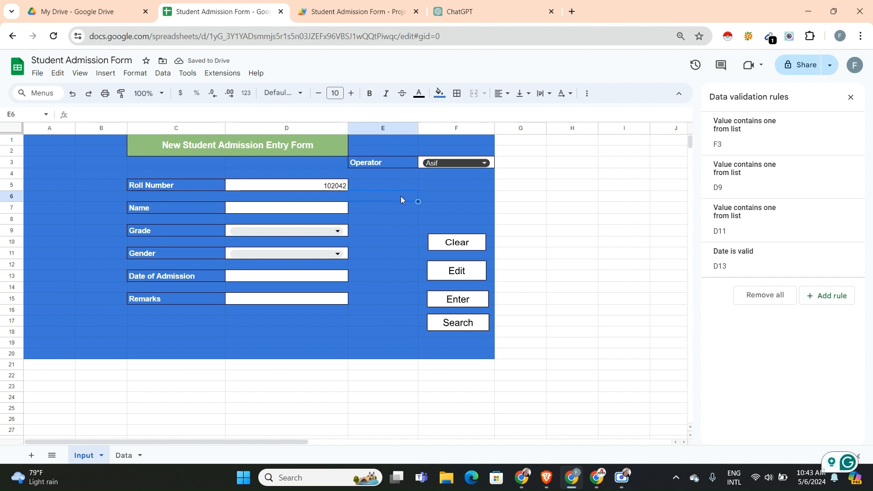
left_click(456, 323)
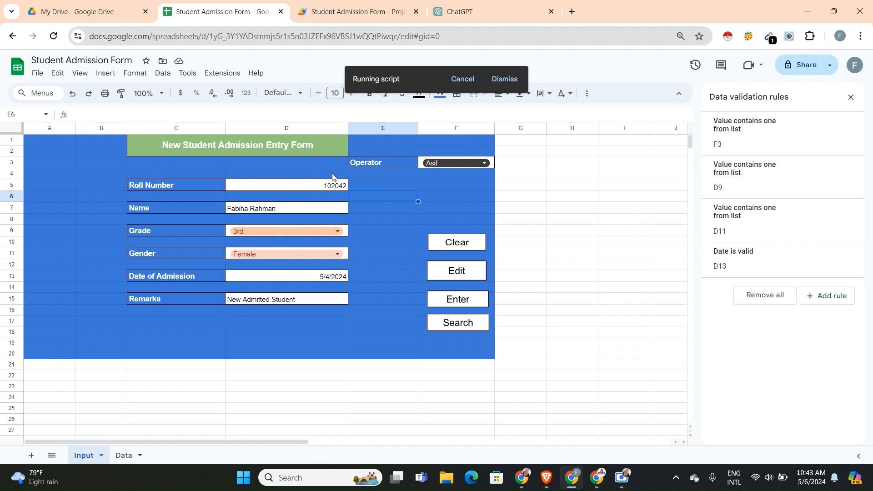
left_click(371, 233)
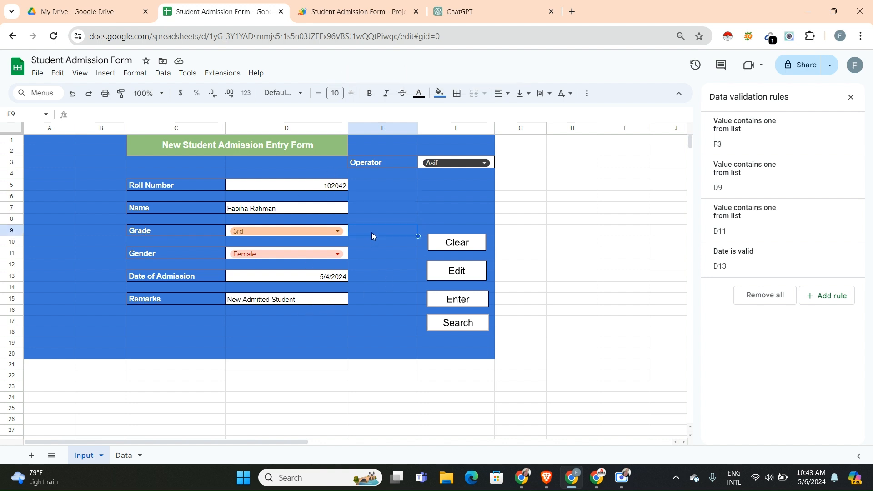
left_click(393, 299)
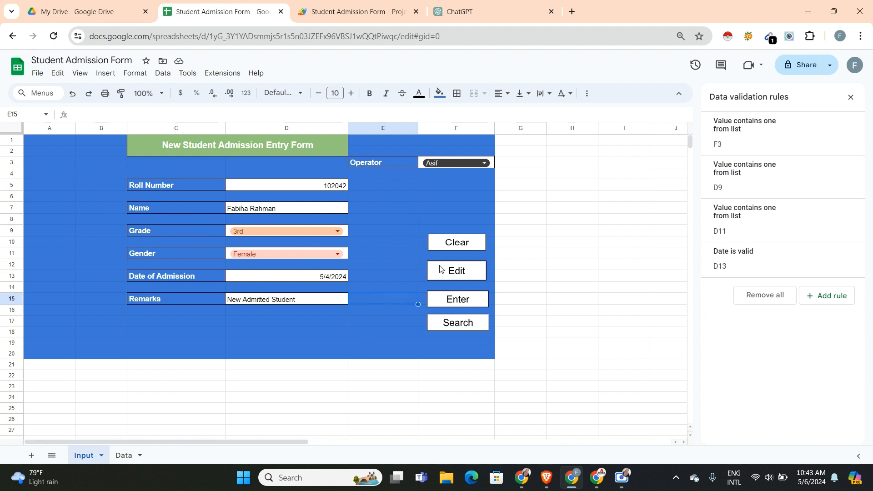
Step: Compare the retrieved record with the saved student rows on the Data sheet, including who entered them, and return to the Input sheet
left_click(129, 457)
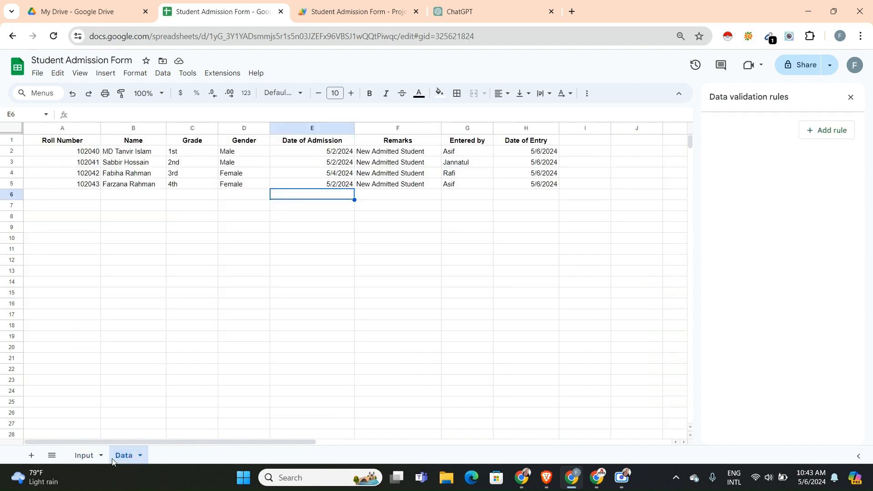
left_click(98, 453)
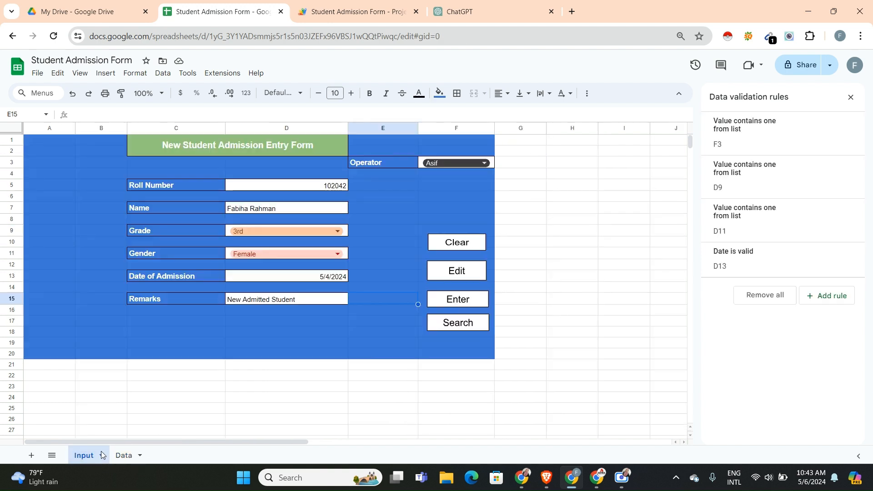
left_click(407, 326)
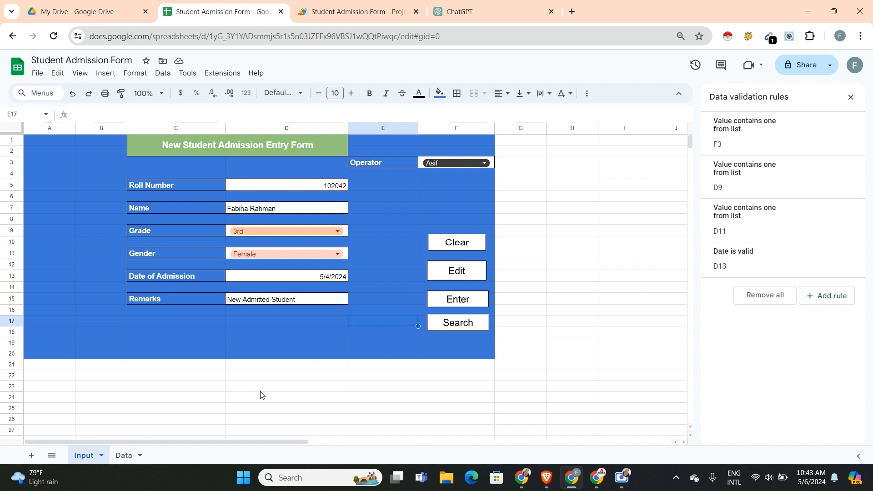
left_click(390, 356)
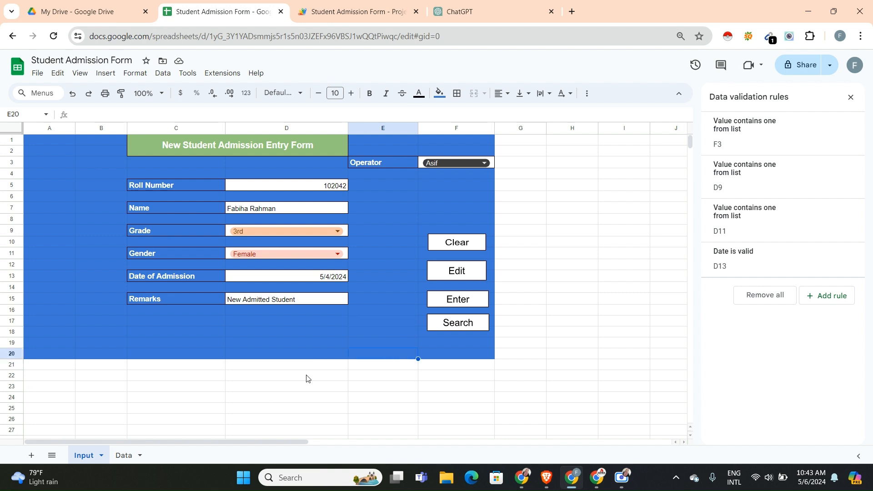
left_click(119, 455)
left_click(448, 261)
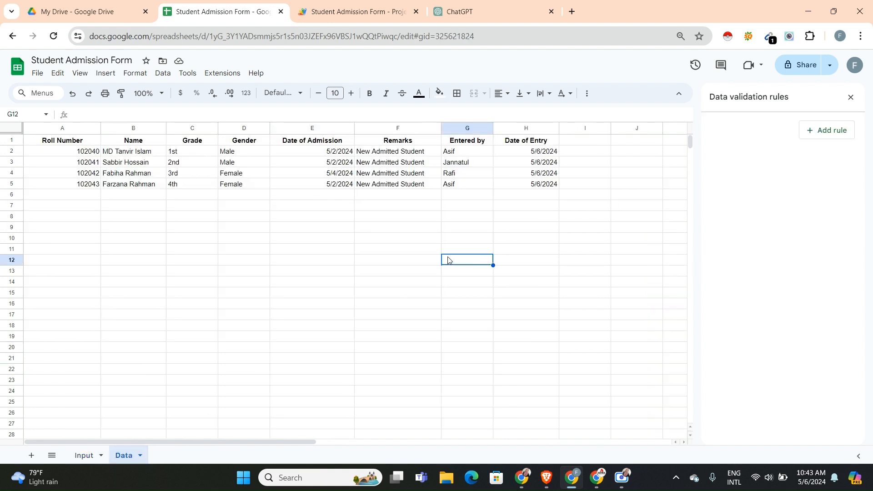
left_click(467, 194)
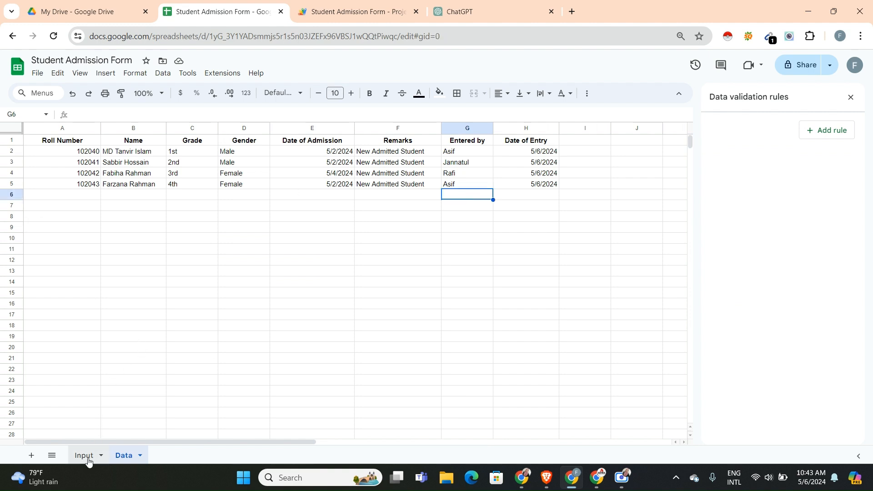
left_click(86, 456)
left_click(323, 307)
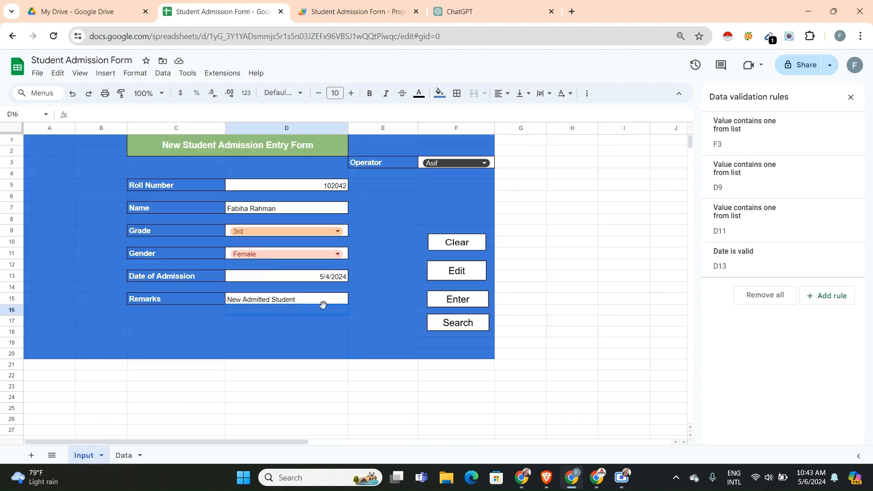
left_click(363, 318)
left_click(385, 264)
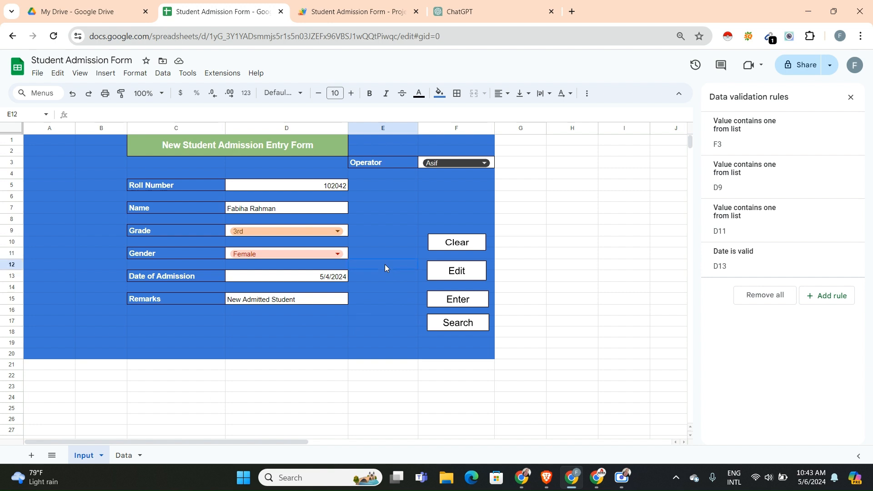
left_click(406, 193)
left_click(471, 197)
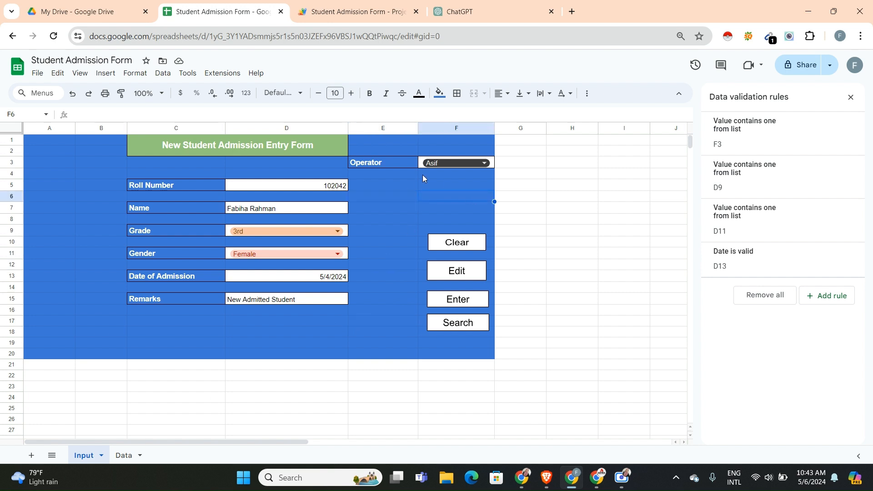
left_click(273, 175)
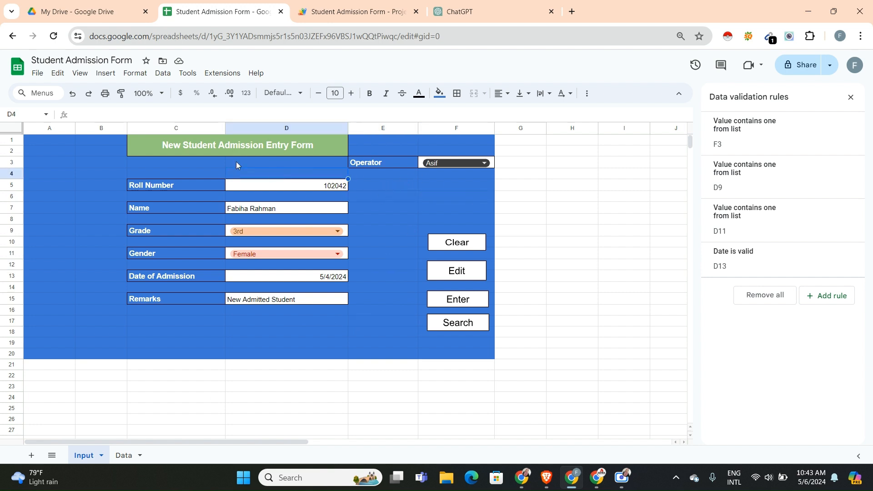
left_click(169, 170)
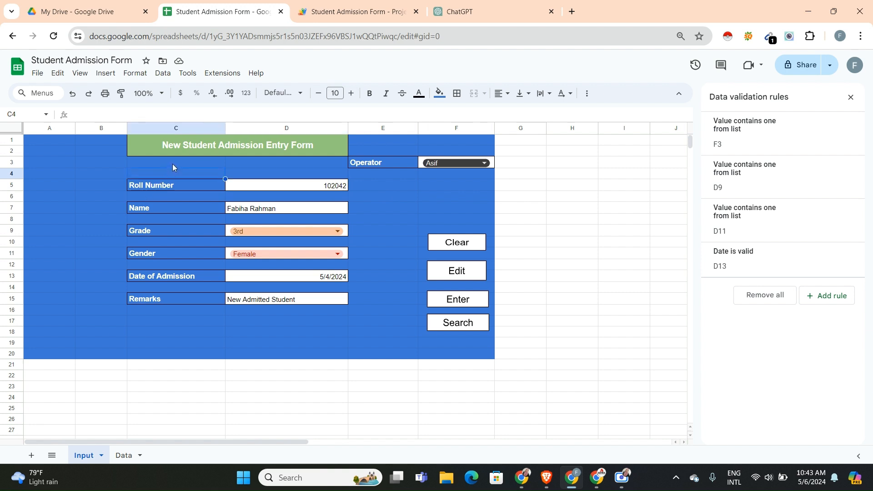
left_click(173, 163)
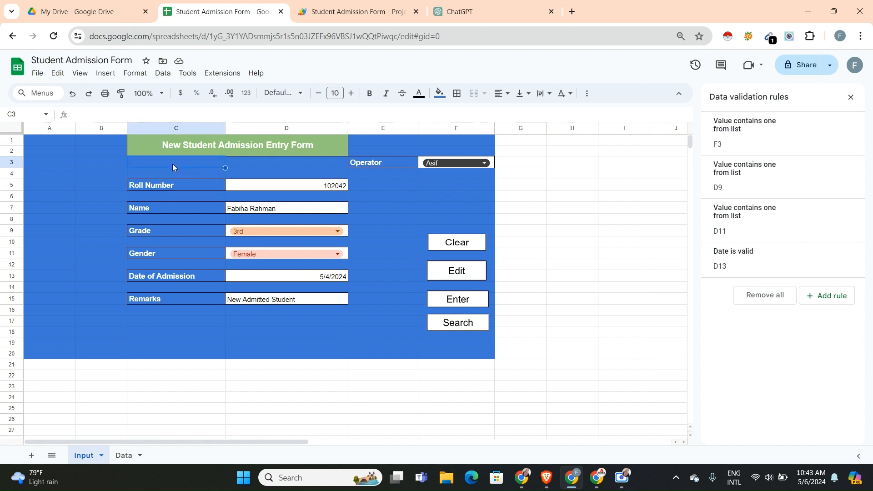
left_click(381, 230)
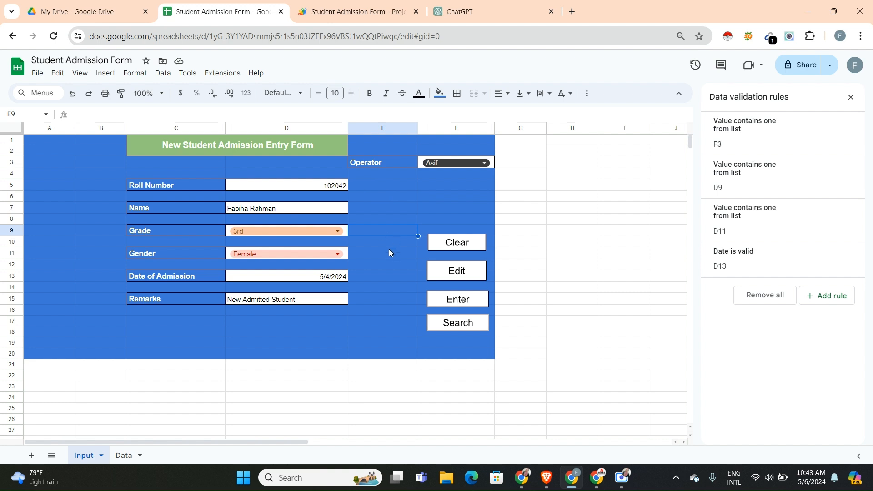
left_click(389, 249)
left_click(392, 285)
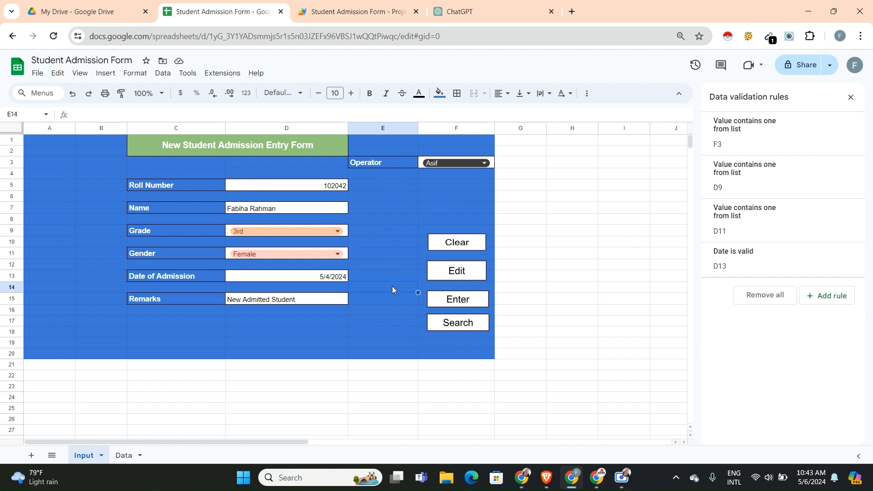
left_click(385, 320)
left_click(313, 324)
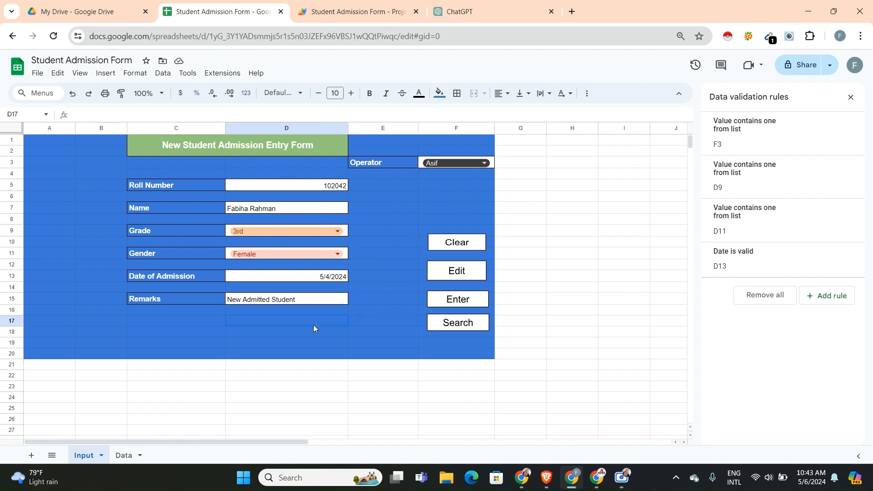
left_click(388, 342)
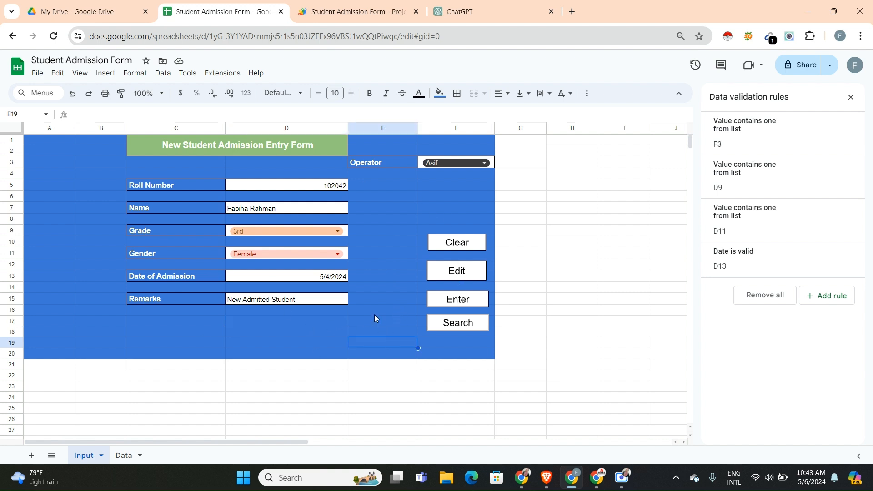
left_click(314, 334)
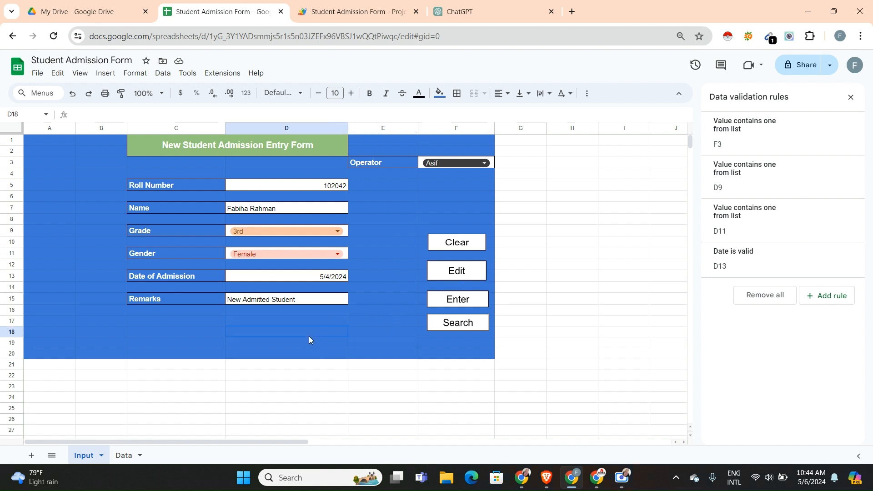
left_click(423, 359)
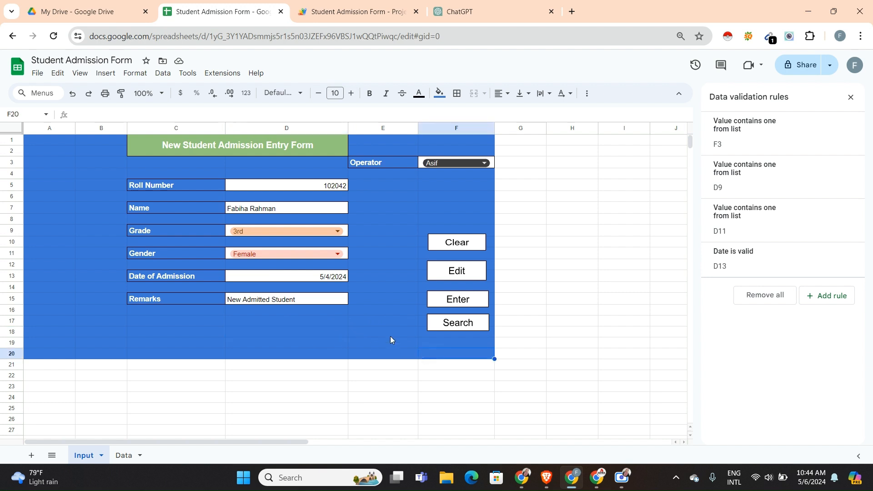
left_click(332, 354)
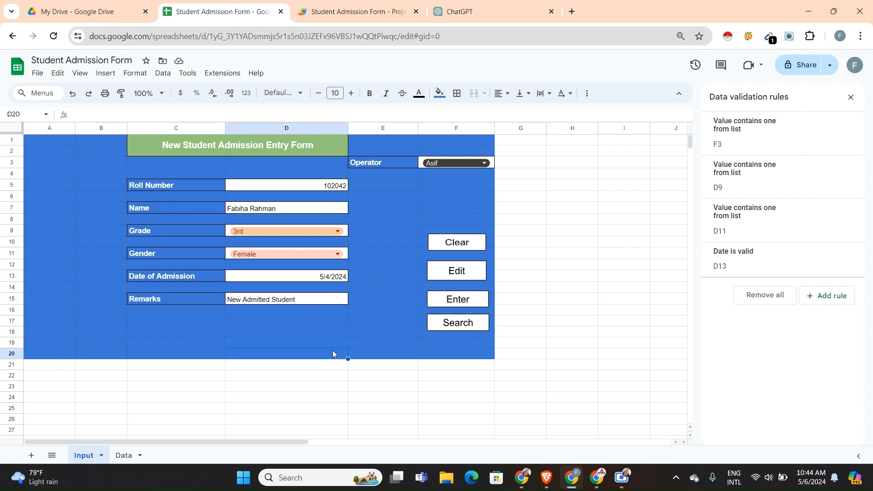
left_click(375, 339)
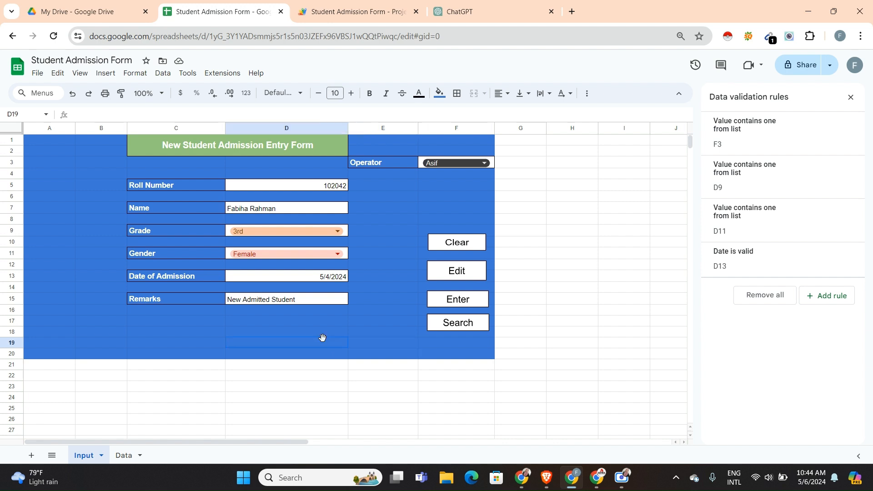
left_click(383, 356)
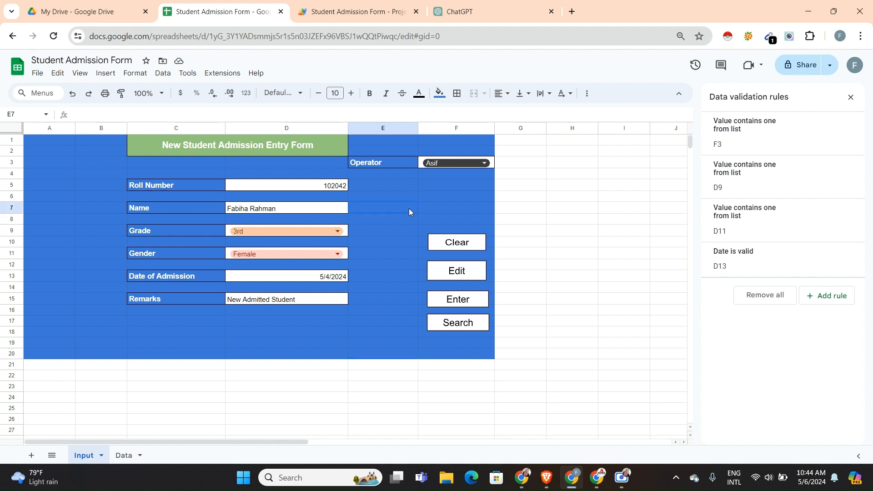
left_click(446, 200)
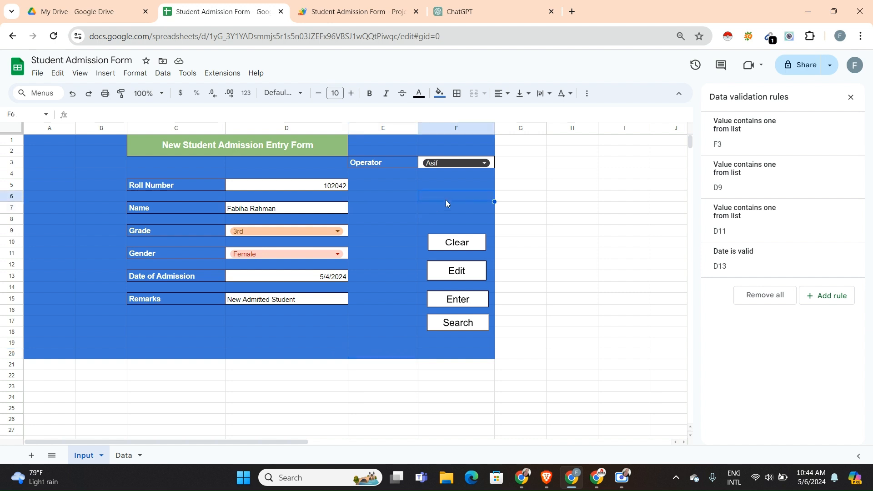
left_click(126, 456)
left_click(99, 460)
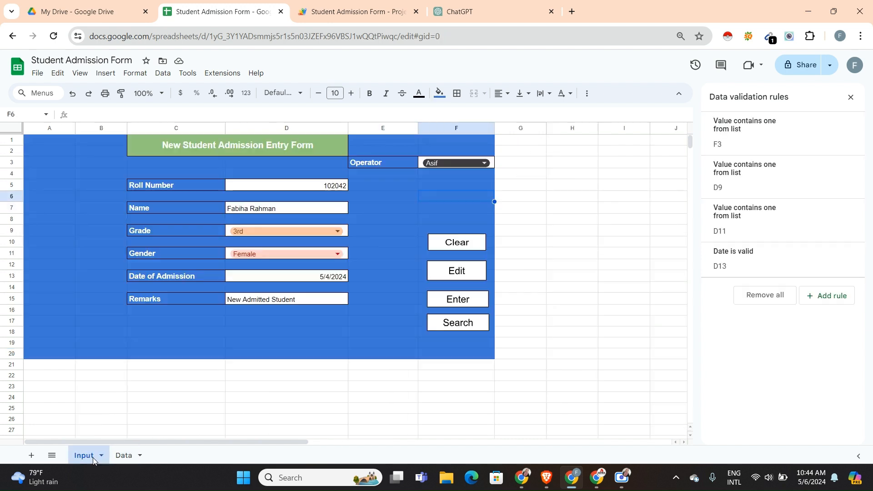